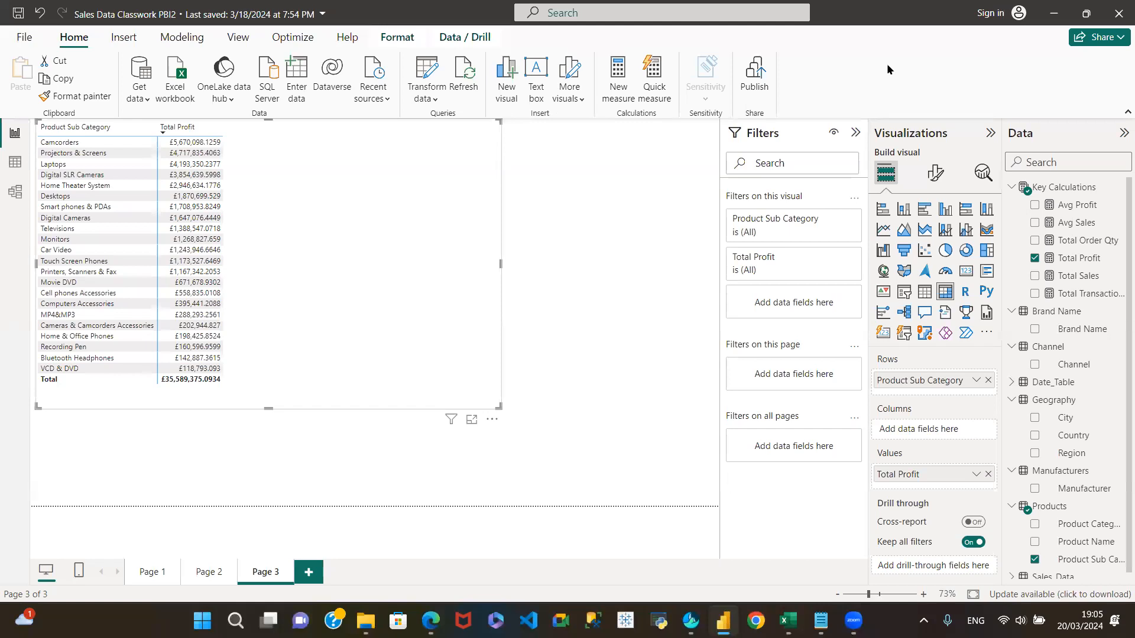
Step: Move the Product Sub Category matrix down and inward from the corner of Page 3
{"action": "left_click", "coordinate": [620, 222]}
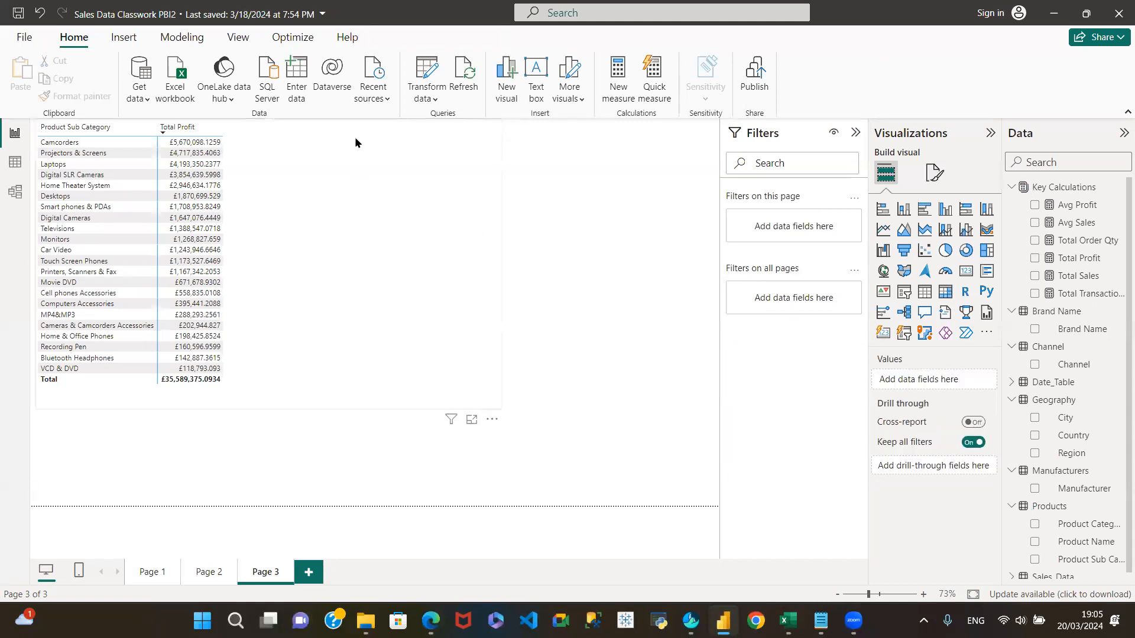
{"action": "left_click", "coordinate": [286, 146]}
{"action": "left_click_drag", "start_coordinate": [285, 147], "coordinate": [337, 214]}
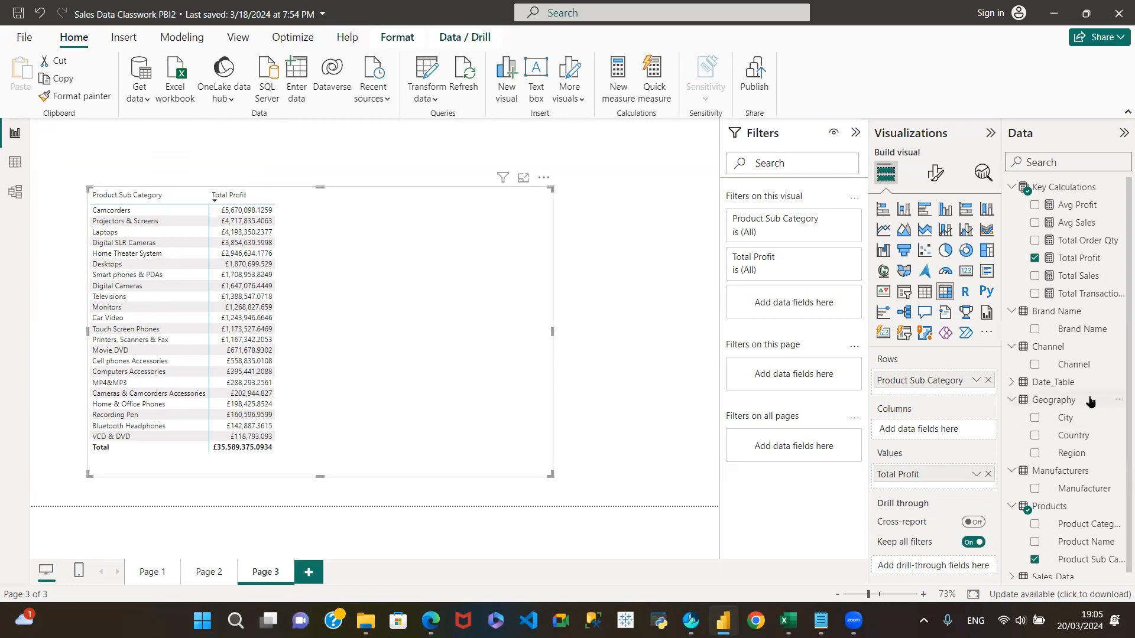
Step: Add the Date_Table Year field to the matrix columns and widen the matrix slightly beyond its Total column
{"action": "left_click", "coordinate": [1012, 188]}
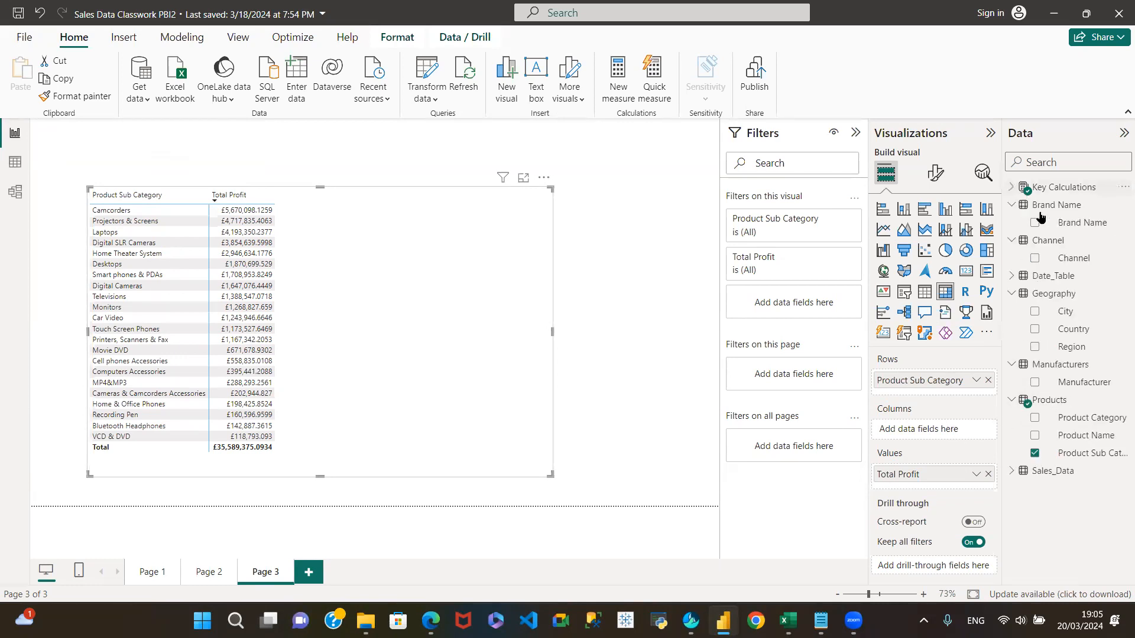
{"action": "left_click", "coordinate": [1012, 277]}
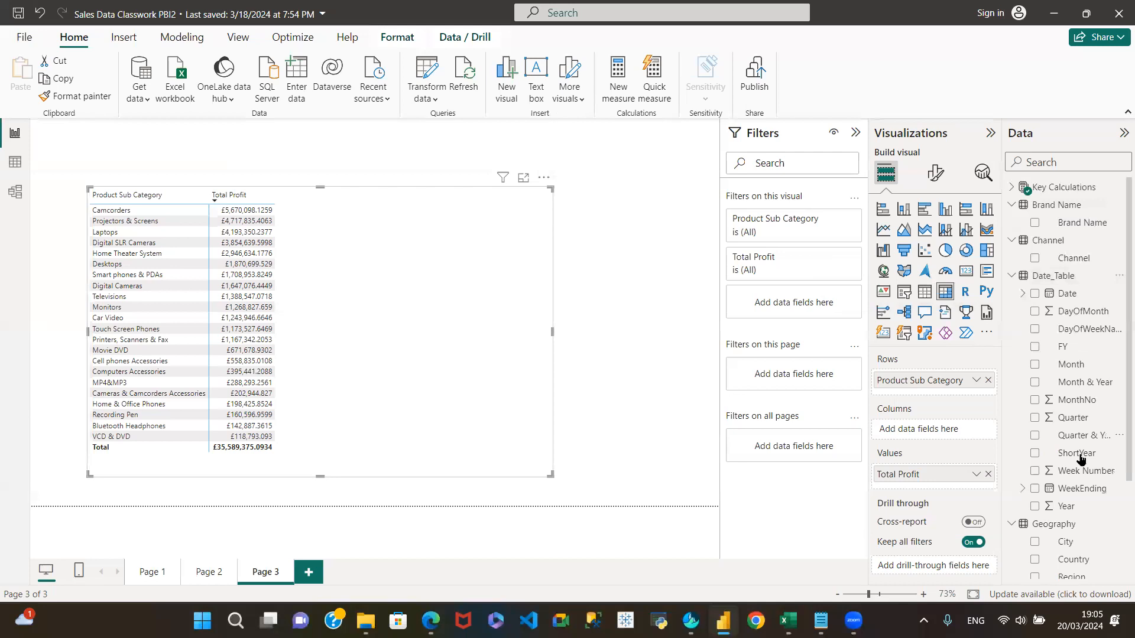
{"action": "left_click_drag", "start_coordinate": [1071, 510], "coordinate": [937, 430]}
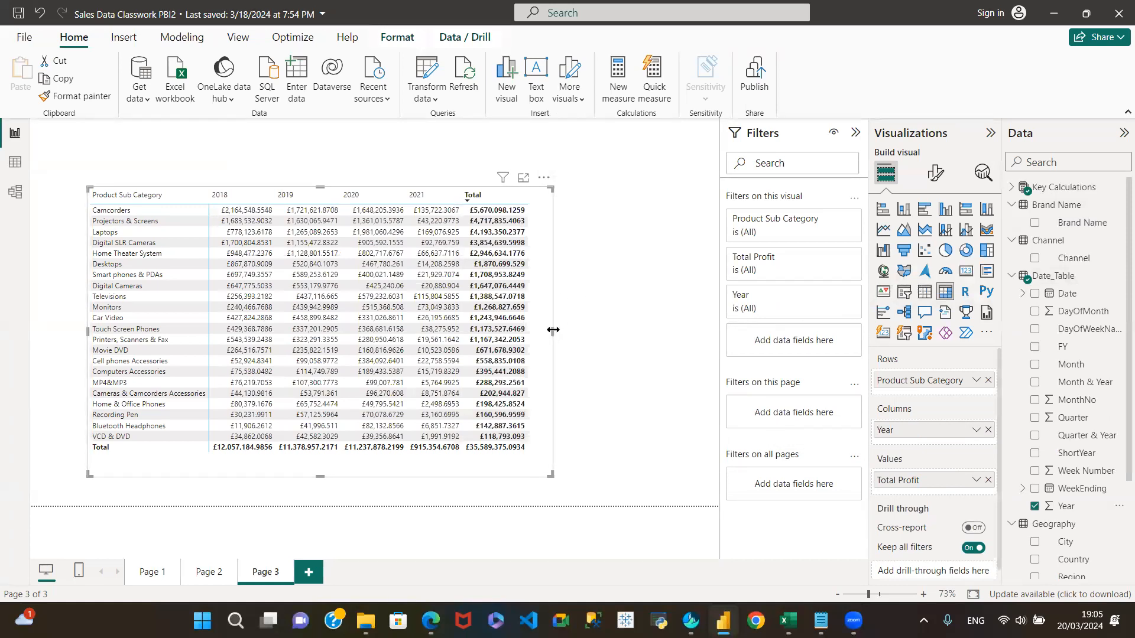
{"action": "left_click_drag", "start_coordinate": [553, 330], "coordinate": [679, 331]}
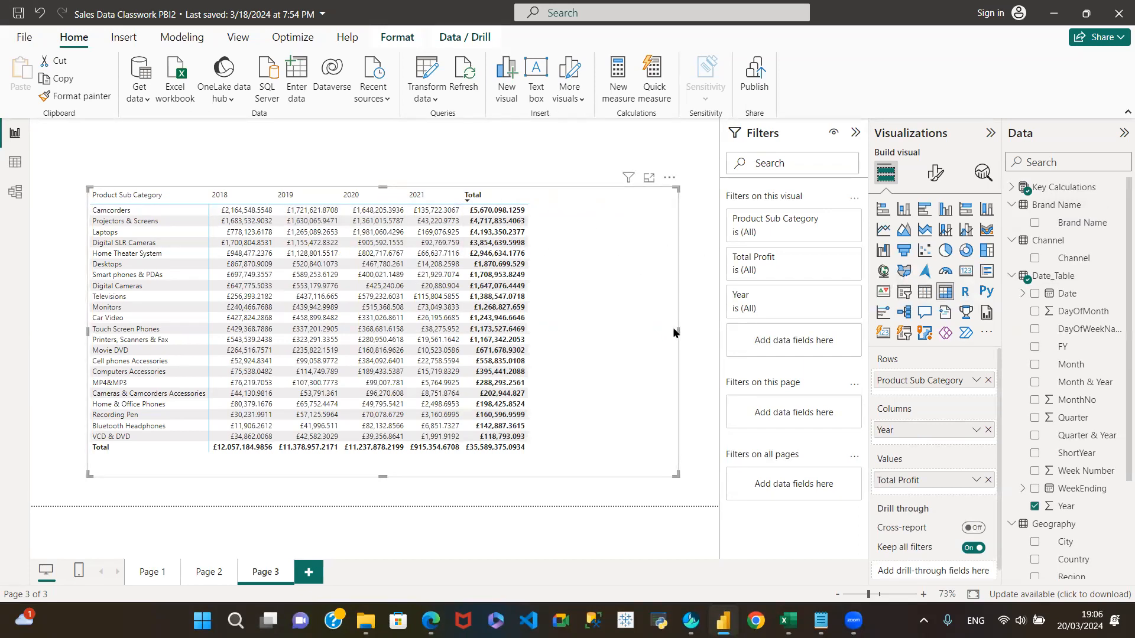
{"action": "left_click_drag", "start_coordinate": [676, 329], "coordinate": [586, 331]}
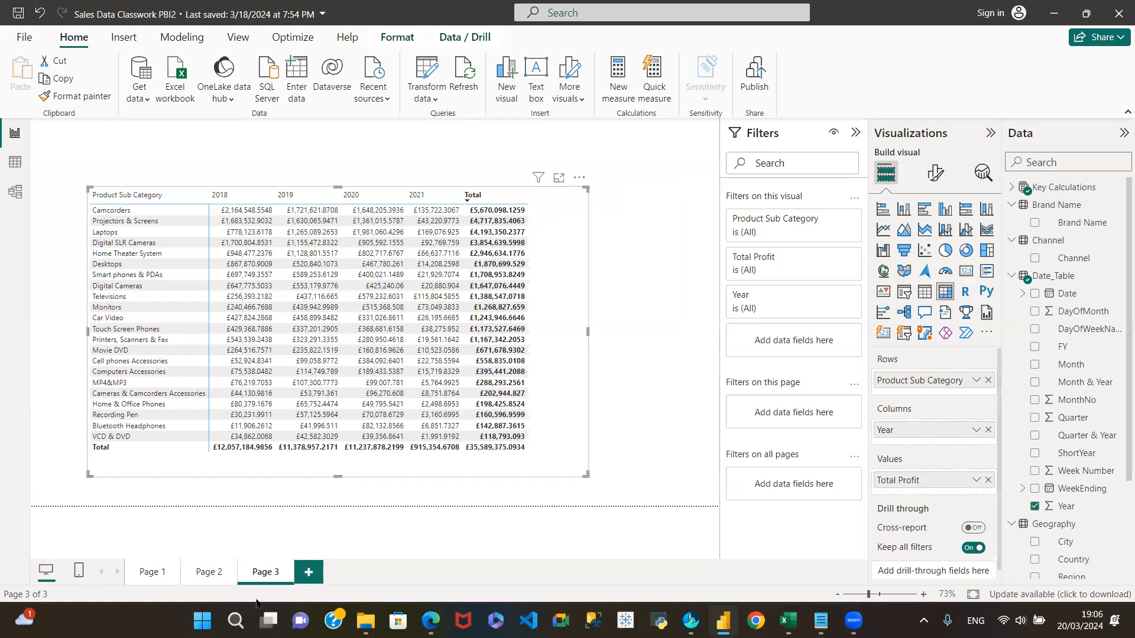
Step: On Page 2, convert the Total Order Qty by Channel chart to a matrix and add Country to its columns
{"action": "left_click", "coordinate": [207, 574]}
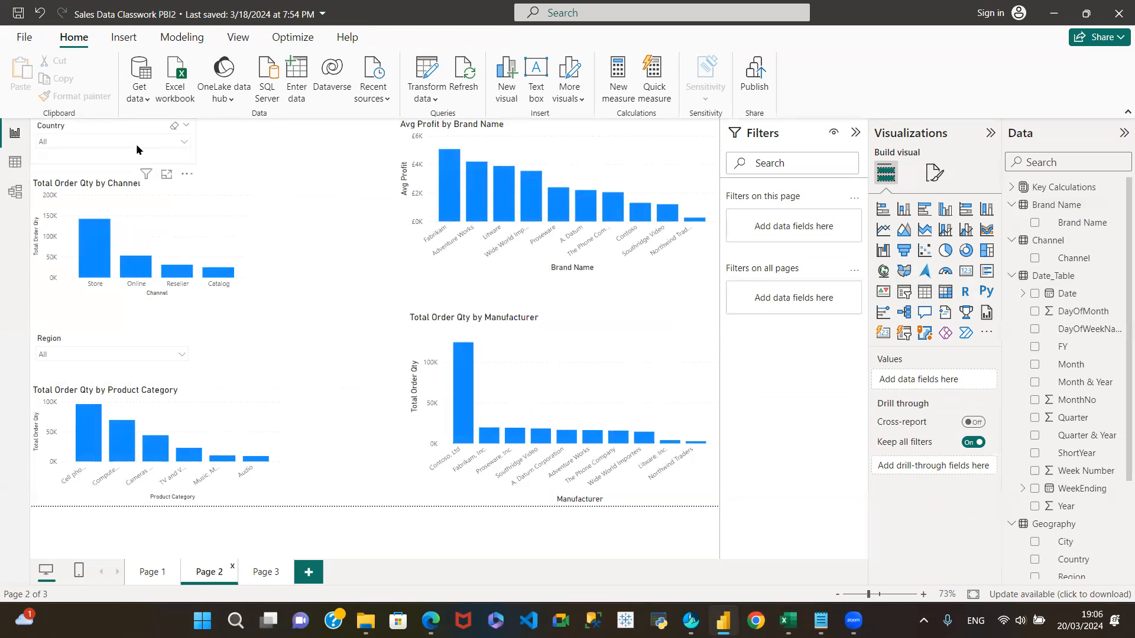
{"action": "left_click", "coordinate": [136, 185]}
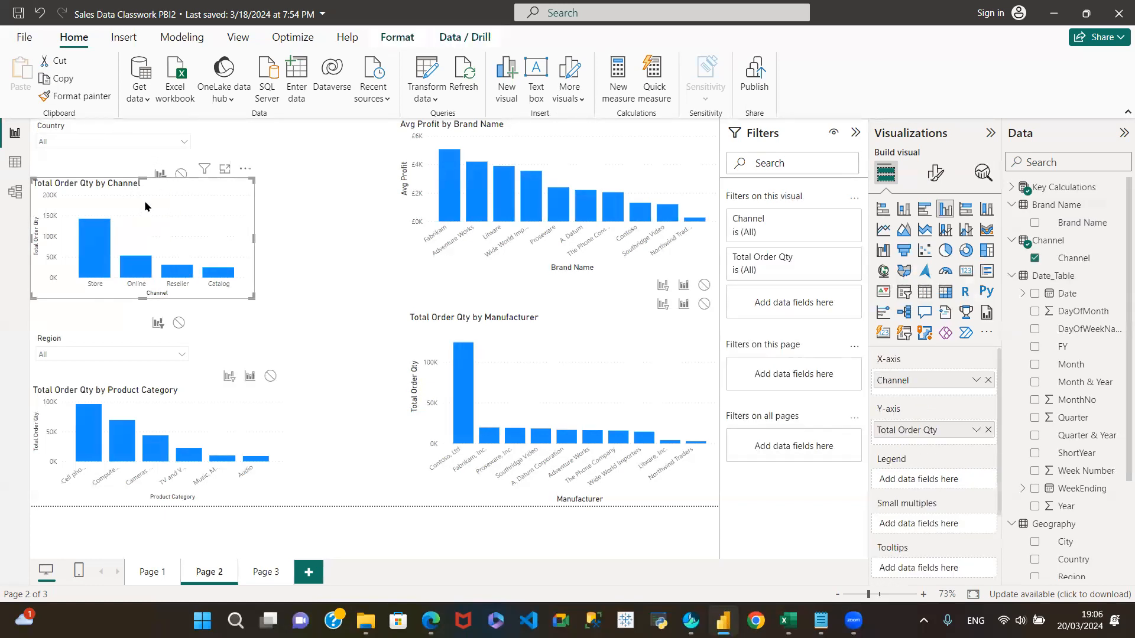
{"action": "left_click", "coordinate": [948, 292]}
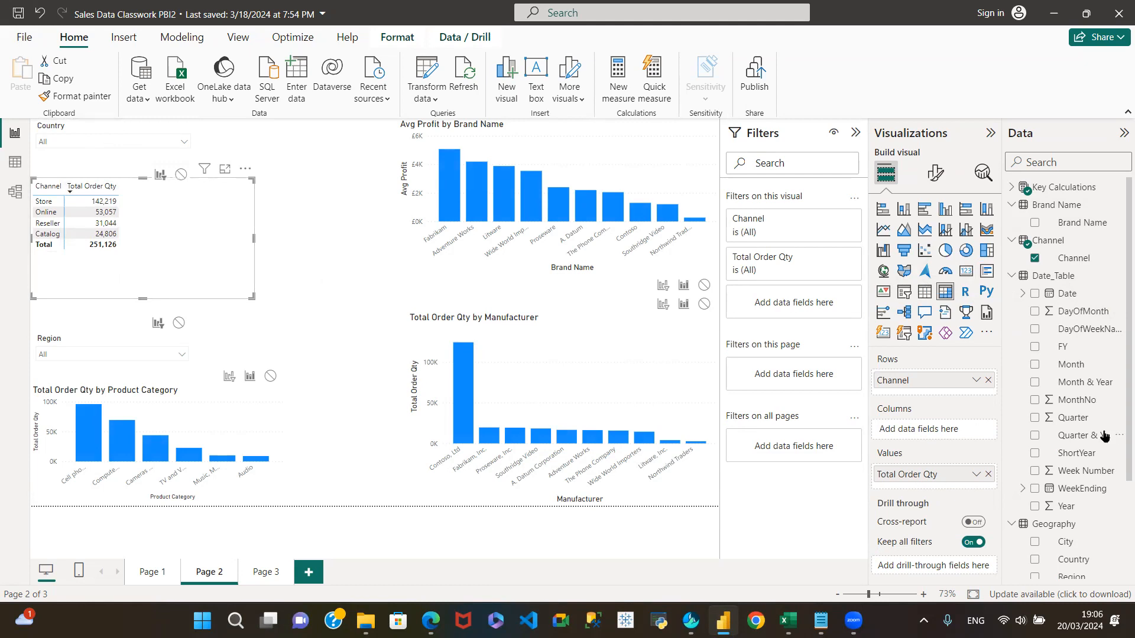
{"action": "left_click", "coordinate": [1011, 277]}
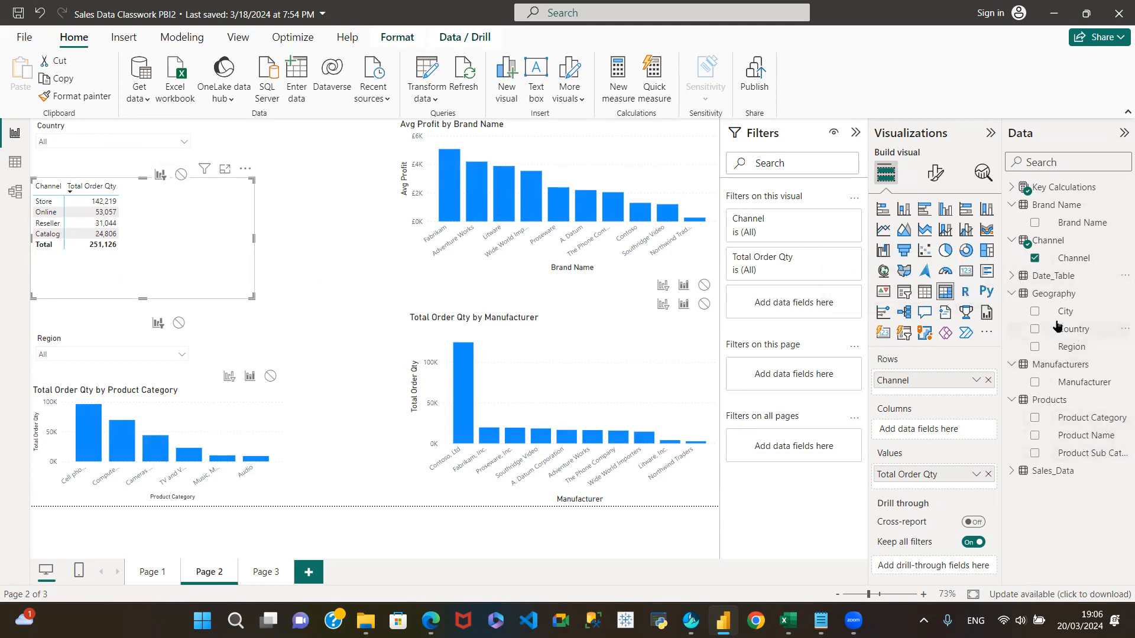
{"action": "left_click_drag", "start_coordinate": [1077, 333], "coordinate": [875, 435]}
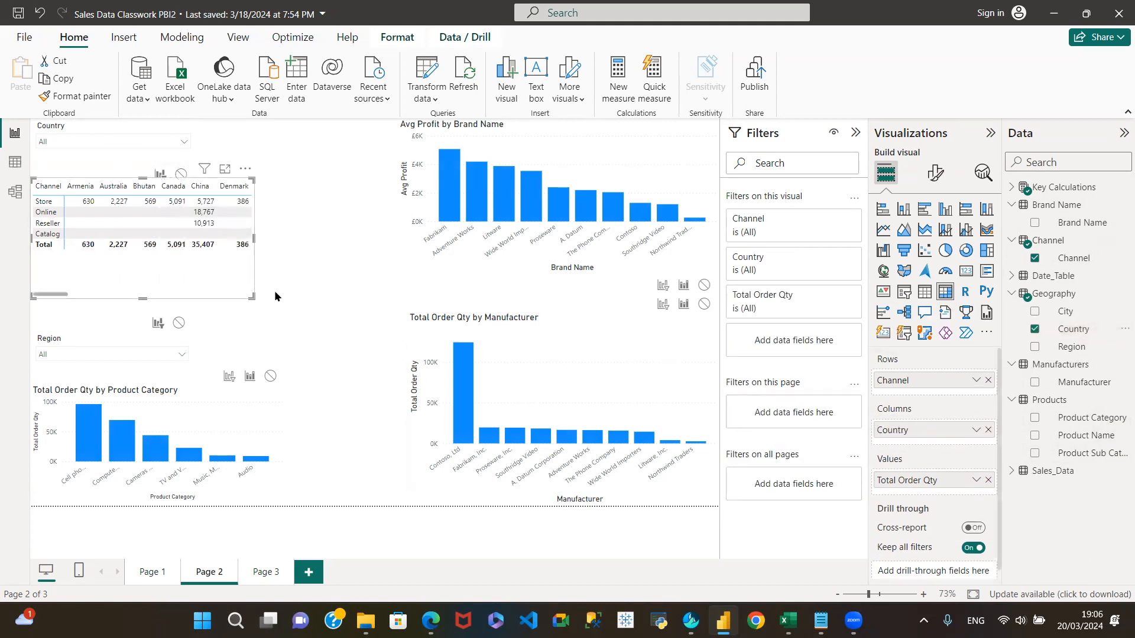
Step: Try widening the Channel matrix across the full page to show more country columns
{"action": "left_click_drag", "start_coordinate": [249, 297], "coordinate": [293, 310]}
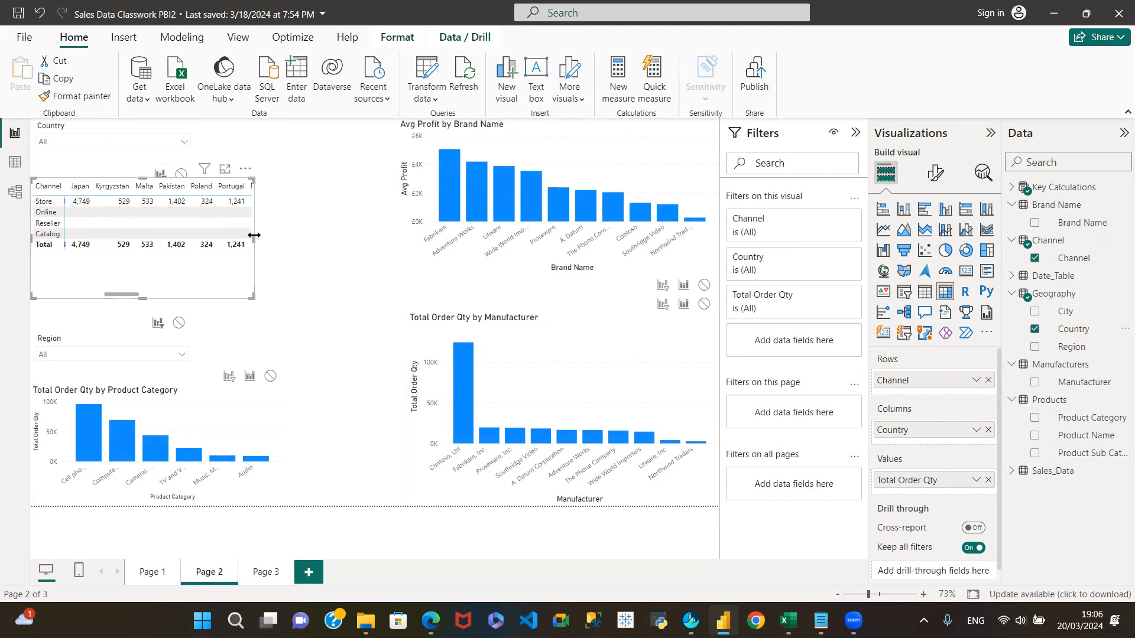
{"action": "left_click_drag", "start_coordinate": [253, 235], "coordinate": [717, 260]}
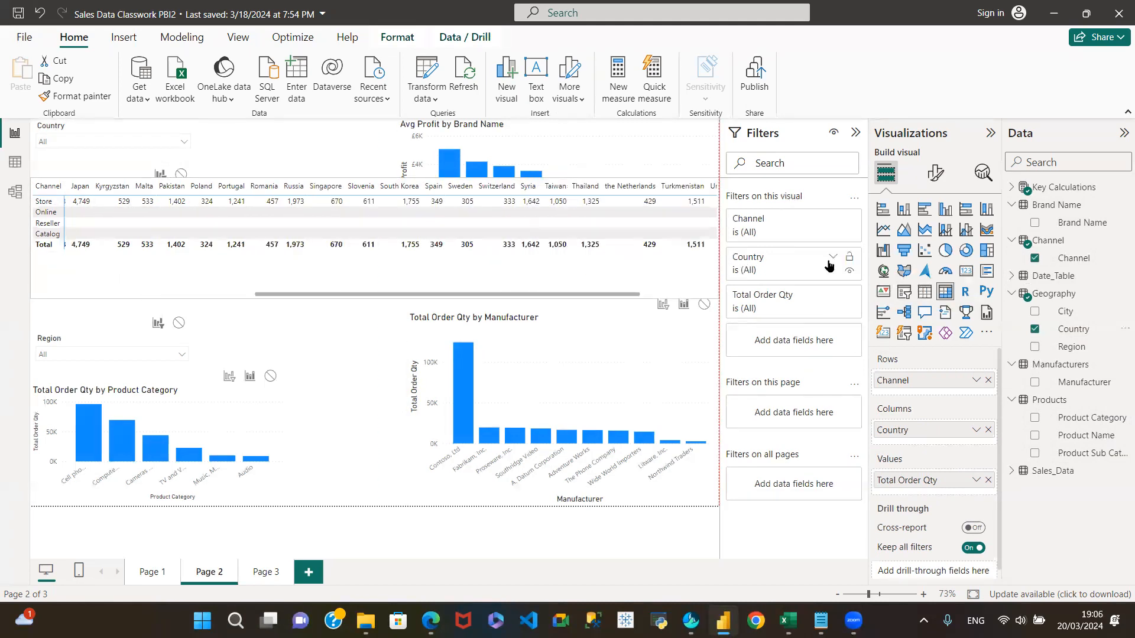
{"action": "left_click_drag", "start_coordinate": [645, 267], "coordinate": [242, 255]}
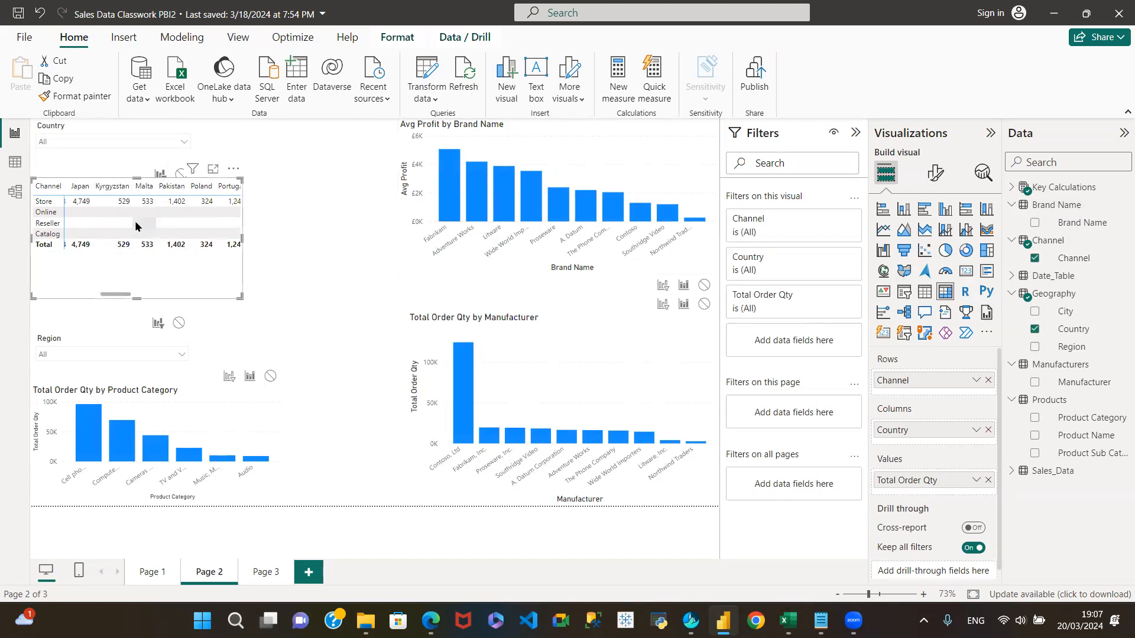
Step: Swap the Page 2 matrix fields so that Country is in the rows and Channel is in the columns
{"action": "left_click", "coordinate": [266, 572]}
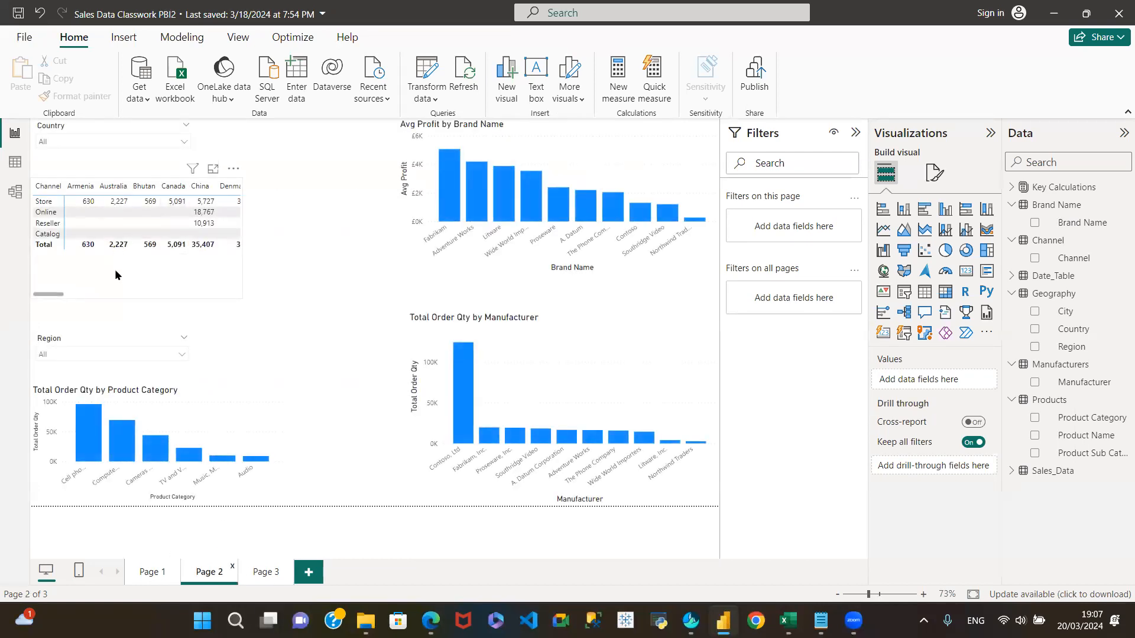
{"action": "left_click", "coordinate": [250, 239]}
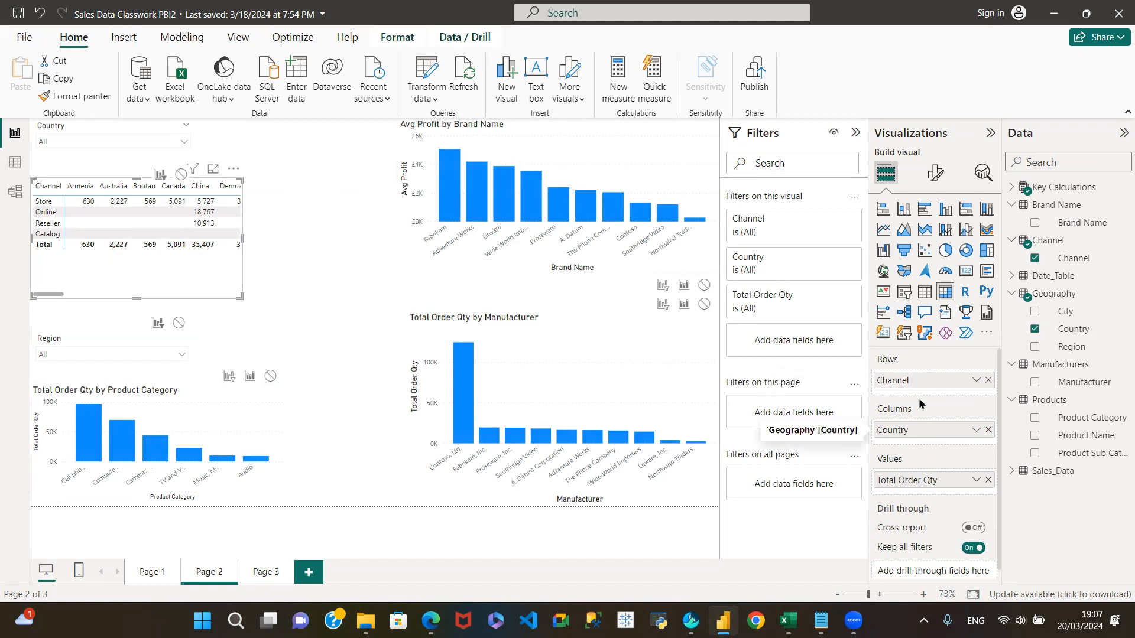
{"action": "left_click_drag", "start_coordinate": [926, 380], "coordinate": [931, 443]}
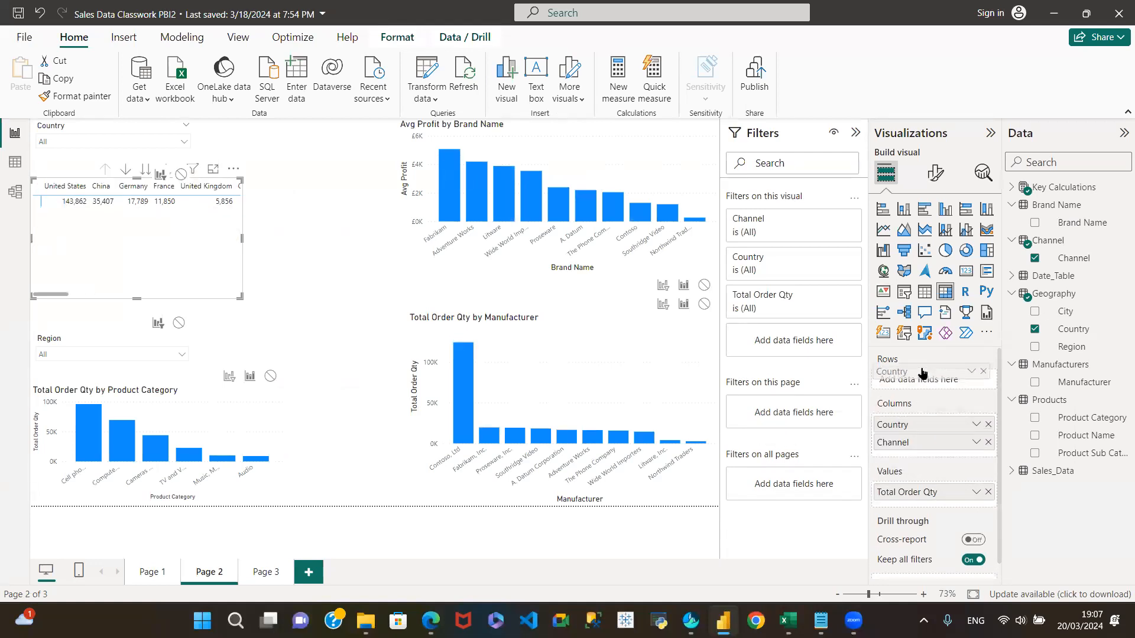
{"action": "left_click_drag", "start_coordinate": [915, 425], "coordinate": [911, 381]}
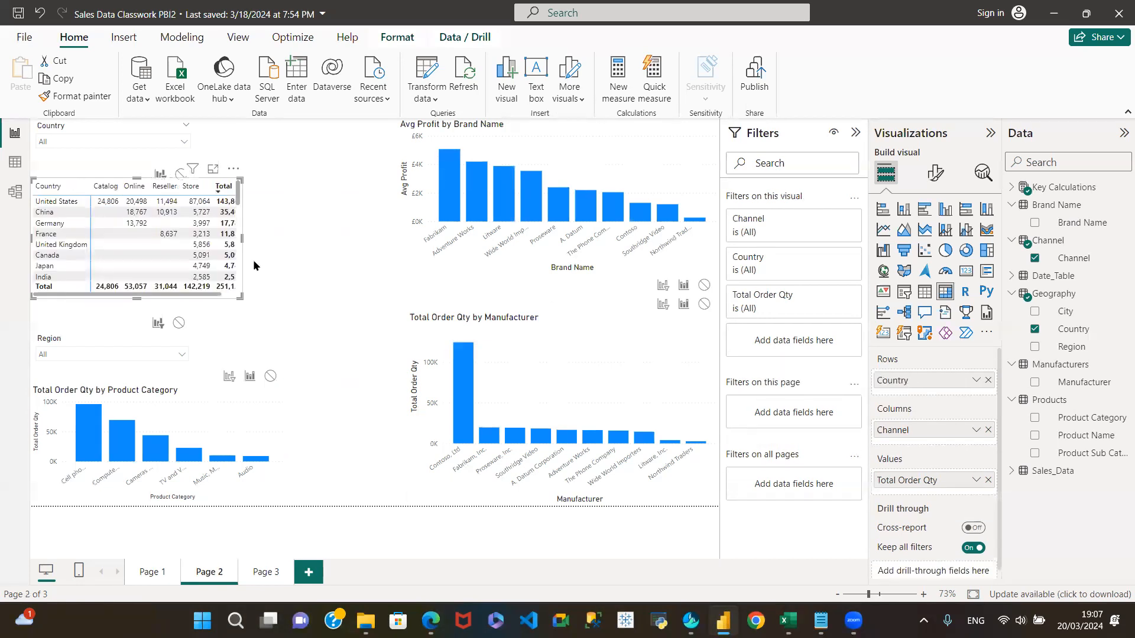
Step: Enlarge the Country by Channel matrix until its Total column fits, review the country rows, and open its formatting options
{"action": "left_click_drag", "start_coordinate": [136, 296], "coordinate": [129, 319]}
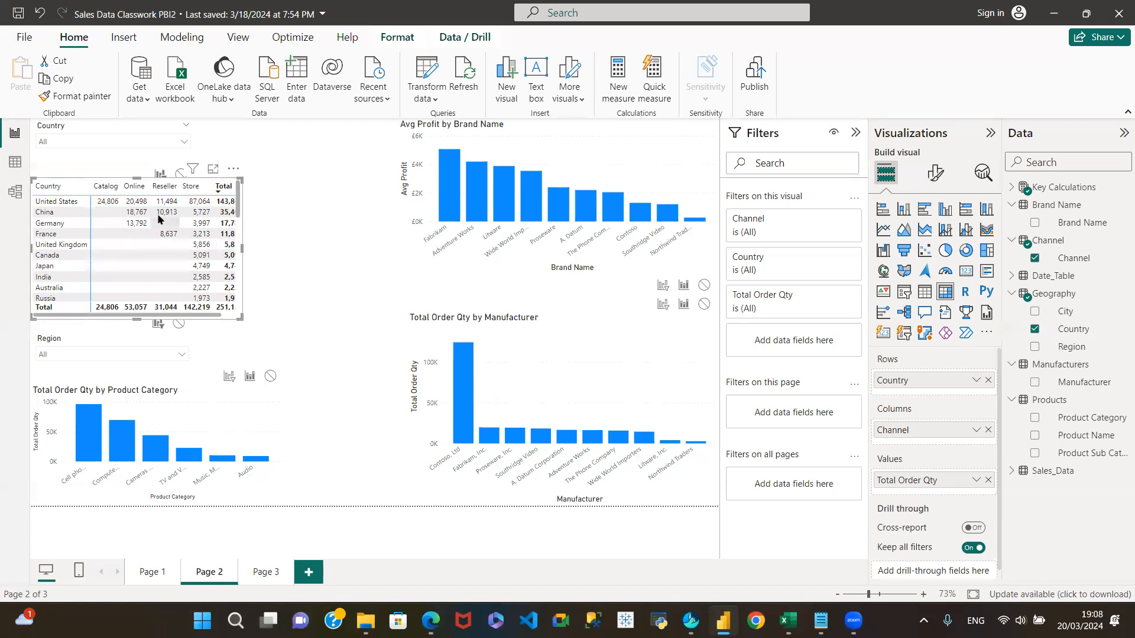
{"action": "mouse_move", "coordinate": [243, 247]}
{"action": "left_mouse_down"}
{"action": "mouse_move", "coordinate": [434, 261]}
{"action": "mouse_move", "coordinate": [283, 268]}
{"action": "mouse_move", "coordinate": [264, 251]}
{"action": "left_mouse_up"}
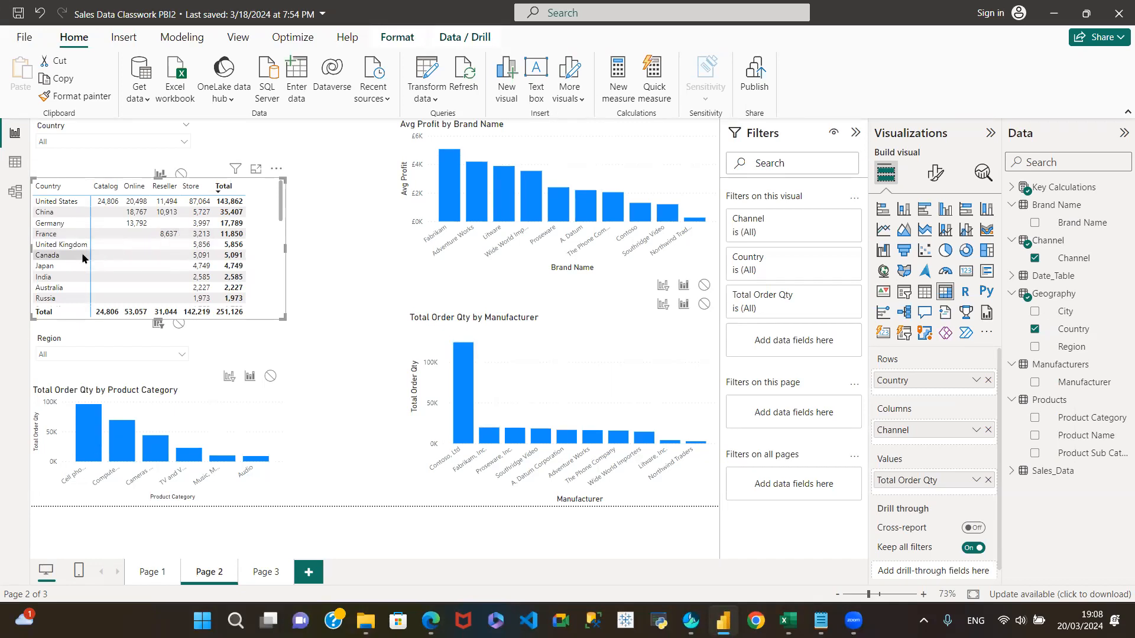
{"action": "scroll", "coordinate": [149, 261], "scroll_direction": "down", "scroll_amount": 5}
{"action": "scroll", "coordinate": [149, 261], "scroll_direction": "down", "scroll_amount": 5}
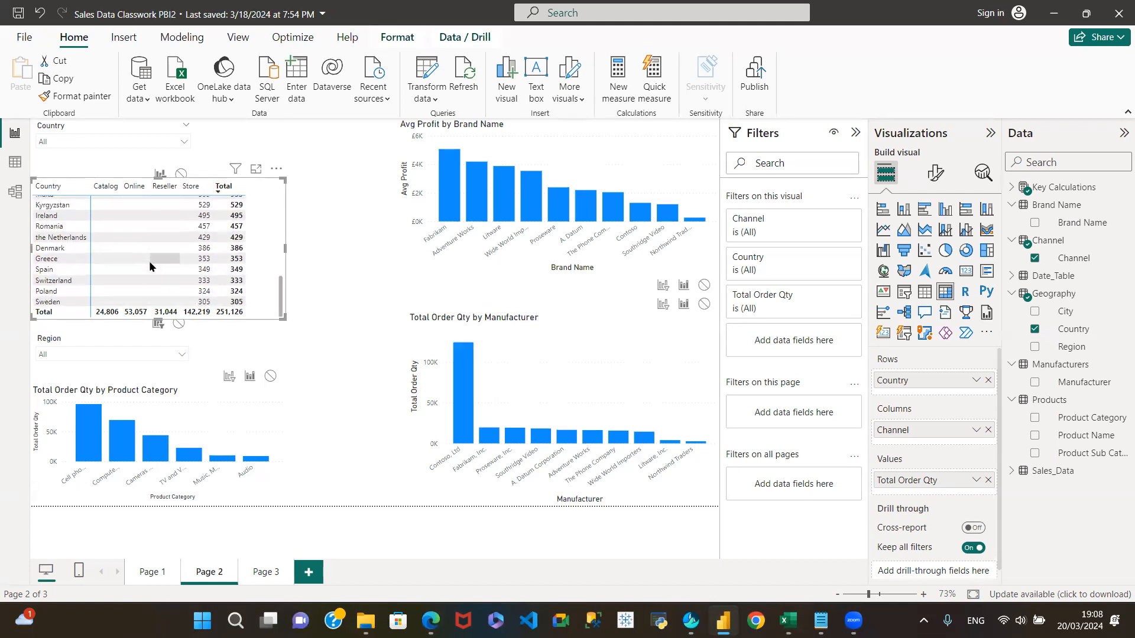
{"action": "scroll", "coordinate": [149, 261], "scroll_direction": "up", "scroll_amount": 8}
{"action": "scroll", "coordinate": [151, 257], "scroll_direction": "up", "scroll_amount": 2}
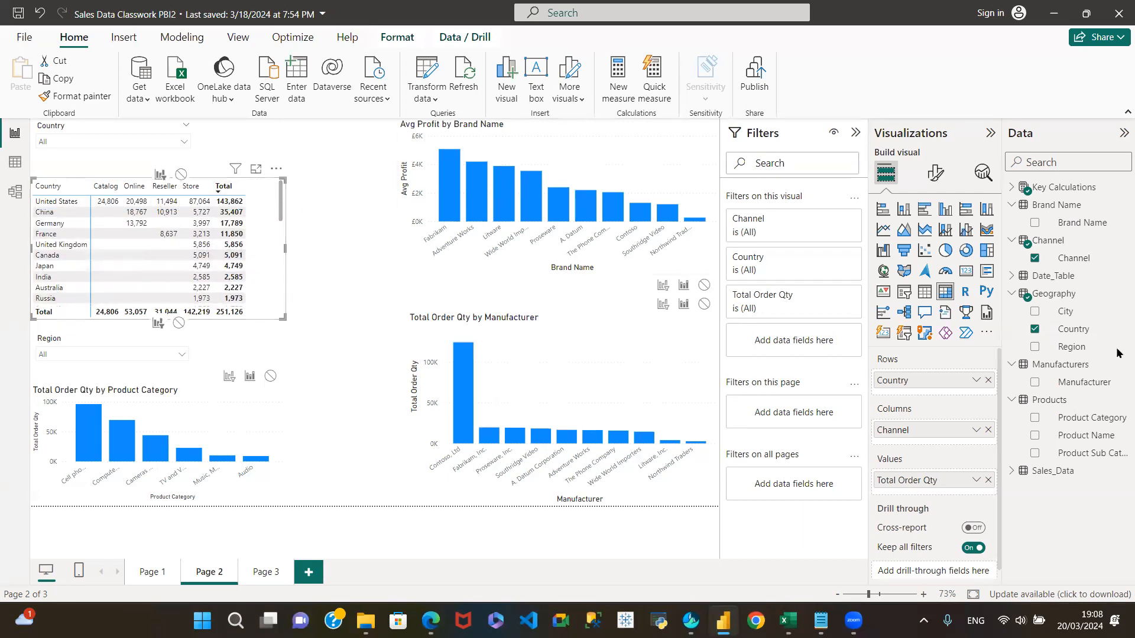
{"action": "left_click", "coordinate": [935, 173]}
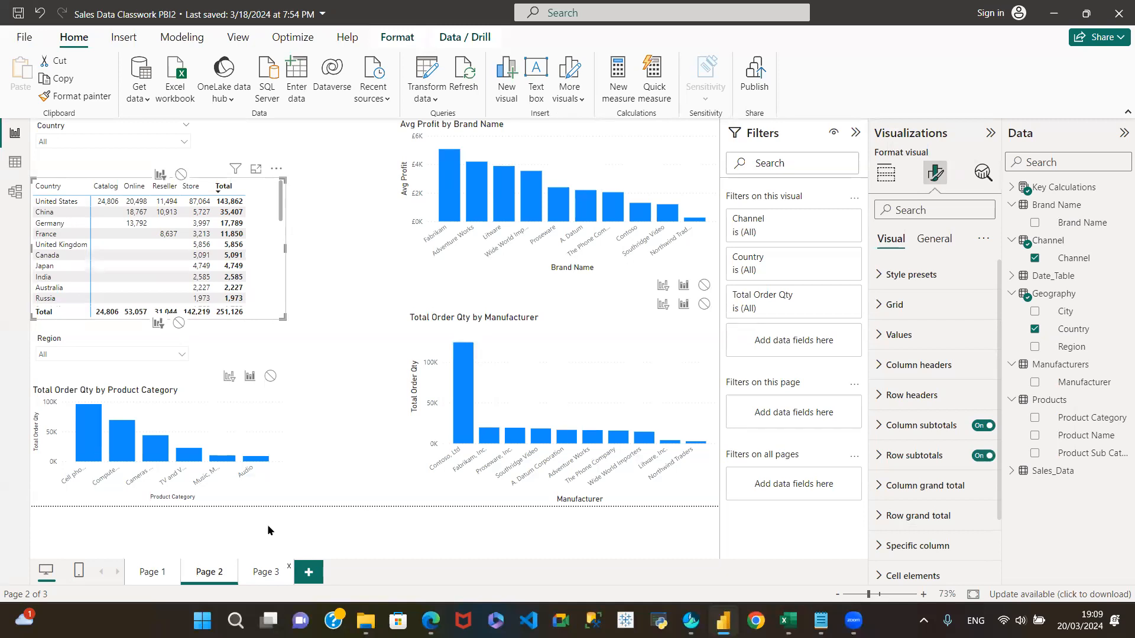
Step: On Page 3, make the Product Sub Category matrix narrower and slightly taller to free space beside it
{"action": "left_click", "coordinate": [268, 577]}
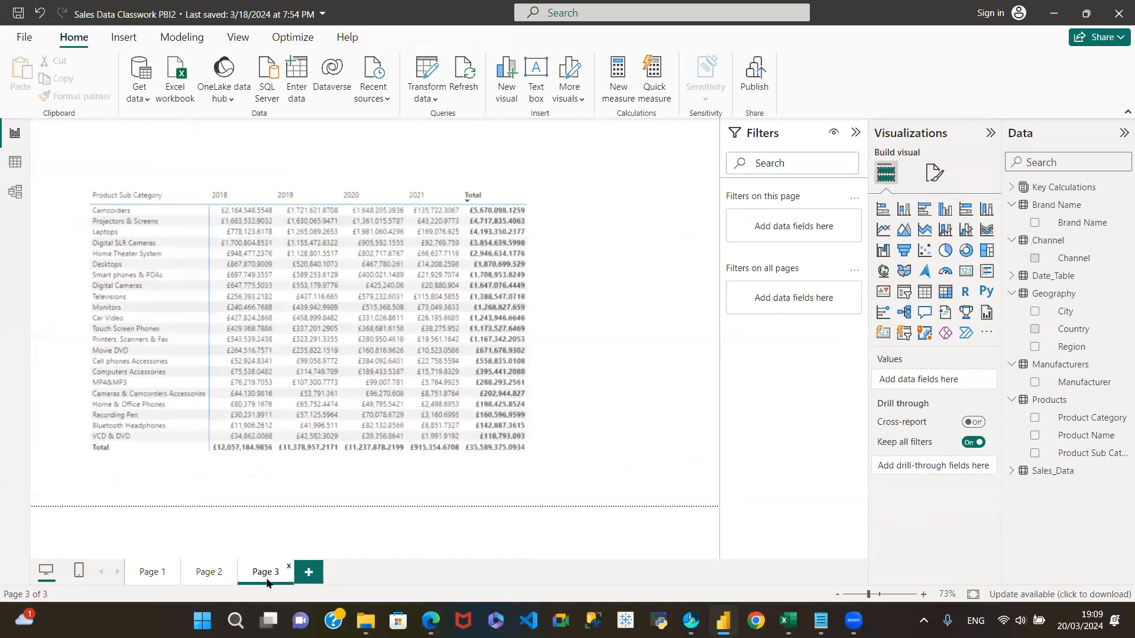
{"action": "left_click", "coordinate": [553, 223]}
{"action": "left_click_drag", "start_coordinate": [585, 475], "coordinate": [371, 500]}
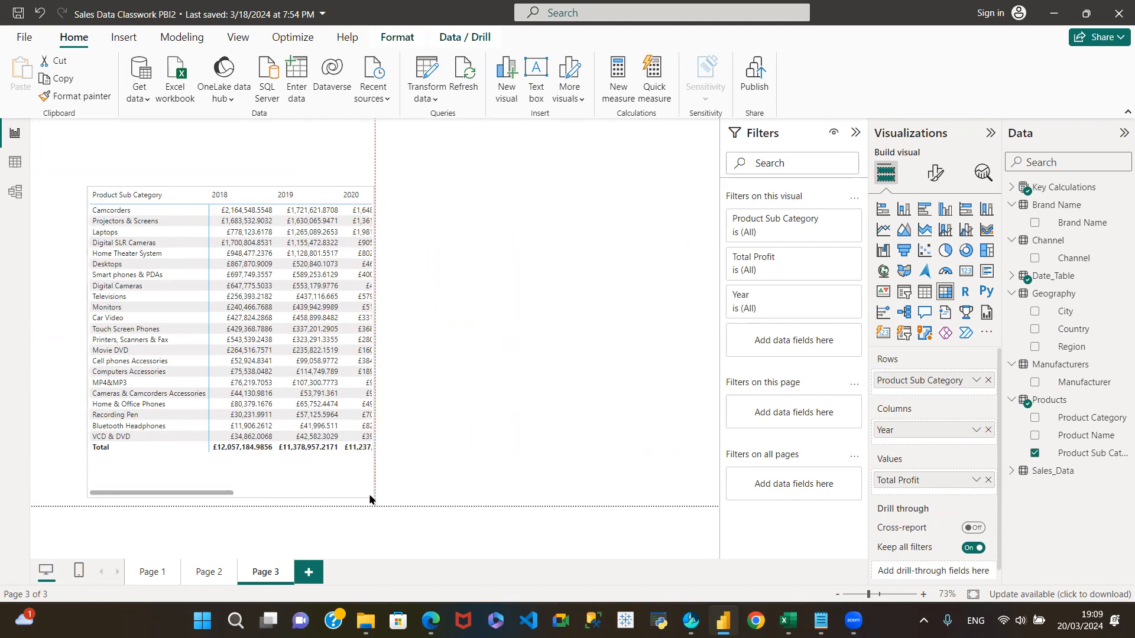
{"action": "left_click", "coordinate": [520, 388]}
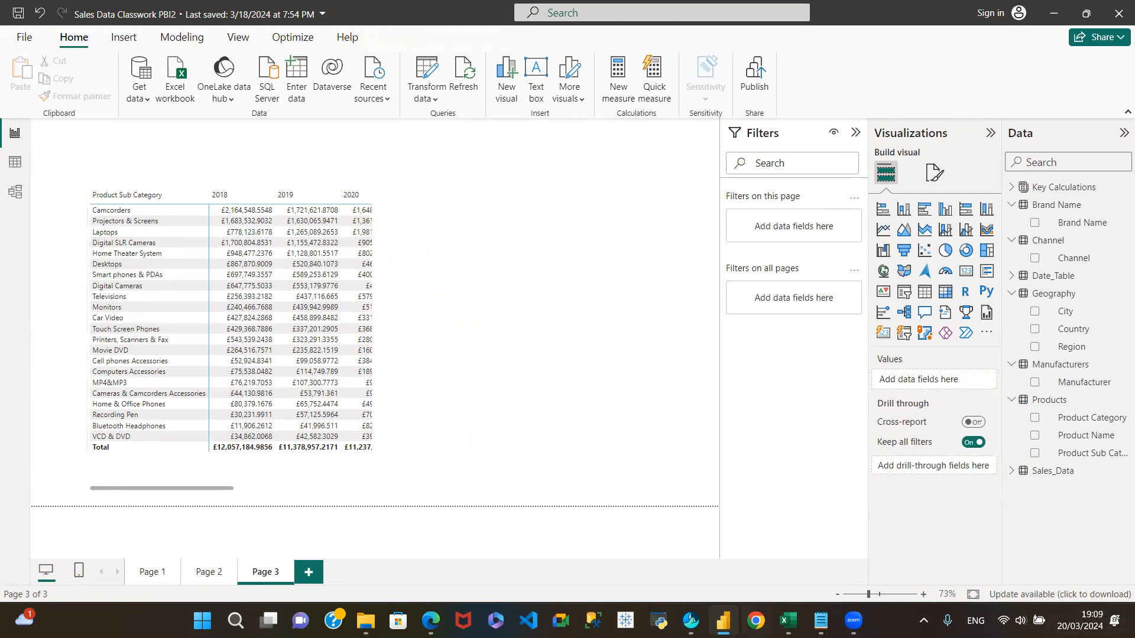
Step: Switch to the Excel workbook to check the Practical Activity questions, and return to the Power BI report
{"action": "mouse_move", "coordinate": [789, 621]}
{"action": "left_click", "coordinate": [792, 558]}
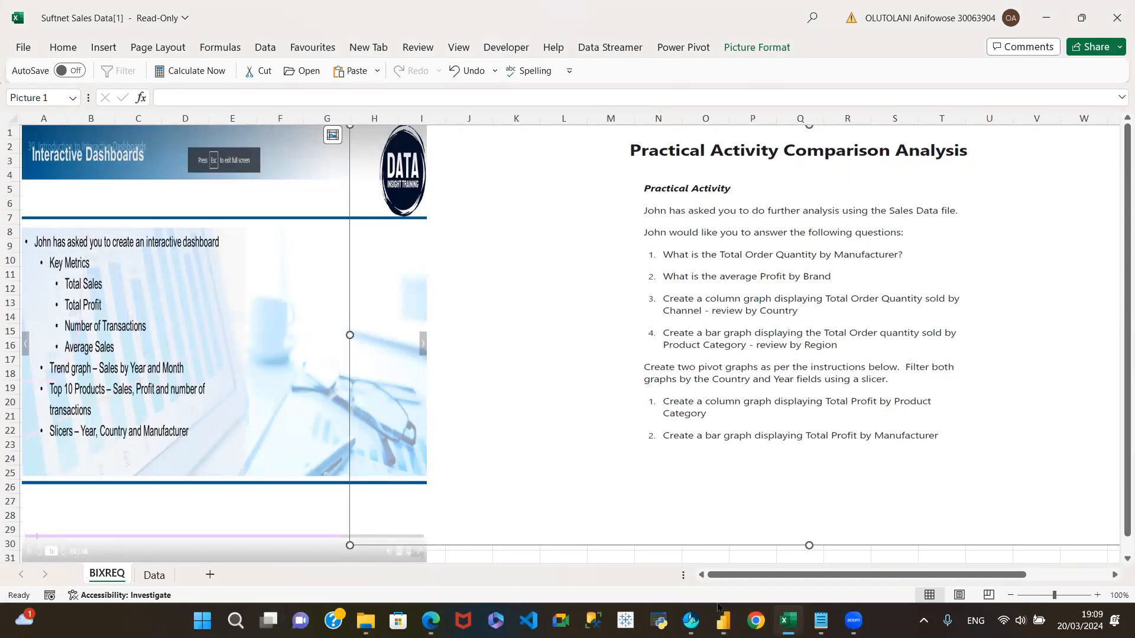
{"action": "mouse_move", "coordinate": [723, 617]}
{"action": "left_click", "coordinate": [721, 531]}
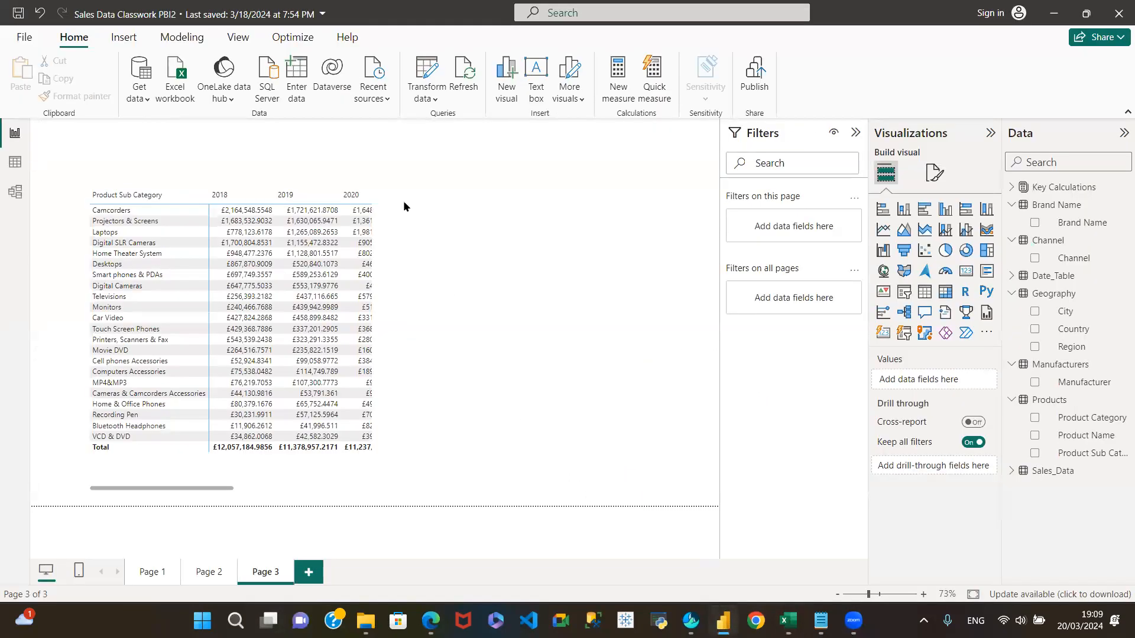
Step: Duplicate the Product Sub Category matrix on Page 3 and place the copy in the empty space beside the original
{"action": "left_click", "coordinate": [257, 353]}
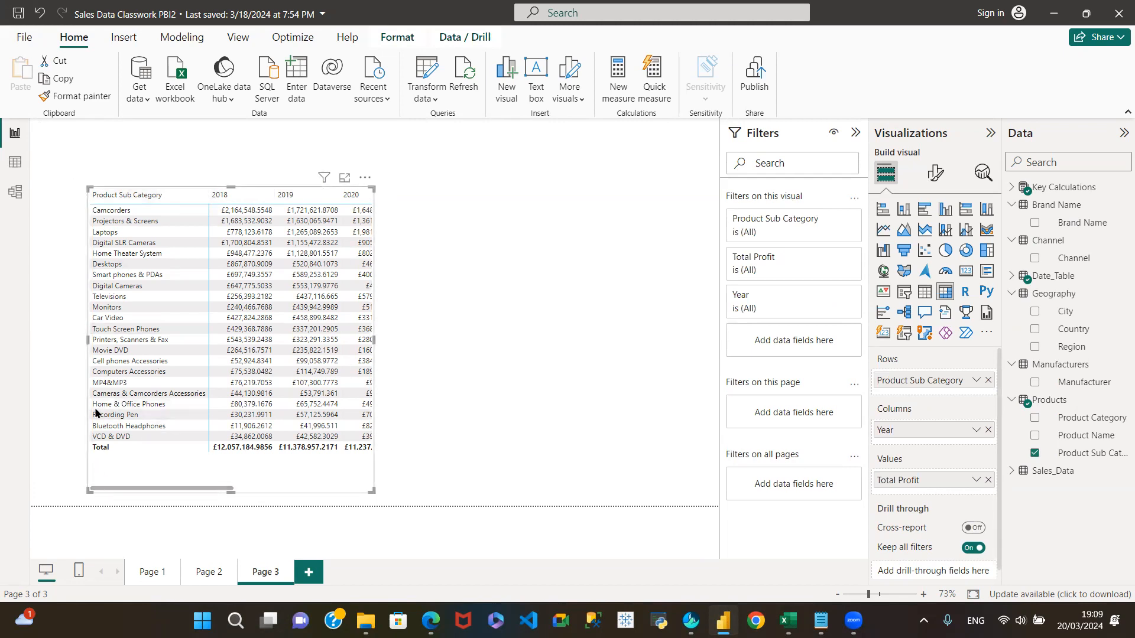
{"action": "left_click", "coordinate": [55, 78]}
{"action": "left_click", "coordinate": [436, 259]}
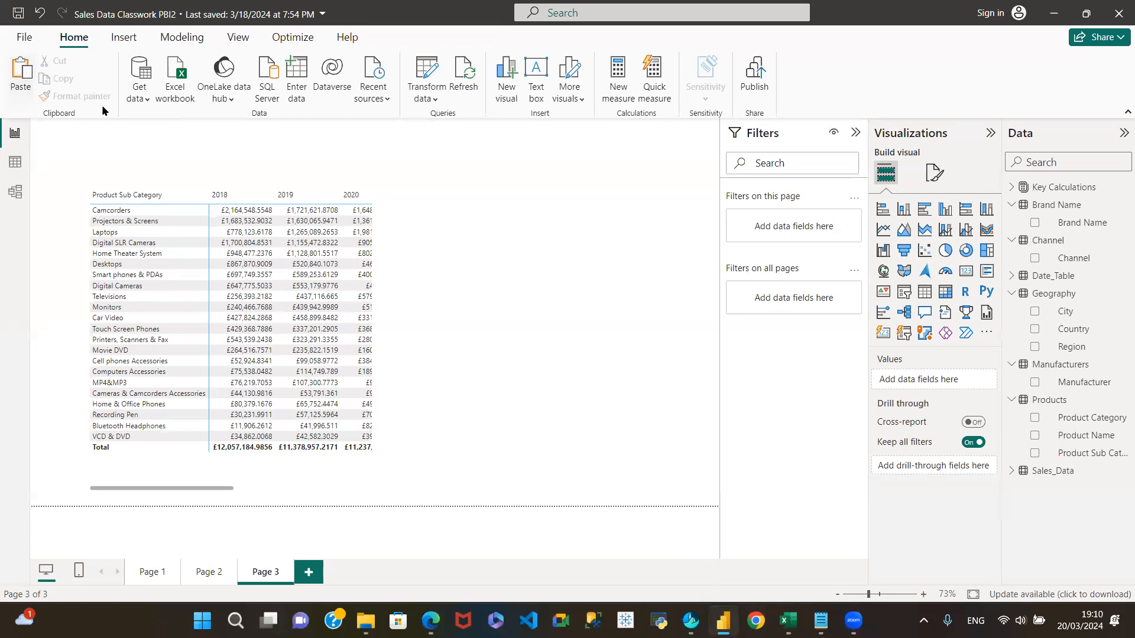
{"action": "left_click", "coordinate": [340, 253]}
{"action": "key", "text": "ctrl+v"}
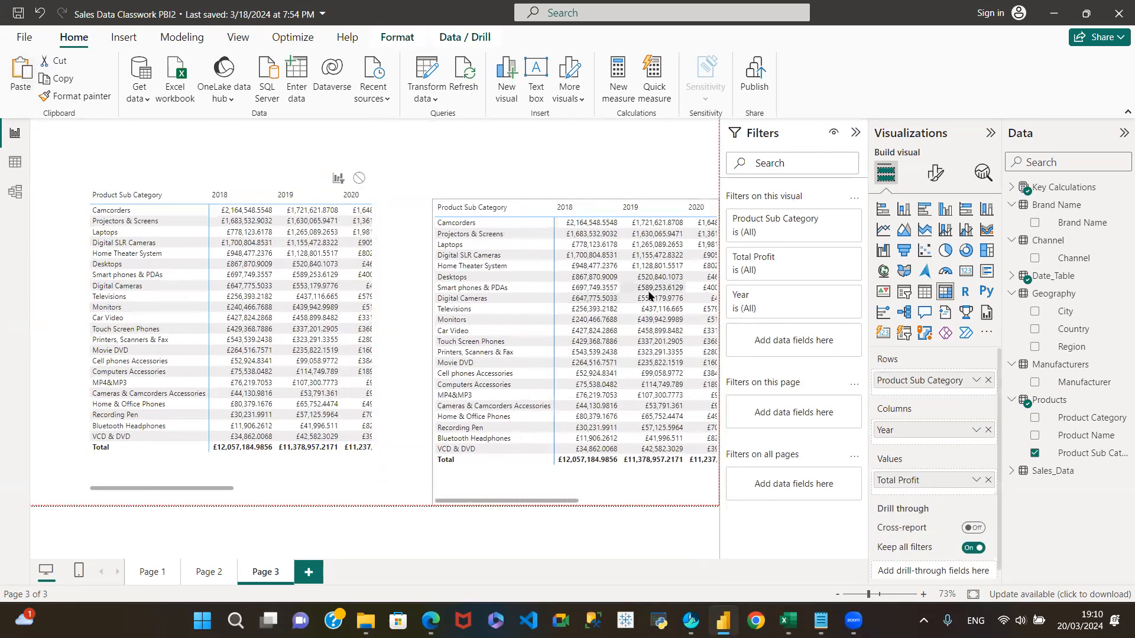
Step: Move the original matrix to the page's left edge and replace its Product Sub Category row field with Manufacturer
{"action": "left_click_drag", "start_coordinate": [253, 474], "coordinate": [107, 480]}
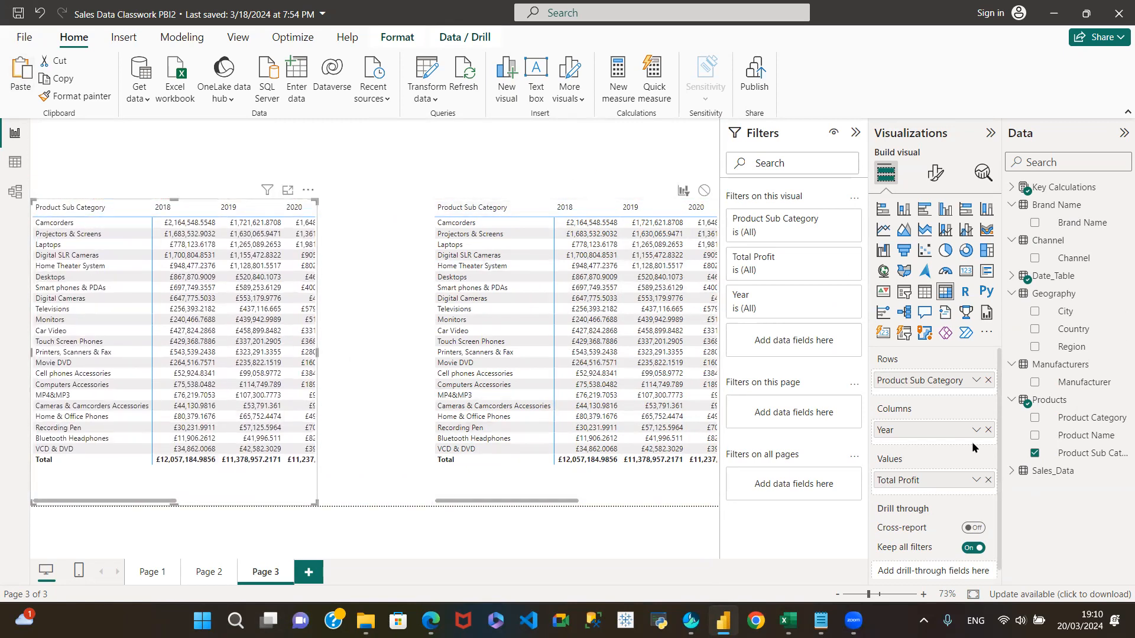
{"action": "left_click_drag", "start_coordinate": [970, 381], "coordinate": [863, 384]}
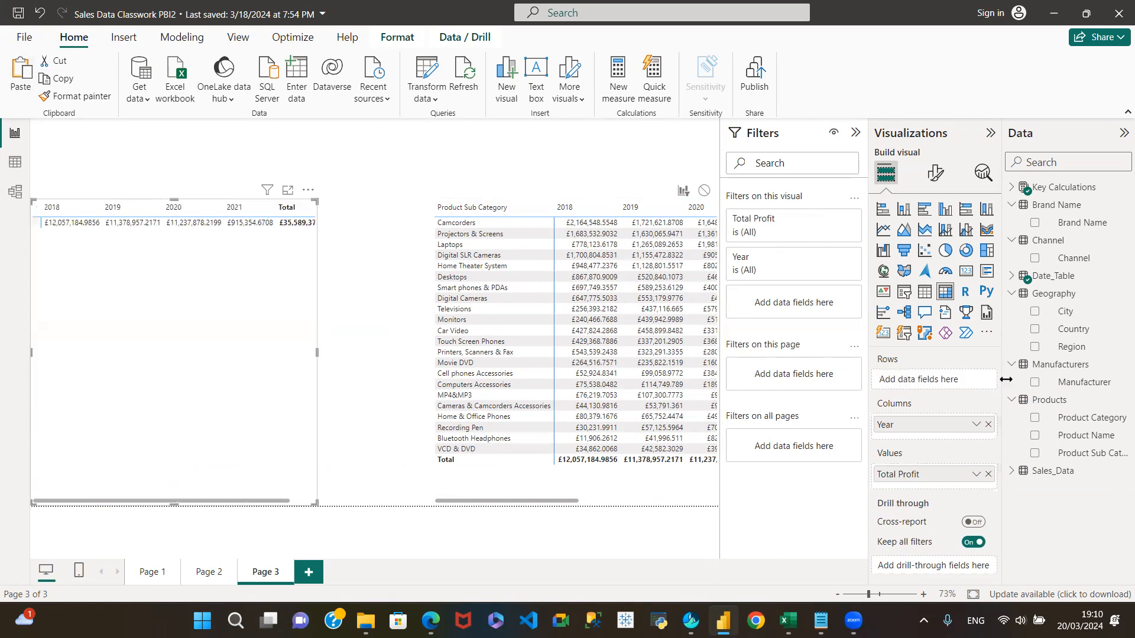
{"action": "left_click", "coordinate": [1034, 382]}
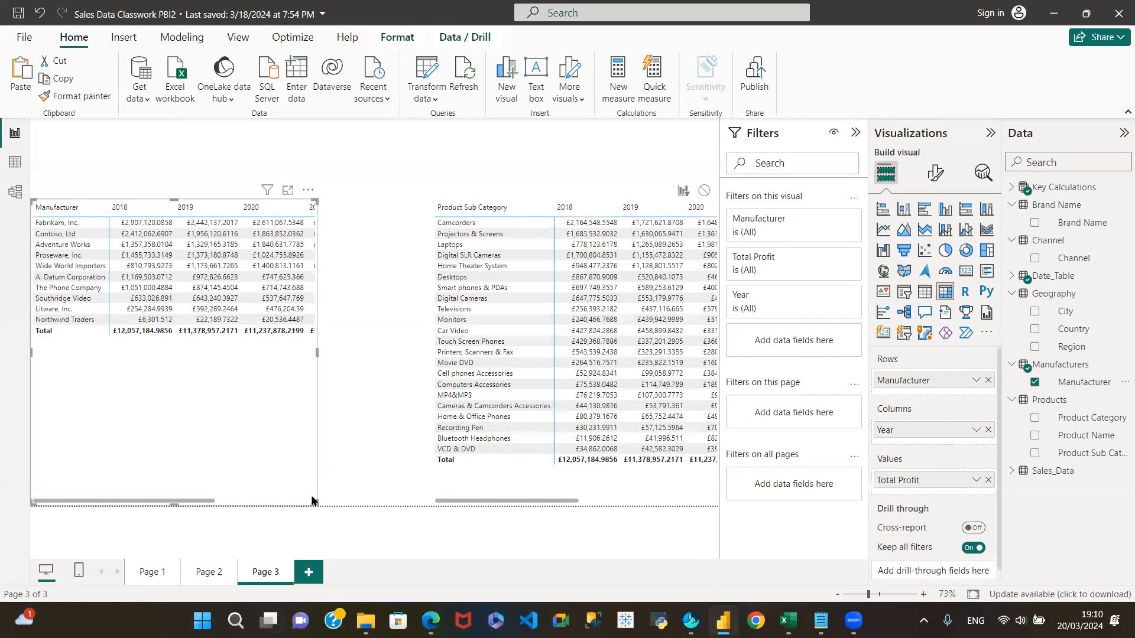
Step: Make the Manufacturer matrix shorter, widen it to fit all the year columns, and move it lower on the page
{"action": "left_click_drag", "start_coordinate": [313, 501], "coordinate": [312, 374]}
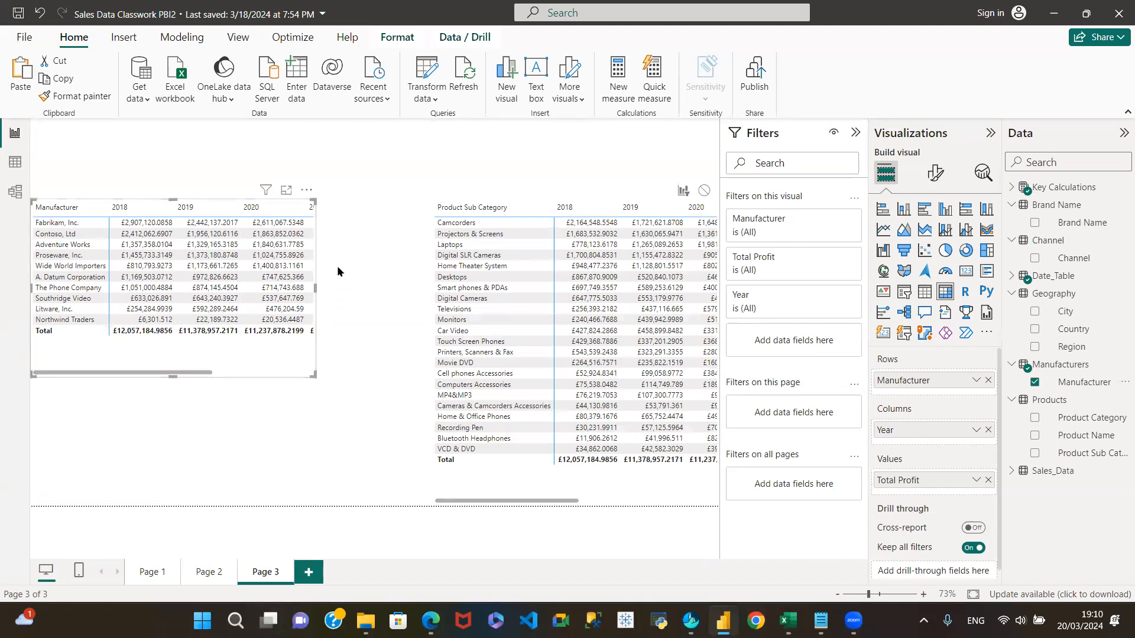
{"action": "left_click_drag", "start_coordinate": [315, 286], "coordinate": [417, 289]}
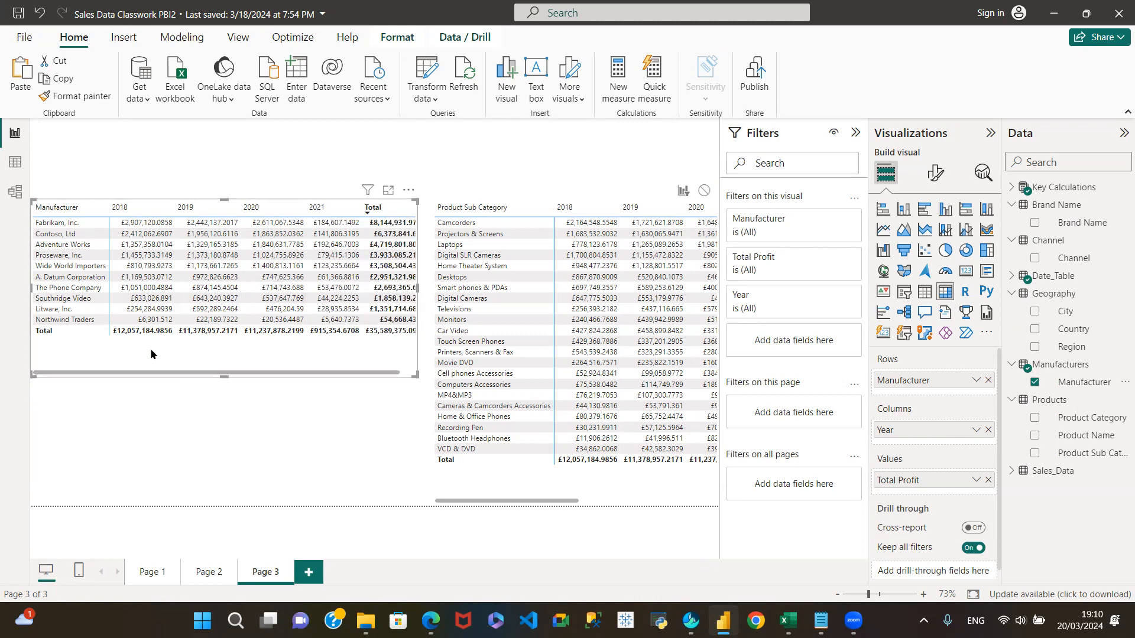
{"action": "left_click_drag", "start_coordinate": [130, 361], "coordinate": [115, 472]}
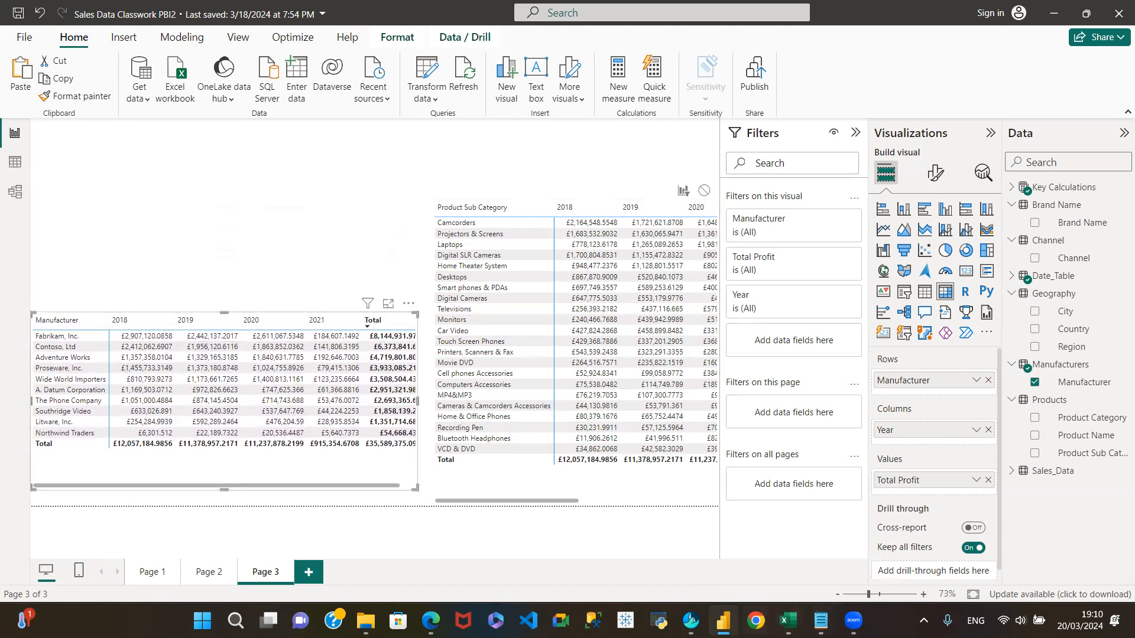
Step: Check the Practical Activity questions in the Excel workbook again and return to the Power BI report
{"action": "mouse_move", "coordinate": [724, 620]}
{"action": "mouse_move", "coordinate": [787, 621]}
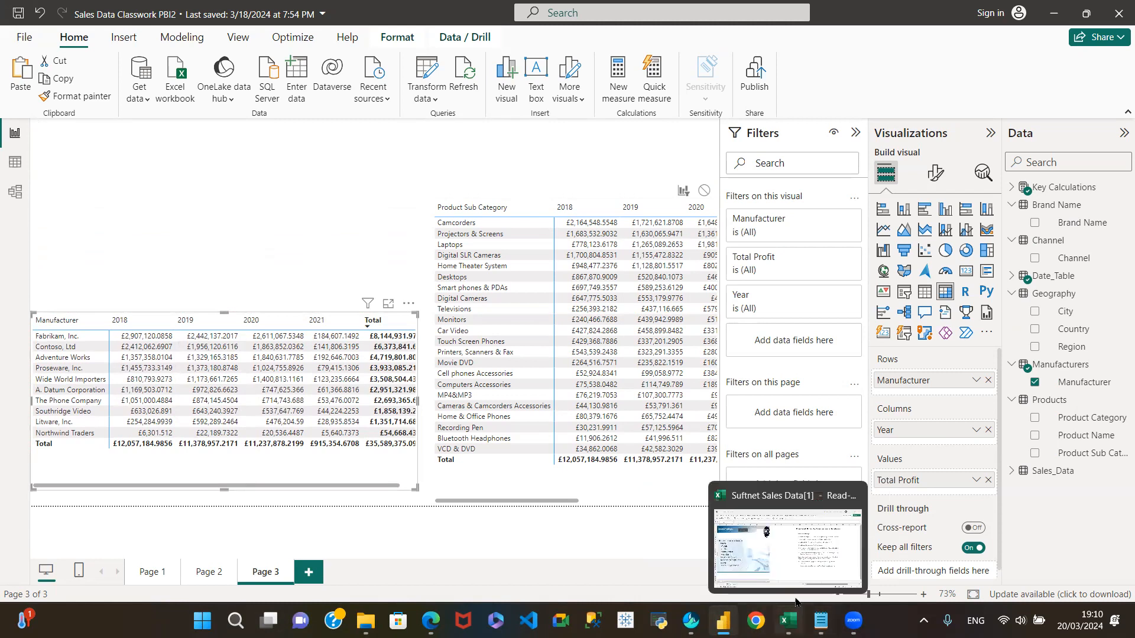
{"action": "left_click", "coordinate": [796, 567]}
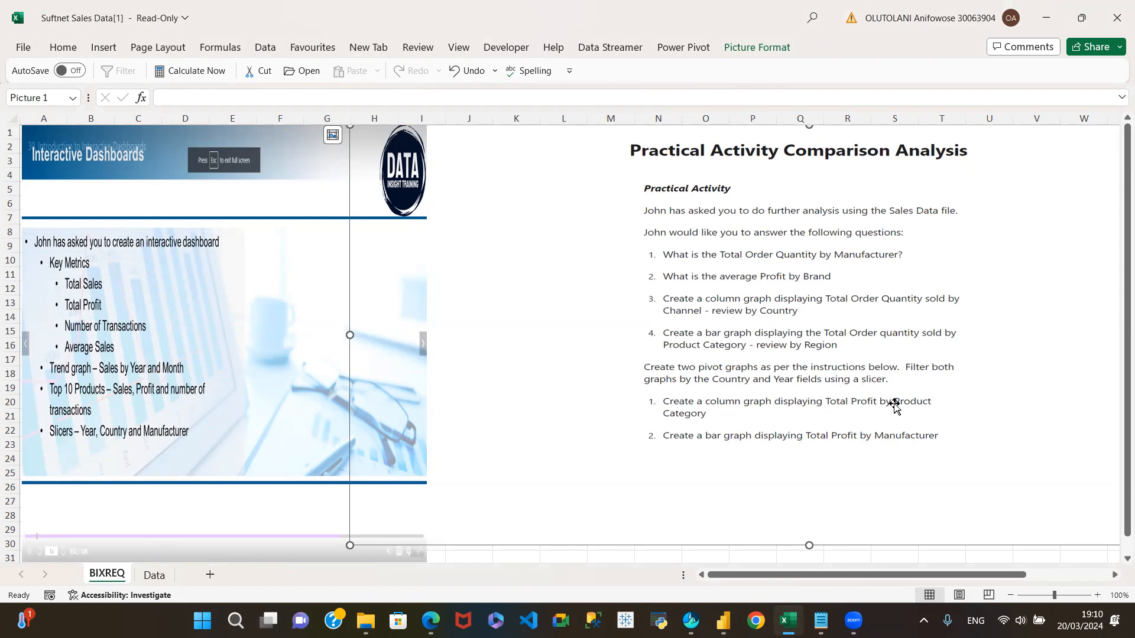
{"action": "mouse_move", "coordinate": [853, 621]}
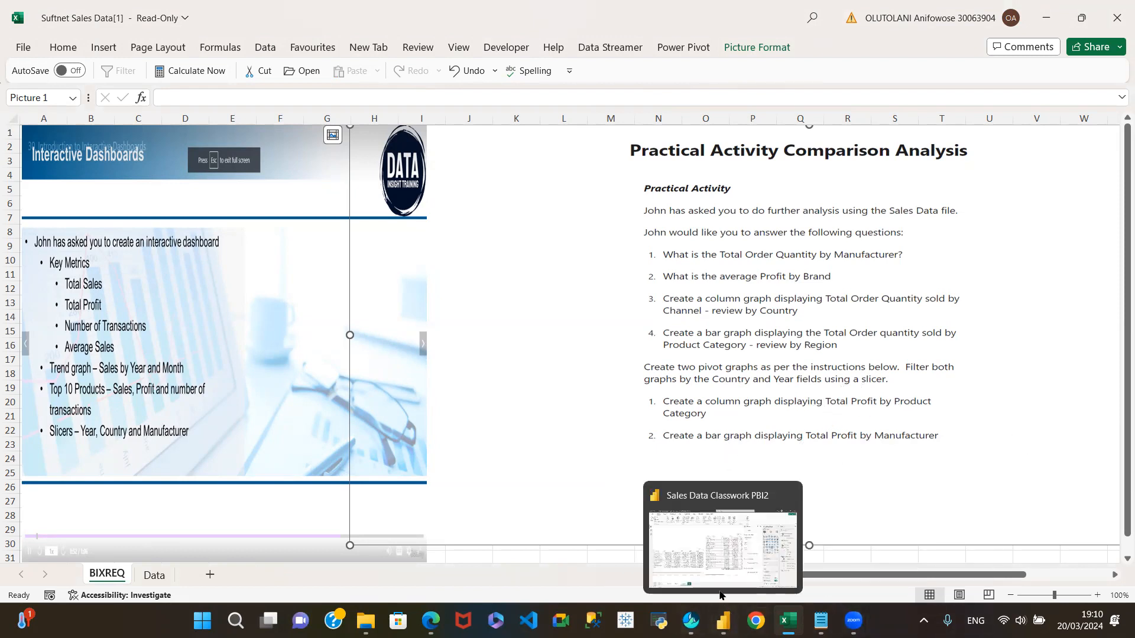
{"action": "left_click", "coordinate": [723, 620]}
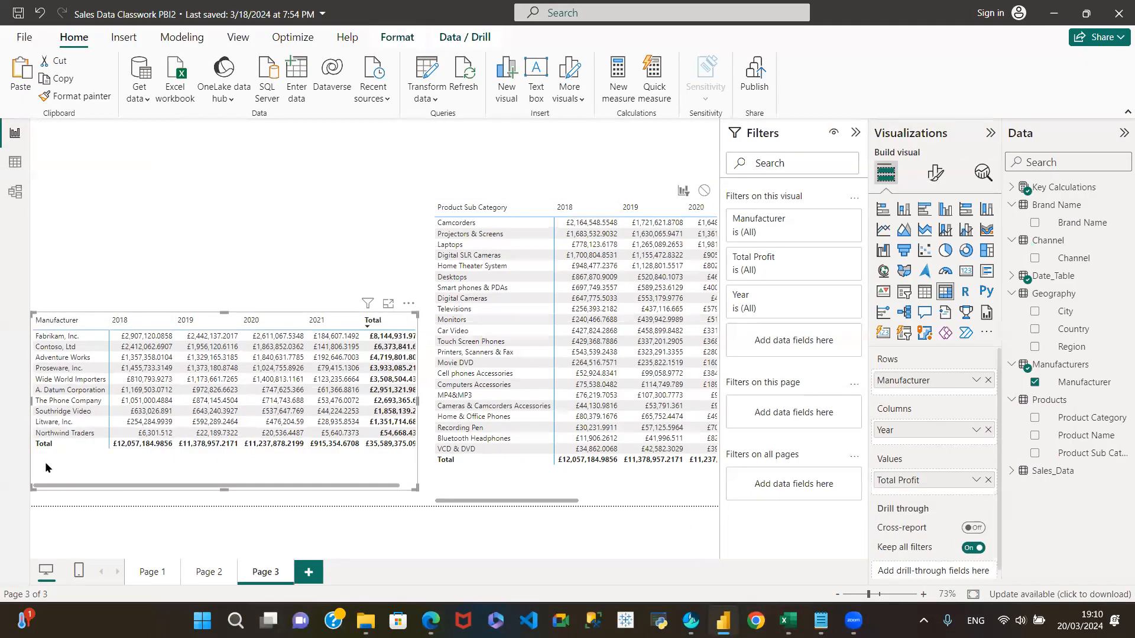
Step: Extend the Manufacturer matrix upward so its upper edge nearly lines up with the Product Sub Category matrix
{"action": "left_click", "coordinate": [230, 252]}
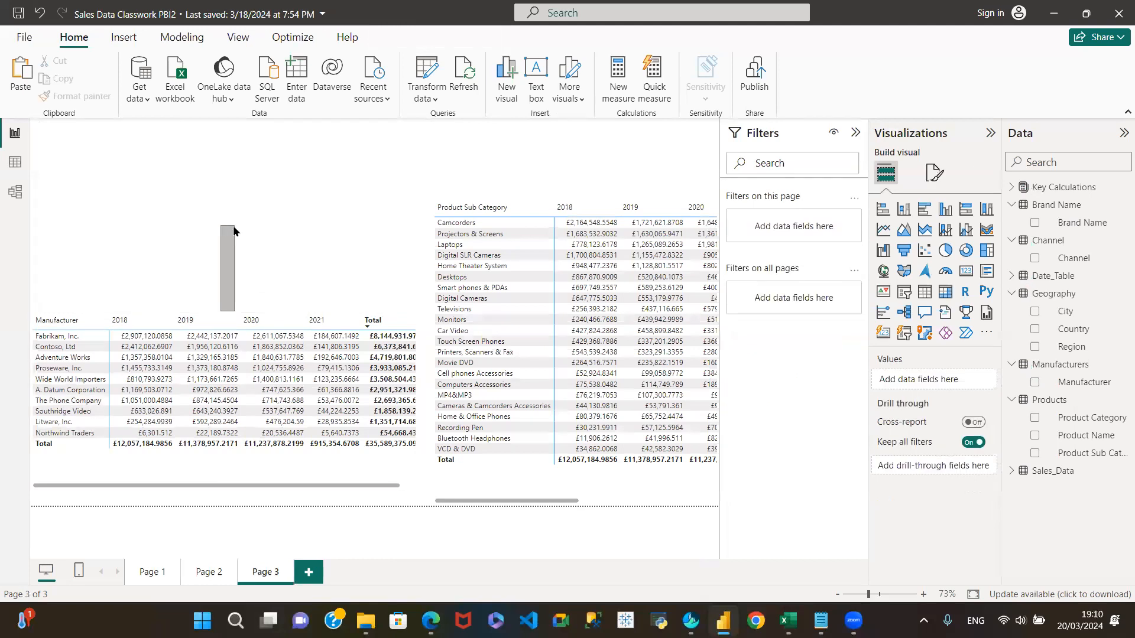
{"action": "left_click", "coordinate": [197, 303]}
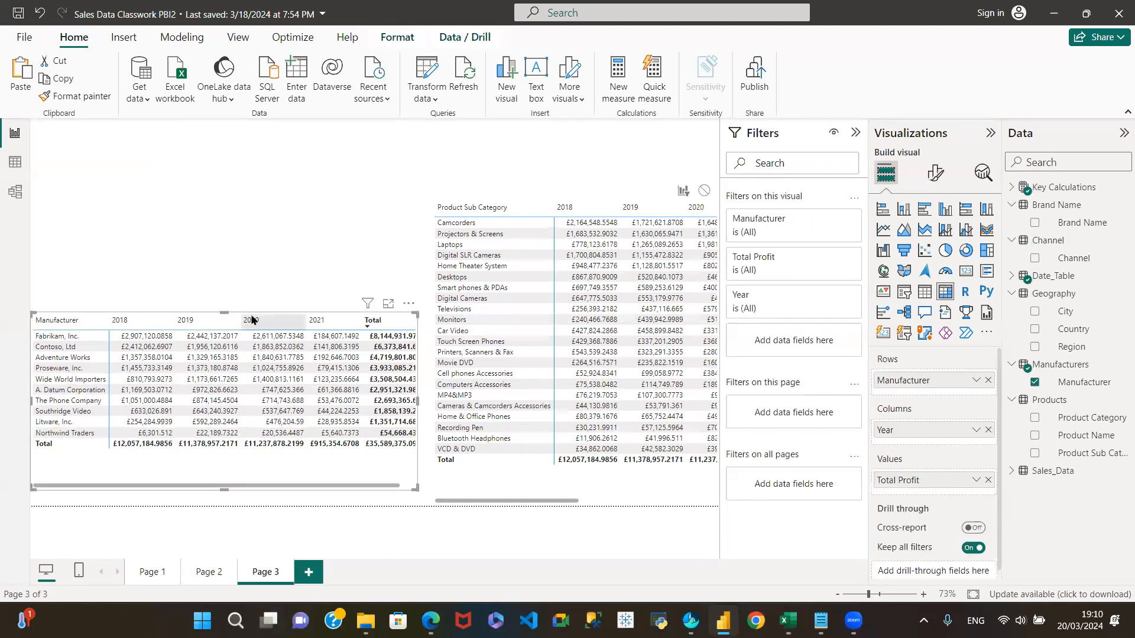
{"action": "left_click_drag", "start_coordinate": [223, 310], "coordinate": [244, 213]}
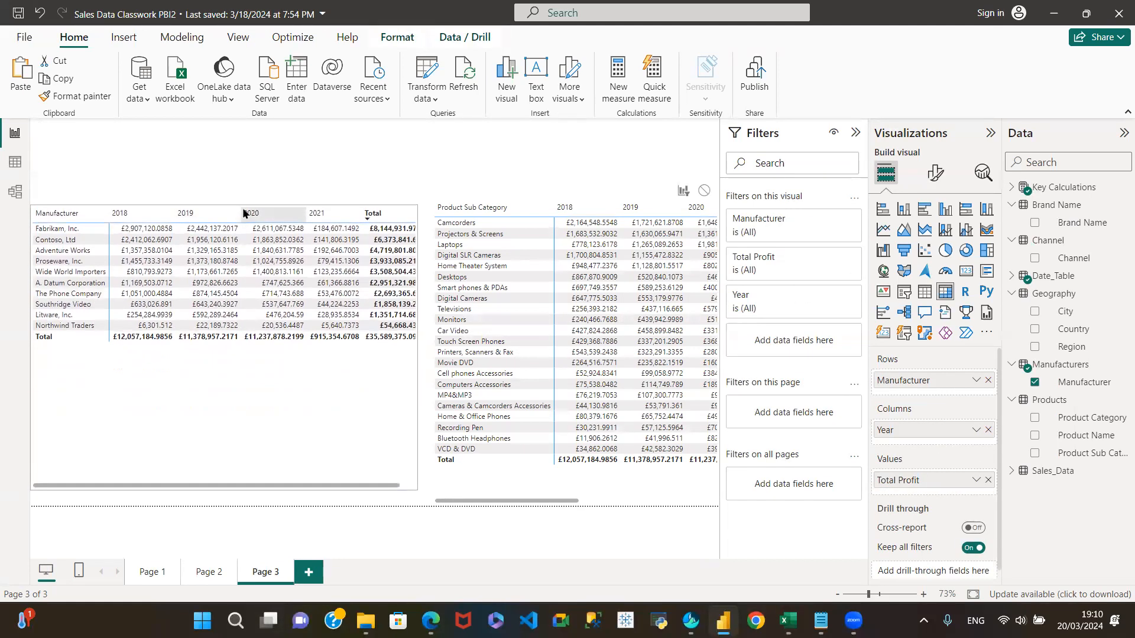
{"action": "left_click", "coordinate": [626, 389]}
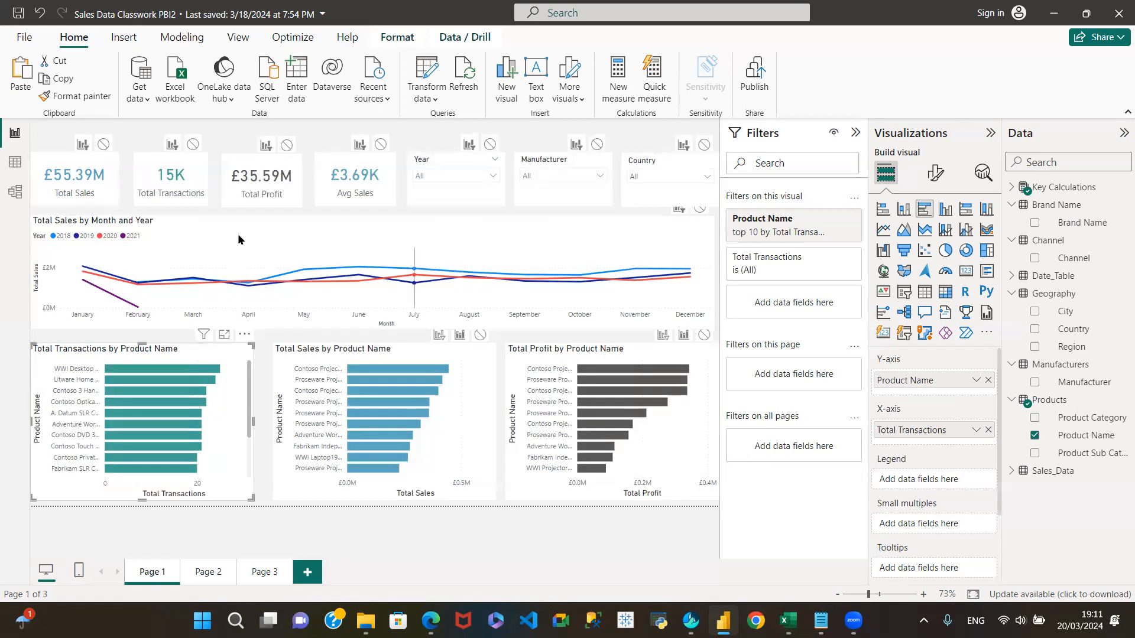
Step: On Page 1, move the Total Transactions chart out of the first slot and place the Total Sales by Product Name chart there
{"action": "left_click", "coordinate": [99, 181]}
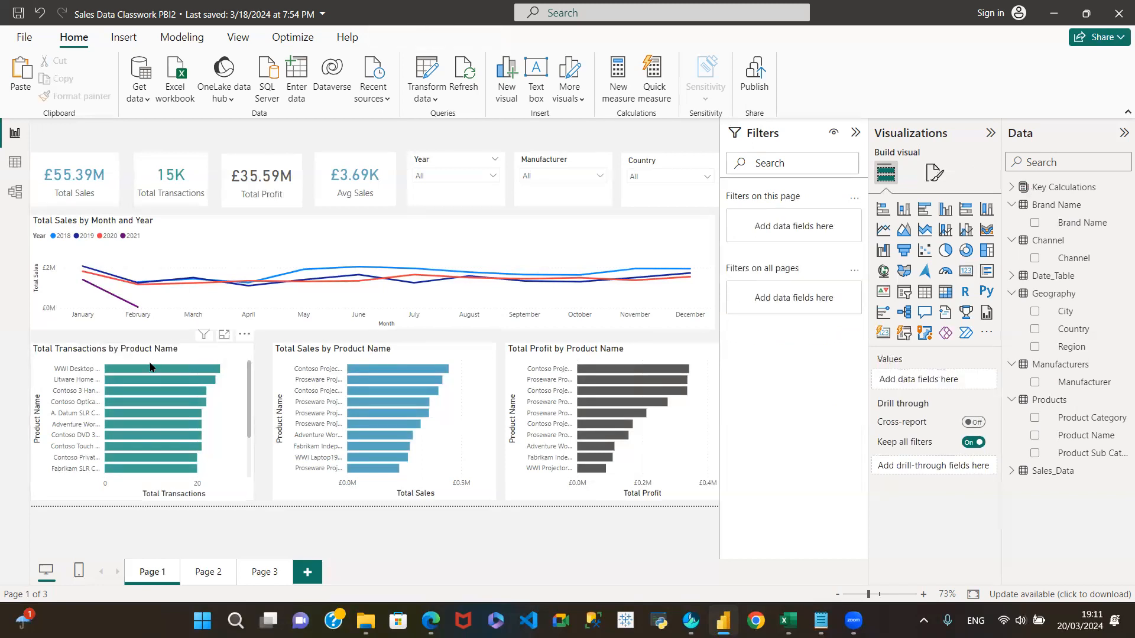
{"action": "left_click", "coordinate": [56, 355]}
{"action": "left_click_drag", "start_coordinate": [56, 356], "coordinate": [522, 360]}
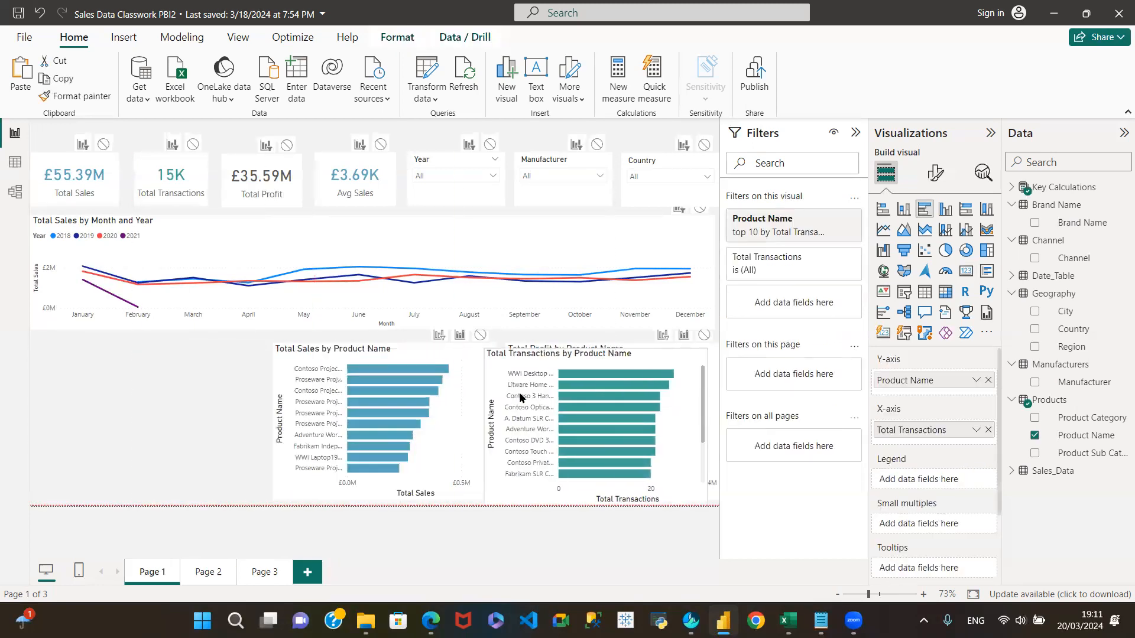
{"action": "left_click", "coordinate": [408, 362]}
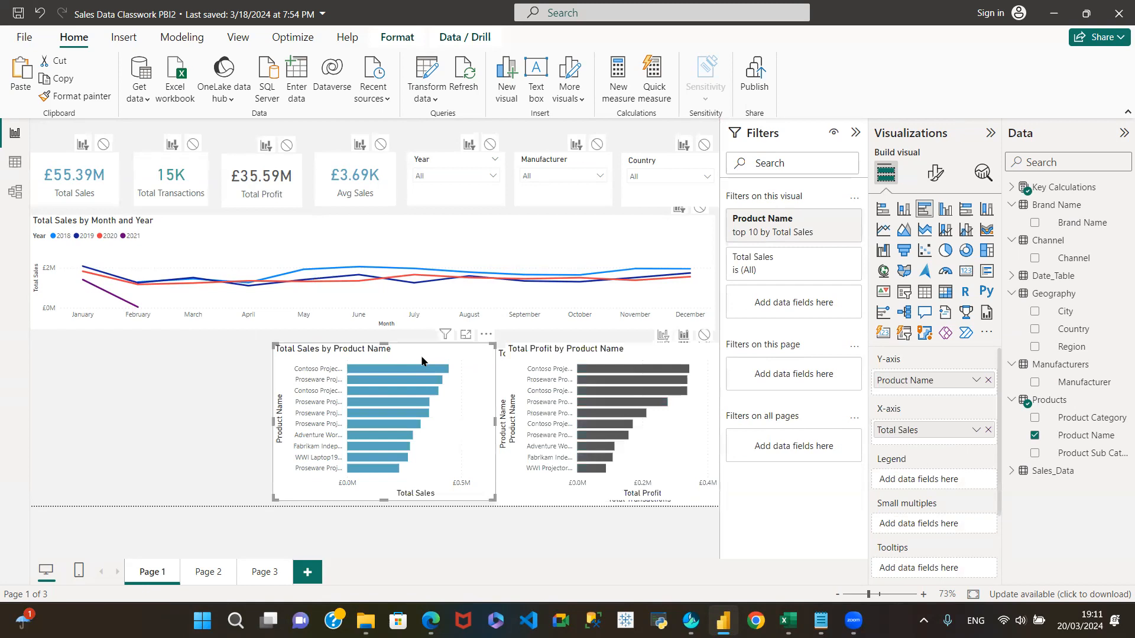
{"action": "left_click_drag", "start_coordinate": [422, 360], "coordinate": [180, 367]}
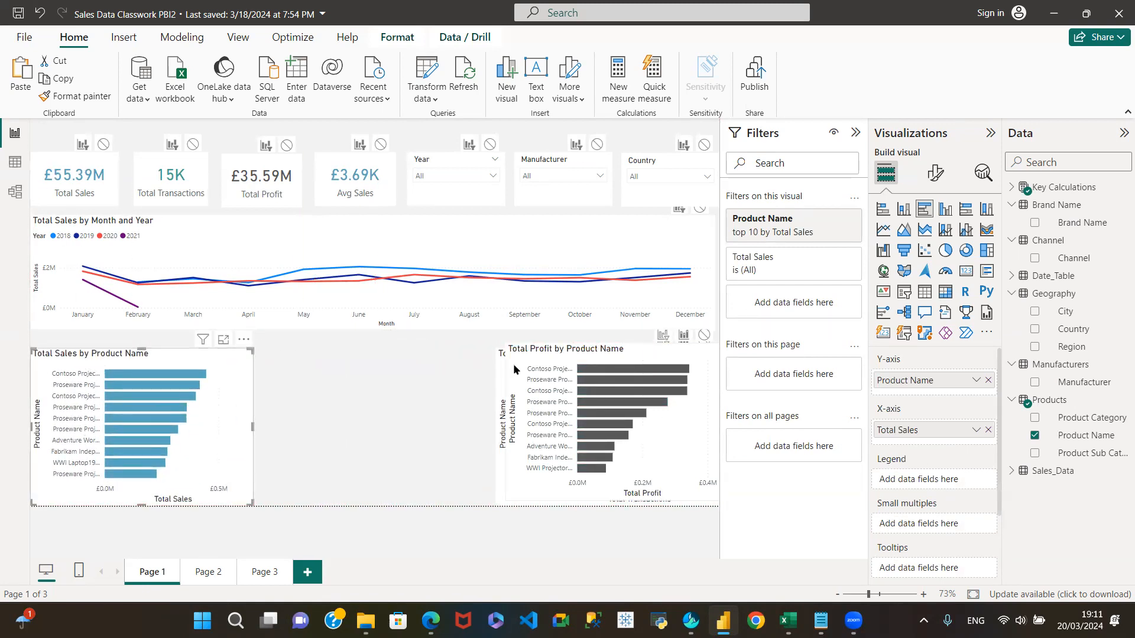
Step: Arrange the Total Transactions chart in the middle of the lower row and the Total Profit chart at its right end
{"action": "left_click", "coordinate": [548, 356]}
{"action": "left_click_drag", "start_coordinate": [562, 353], "coordinate": [403, 373]}
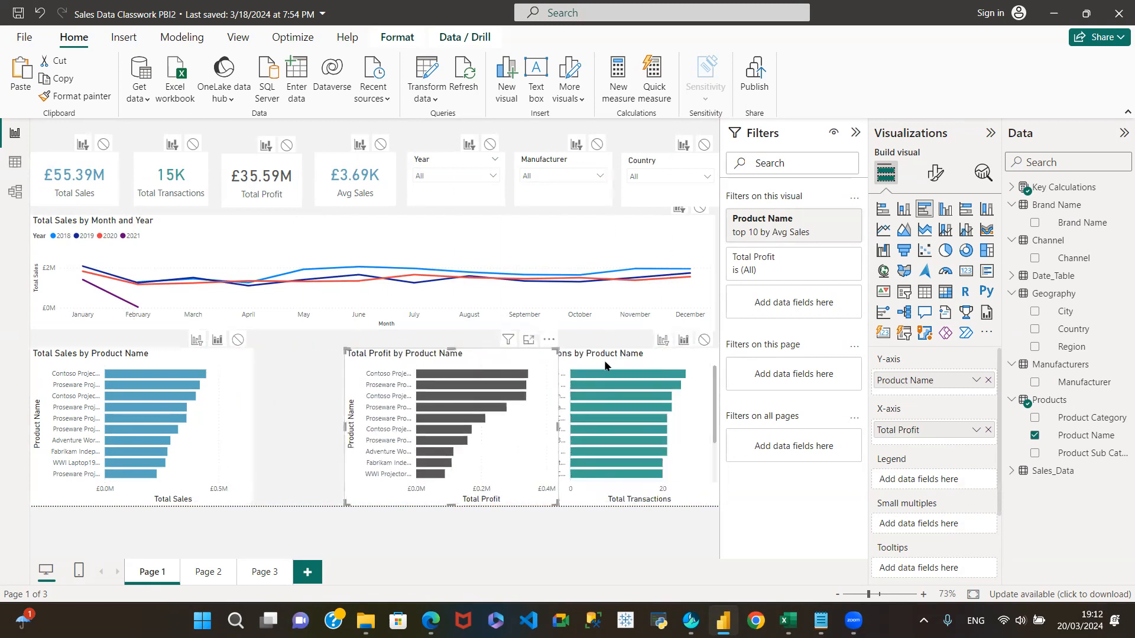
{"action": "left_click_drag", "start_coordinate": [661, 362], "coordinate": [287, 362]}
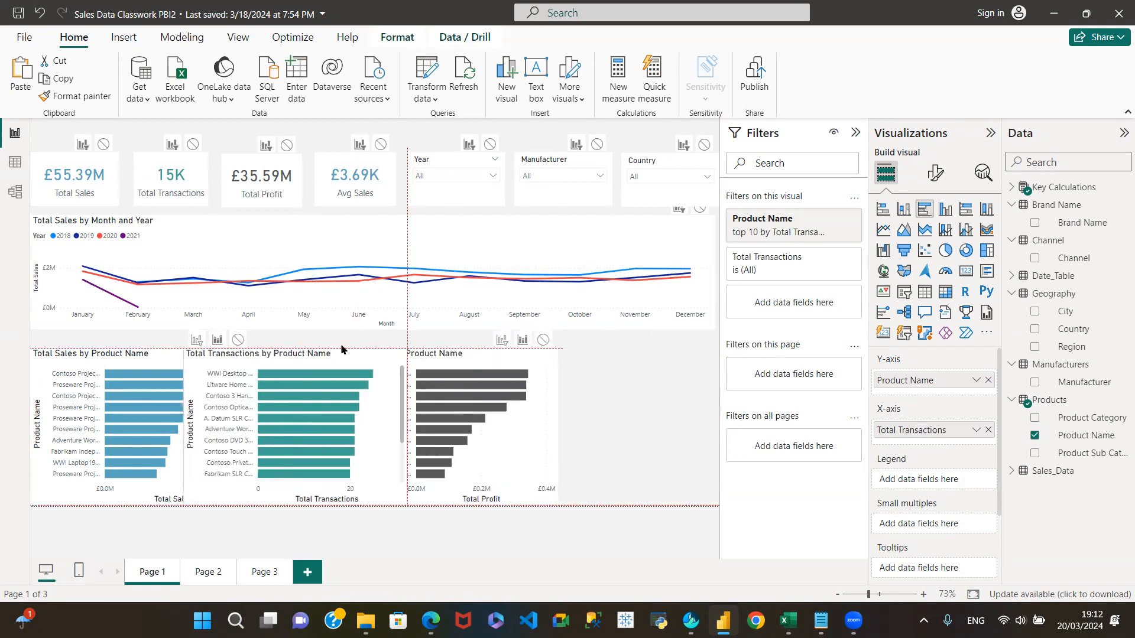
{"action": "left_click_drag", "start_coordinate": [484, 366], "coordinate": [646, 376]}
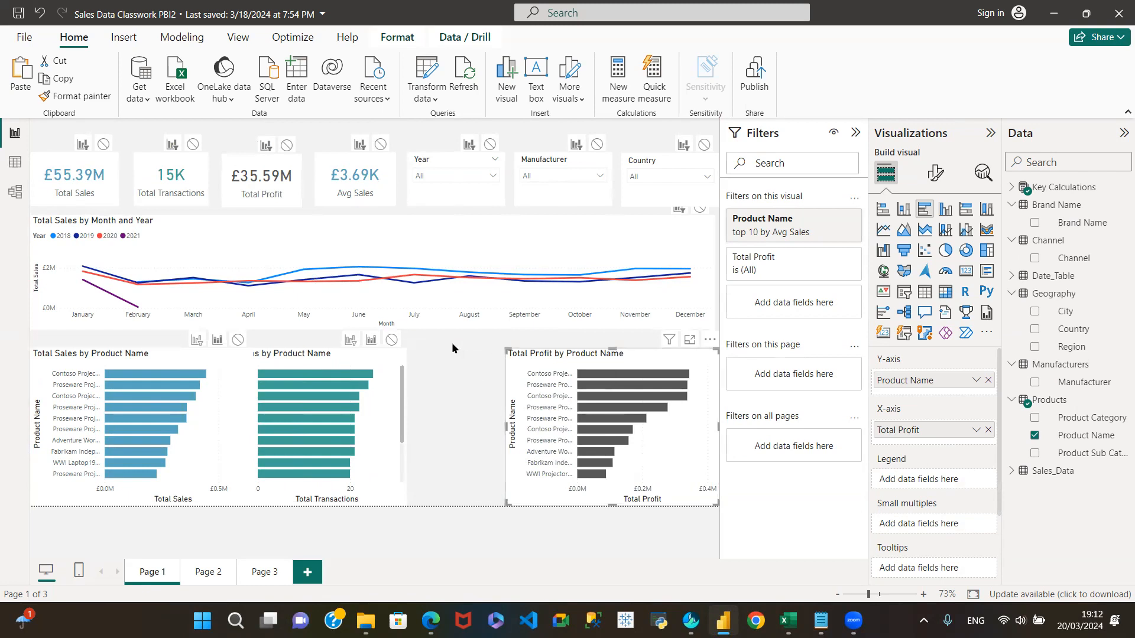
{"action": "left_click_drag", "start_coordinate": [324, 359], "coordinate": [400, 359]}
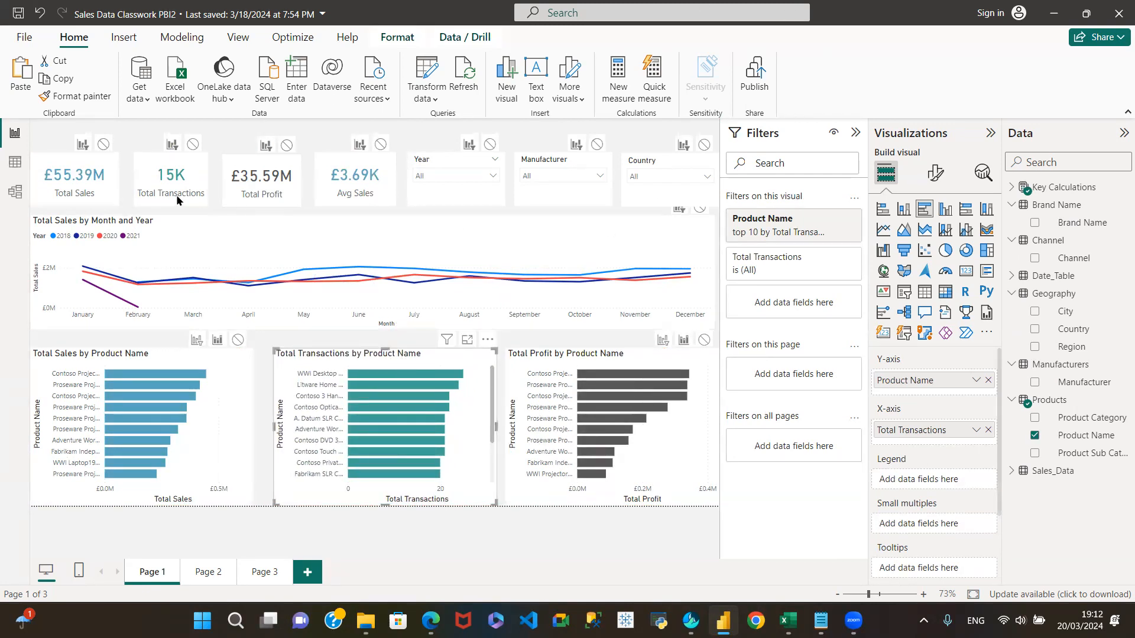
Step: Set the background transparency of the Total Sales card to 100%
{"action": "left_click", "coordinate": [59, 157]}
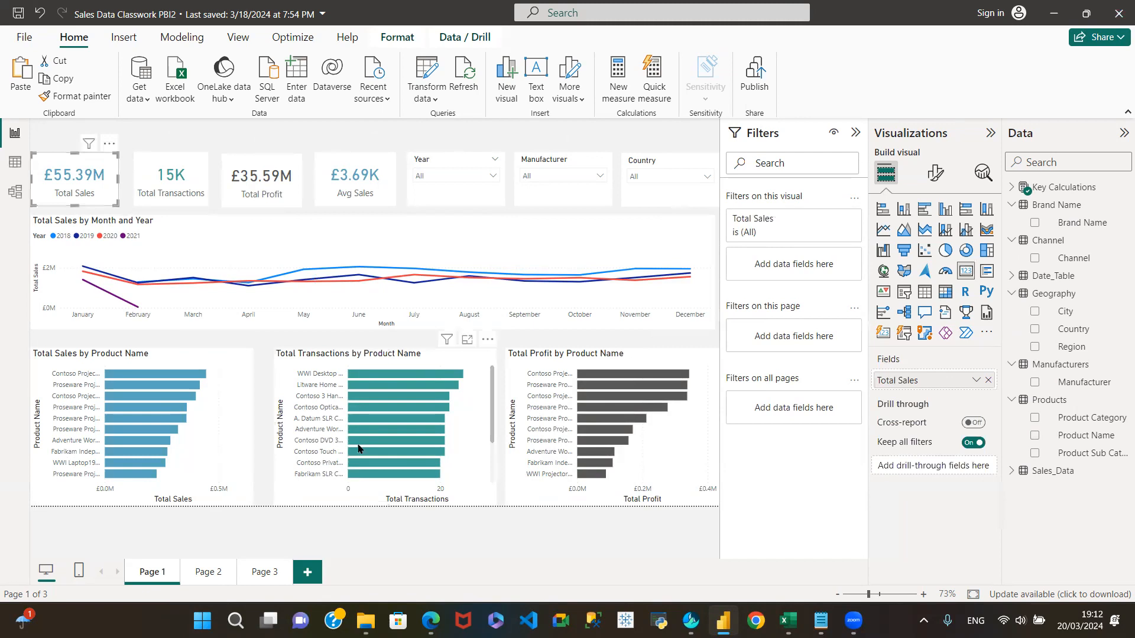
{"action": "left_click", "coordinate": [935, 173]}
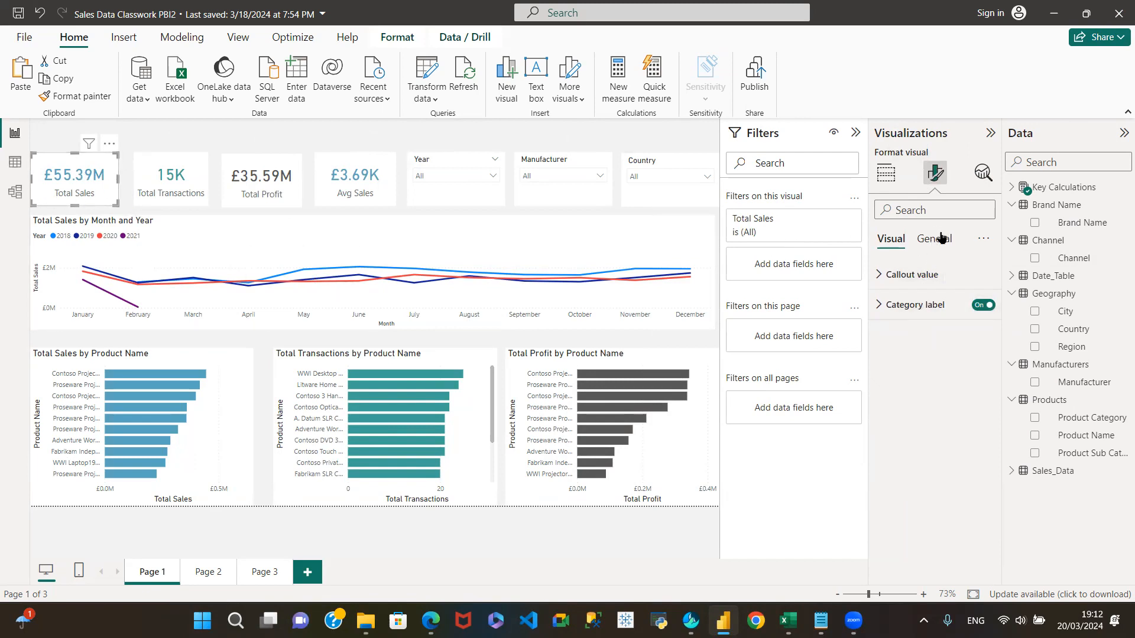
{"action": "left_click", "coordinate": [936, 239]}
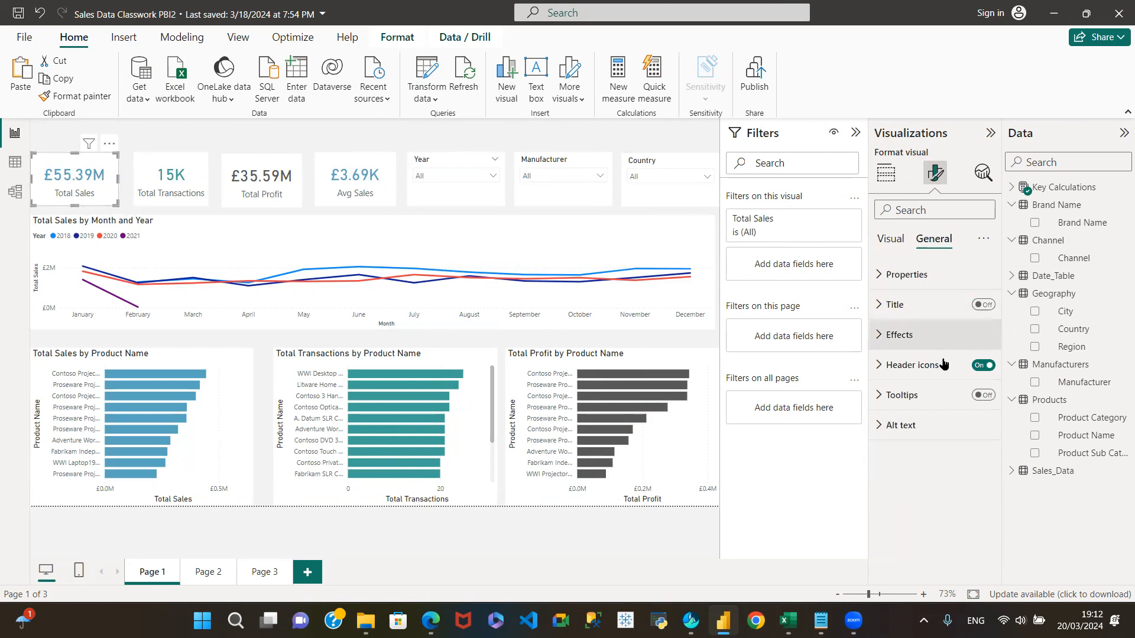
{"action": "left_click", "coordinate": [880, 335]}
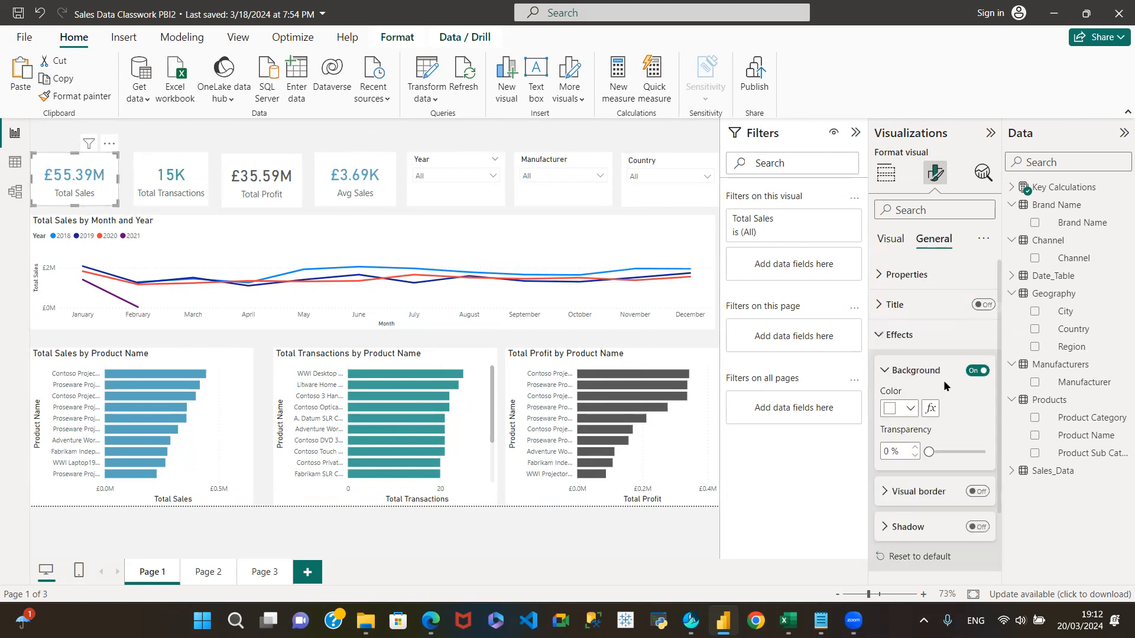
{"action": "left_click_drag", "start_coordinate": [929, 450], "coordinate": [993, 455]}
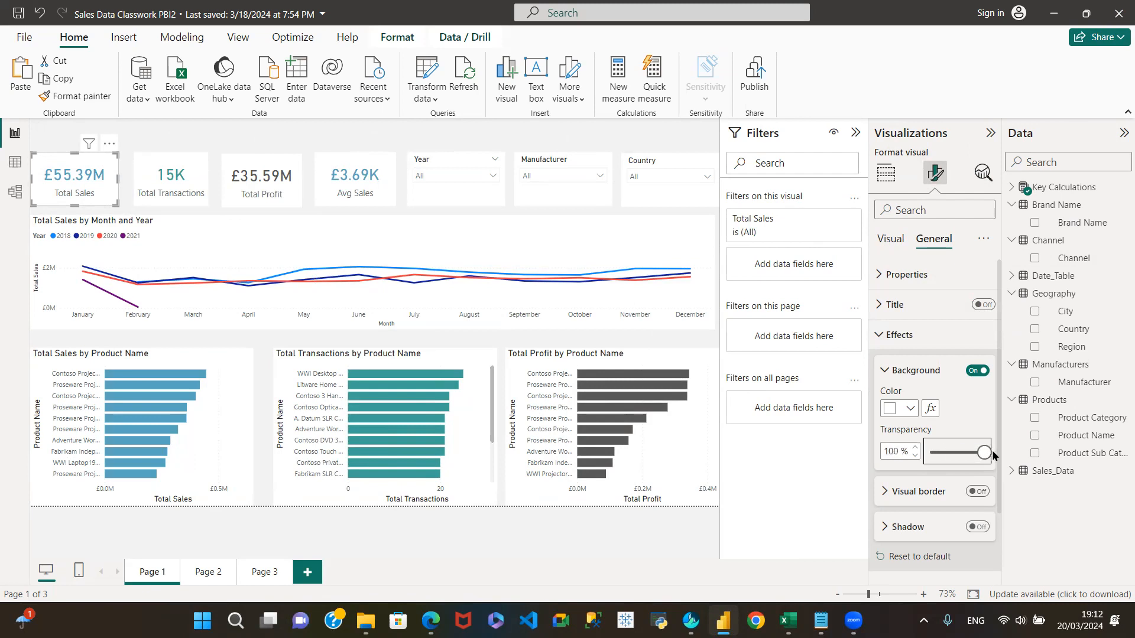
{"action": "left_click", "coordinate": [141, 130]}
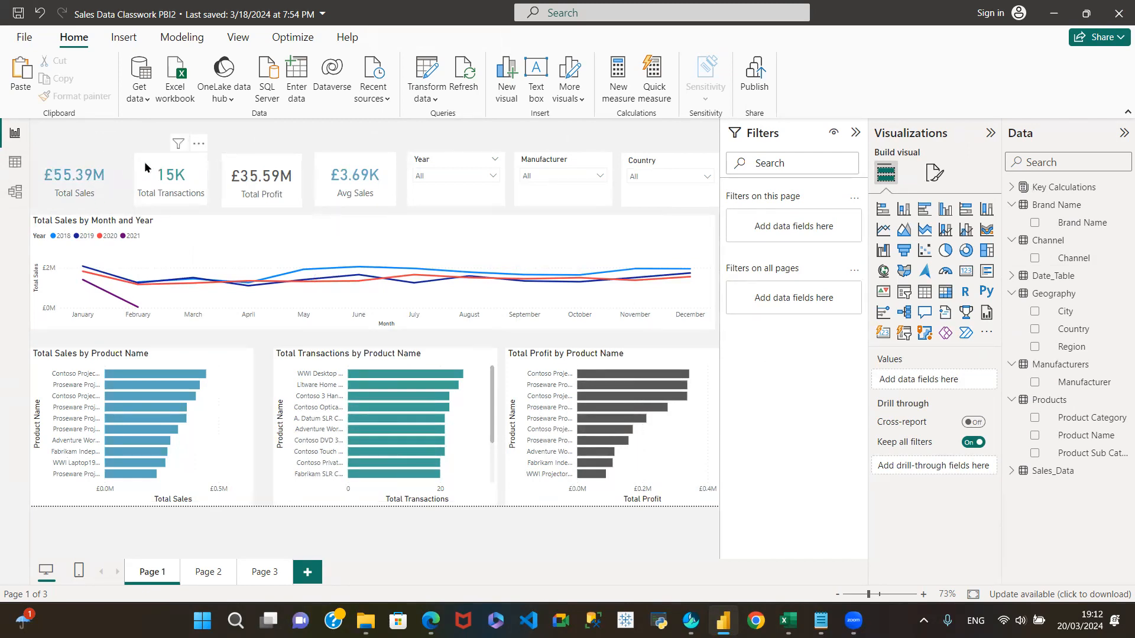
Step: Set the background transparency of the Total Sales card to 50% and check how the card looks
{"action": "left_click", "coordinate": [934, 173]}
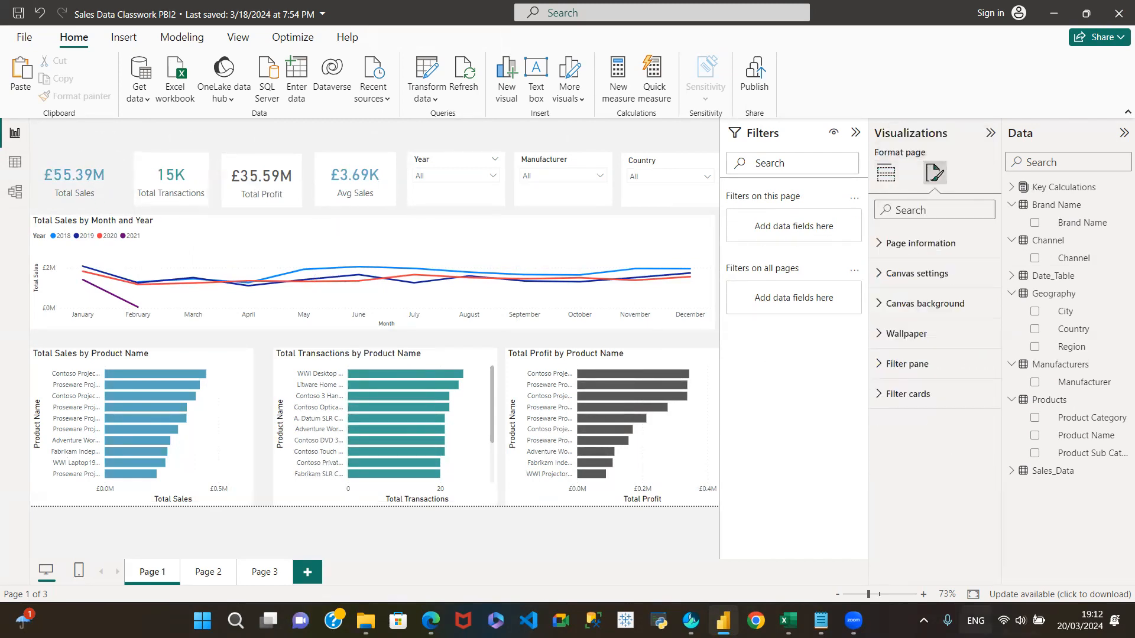
{"action": "left_click", "coordinate": [52, 158]}
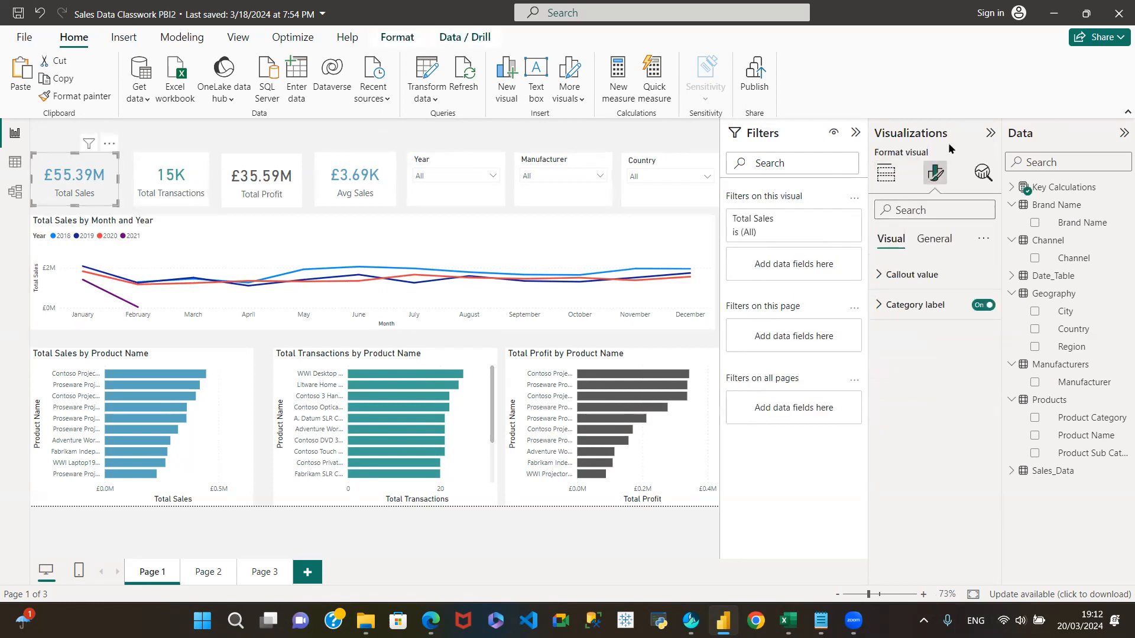
{"action": "left_click", "coordinate": [932, 240]}
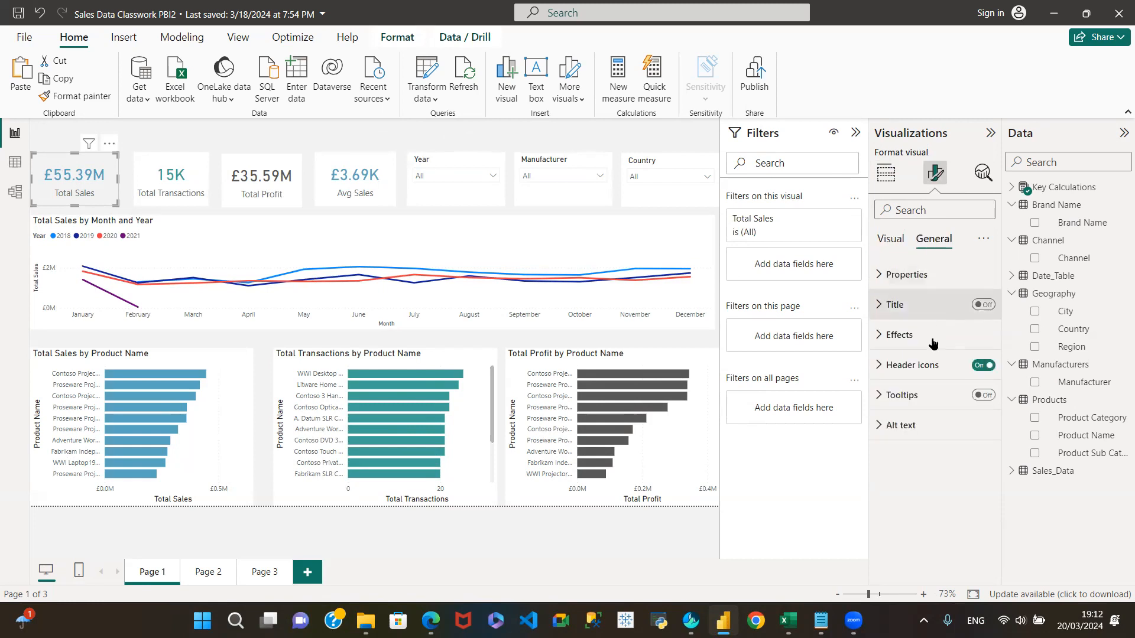
{"action": "left_click", "coordinate": [876, 334]}
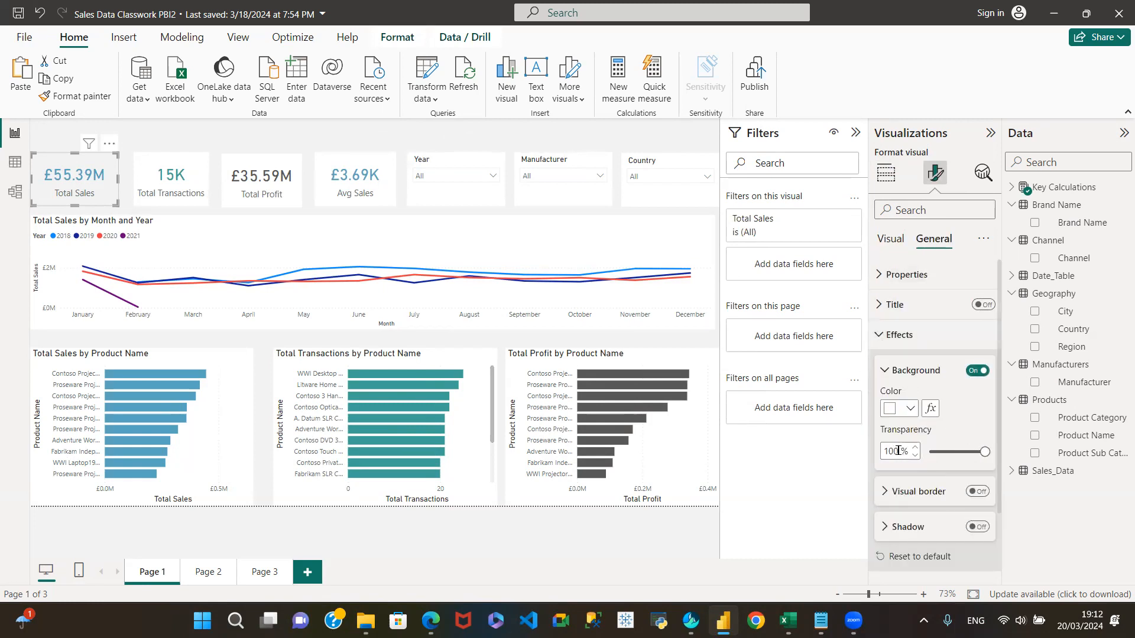
{"action": "double_click", "coordinate": [894, 453]}
{"action": "type", "text": "50"}
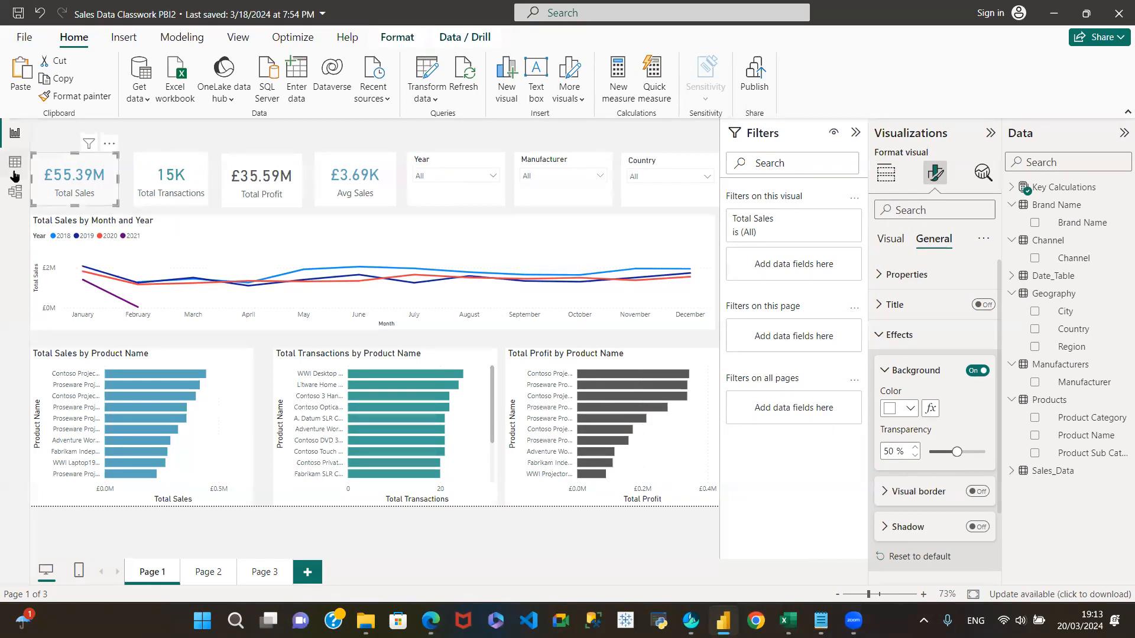
{"action": "left_click", "coordinate": [140, 141]}
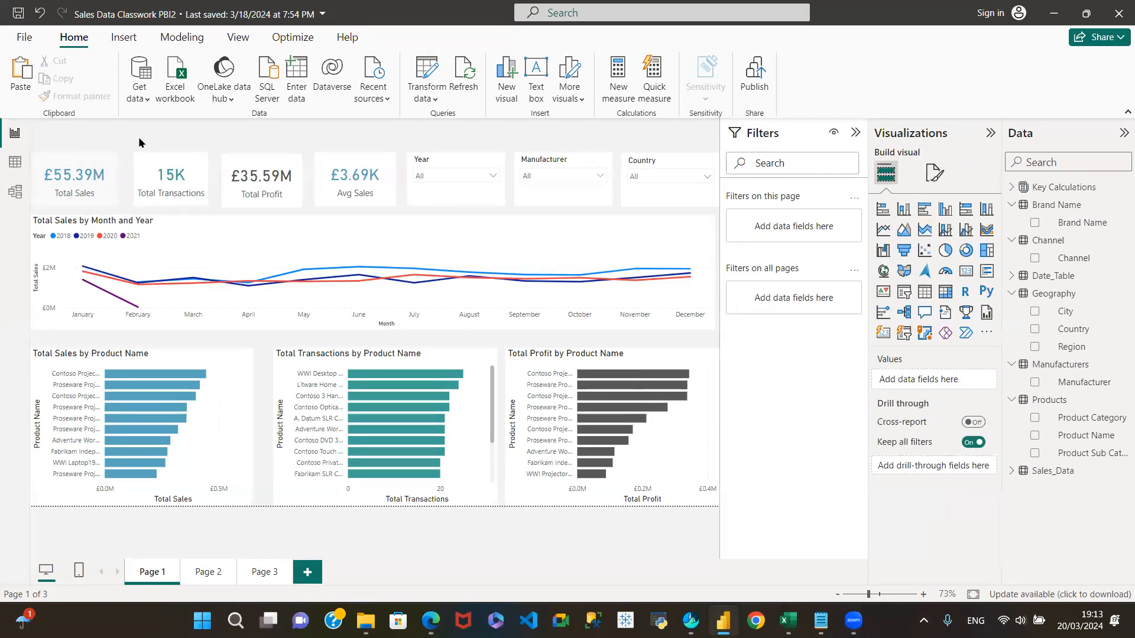
{"action": "left_click", "coordinate": [70, 168]}
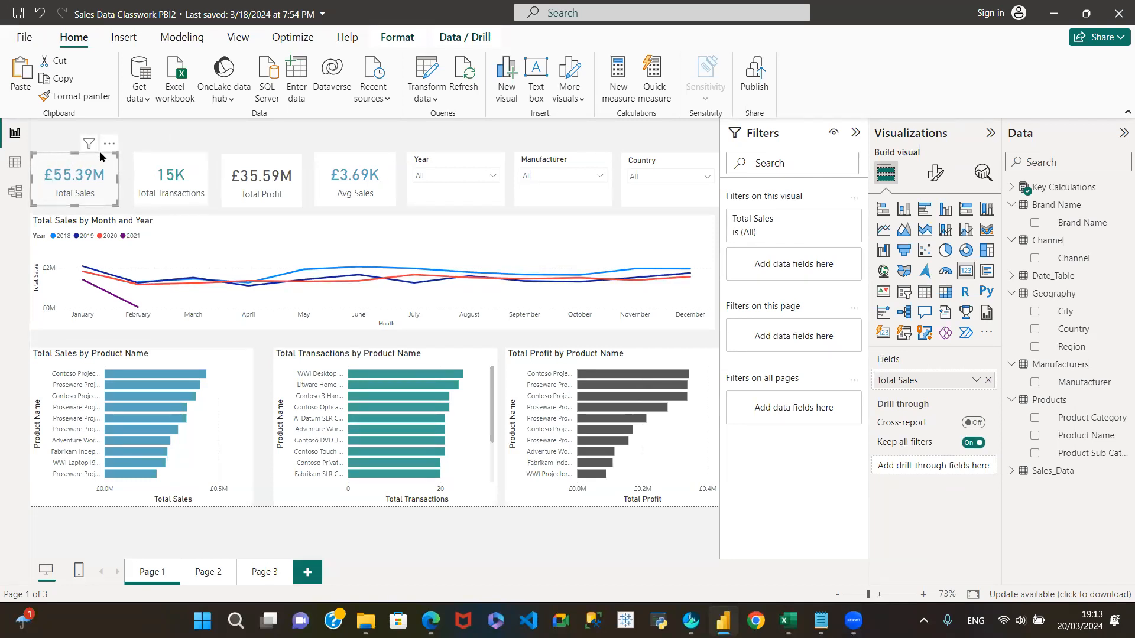
Step: Set the background transparency of the Total Transactions card to 50%
{"action": "left_click", "coordinate": [146, 161]}
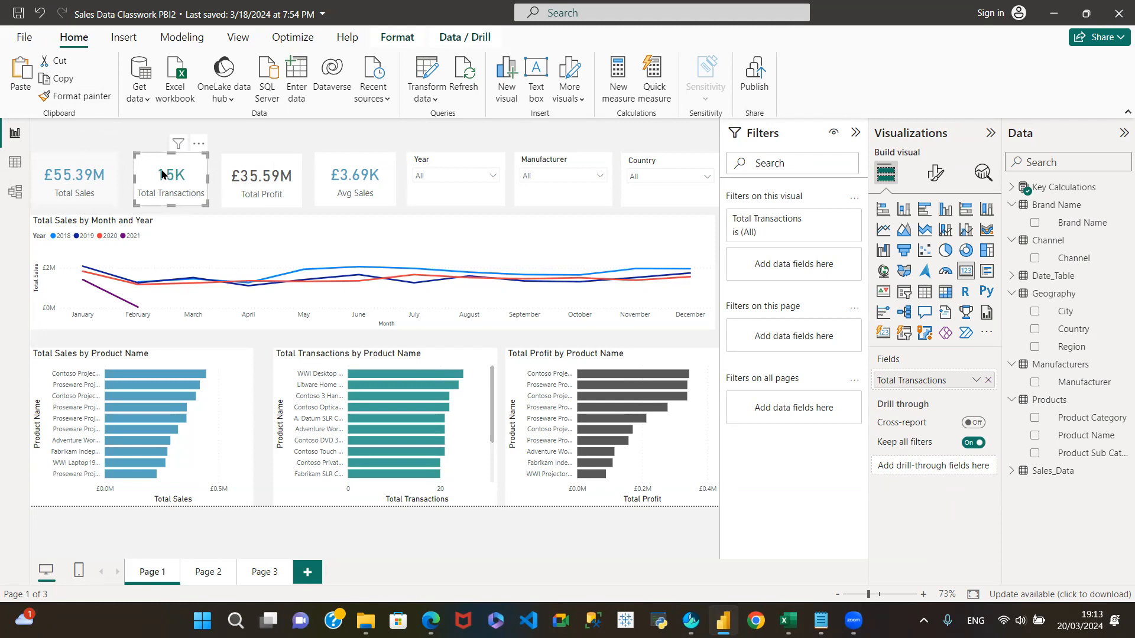
{"action": "left_click", "coordinate": [935, 173]}
{"action": "left_click", "coordinate": [940, 237]}
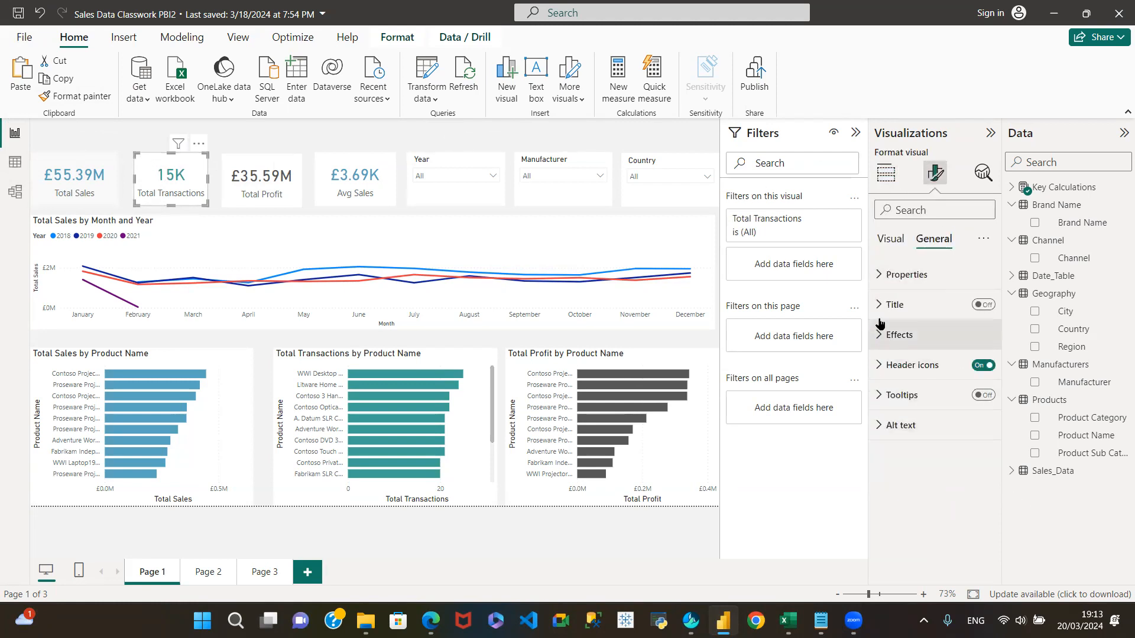
{"action": "left_click", "coordinate": [899, 335]}
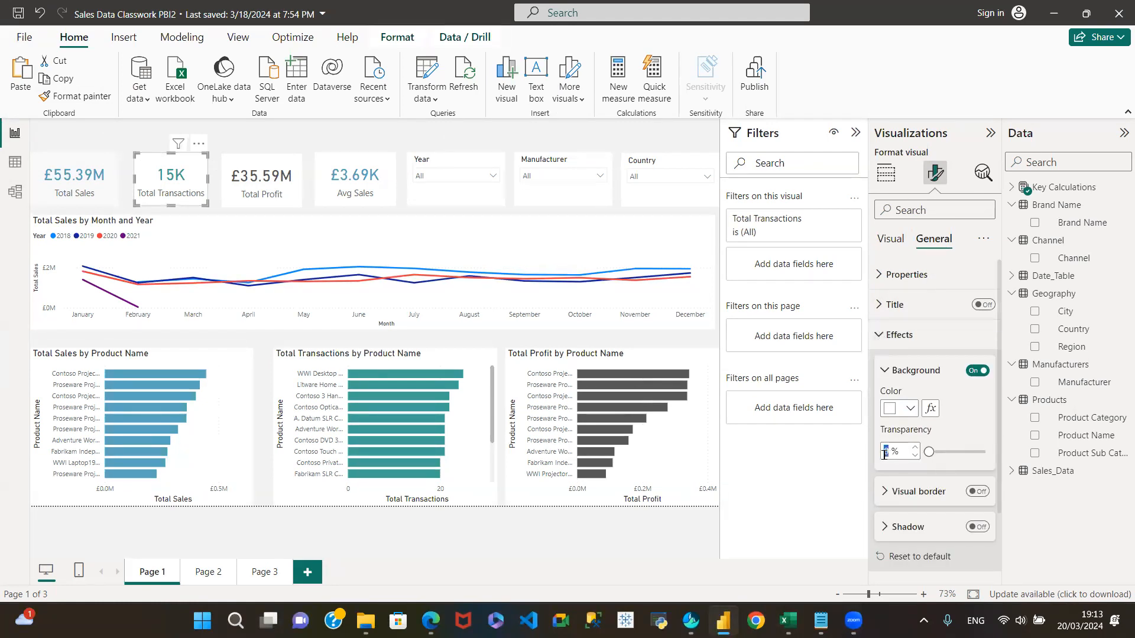
{"action": "type", "text": "50"}
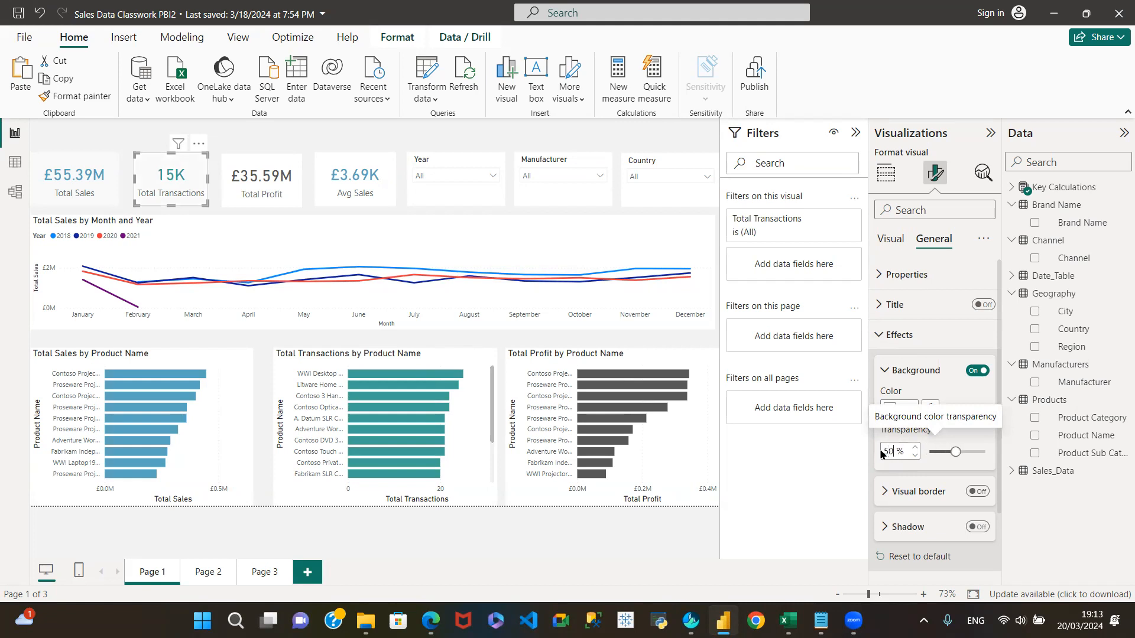
Step: Set the background transparency of the Total Profit card to 50%
{"action": "left_click", "coordinate": [275, 157]}
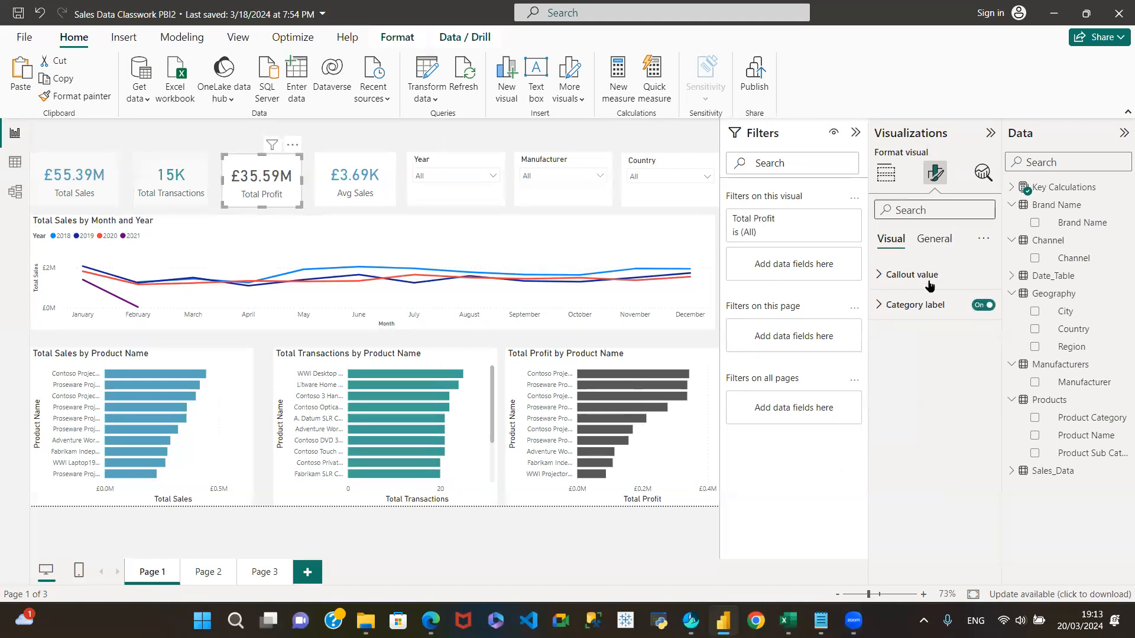
{"action": "left_click", "coordinate": [934, 240]}
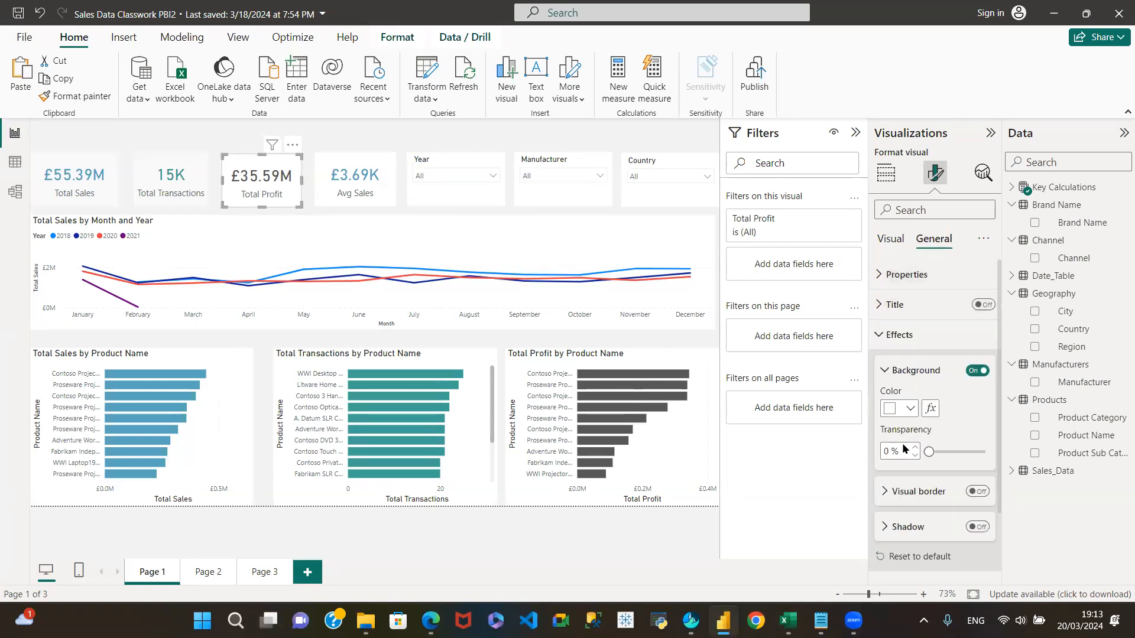
{"action": "double_click", "coordinate": [886, 453]}
{"action": "type", "text": "50"}
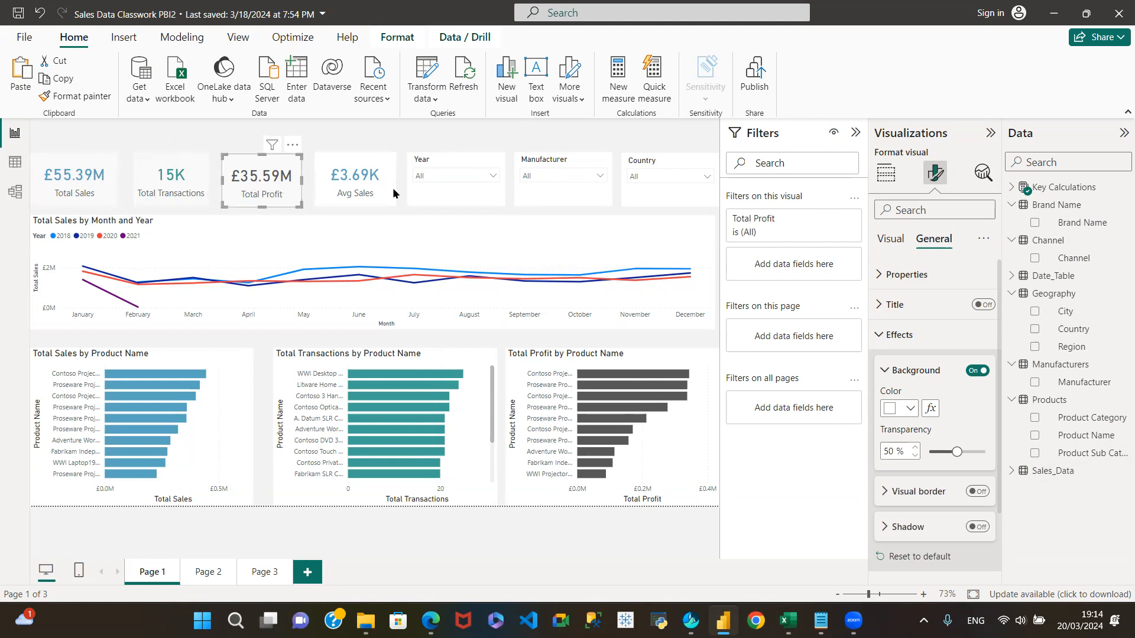
Step: Copy the Total Sales card's formatting across the Total Transactions, Total Profit and Avg Sales cards with Format Painter
{"action": "left_click", "coordinate": [70, 159]}
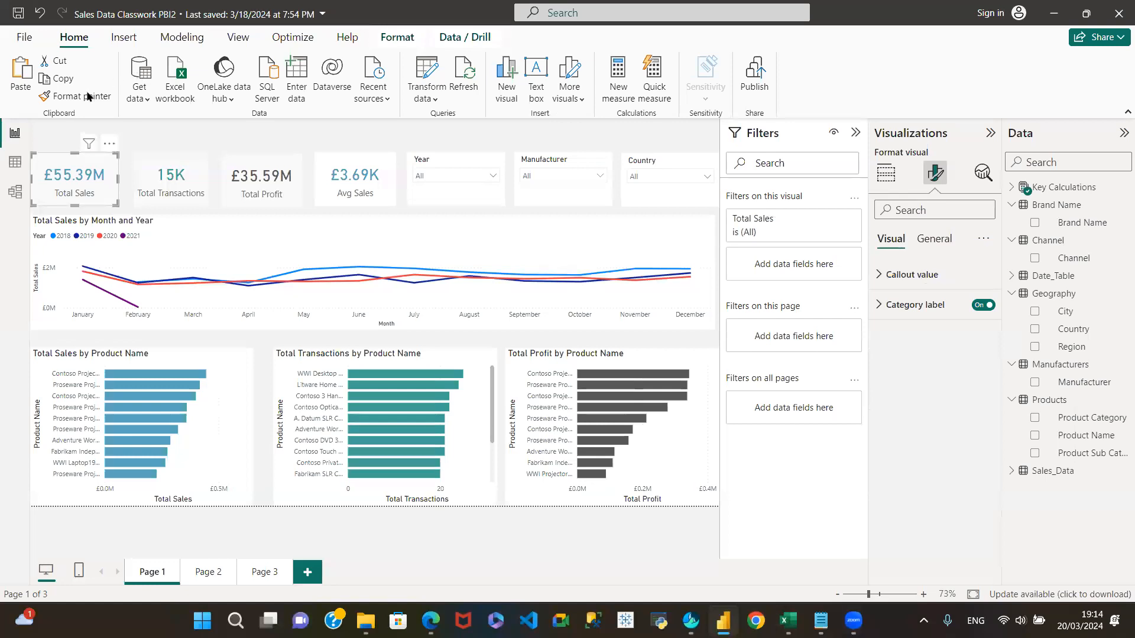
{"action": "left_click", "coordinate": [162, 160]}
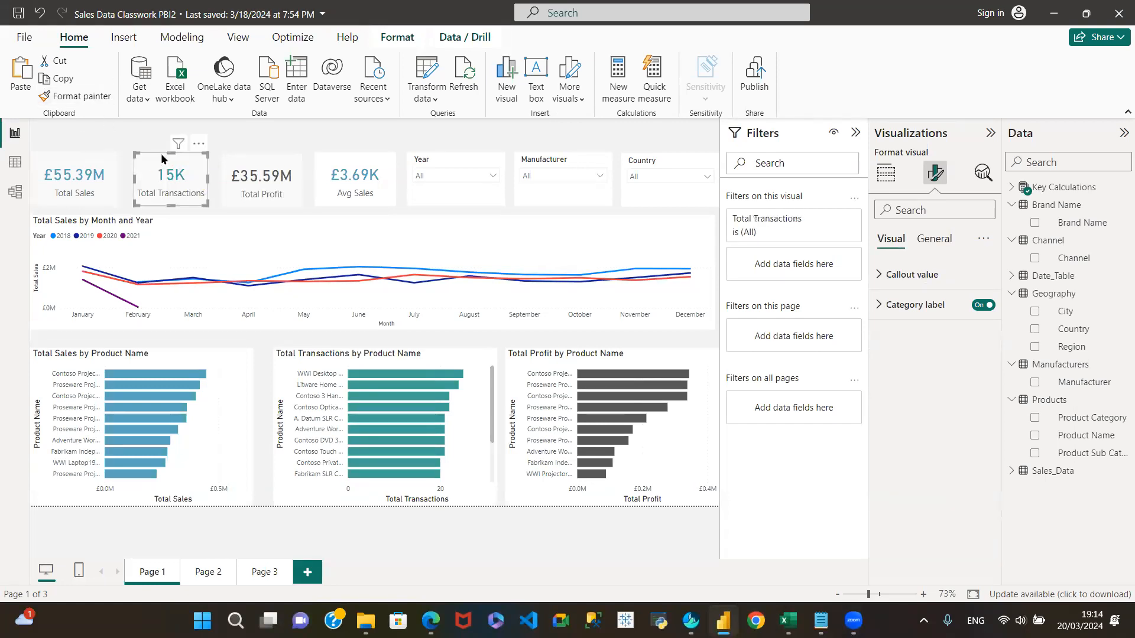
{"action": "left_click", "coordinate": [88, 99]}
{"action": "left_click", "coordinate": [249, 170]}
{"action": "left_click", "coordinate": [90, 99]}
{"action": "left_click", "coordinate": [338, 164]}
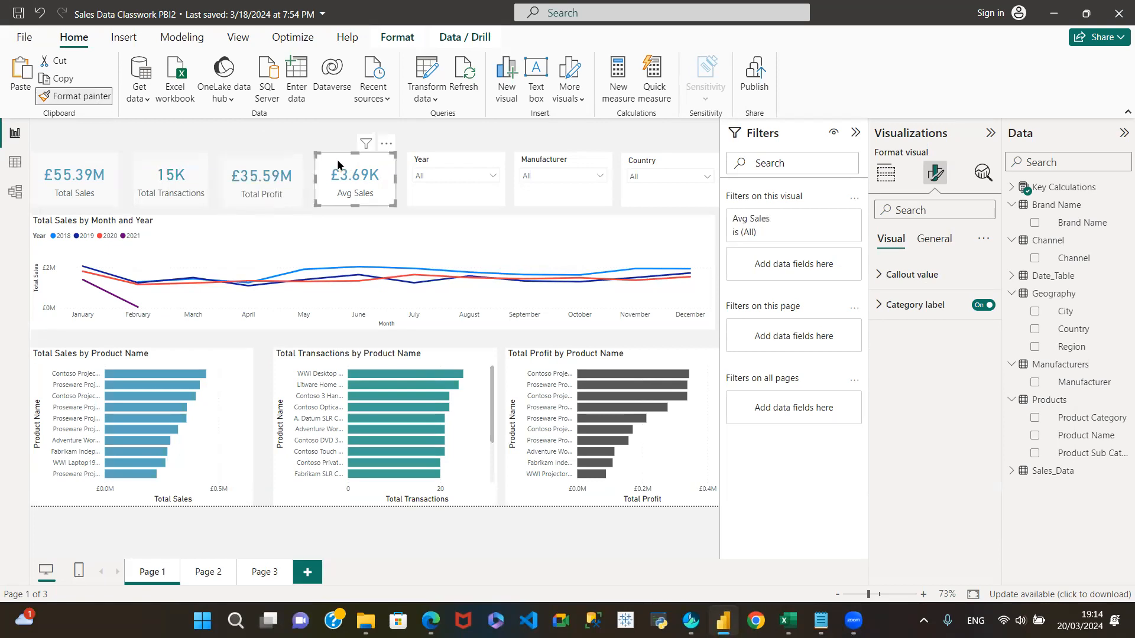
Step: Carry the Avg Sales card's formatting over to the Year and Manufacturer slicers with Format Painter
{"action": "left_click", "coordinate": [110, 99]}
{"action": "left_click", "coordinate": [460, 191]}
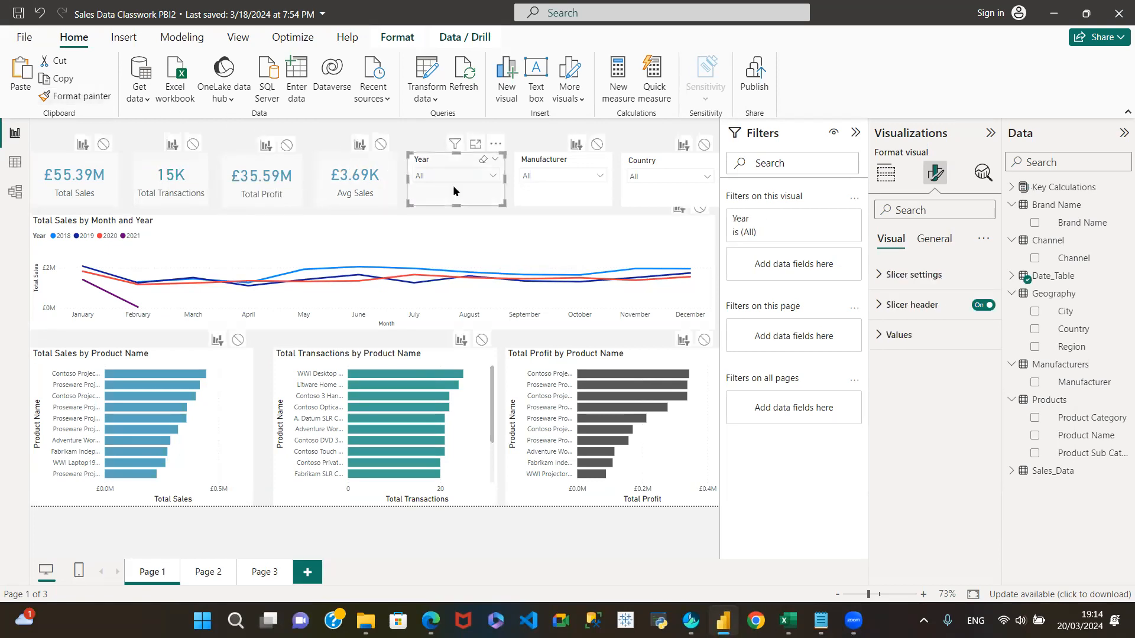
{"action": "left_click", "coordinate": [100, 98]}
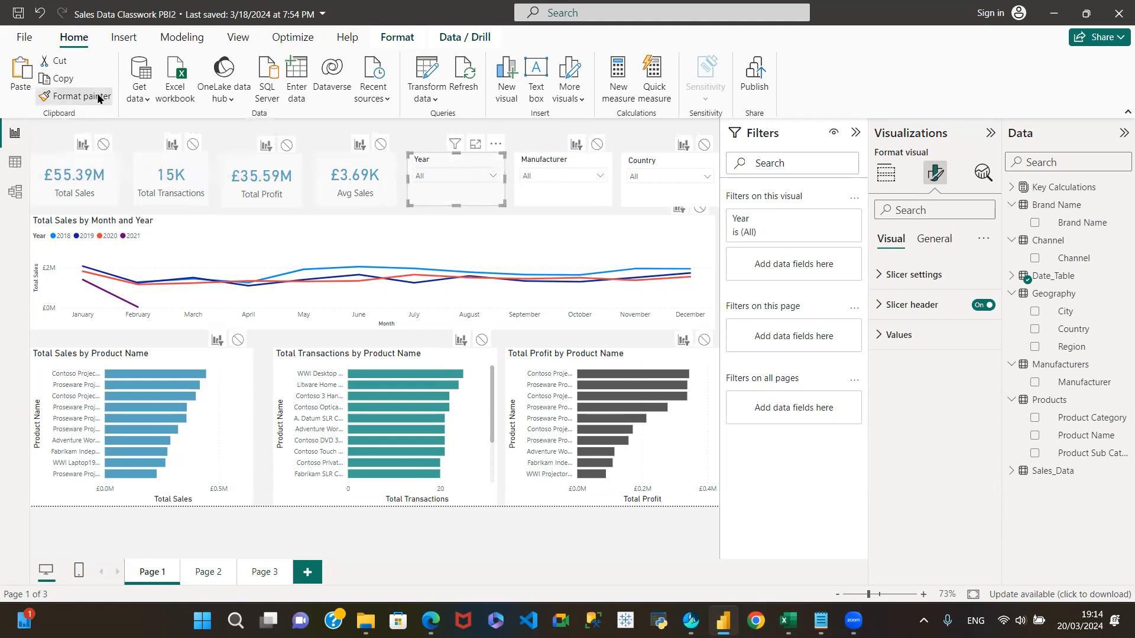
{"action": "left_click", "coordinate": [544, 186]}
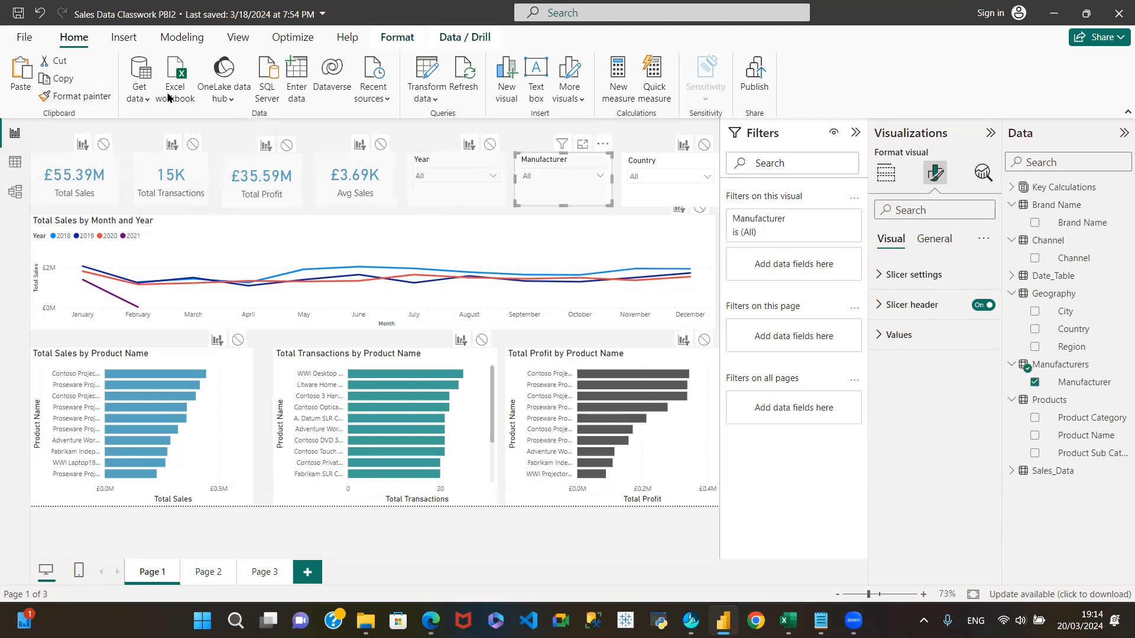
Step: Try to copy the Manufacturer slicer's formatting onto the Country slicer with Format Painter
{"action": "left_click", "coordinate": [100, 98]}
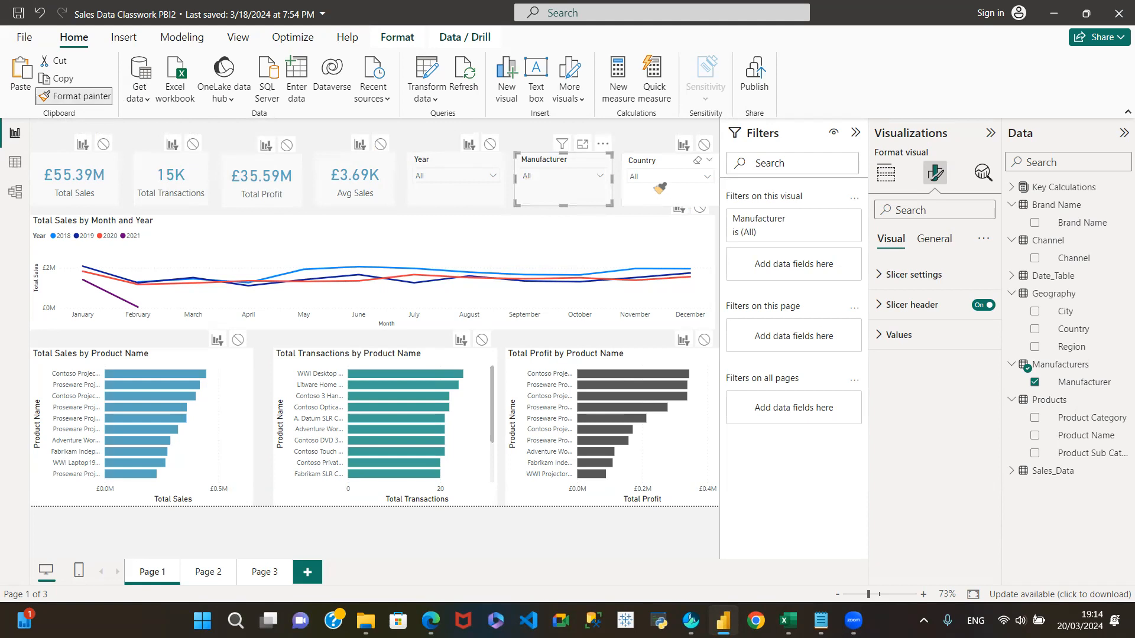
{"action": "left_click", "coordinate": [663, 184]}
{"action": "left_click", "coordinate": [645, 161]}
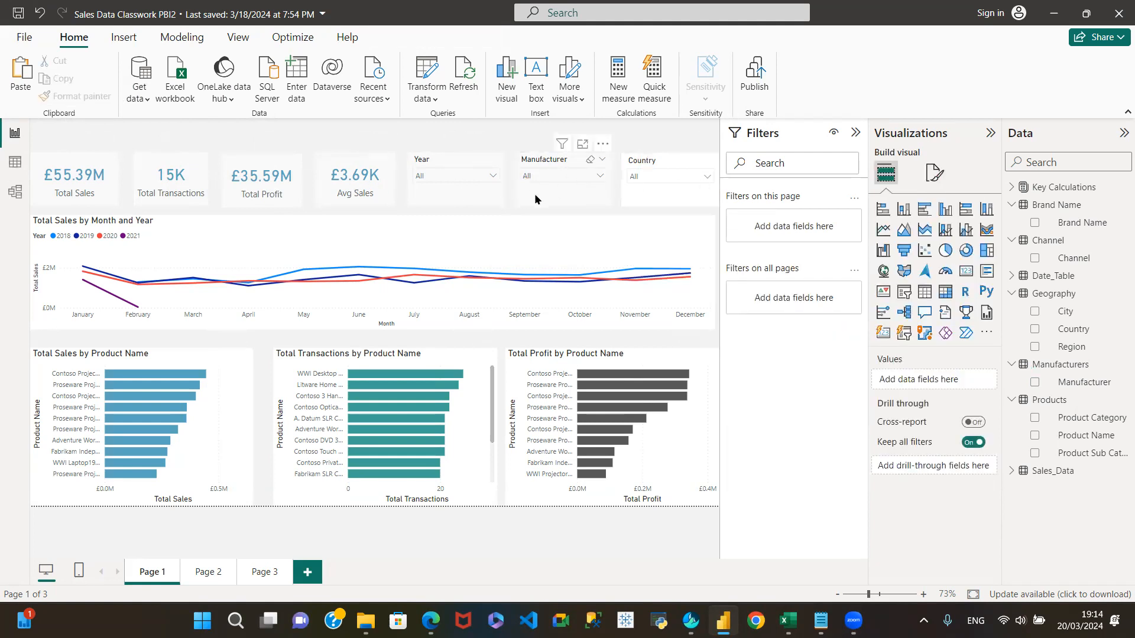
{"action": "left_click", "coordinate": [515, 185]}
{"action": "left_click", "coordinate": [75, 96]}
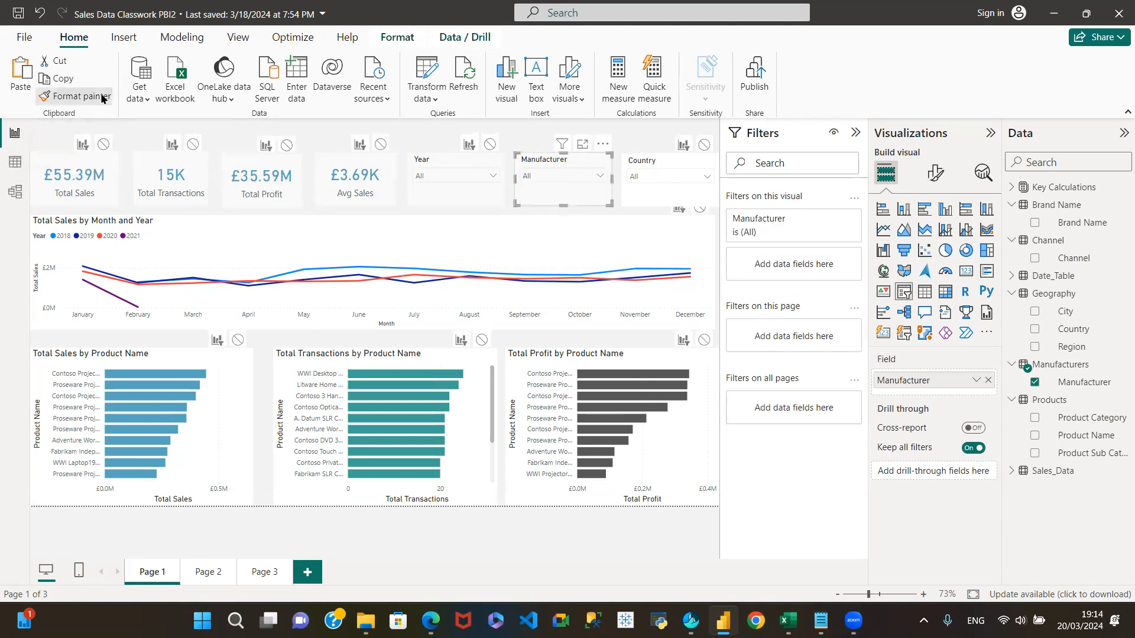
{"action": "left_click", "coordinate": [660, 152]}
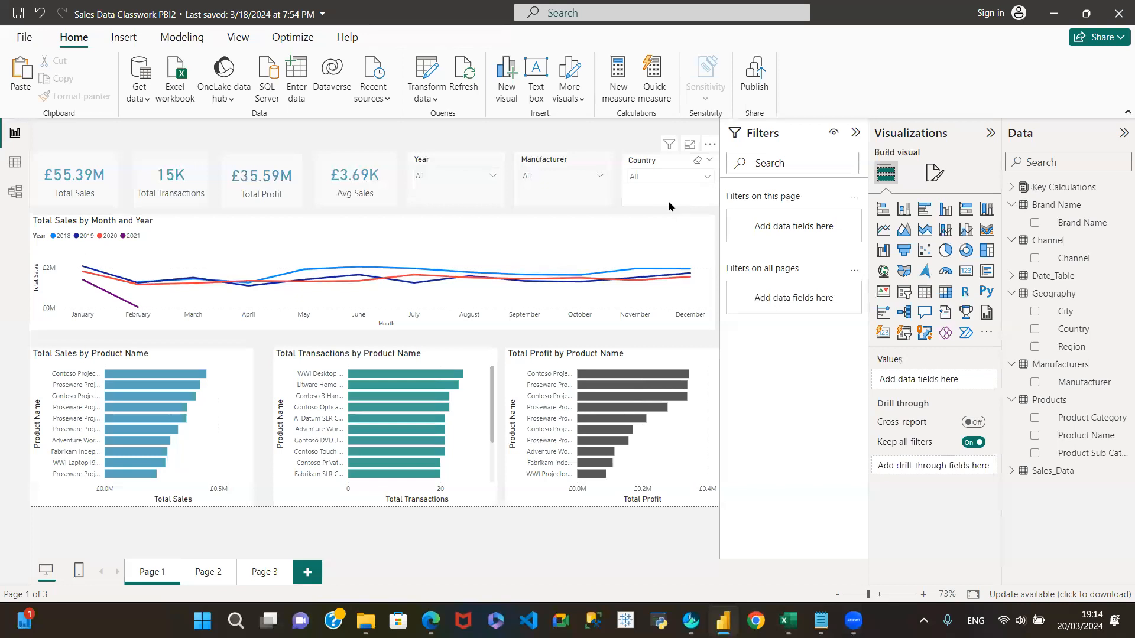
Step: Set the background transparency of the Country slicer to 50%
{"action": "left_click", "coordinate": [679, 190]}
{"action": "left_click", "coordinate": [935, 172]}
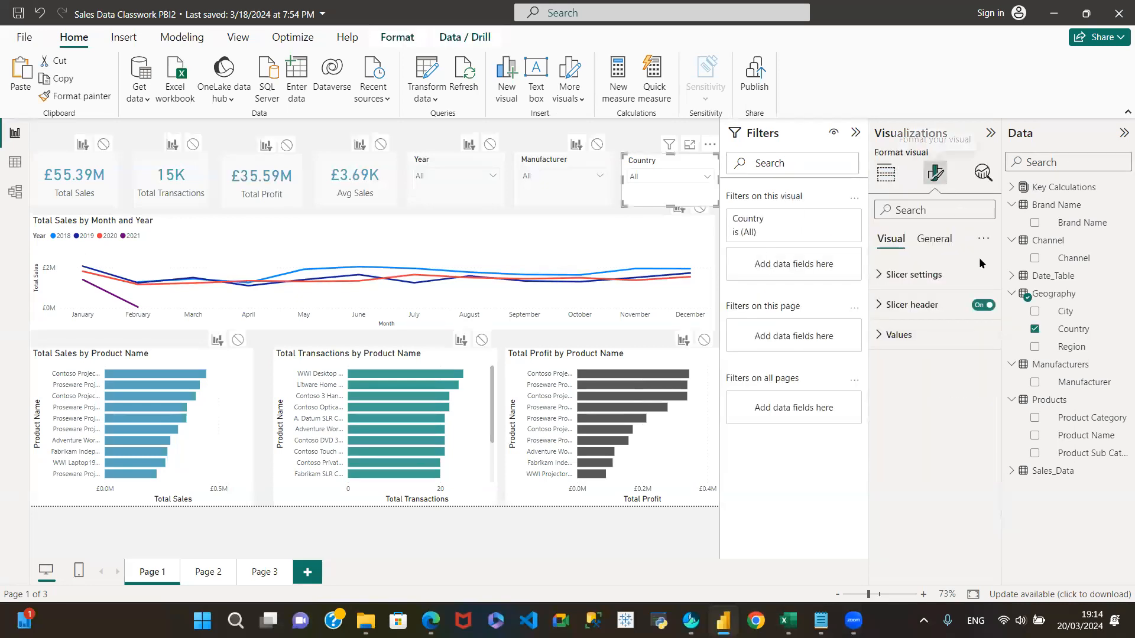
{"action": "left_click", "coordinate": [934, 238]}
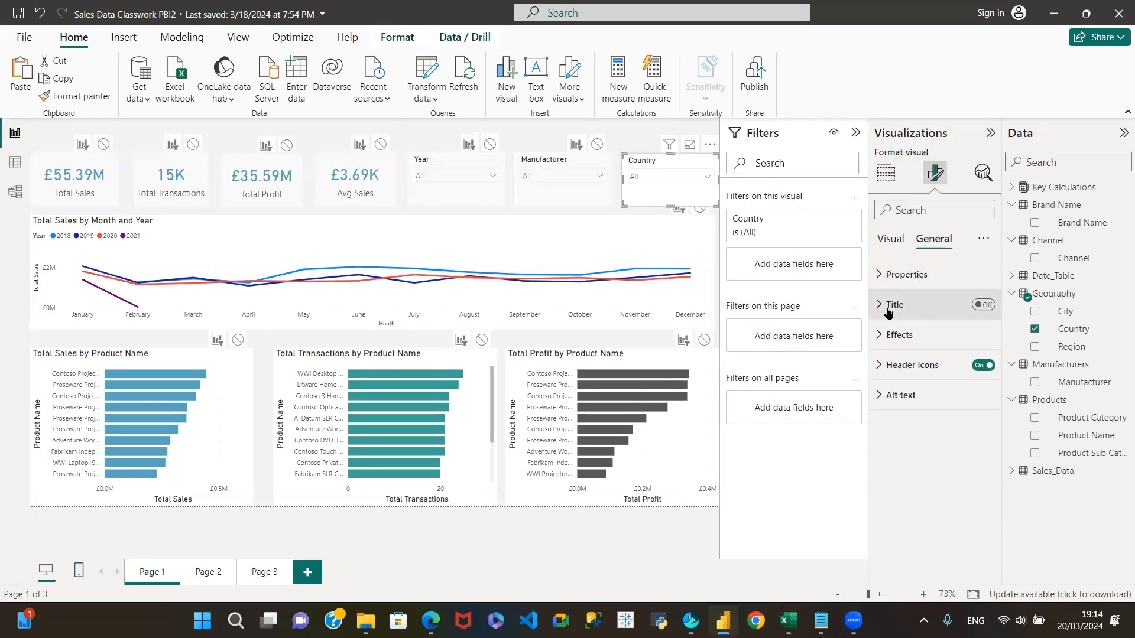
{"action": "left_click", "coordinate": [899, 335]}
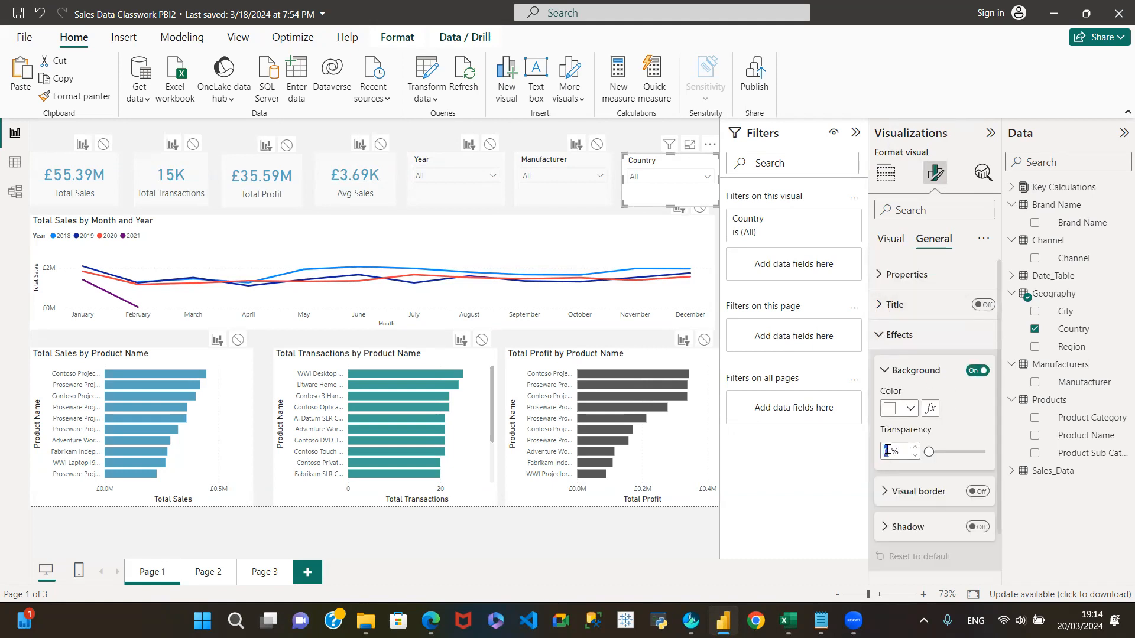
{"action": "type", "text": "50"}
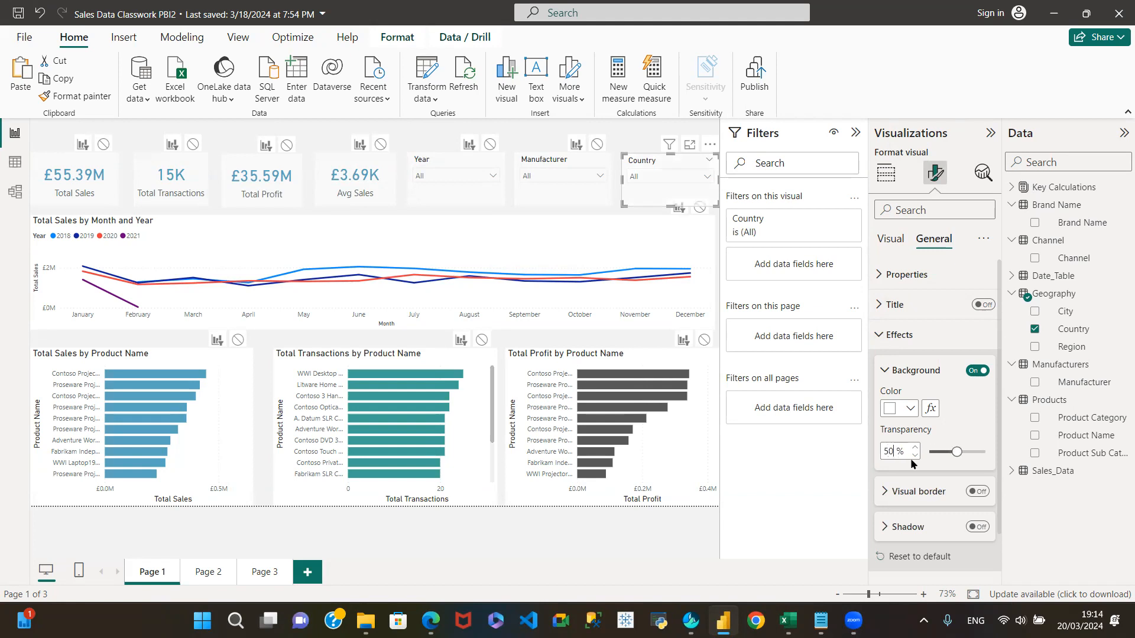
{"action": "left_click", "coordinate": [434, 202]}
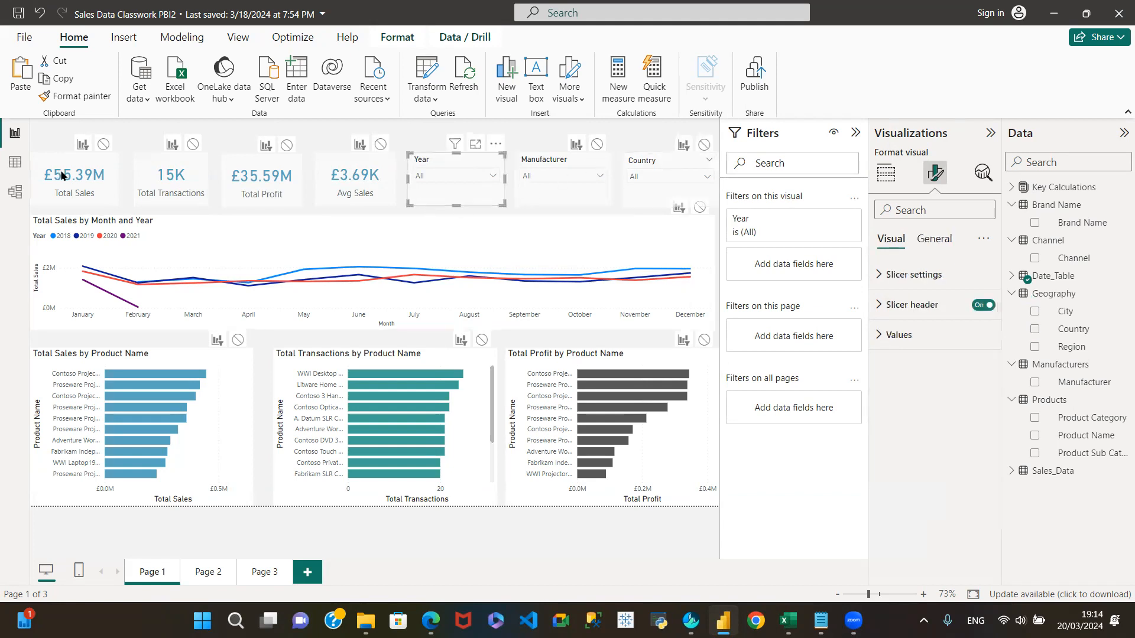
Step: Set the callout value colour of the Total Transactions card to the recently used teal green that matches its bar chart
{"action": "left_click", "coordinate": [109, 193]}
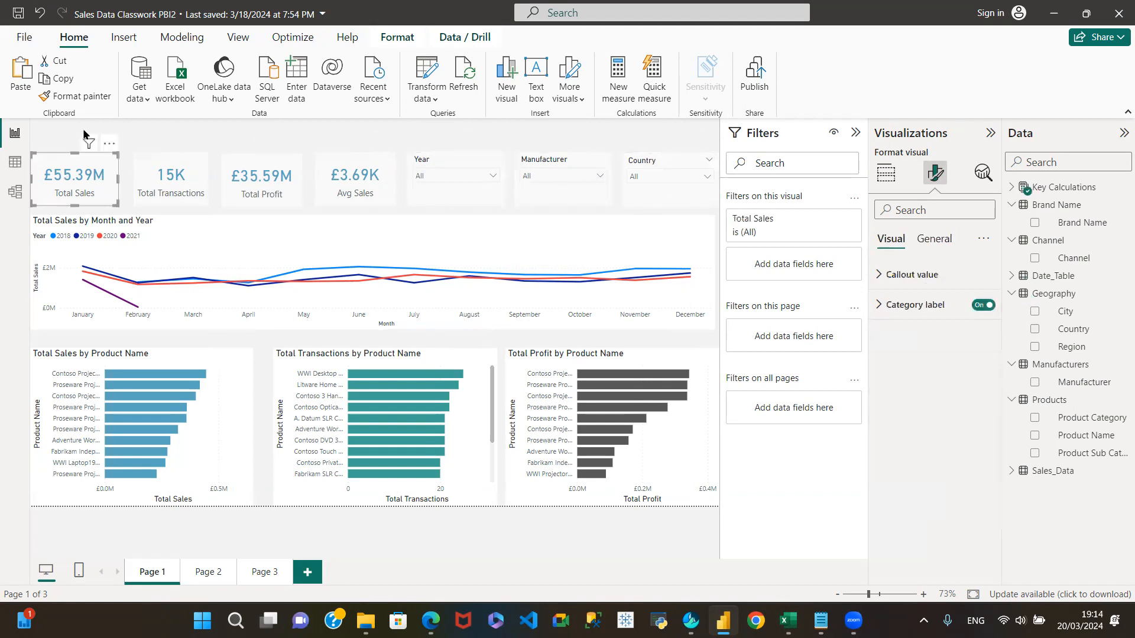
{"action": "left_click", "coordinate": [166, 172]}
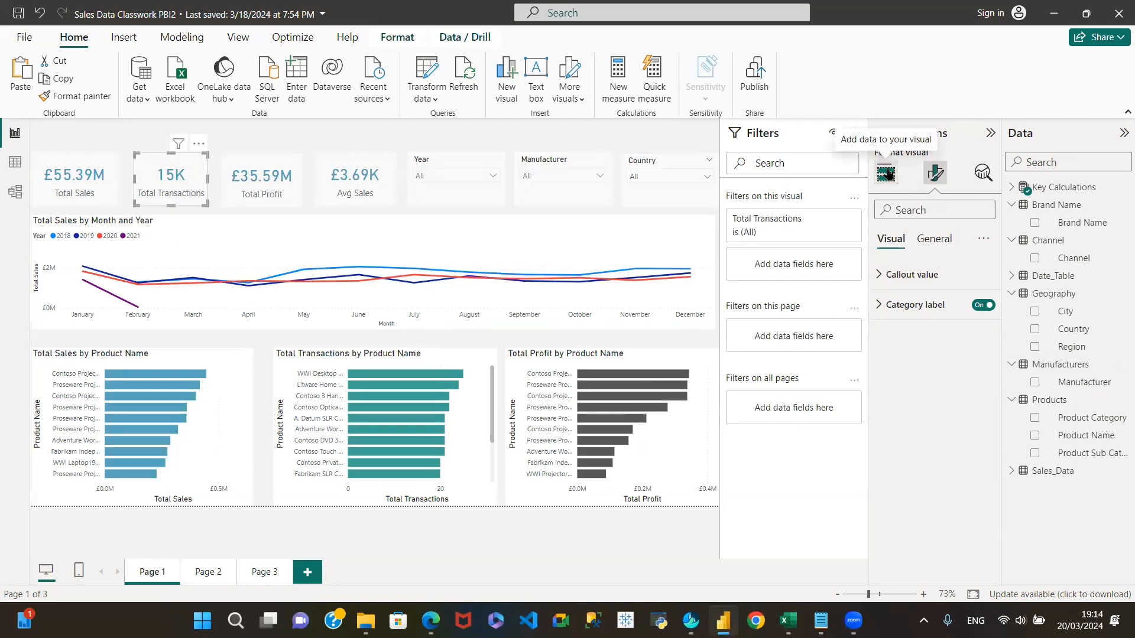
{"action": "left_click", "coordinate": [879, 277]}
{"action": "left_click", "coordinate": [911, 387]}
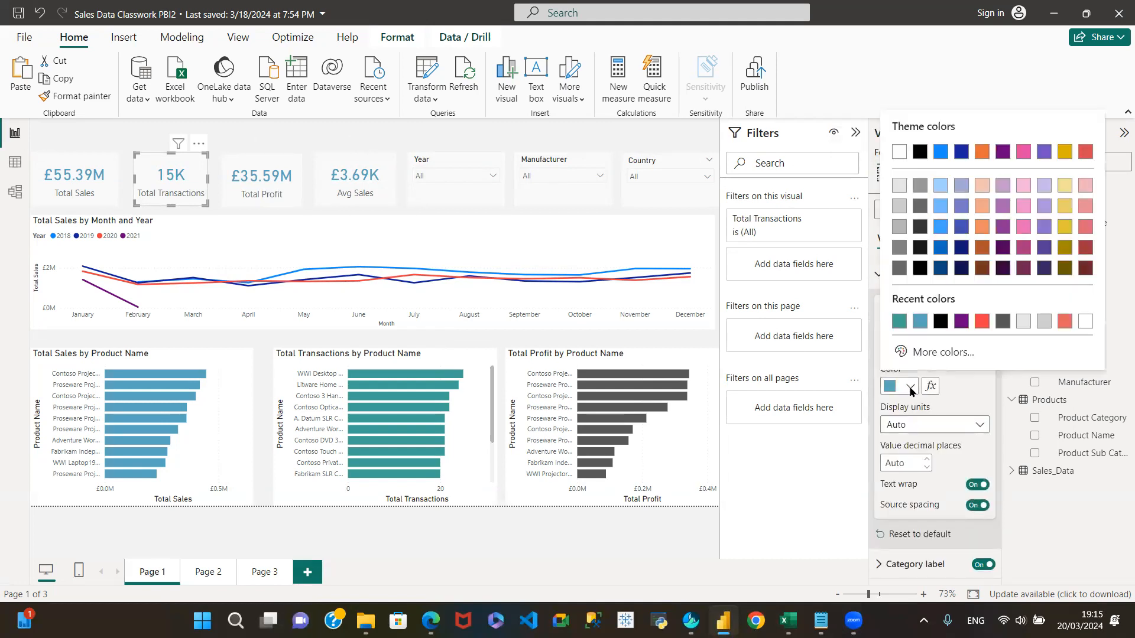
{"action": "left_click", "coordinate": [892, 323]}
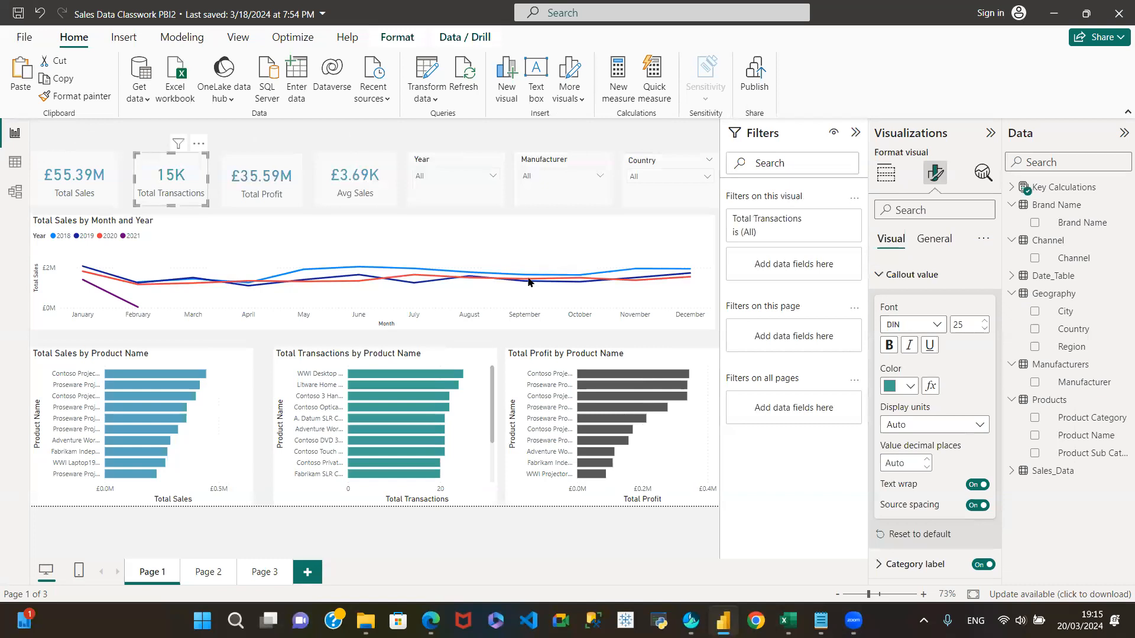
Step: For the Total Profit card's callout colour, switch to Notepad and copy the Dark Grey (Plant & Fleet) hex code #575756
{"action": "left_click", "coordinate": [254, 161]}
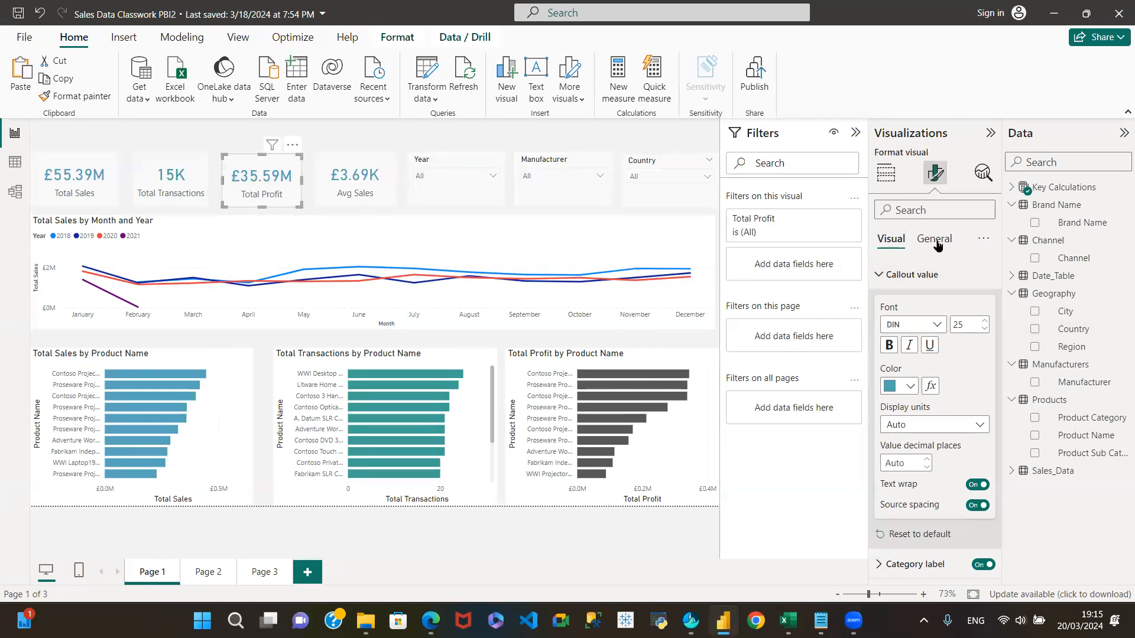
{"action": "left_click", "coordinate": [911, 386]}
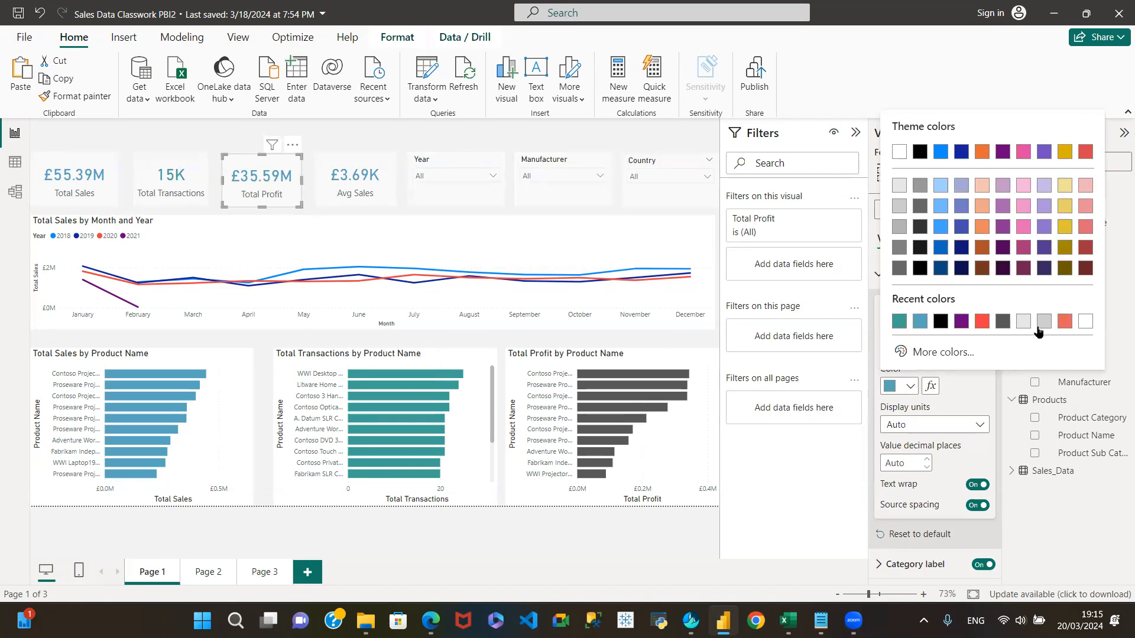
{"action": "mouse_move", "coordinate": [823, 615]}
{"action": "left_click", "coordinate": [811, 533]}
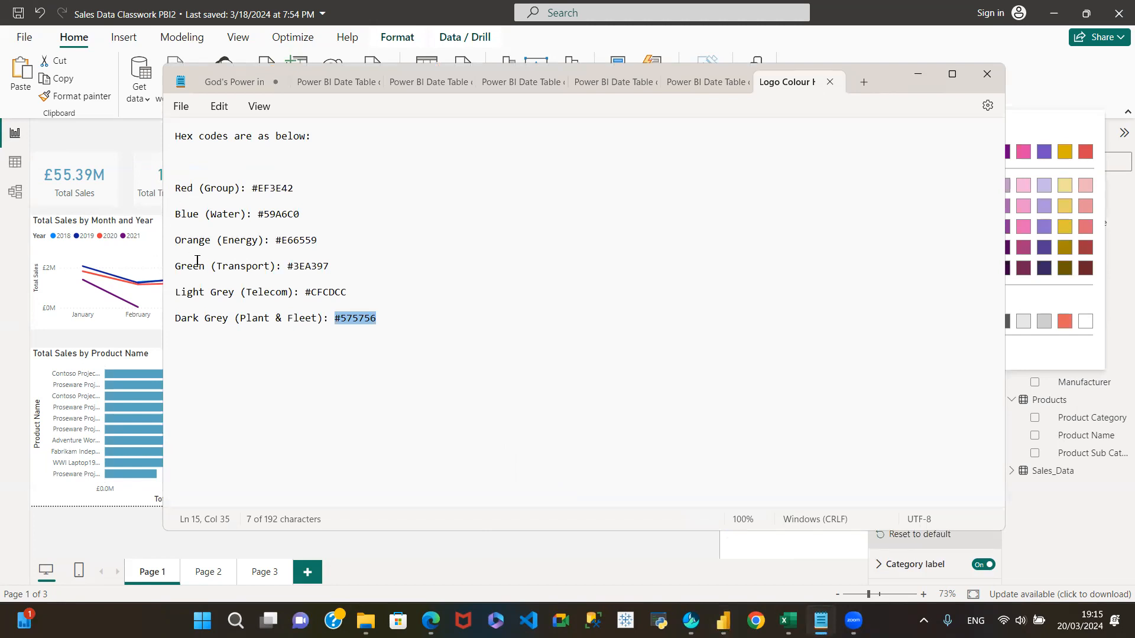
{"action": "left_click", "coordinate": [354, 319]}
{"action": "left_click_drag", "start_coordinate": [332, 318], "coordinate": [383, 317]}
{"action": "key", "text": "ctrl+c"}
{"action": "left_click", "coordinate": [918, 77]}
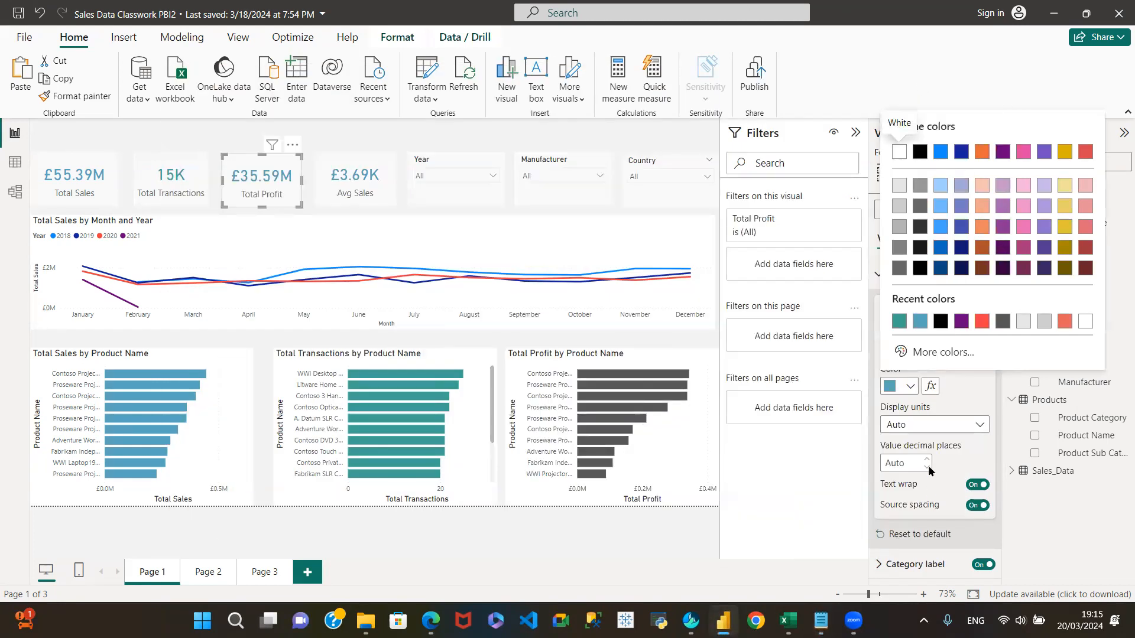
Step: Set the callout value colour of the Total Profit card to the custom hex #575756
{"action": "left_click", "coordinate": [925, 352]}
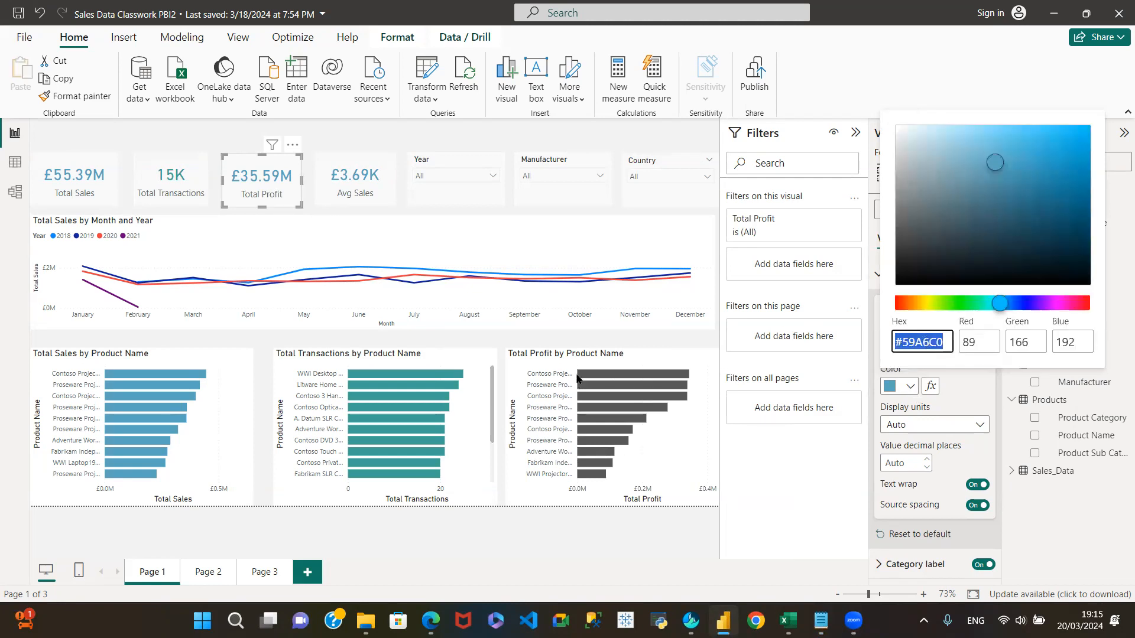
{"action": "left_click", "coordinate": [650, 346]}
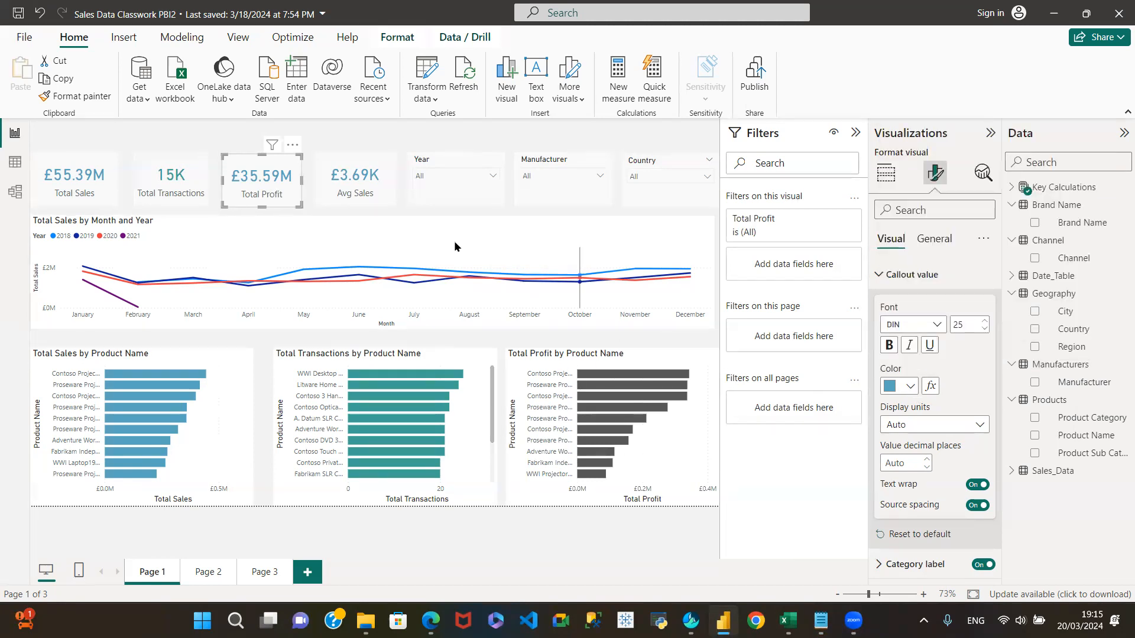
{"action": "left_click", "coordinate": [904, 386]}
{"action": "left_click", "coordinate": [943, 350]}
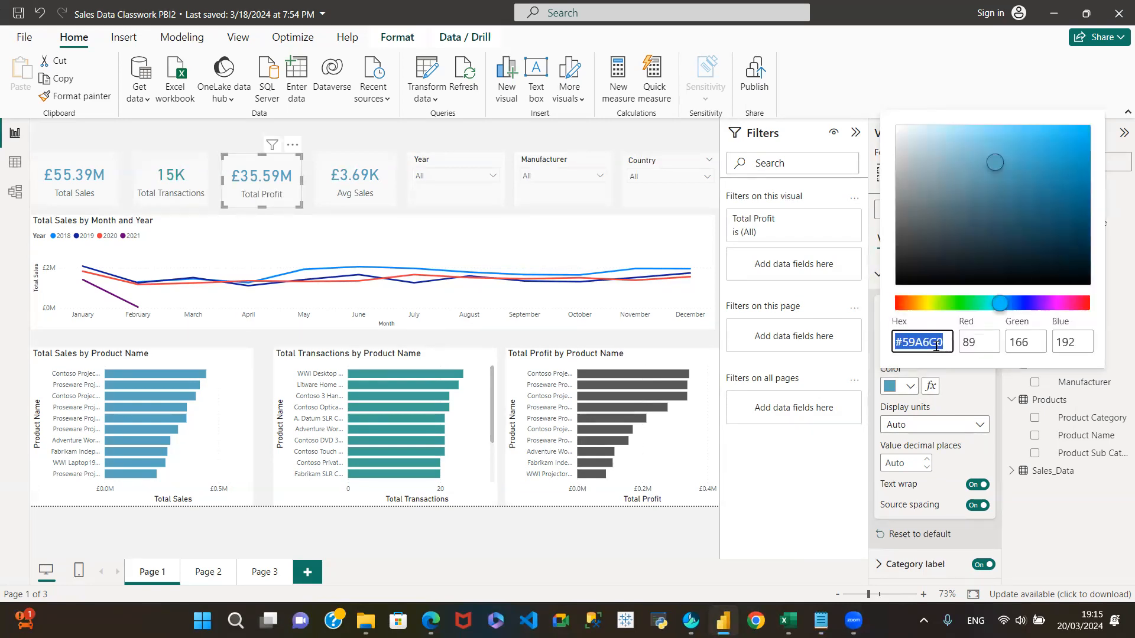
{"action": "key", "text": "ctrl+v"}
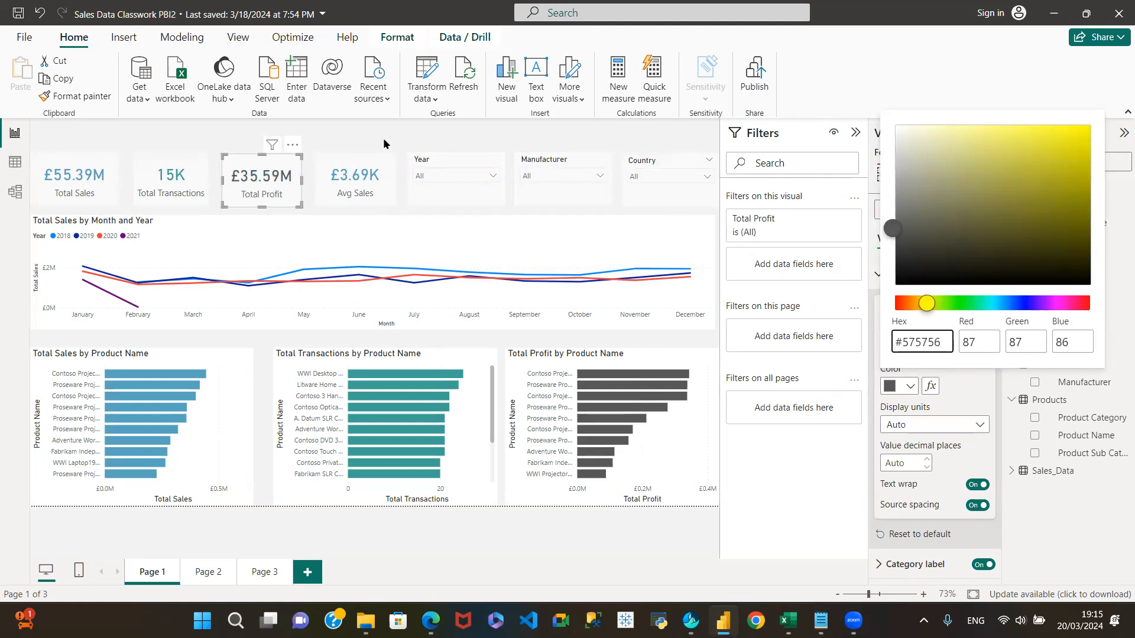
{"action": "key", "text": "Return"}
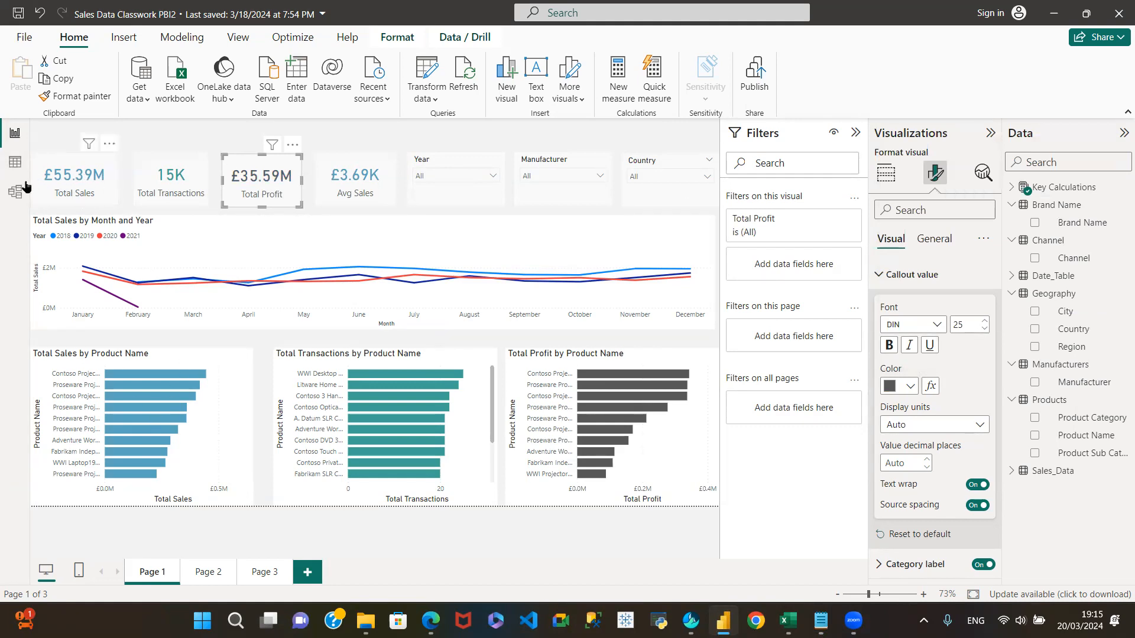
Step: Set the background colour of the Total Sales card to the recently used blue that matches its bar chart
{"action": "left_click", "coordinate": [47, 159]}
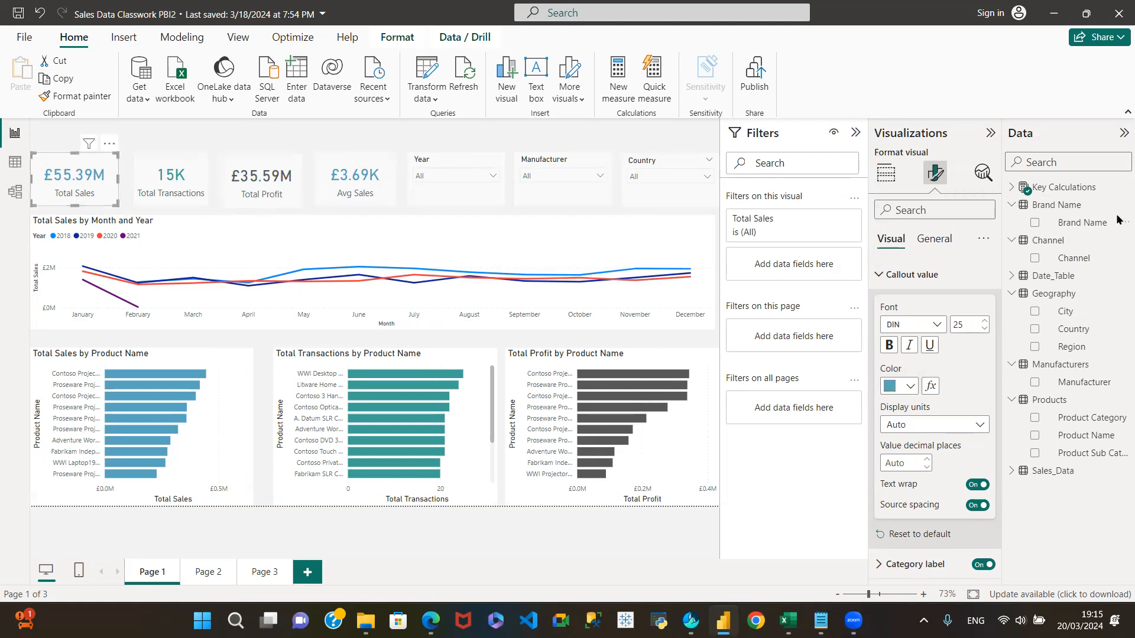
{"action": "left_click", "coordinate": [911, 387]}
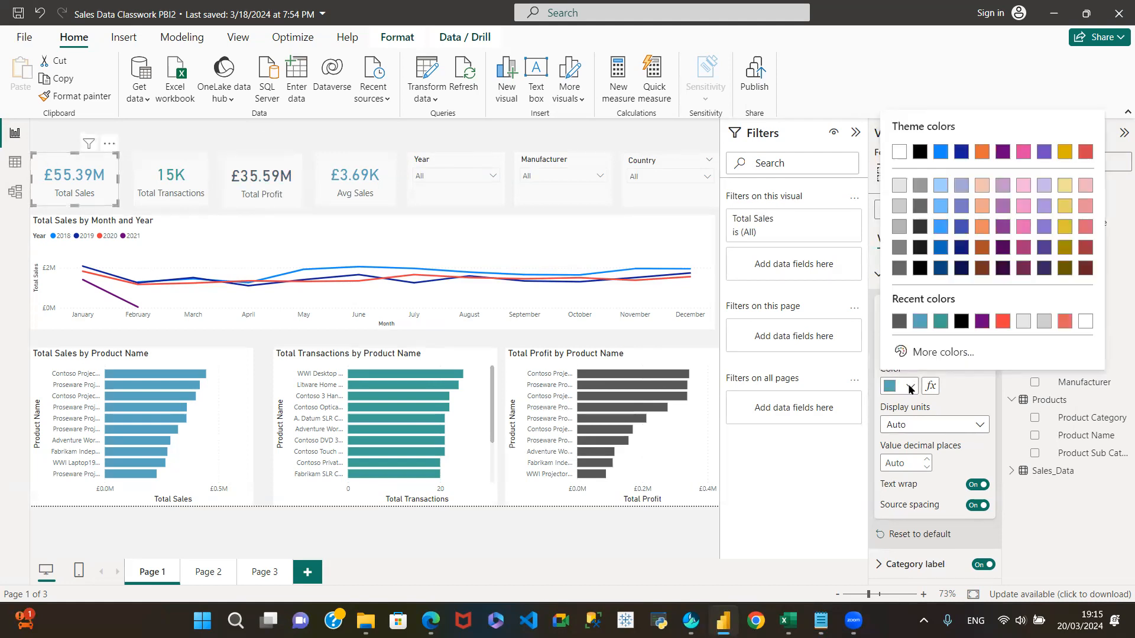
{"action": "left_click", "coordinate": [965, 387]}
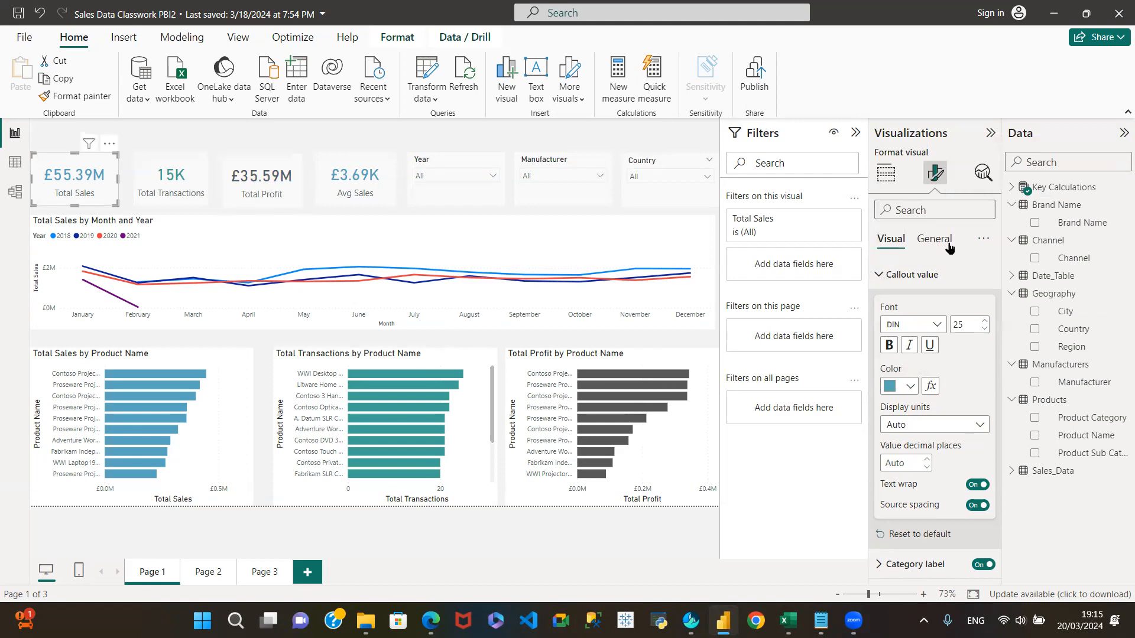
{"action": "left_click", "coordinate": [946, 242]}
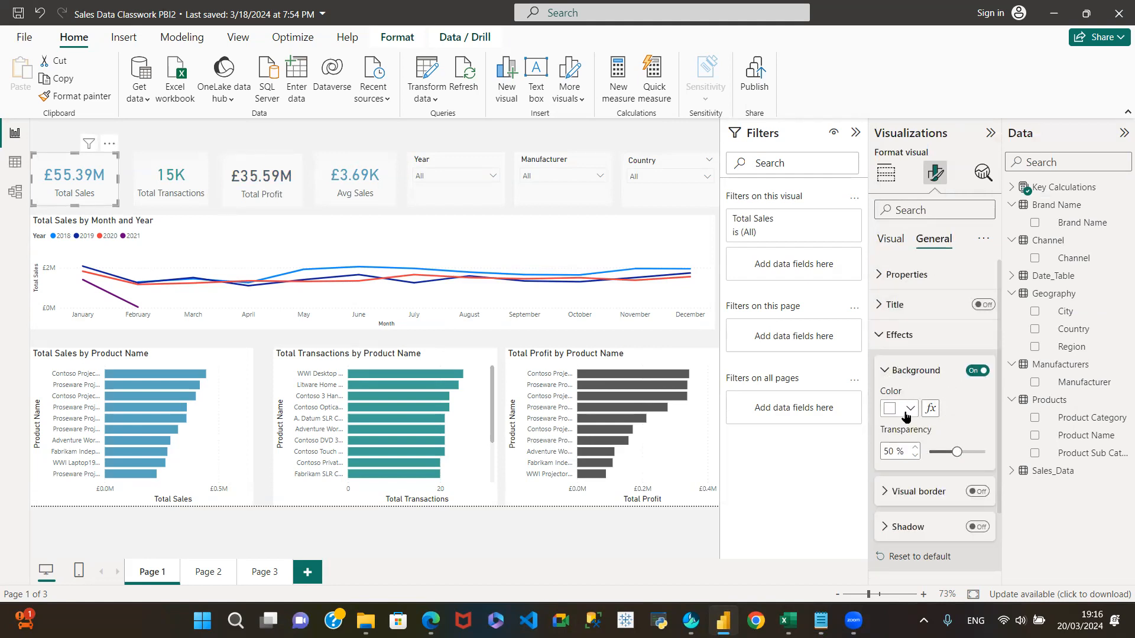
{"action": "left_click", "coordinate": [906, 414]}
{"action": "left_click", "coordinate": [895, 349]}
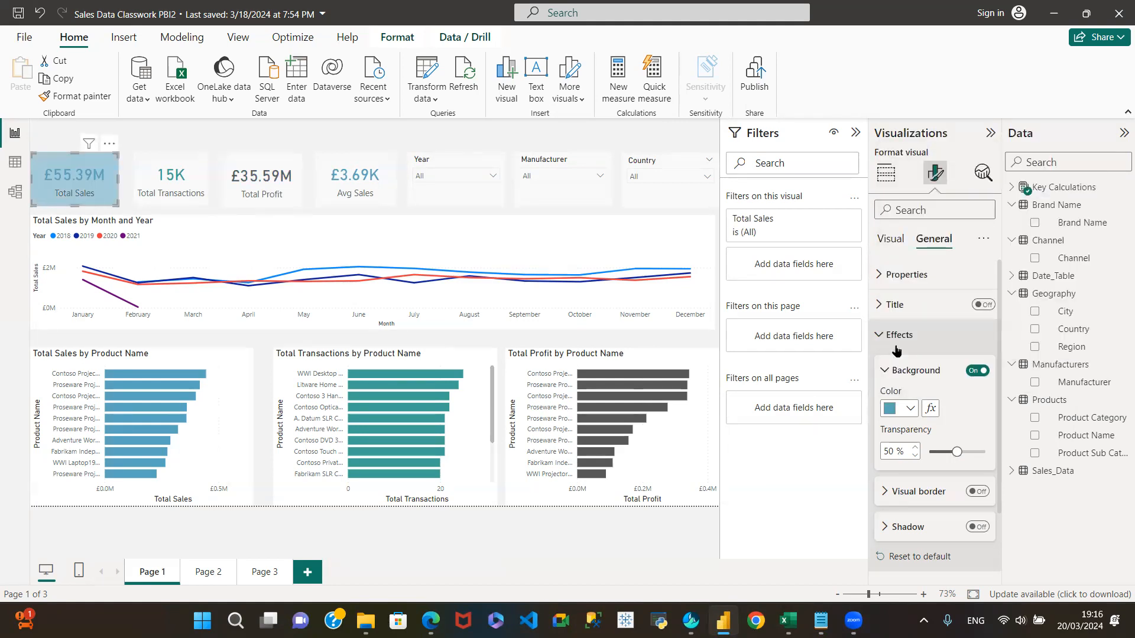
Step: Make the callout value of the Total Sales card black and bold
{"action": "left_click", "coordinate": [891, 239]}
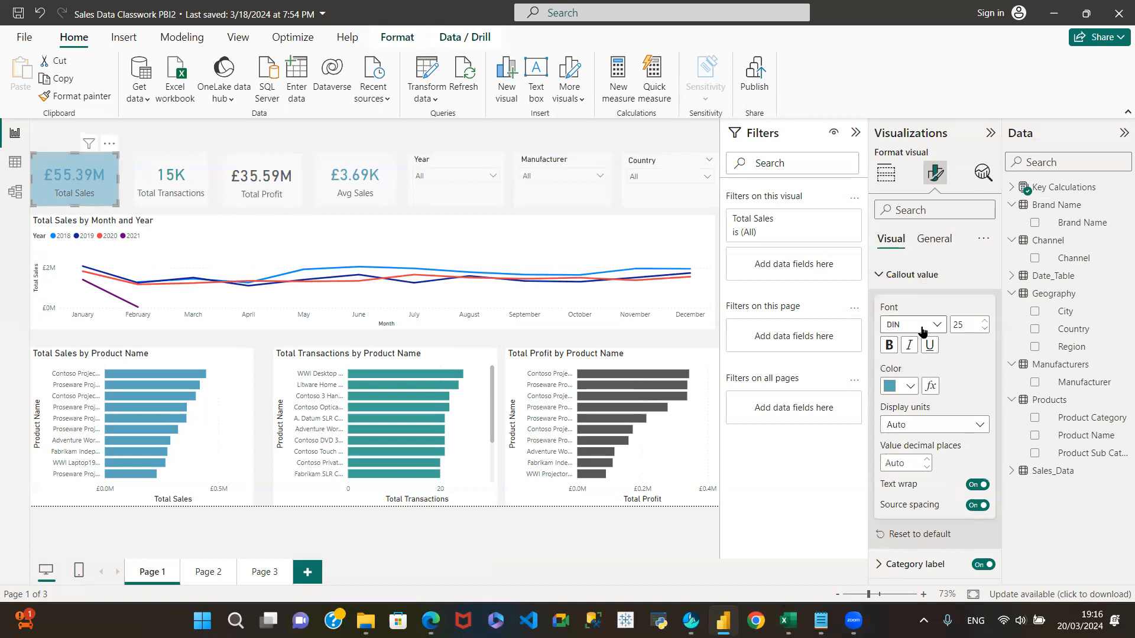
{"action": "left_click", "coordinate": [909, 387]}
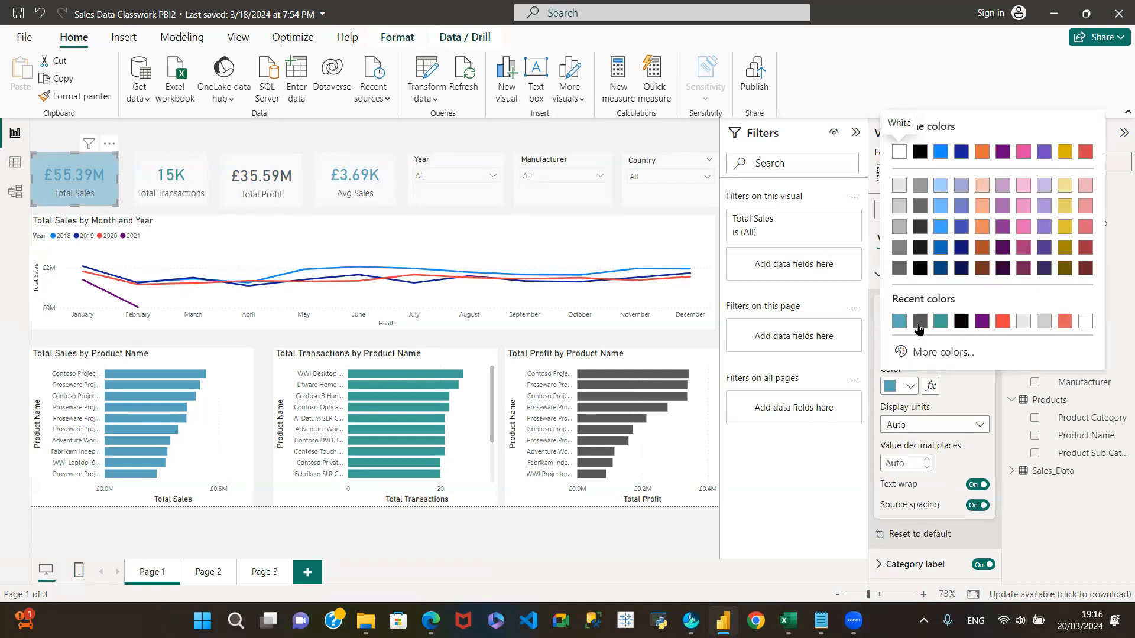
{"action": "left_click", "coordinate": [959, 328]}
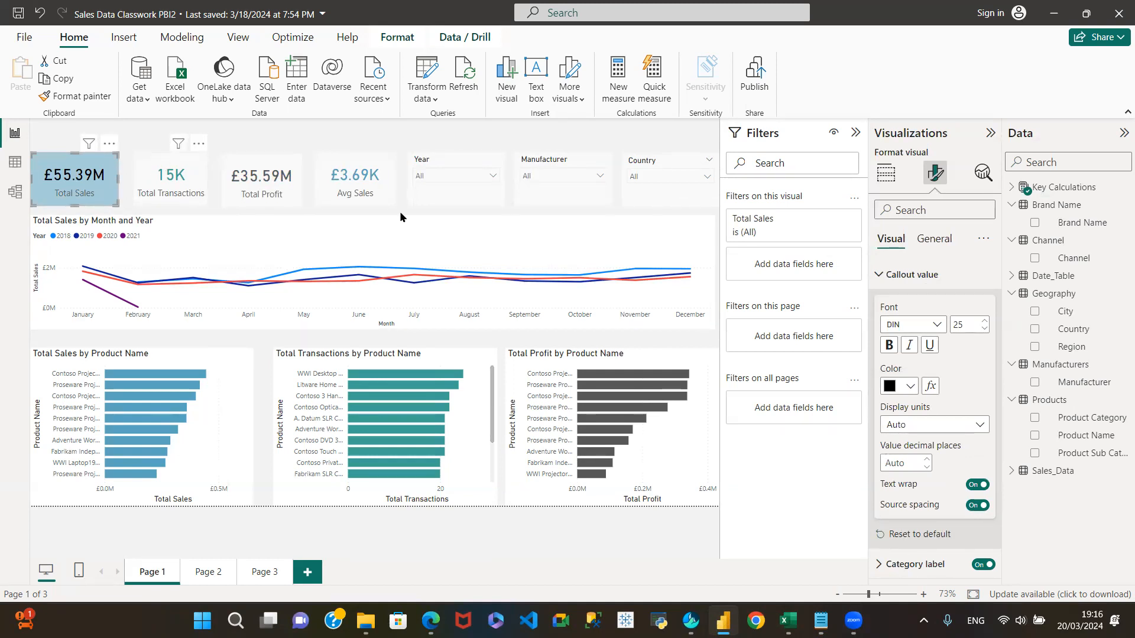
{"action": "left_click", "coordinate": [889, 345]}
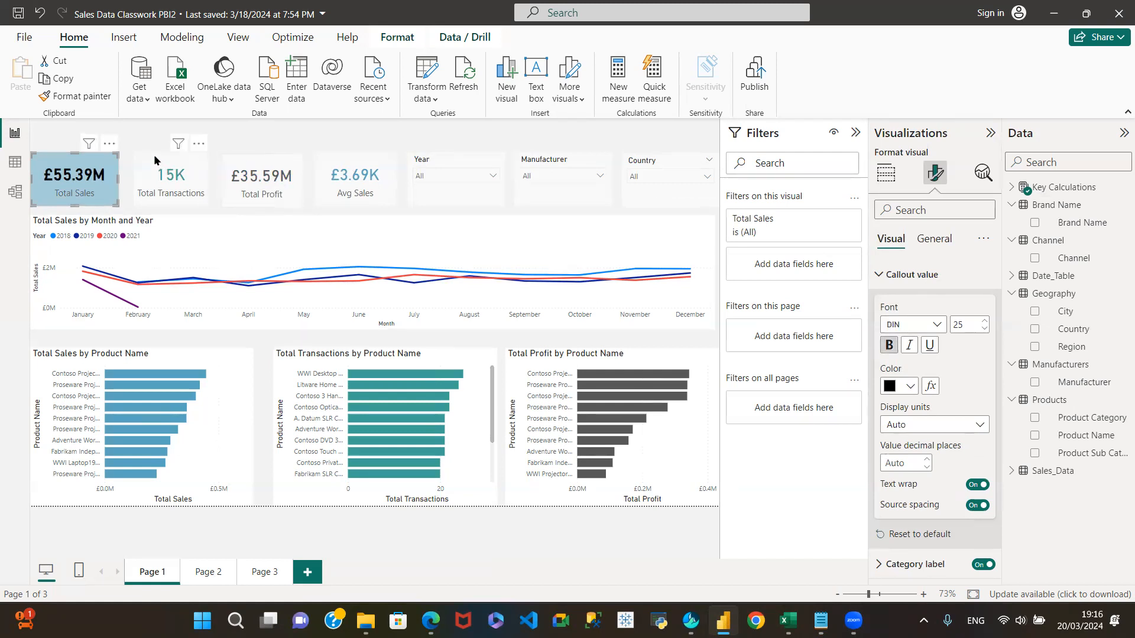
Step: Set the Total Transactions card's callout value colour to black and its background colour to the recently used teal green
{"action": "left_click", "coordinate": [169, 173]}
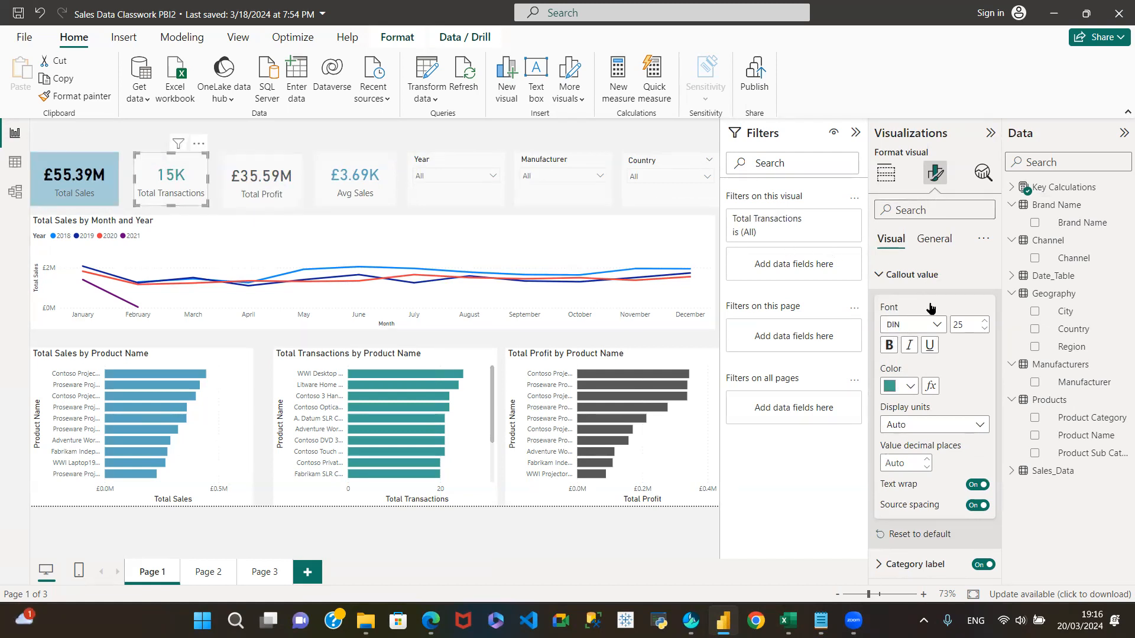
{"action": "left_click", "coordinate": [909, 387]}
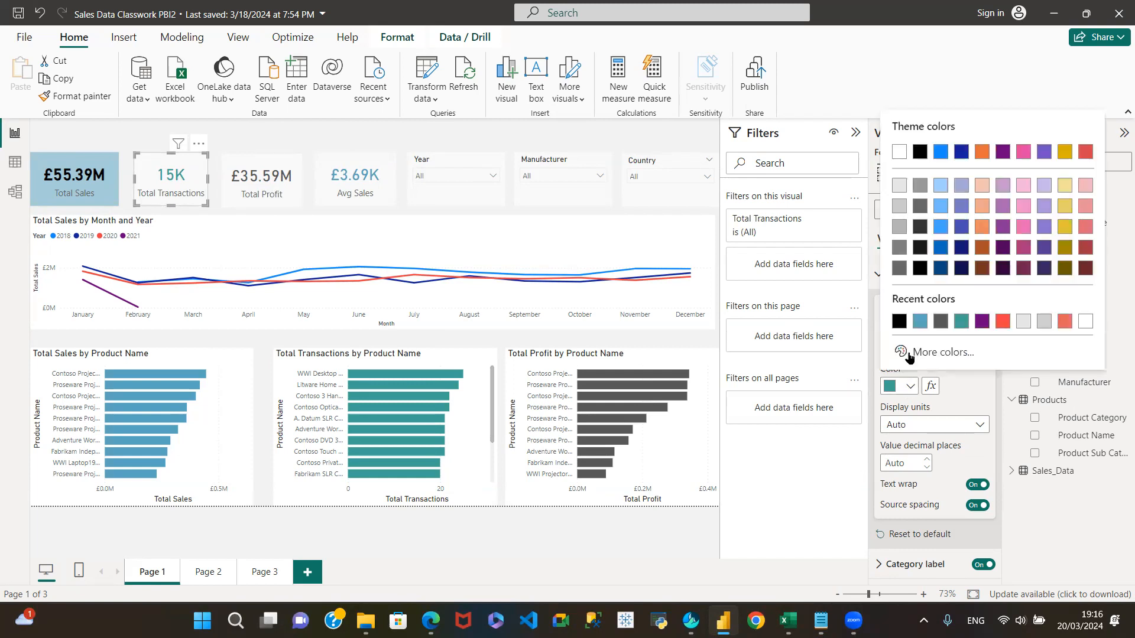
{"action": "left_click", "coordinate": [896, 323]}
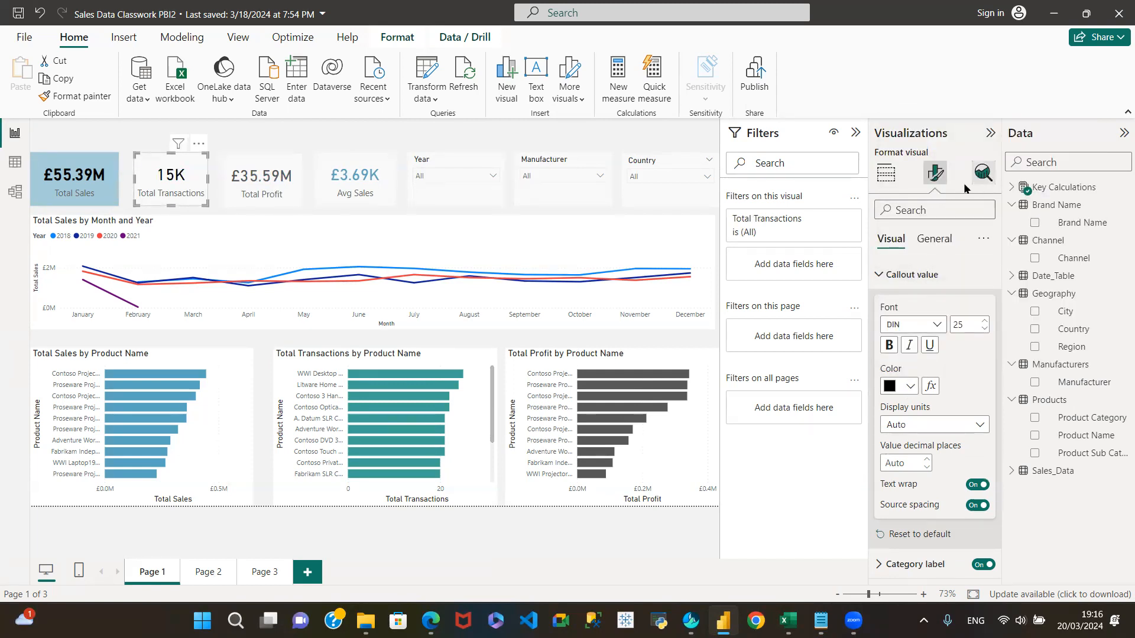
{"action": "left_click", "coordinate": [934, 238]}
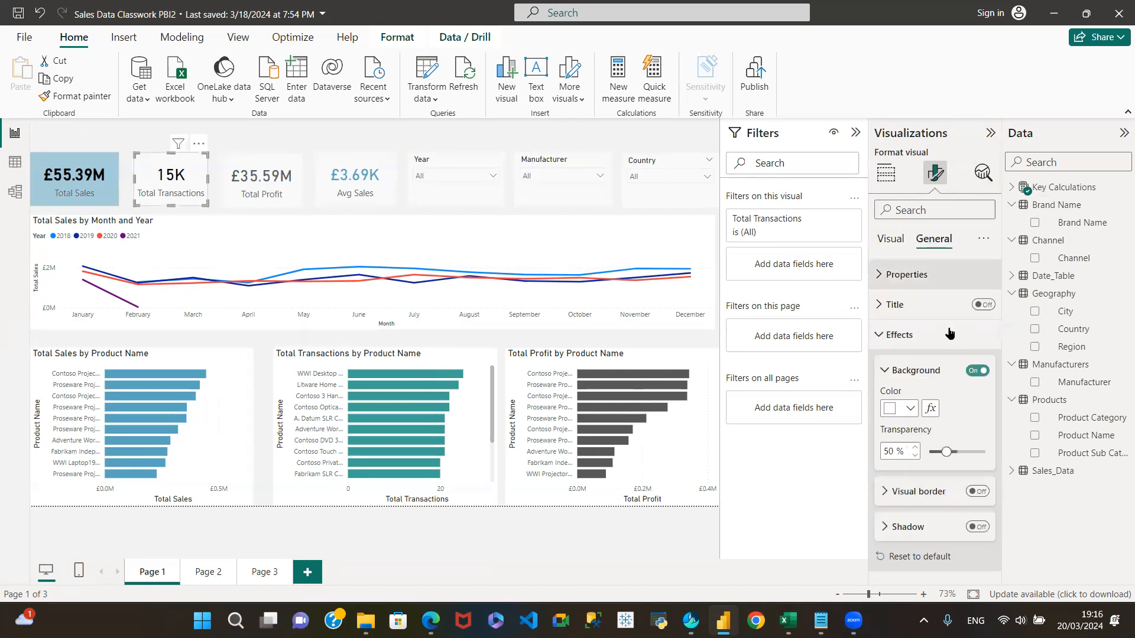
{"action": "left_click", "coordinate": [906, 410]}
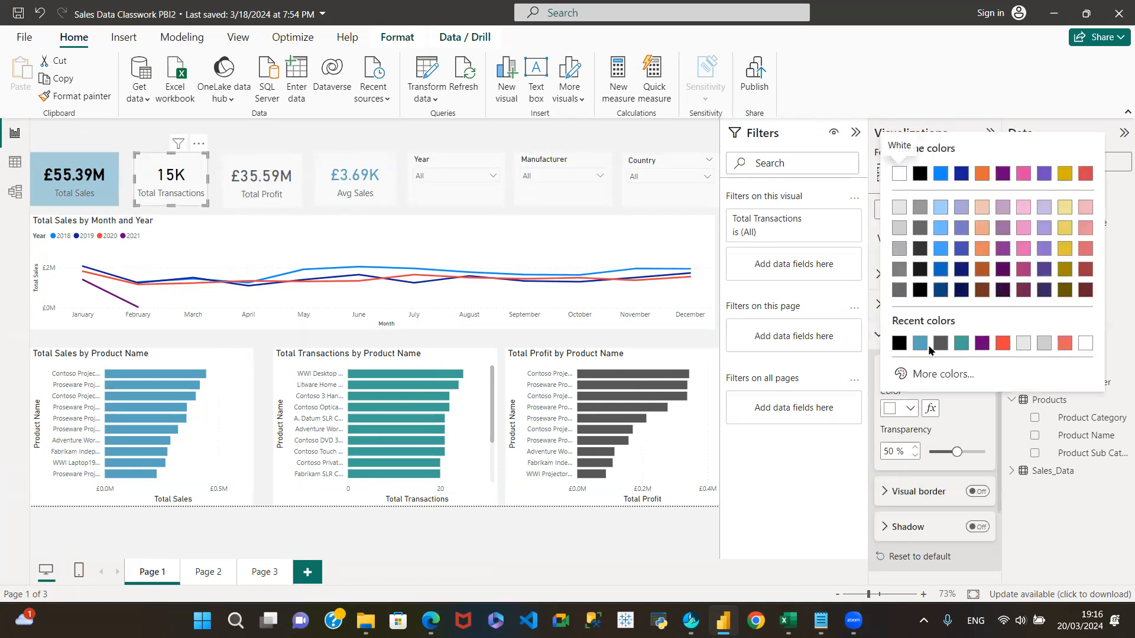
{"action": "left_click", "coordinate": [961, 345]}
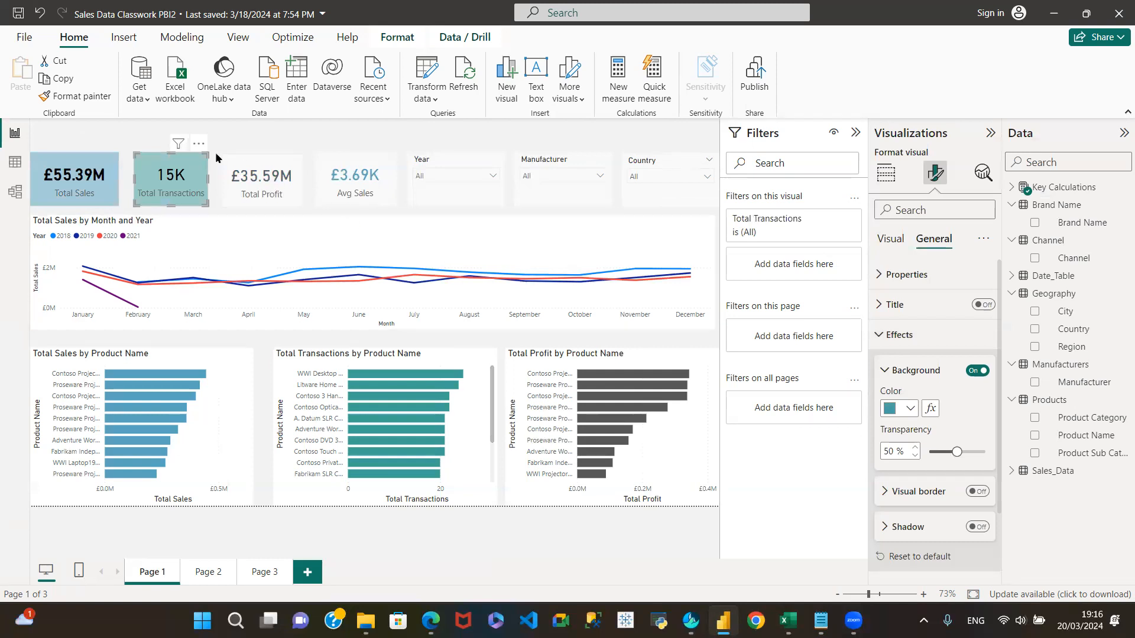
Step: Make the callout values of the Total Profit and Total Transactions cards bold
{"action": "left_click", "coordinate": [259, 166]}
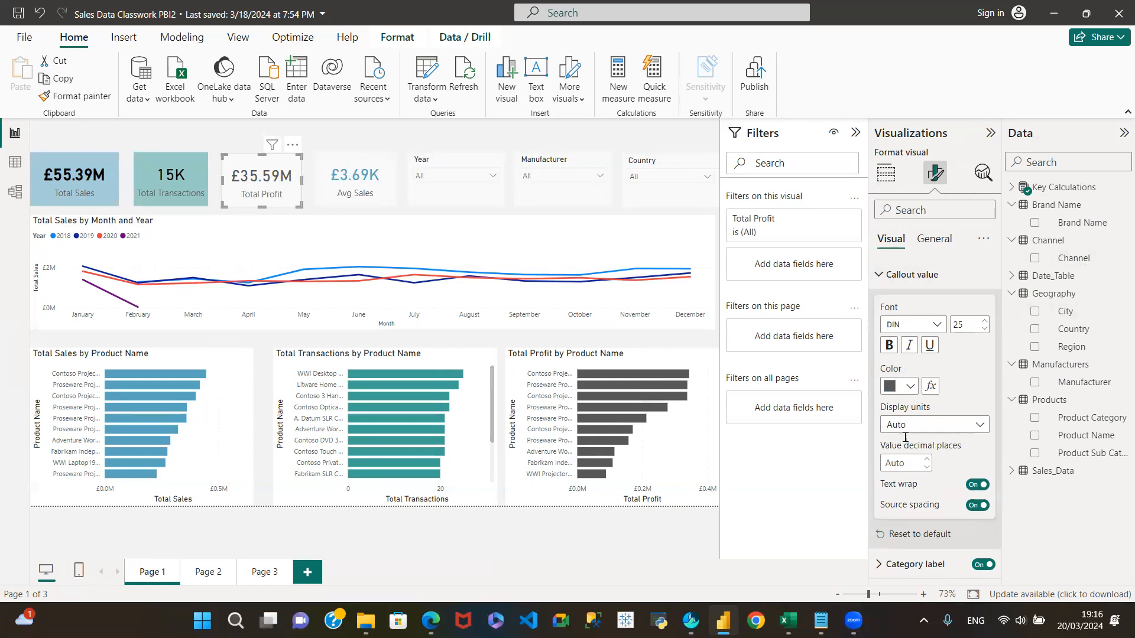
{"action": "left_click", "coordinate": [889, 348]}
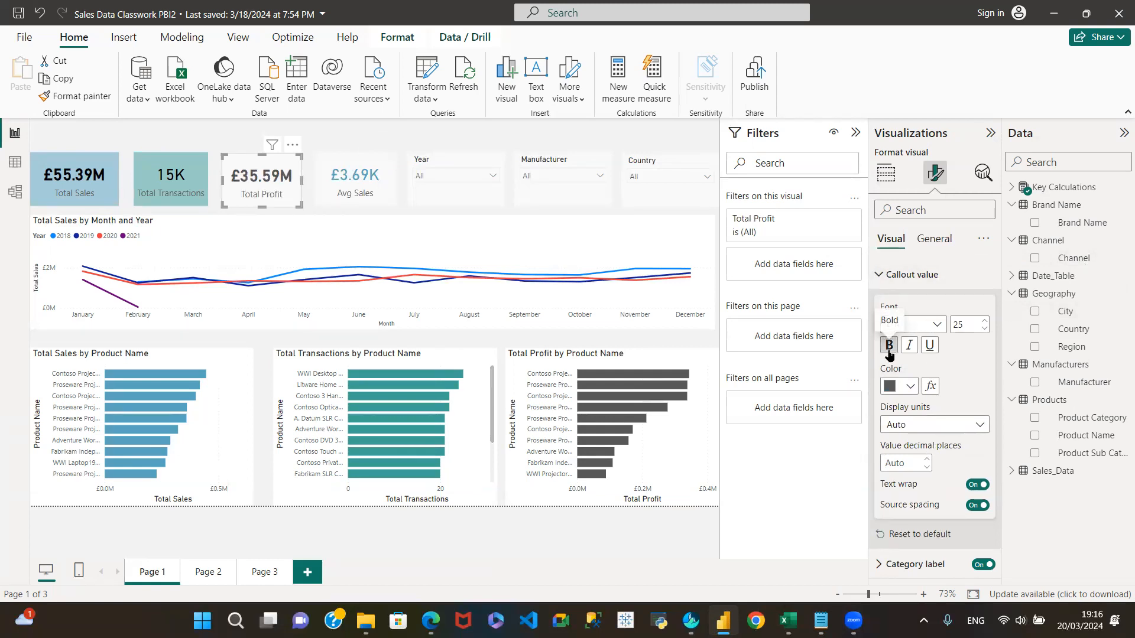
{"action": "left_click", "coordinate": [171, 181]}
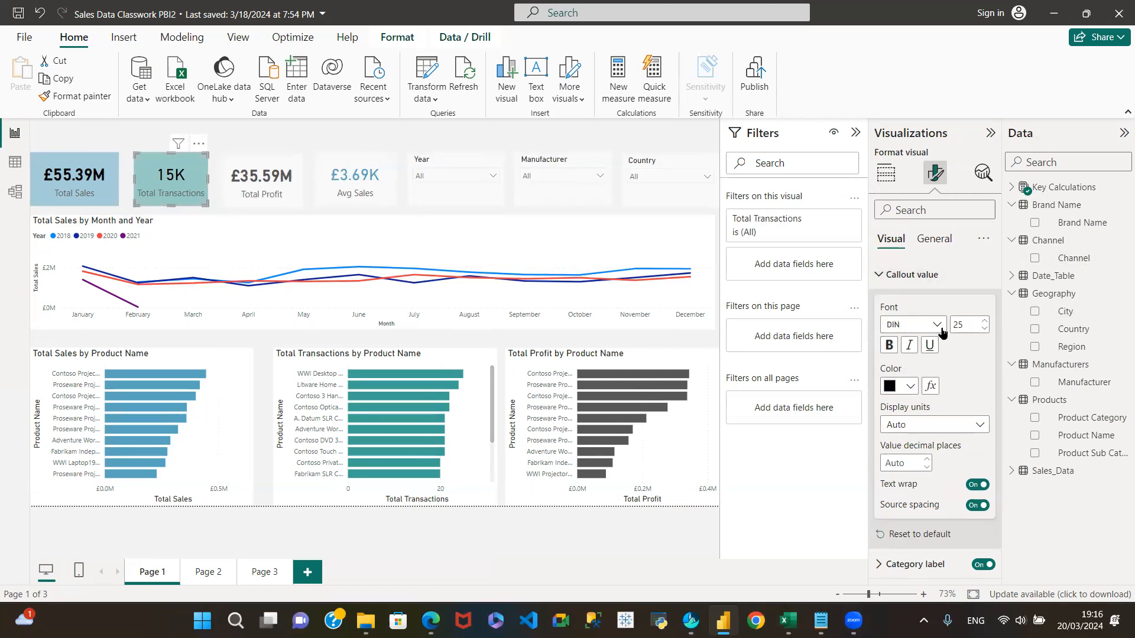
{"action": "left_click", "coordinate": [889, 347]}
Step: Set the background colour of the Total Profit card to the recently used dark grey that matches its bar chart
{"action": "left_click", "coordinate": [249, 167]}
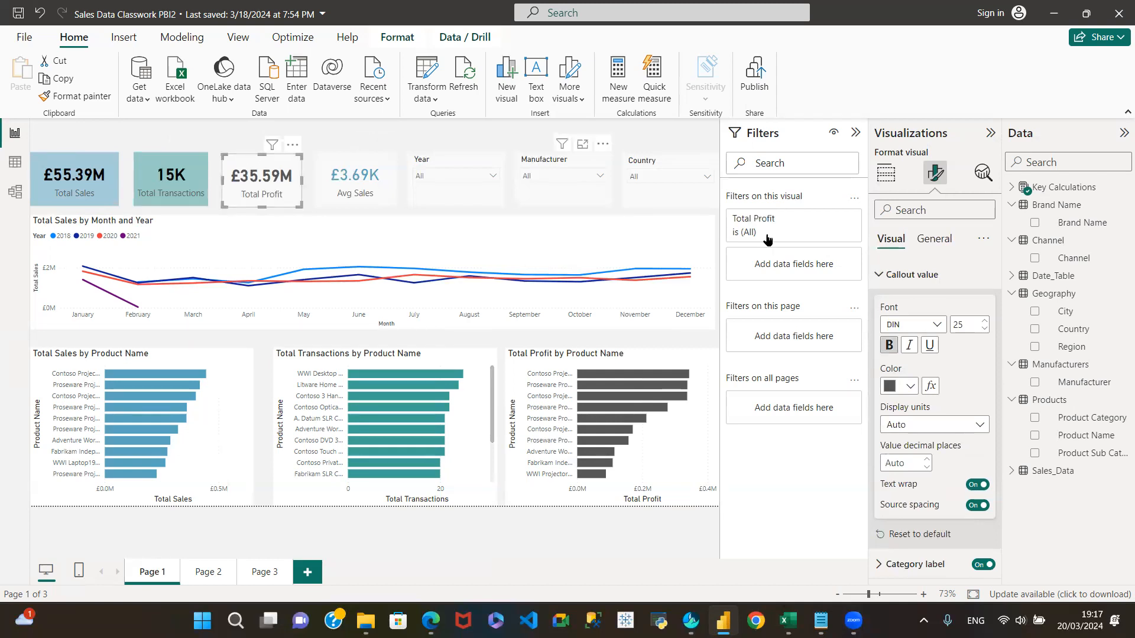
{"action": "left_click", "coordinate": [934, 240]}
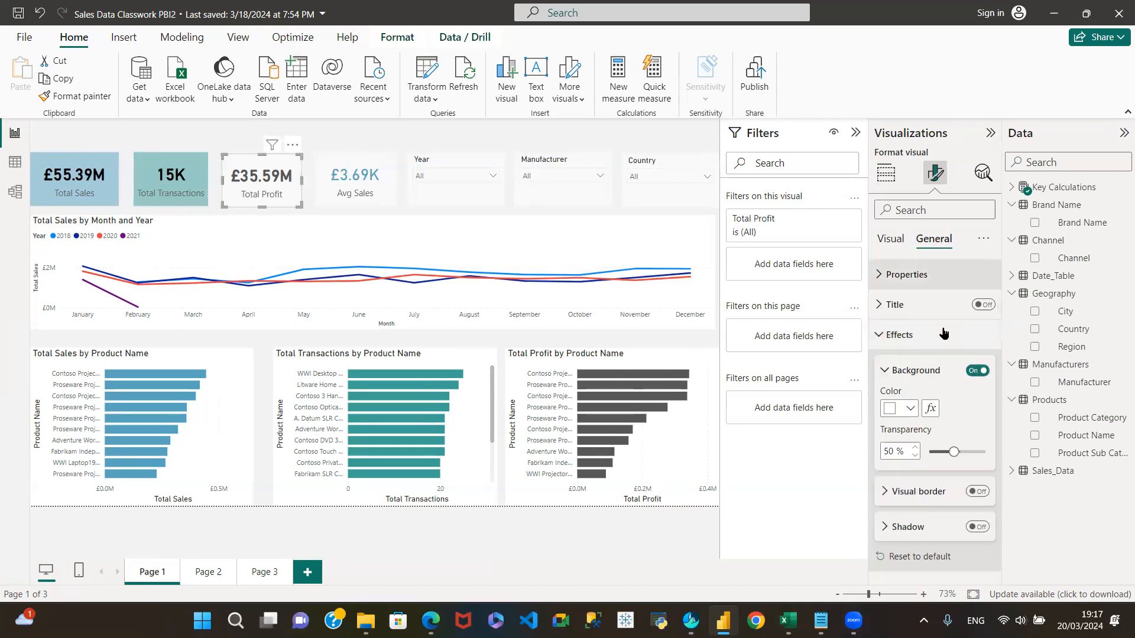
{"action": "left_click", "coordinate": [910, 409]}
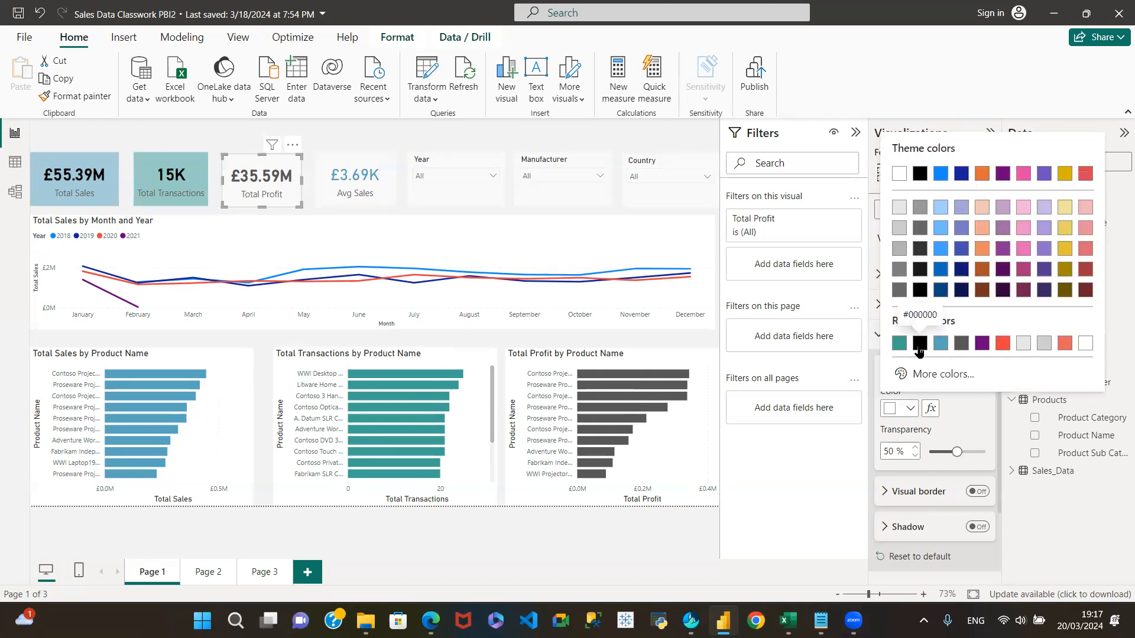
{"action": "left_click", "coordinate": [961, 344]}
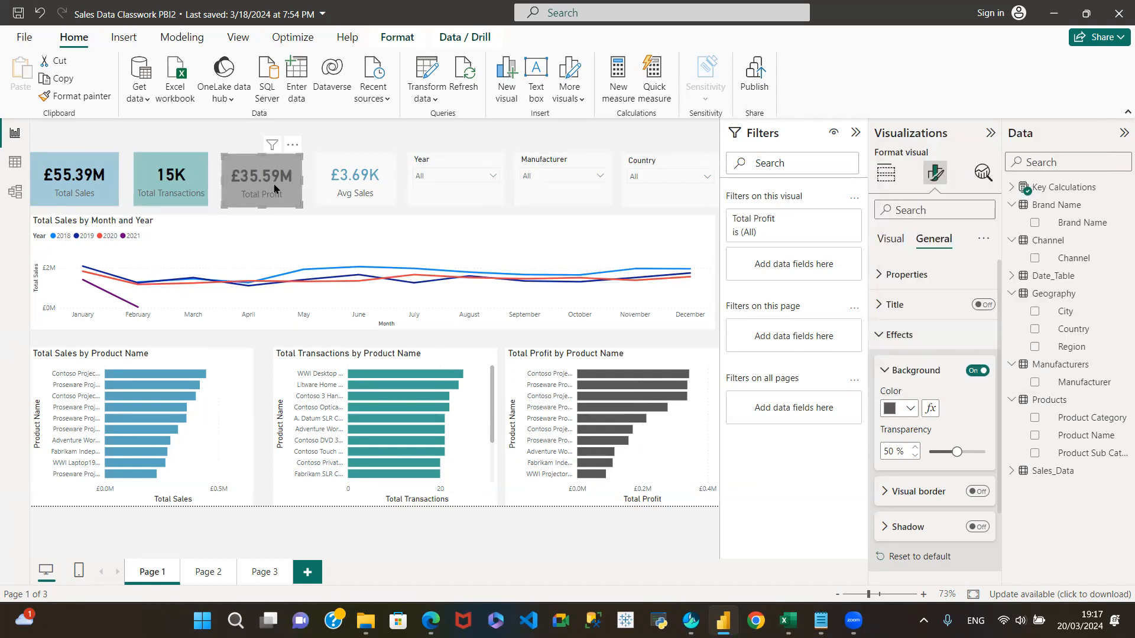
Step: Copy the Total Sales card's formatting onto the Avg Sales card with Format Painter
{"action": "left_click", "coordinate": [335, 155]}
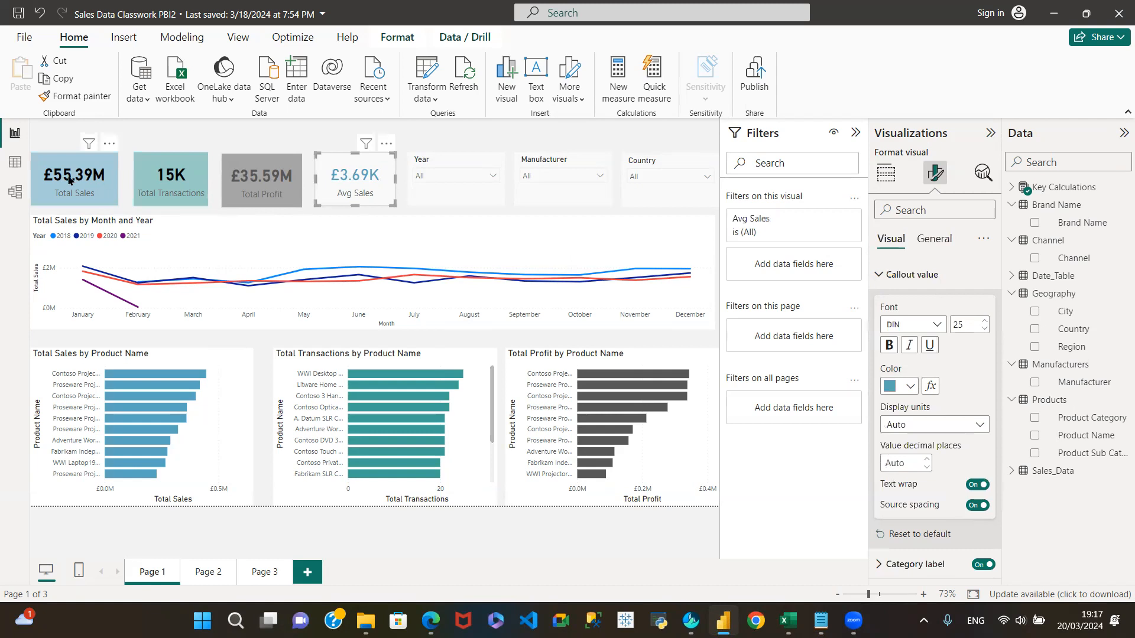
{"action": "left_click", "coordinate": [95, 161]}
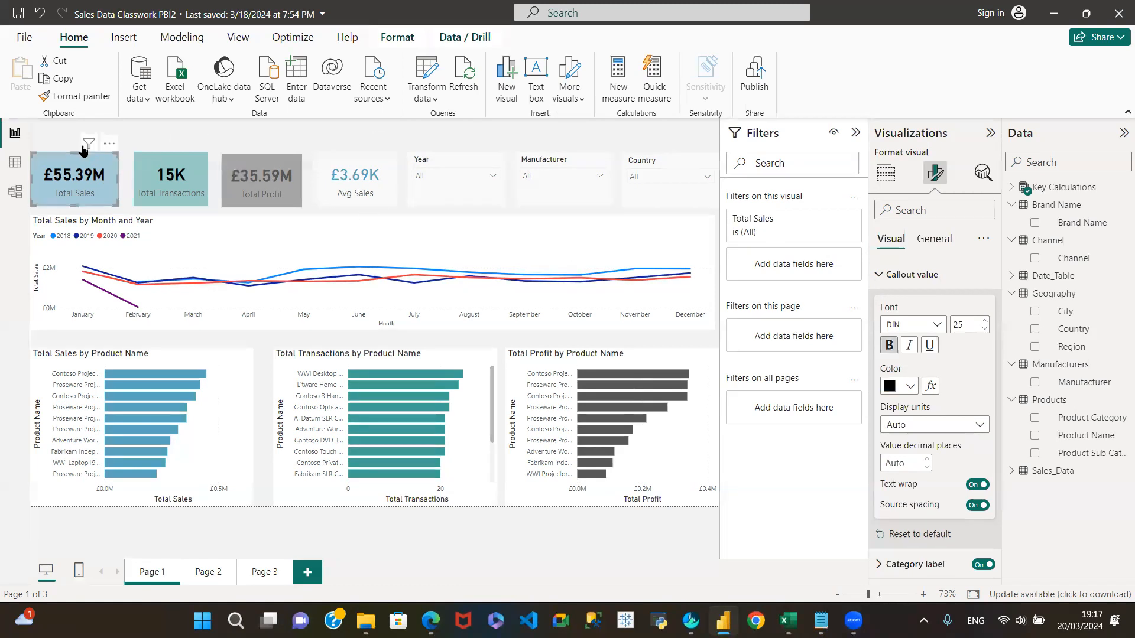
{"action": "left_click", "coordinate": [79, 99]}
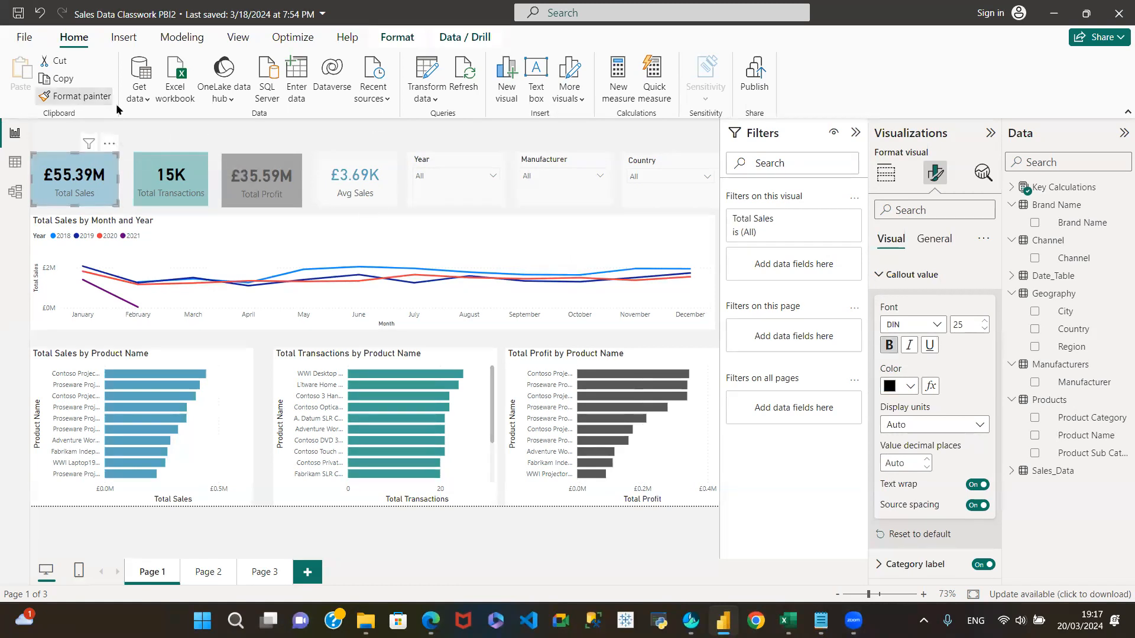
{"action": "left_click", "coordinate": [357, 173]}
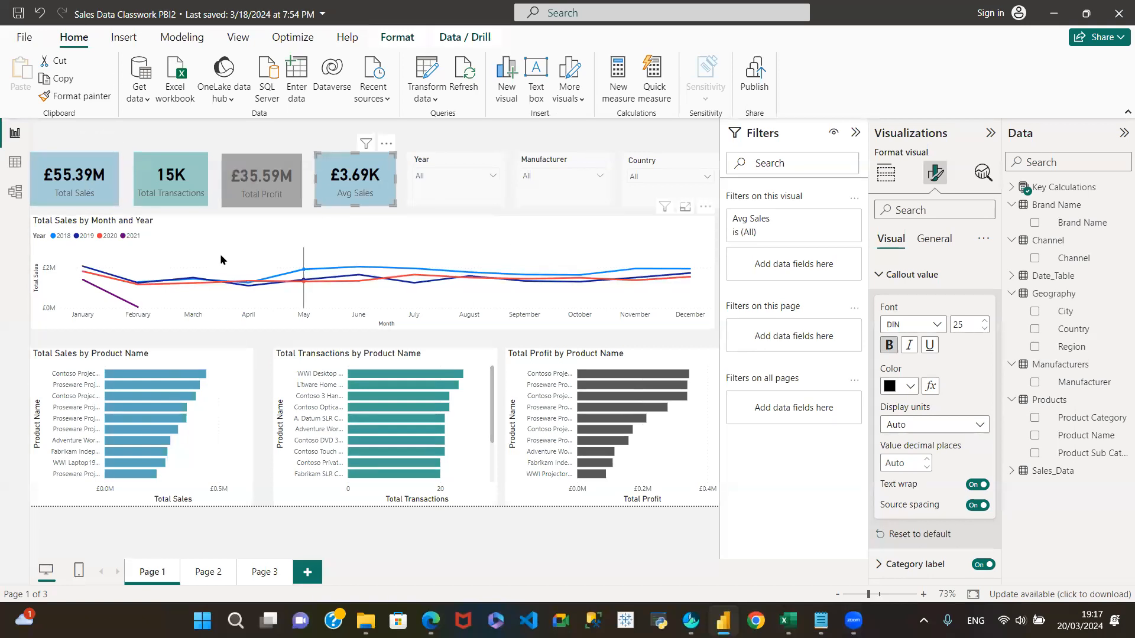
Step: Set the background transparency of the Total Sales by Month and Year line chart to 50%
{"action": "left_click", "coordinate": [229, 219]}
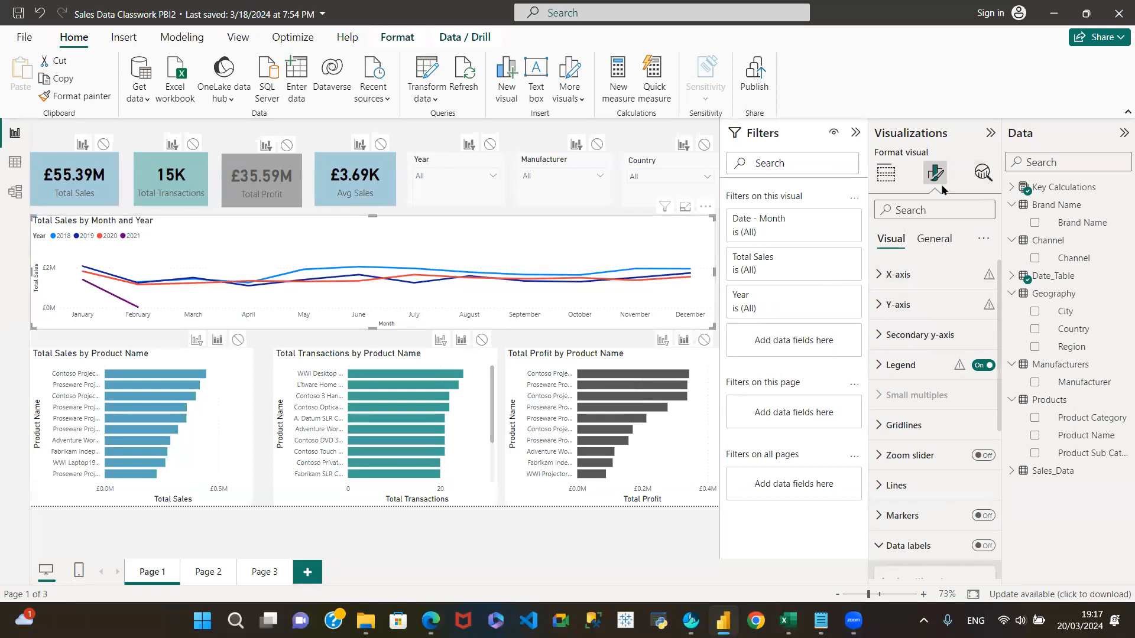
{"action": "left_click", "coordinate": [937, 239]}
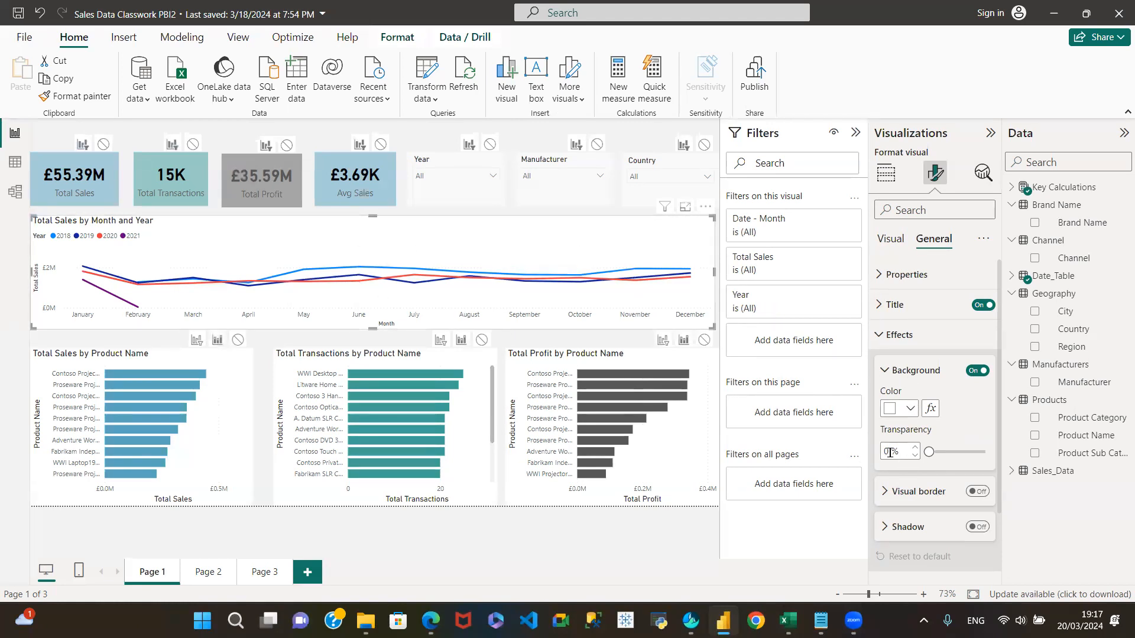
{"action": "type", "text": "5"}
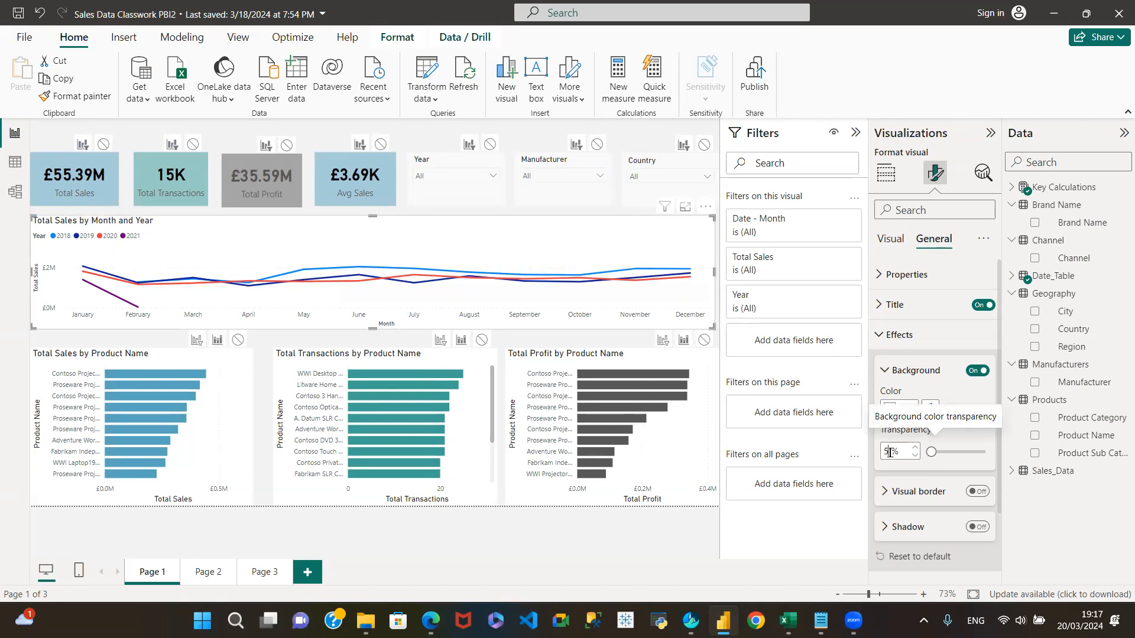
{"action": "type", "text": "0"}
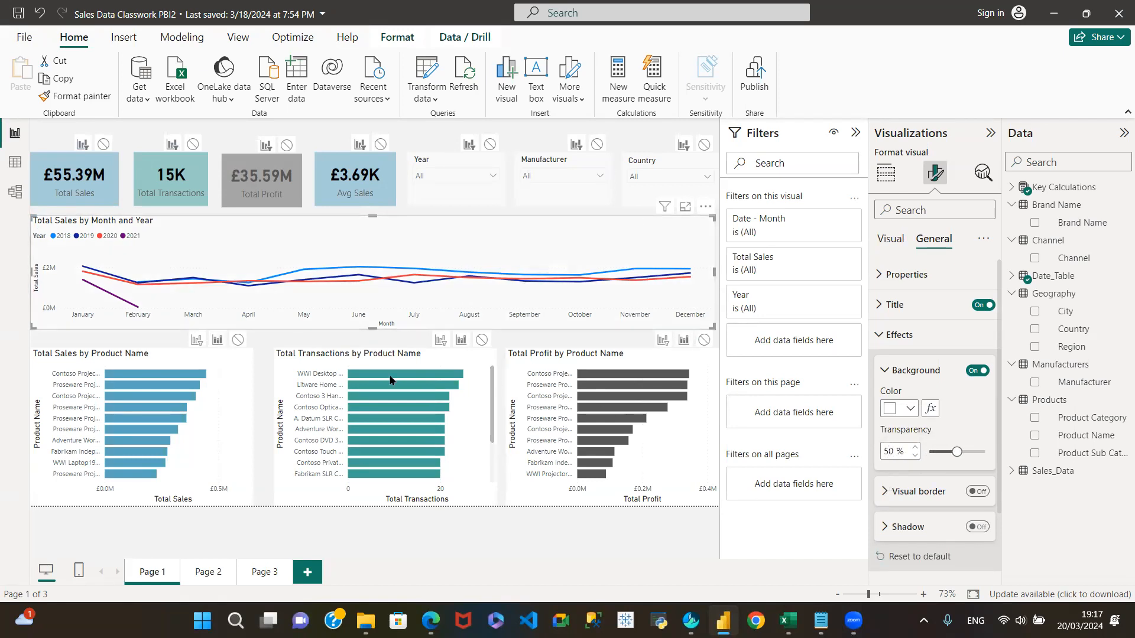
Step: Set the background transparency of the Total Sales by Product Name bar chart to 50%
{"action": "left_click", "coordinate": [235, 356]}
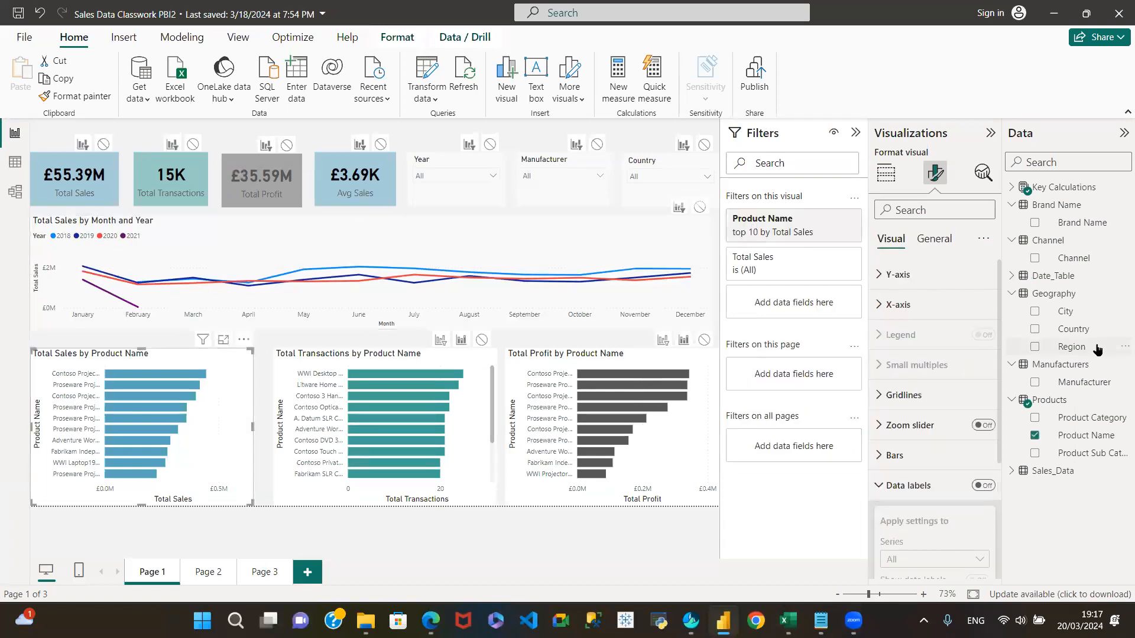
{"action": "left_click", "coordinate": [932, 241]}
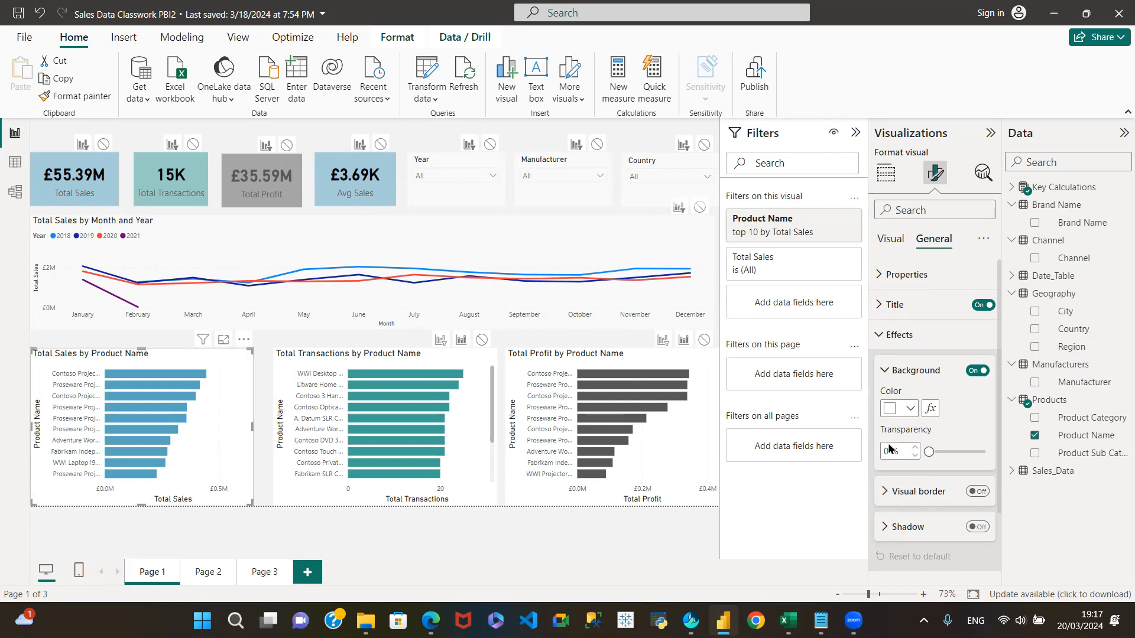
{"action": "type", "text": "50"}
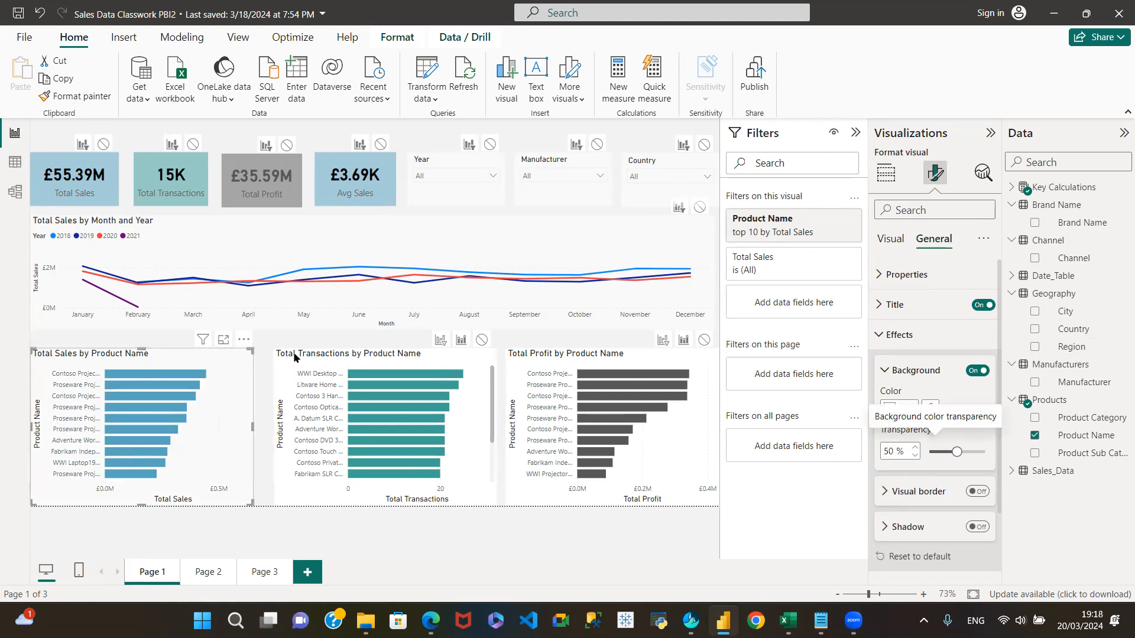
Step: Set the background transparency of the Total Transactions by Product Name bar chart to 50%
{"action": "left_click", "coordinate": [357, 362]}
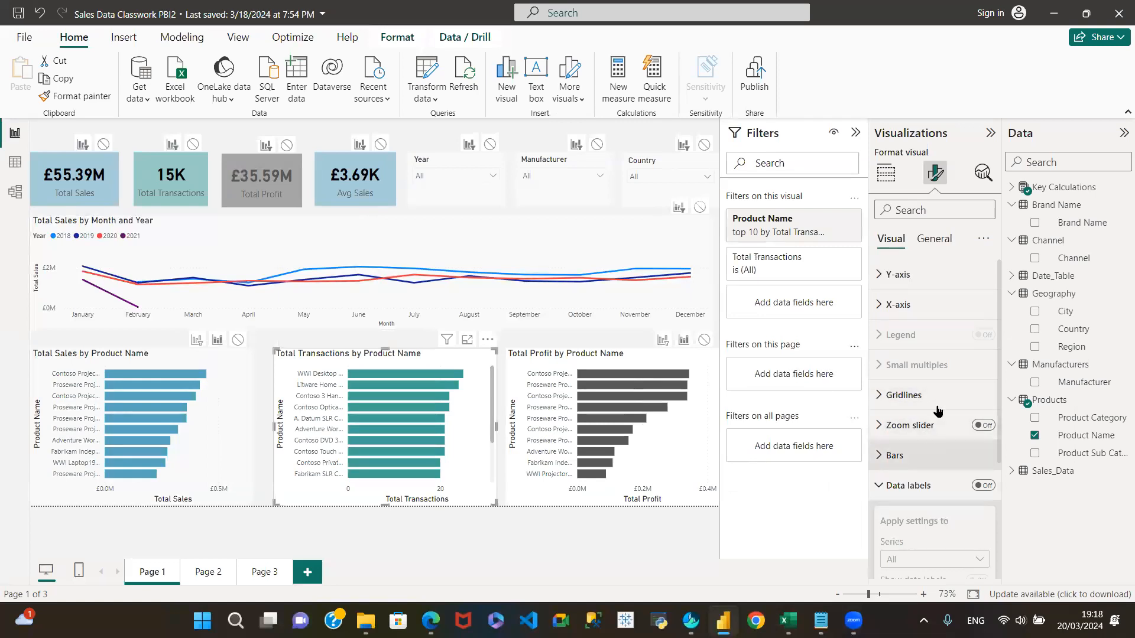
{"action": "left_click", "coordinate": [934, 239]}
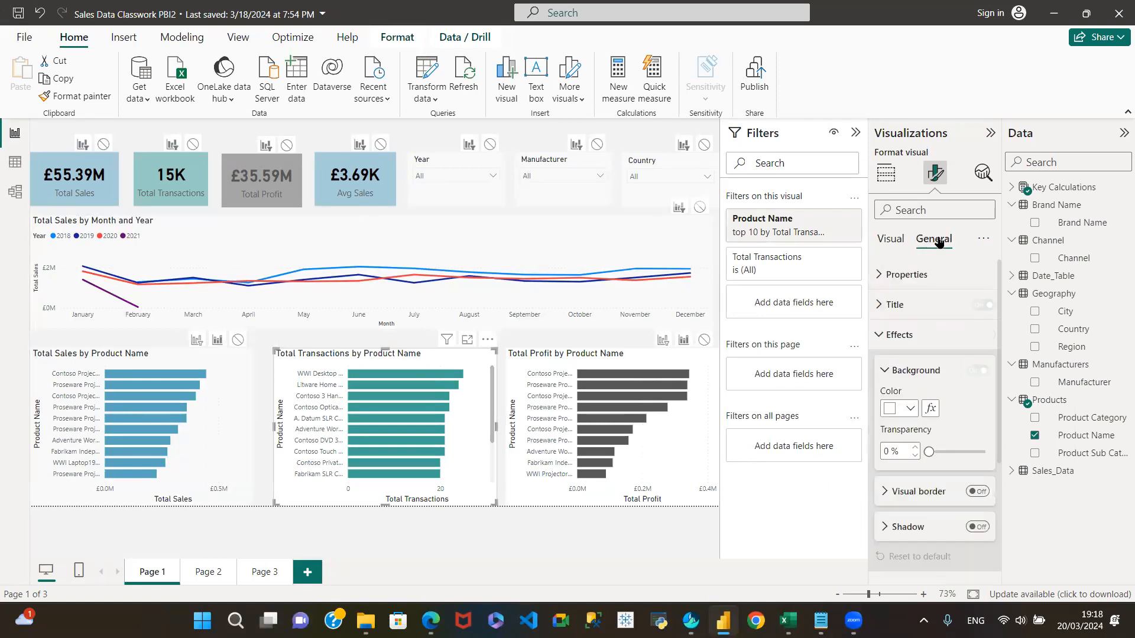
{"action": "left_click", "coordinate": [909, 408]}
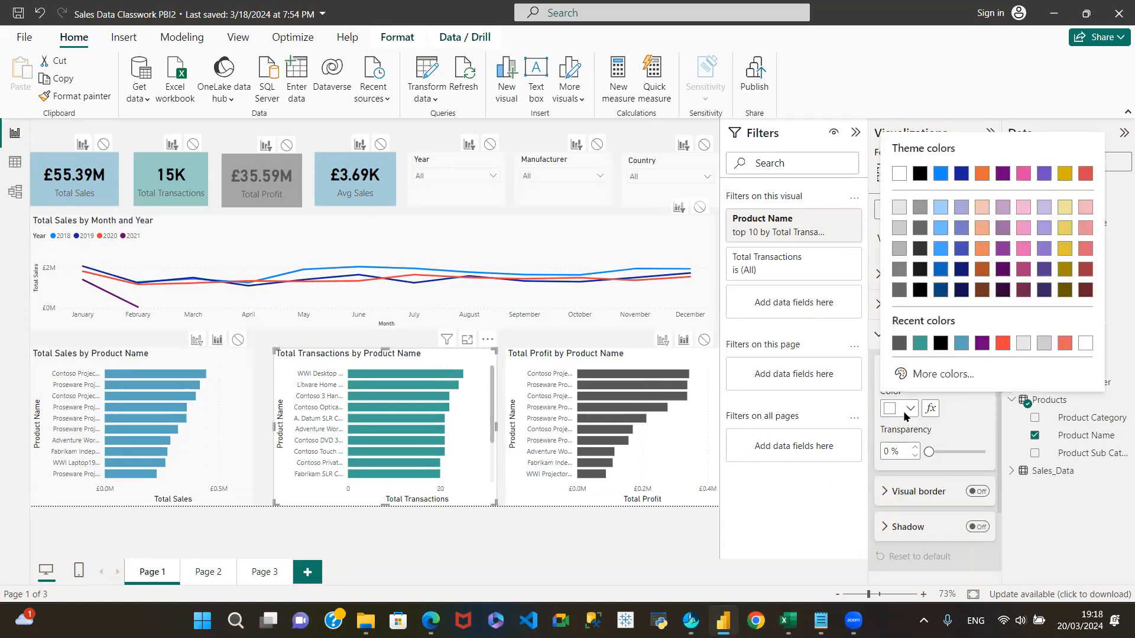
{"action": "left_click", "coordinate": [890, 451]}
{"action": "type", "text": "50"}
{"action": "key", "text": "Return"}
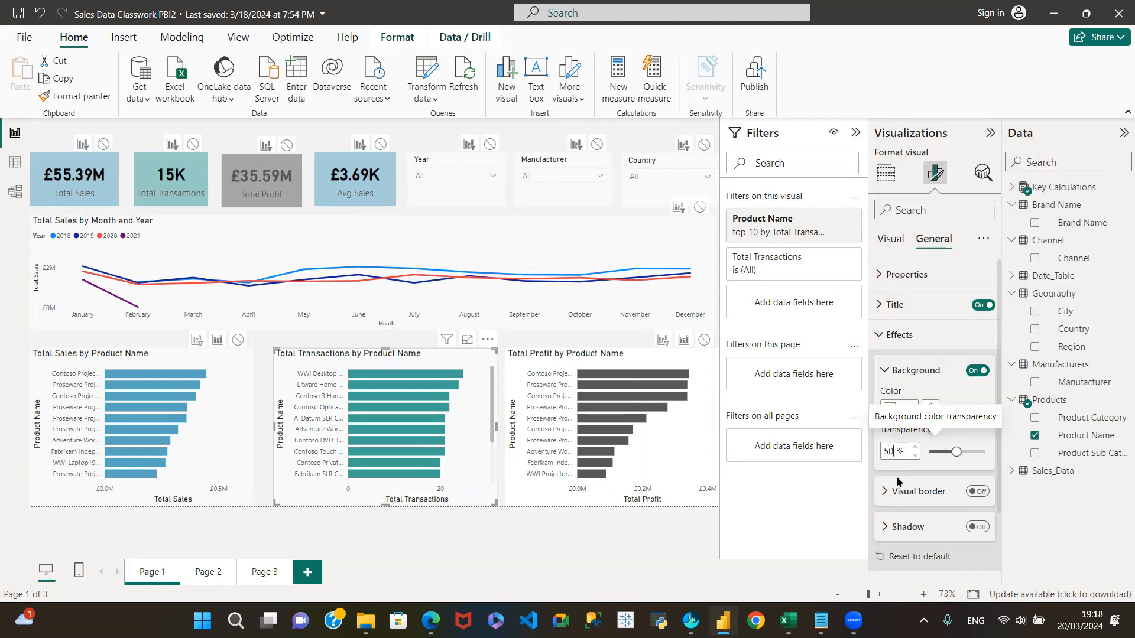
Step: Set the background transparency of the Total Profit by Product Name bar chart to 50%
{"action": "left_click", "coordinate": [515, 361]}
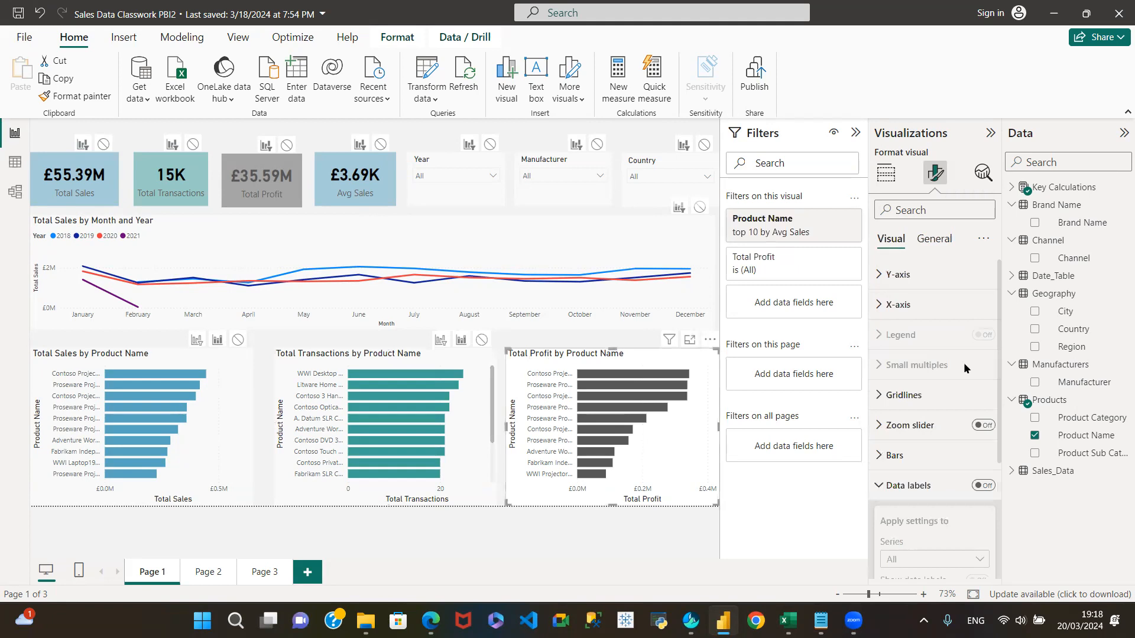
{"action": "left_click", "coordinate": [933, 241]}
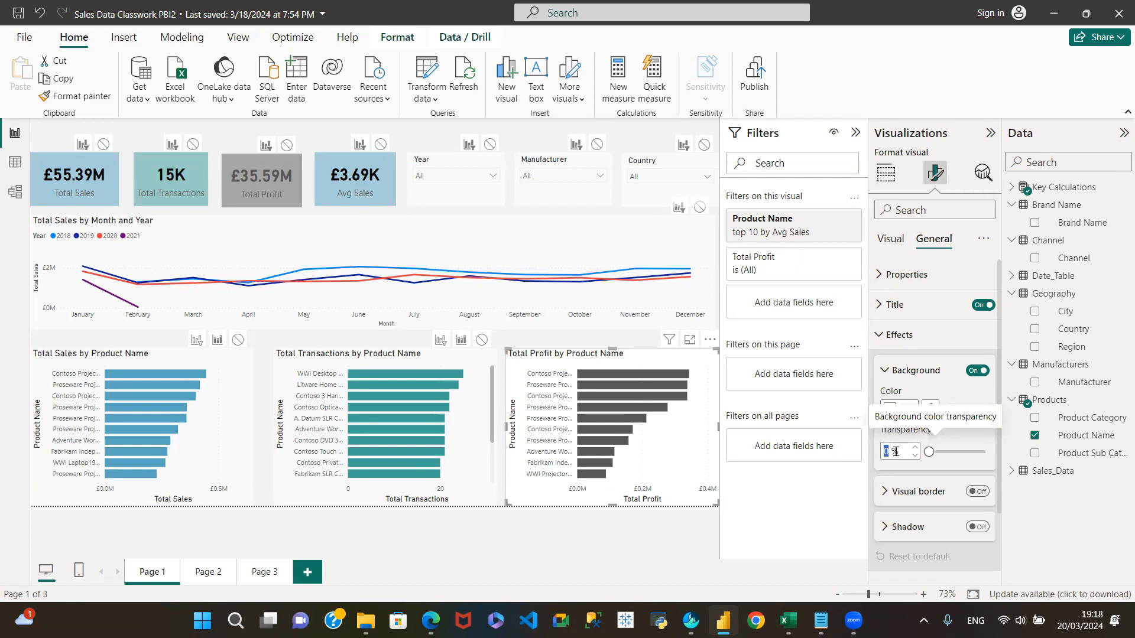
{"action": "type", "text": "50"}
{"action": "key", "text": "Return"}
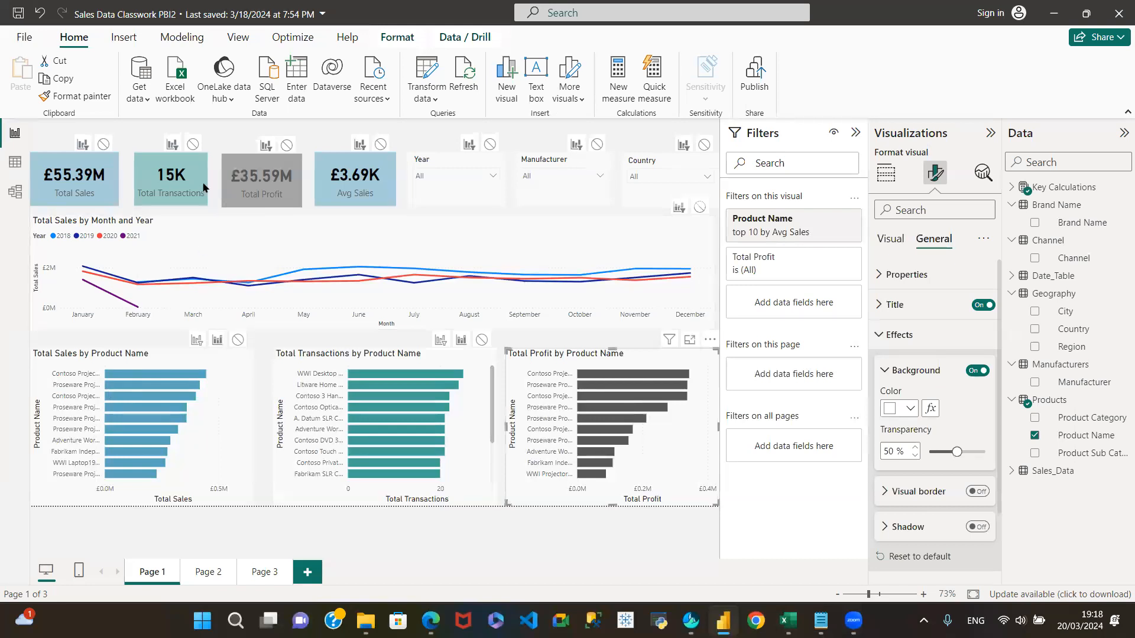
Step: Set the Year slicer's header text to size 14 and make it bold
{"action": "left_click", "coordinate": [417, 175]}
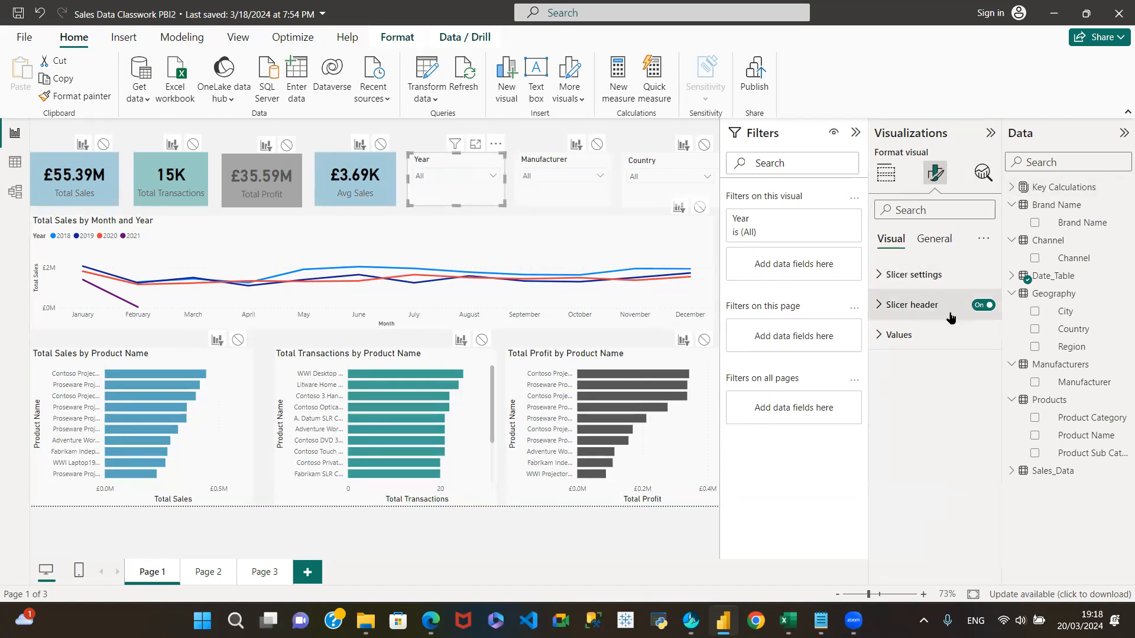
{"action": "left_click", "coordinate": [897, 336]}
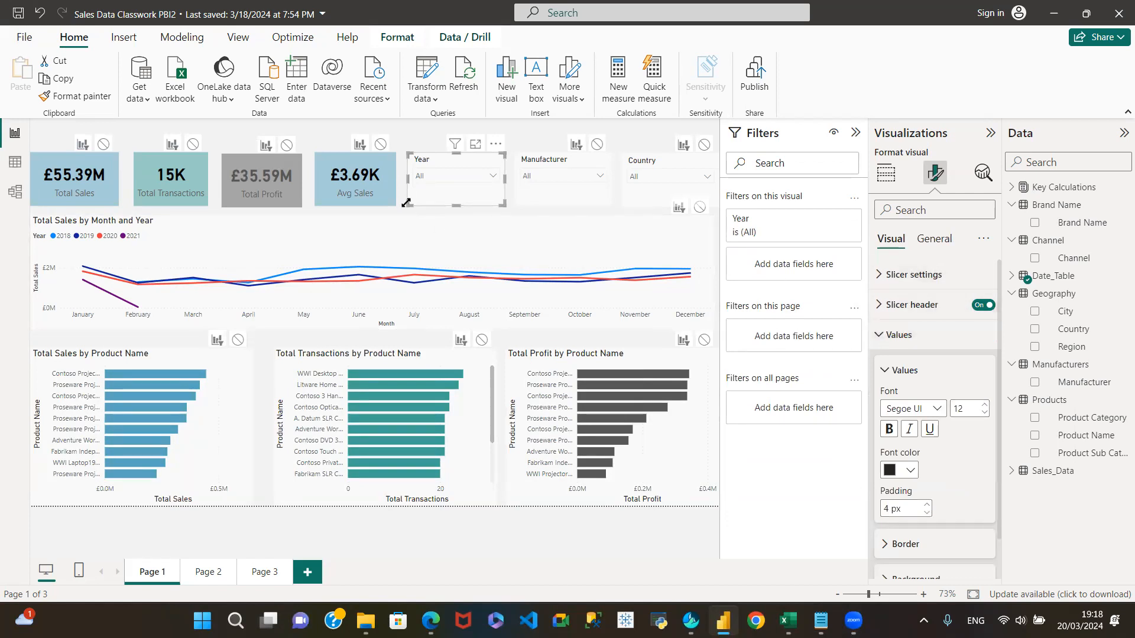
{"action": "left_click", "coordinate": [883, 308]}
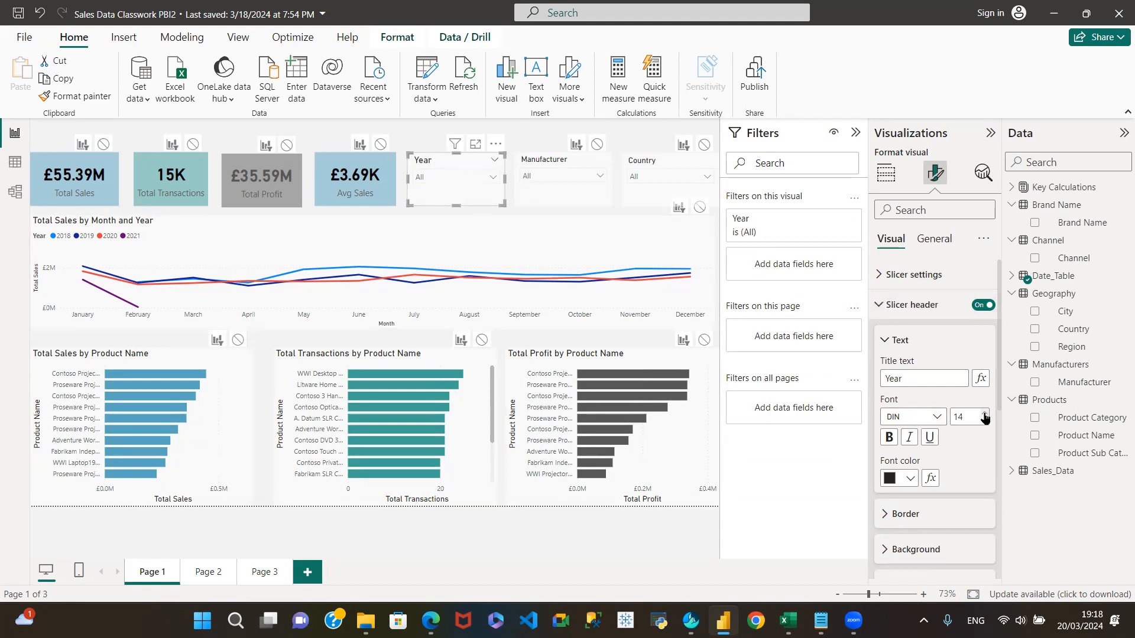
{"action": "left_click", "coordinate": [885, 440]}
{"action": "left_click", "coordinate": [885, 339]}
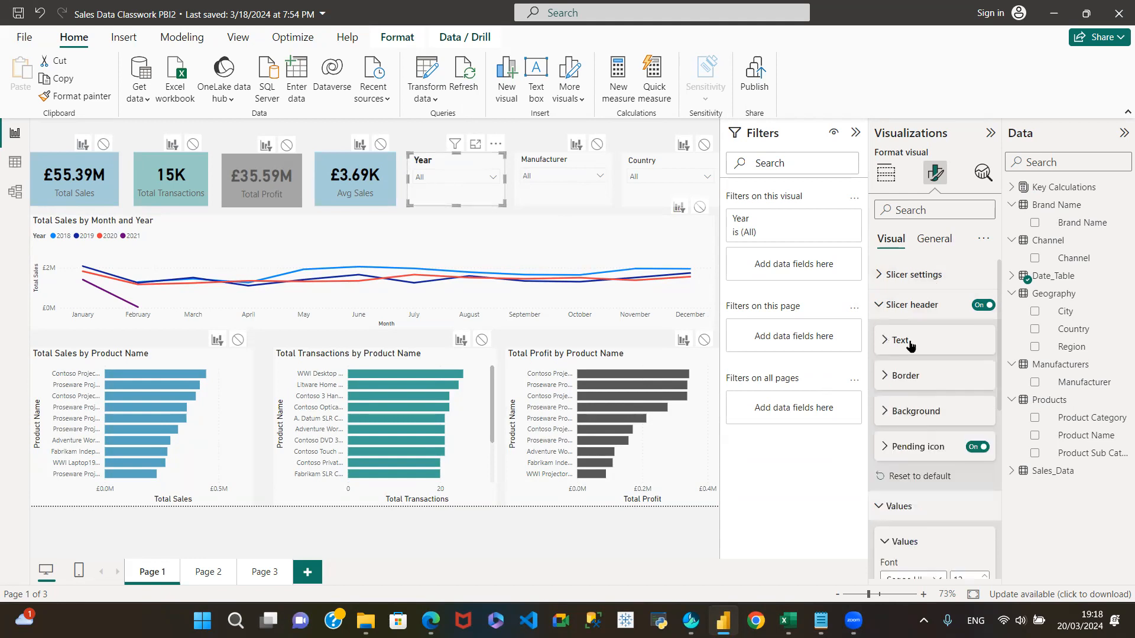
Step: Format the Year slicer's values as size 14, bold and black
{"action": "left_click", "coordinate": [883, 305]}
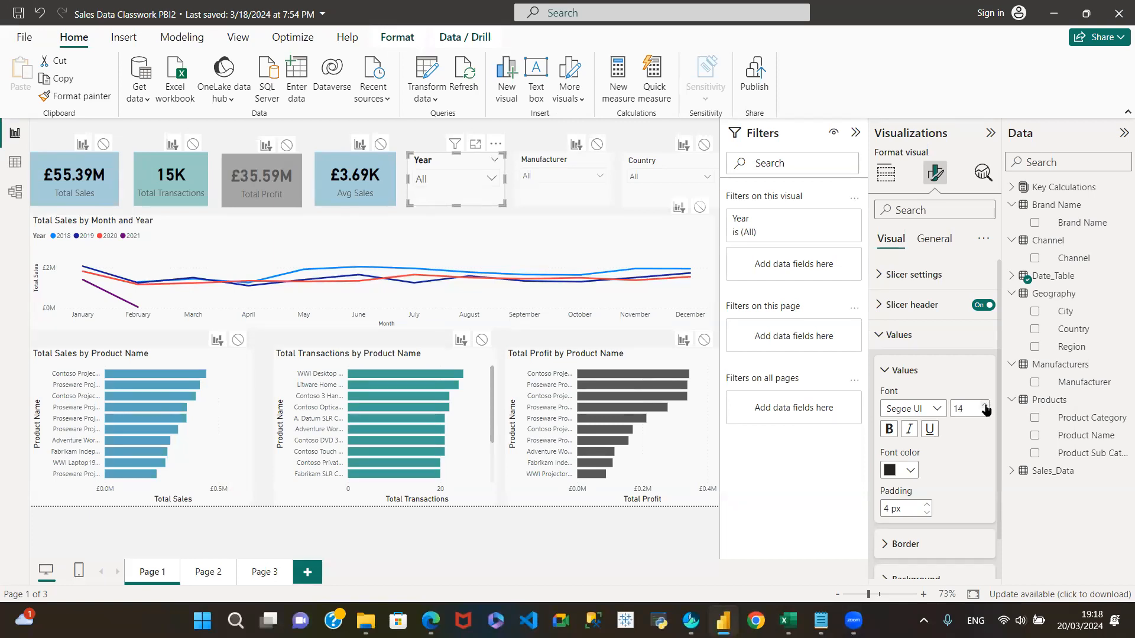
{"action": "left_click", "coordinate": [889, 428]}
{"action": "left_click", "coordinate": [911, 471]}
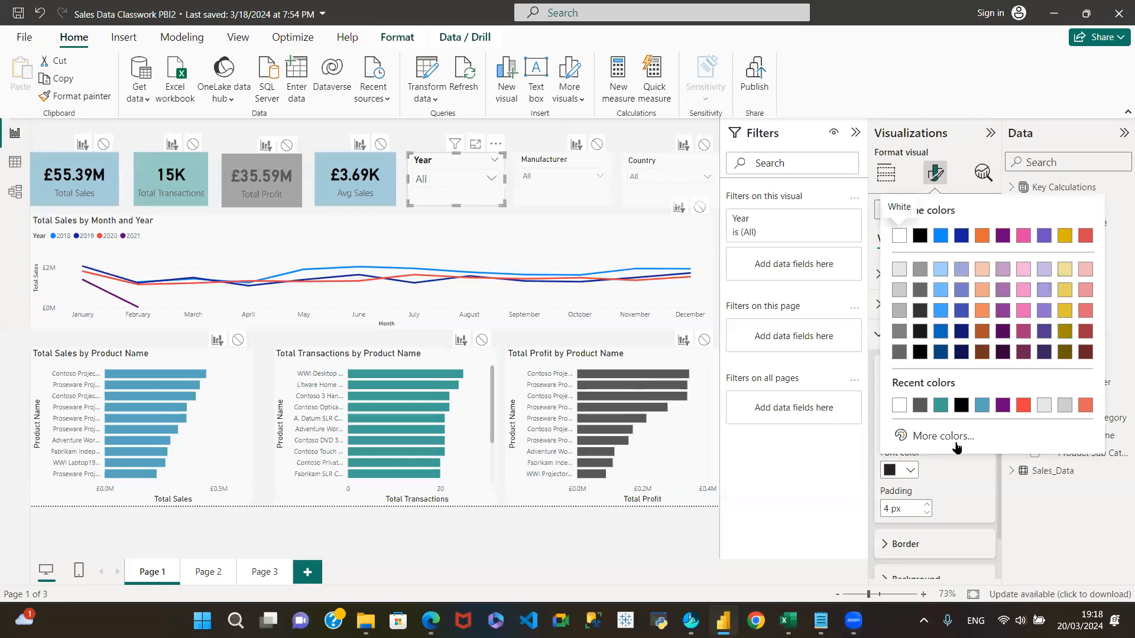
{"action": "left_click", "coordinate": [960, 405]}
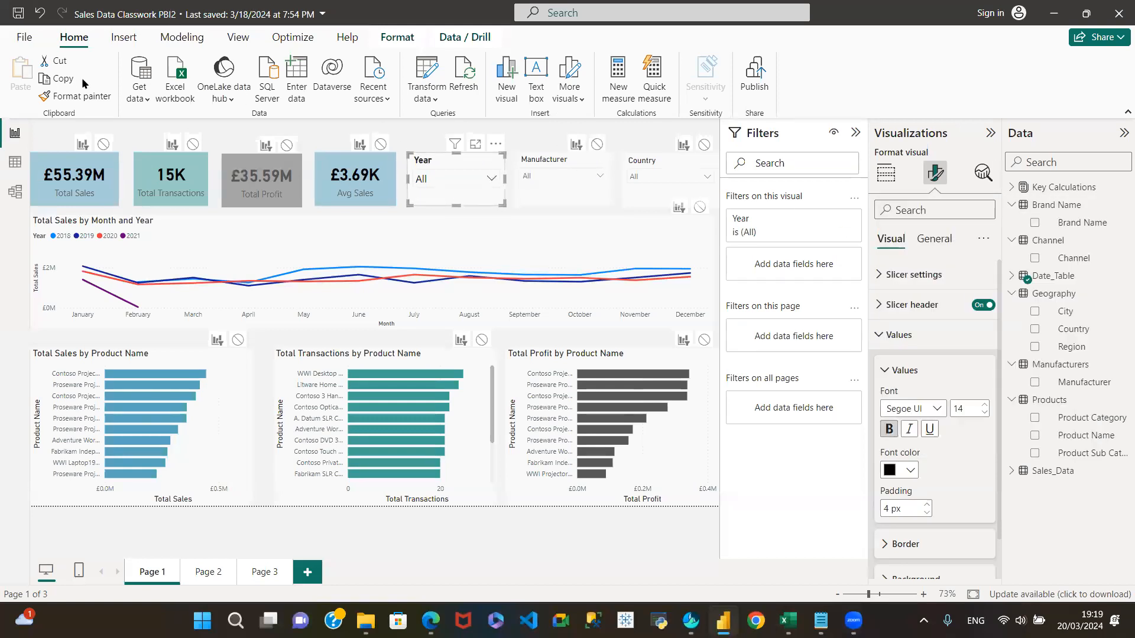
Step: Copy the Year slicer's formatting onto the Manufacturer and Country slicers with Format Painter
{"action": "left_click", "coordinate": [94, 97]}
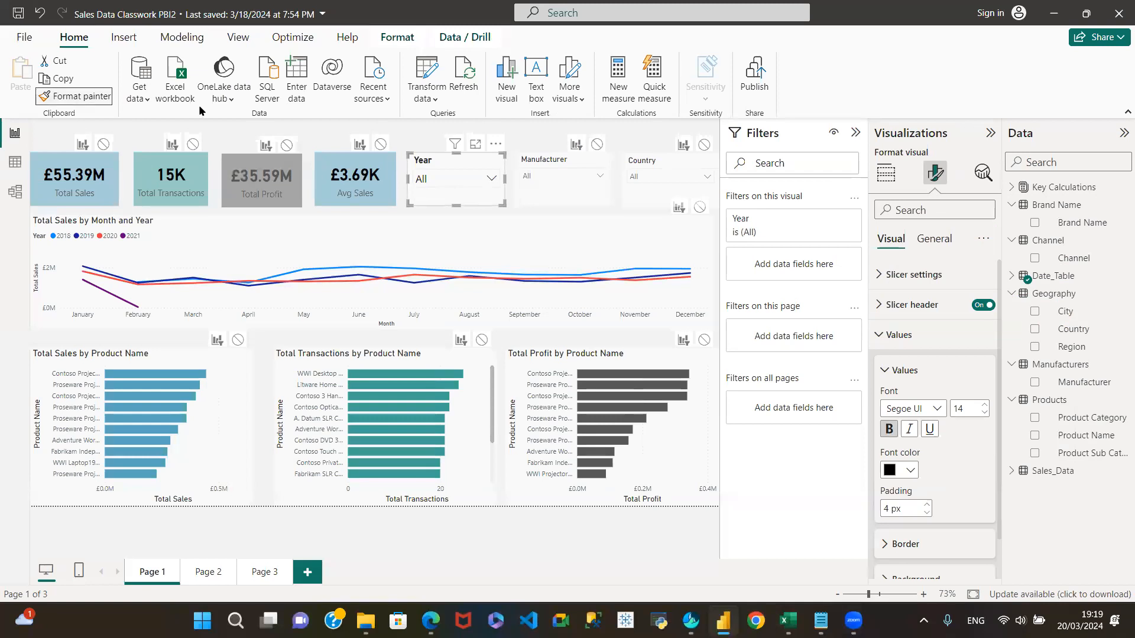
{"action": "left_click", "coordinate": [544, 162]}
{"action": "left_click", "coordinate": [106, 94]}
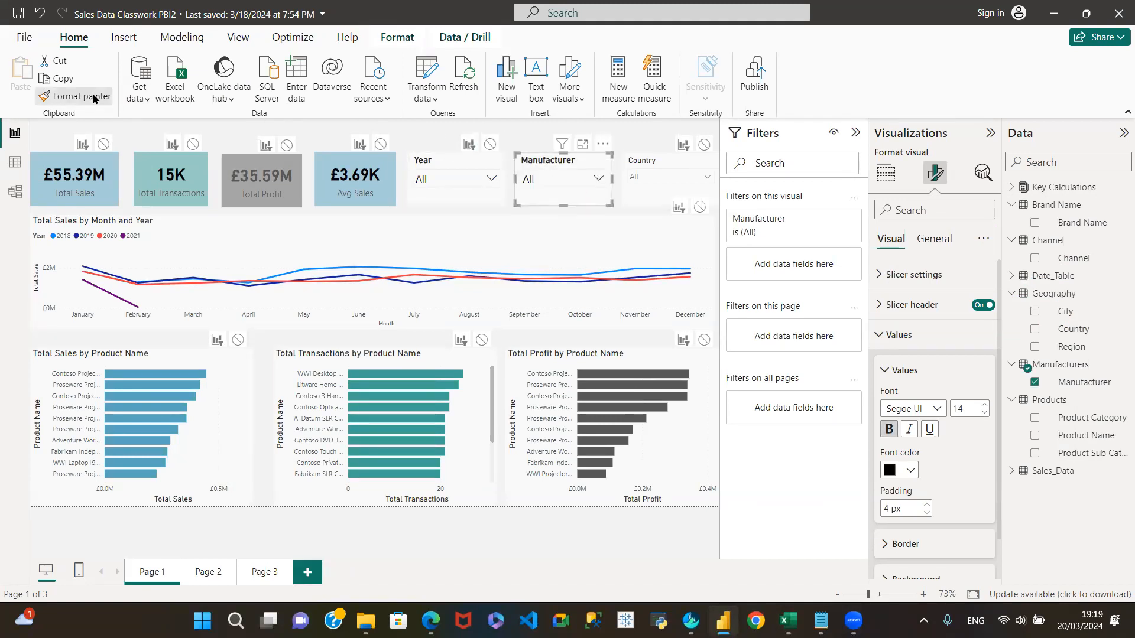
{"action": "left_click", "coordinate": [658, 164]}
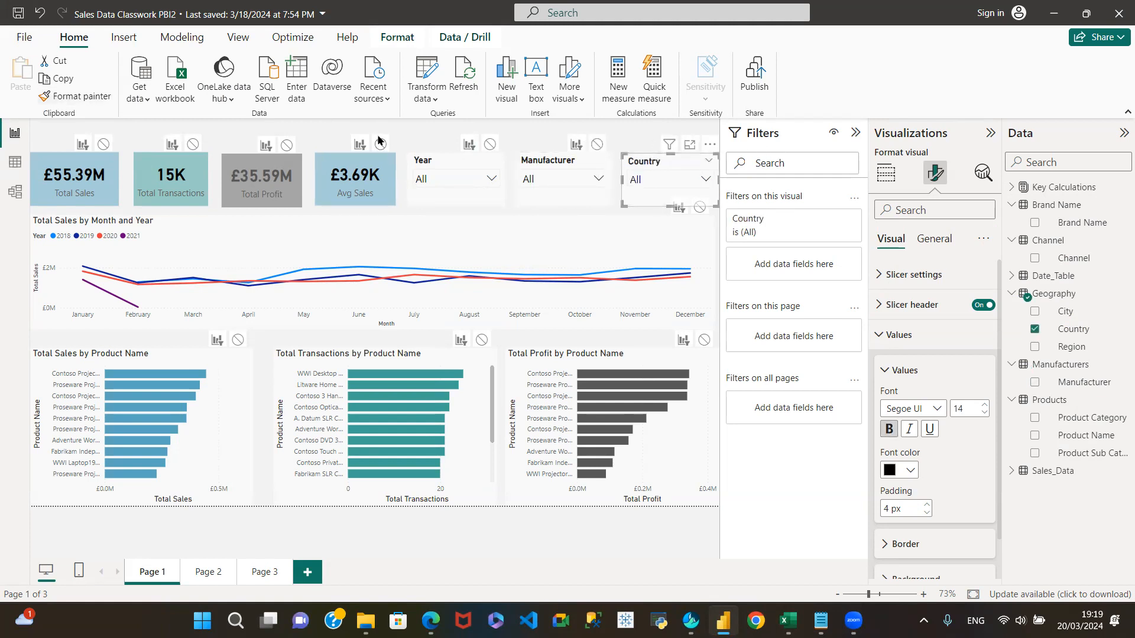
{"action": "left_click", "coordinate": [525, 132]}
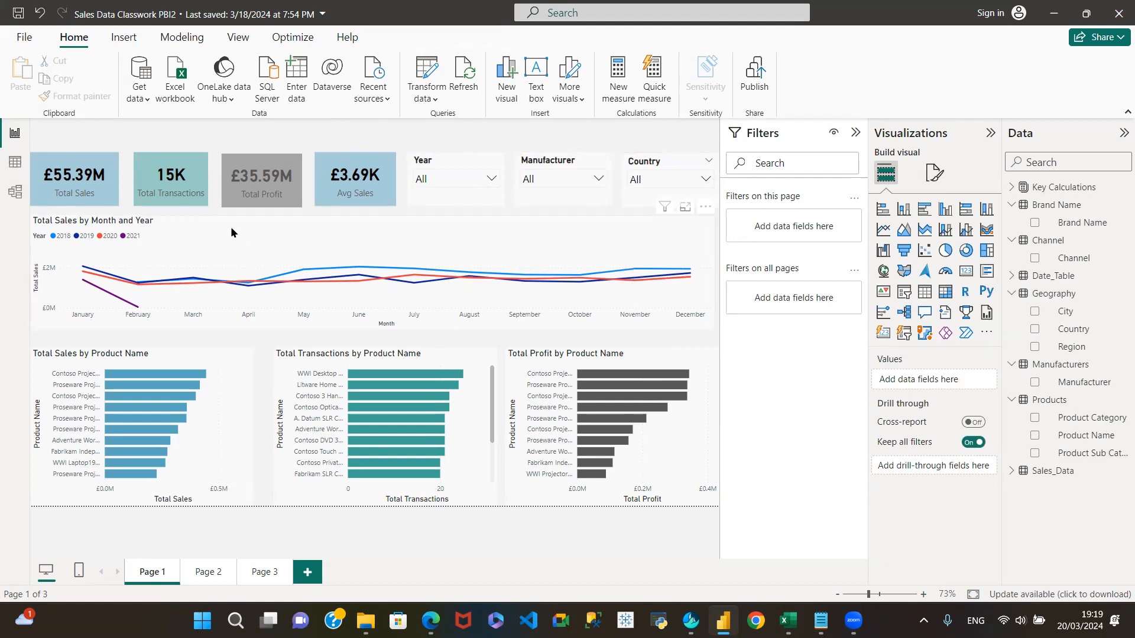
Step: Set the X-axis values of the Total Sales by Month and Year line chart to size 10 and black
{"action": "left_click", "coordinate": [159, 238]}
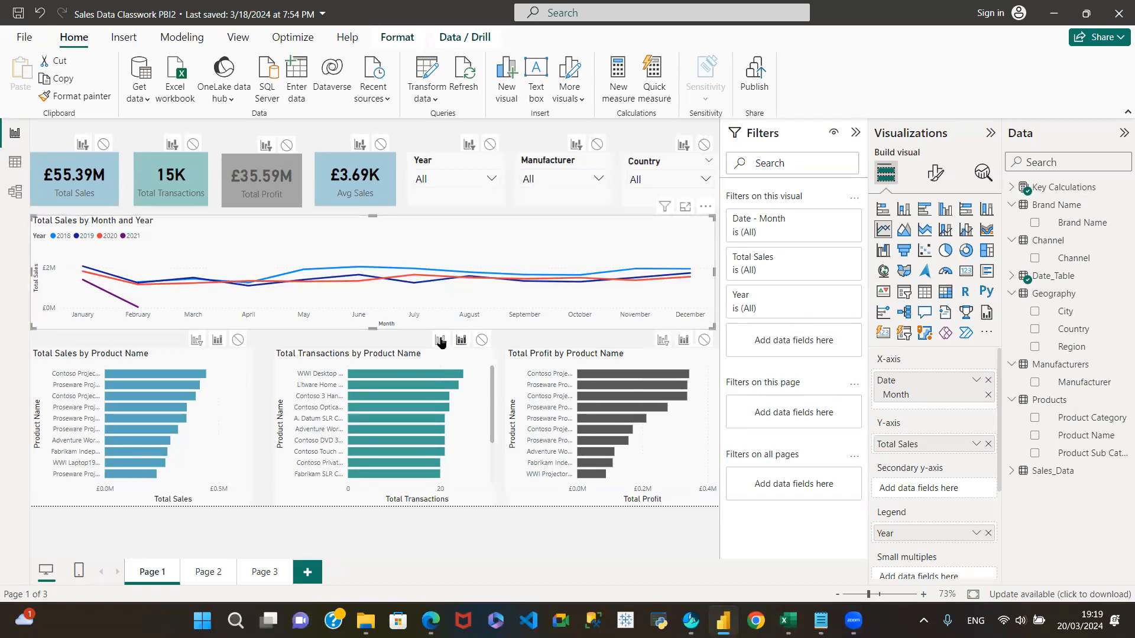
{"action": "left_click", "coordinate": [936, 173]}
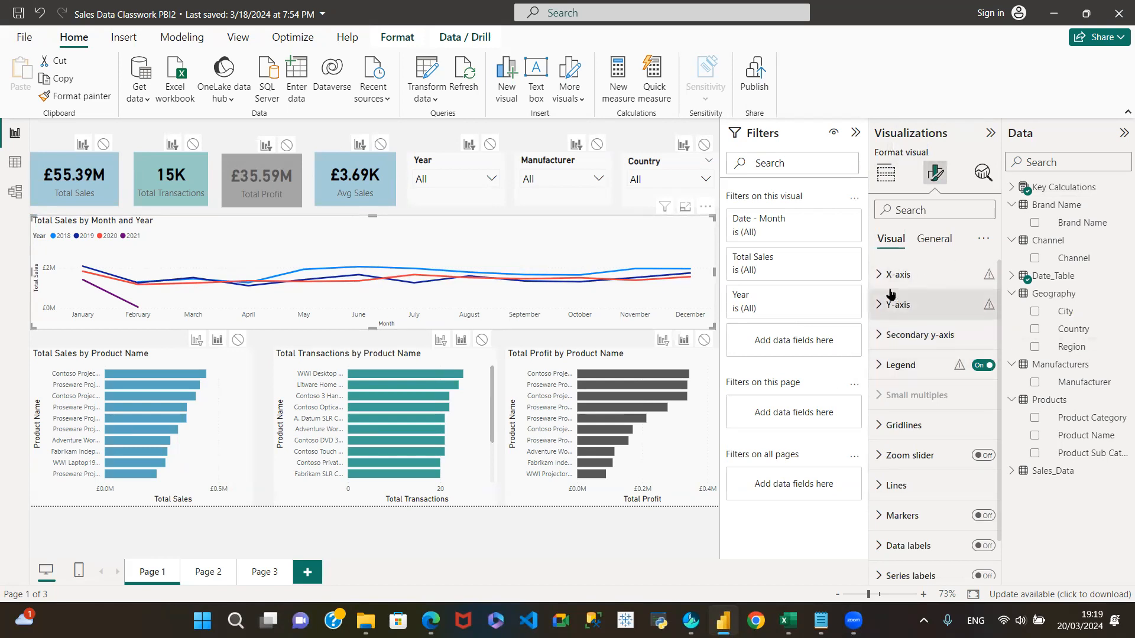
{"action": "left_click", "coordinate": [877, 277]}
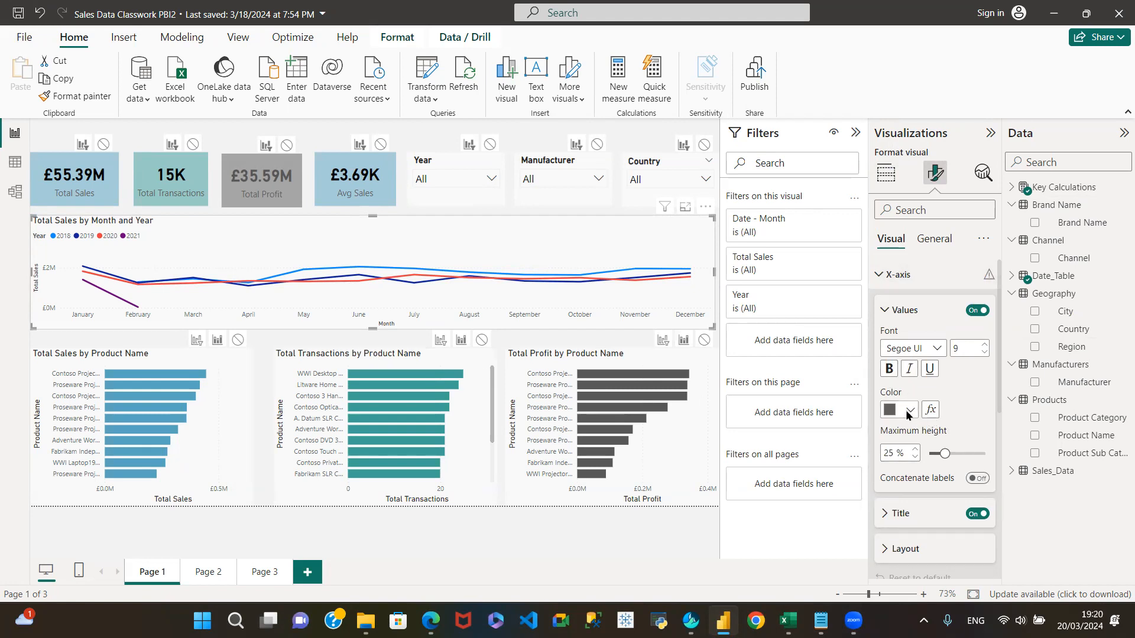
{"action": "left_click", "coordinate": [909, 412]}
{"action": "left_click", "coordinate": [892, 352]}
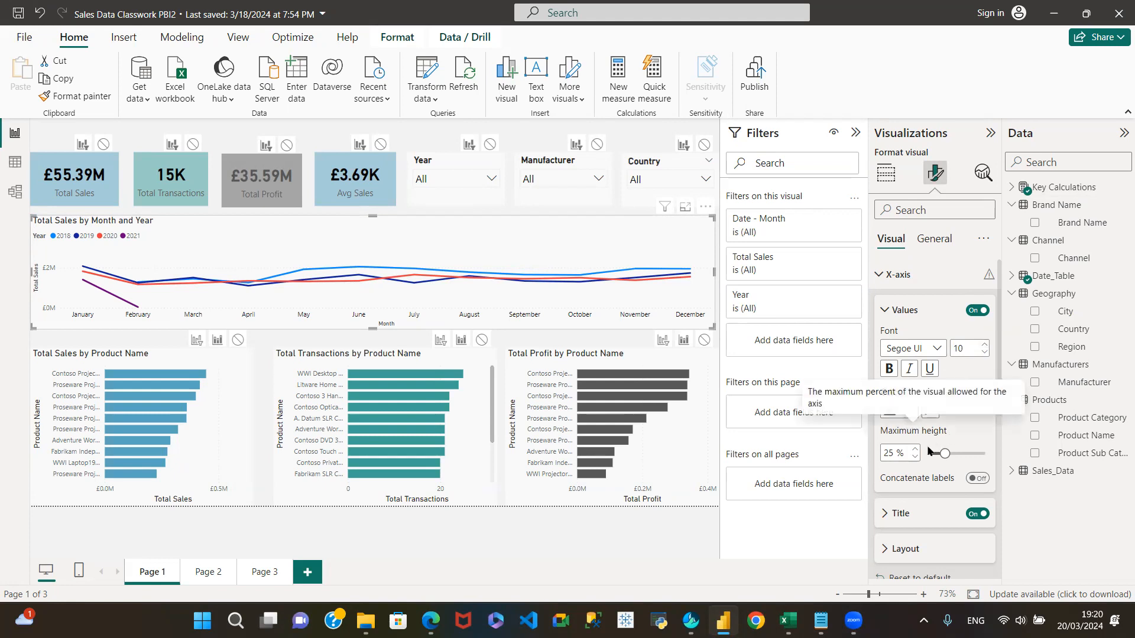
Step: Turn off the X-axis and Y-axis titles of the Total Sales by Month and Year line chart
{"action": "left_click", "coordinate": [976, 514]}
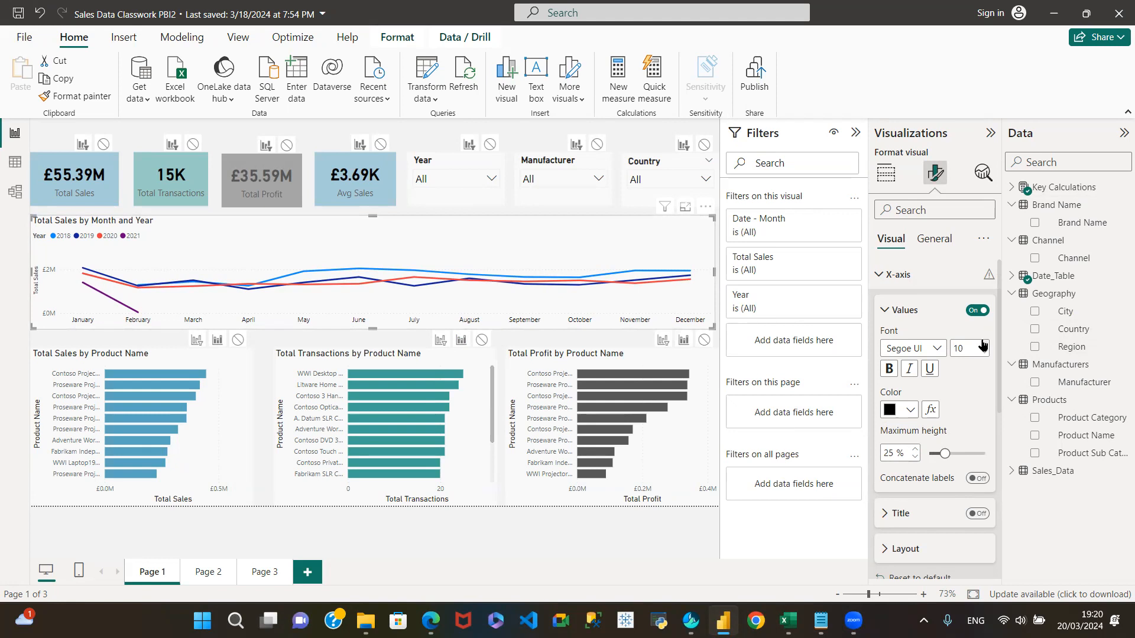
{"action": "left_click", "coordinate": [885, 312]}
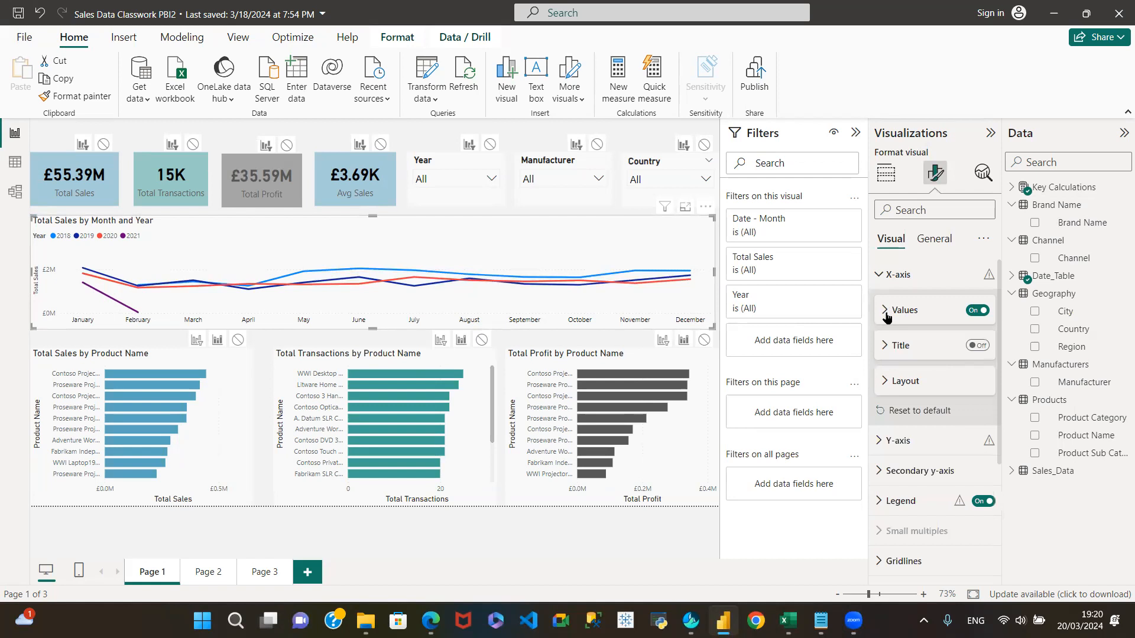
{"action": "left_click", "coordinate": [881, 274]}
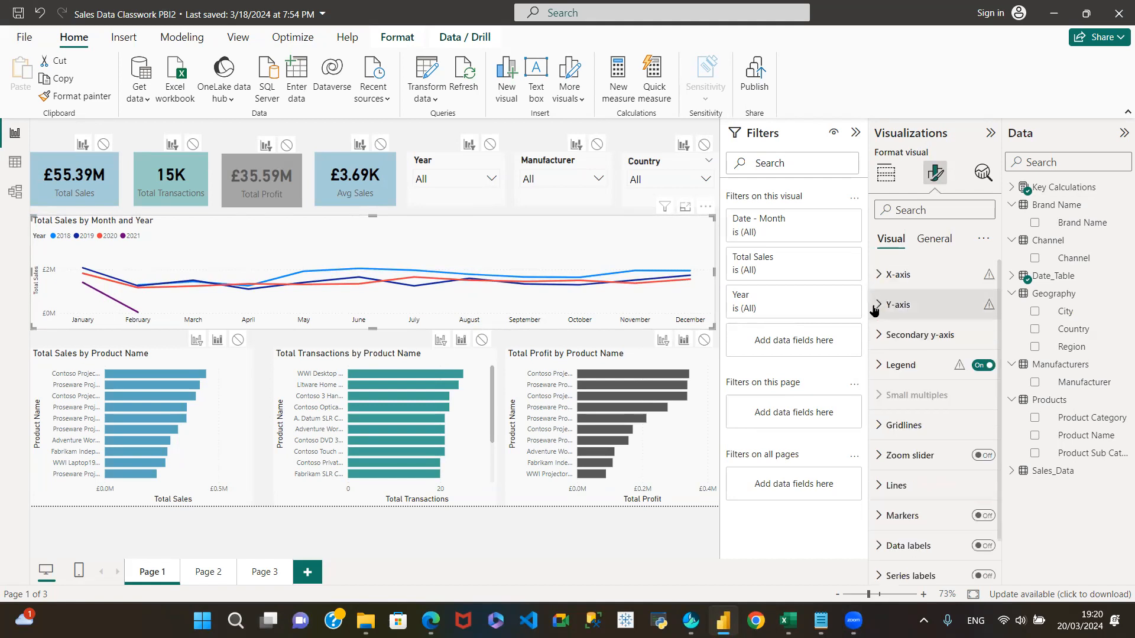
{"action": "left_click", "coordinate": [887, 307]}
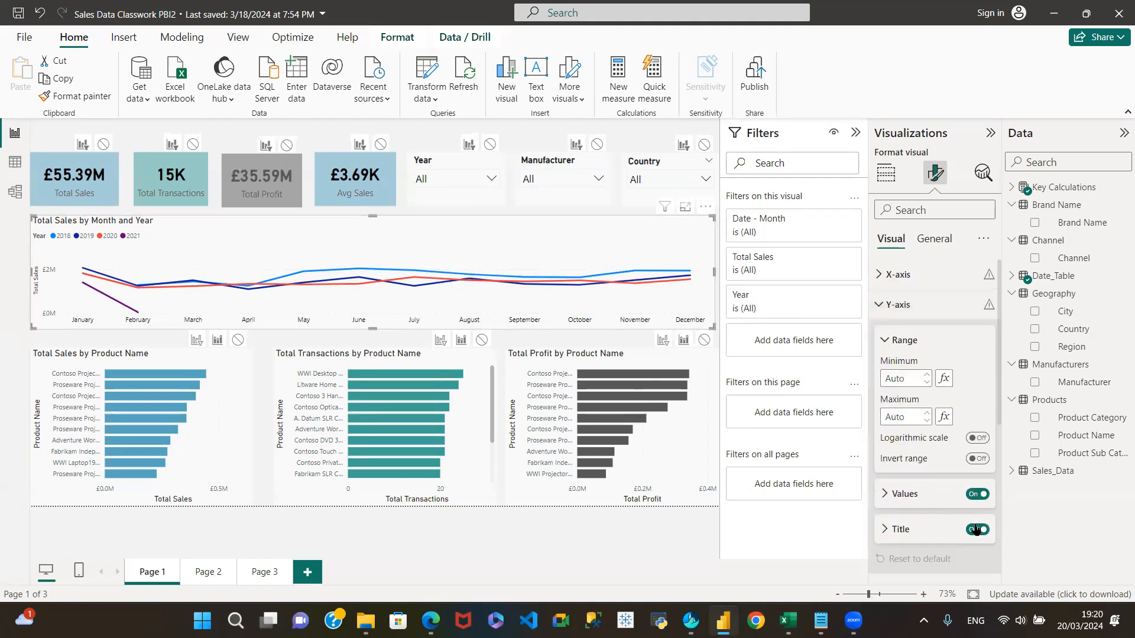
{"action": "left_click", "coordinate": [976, 529]}
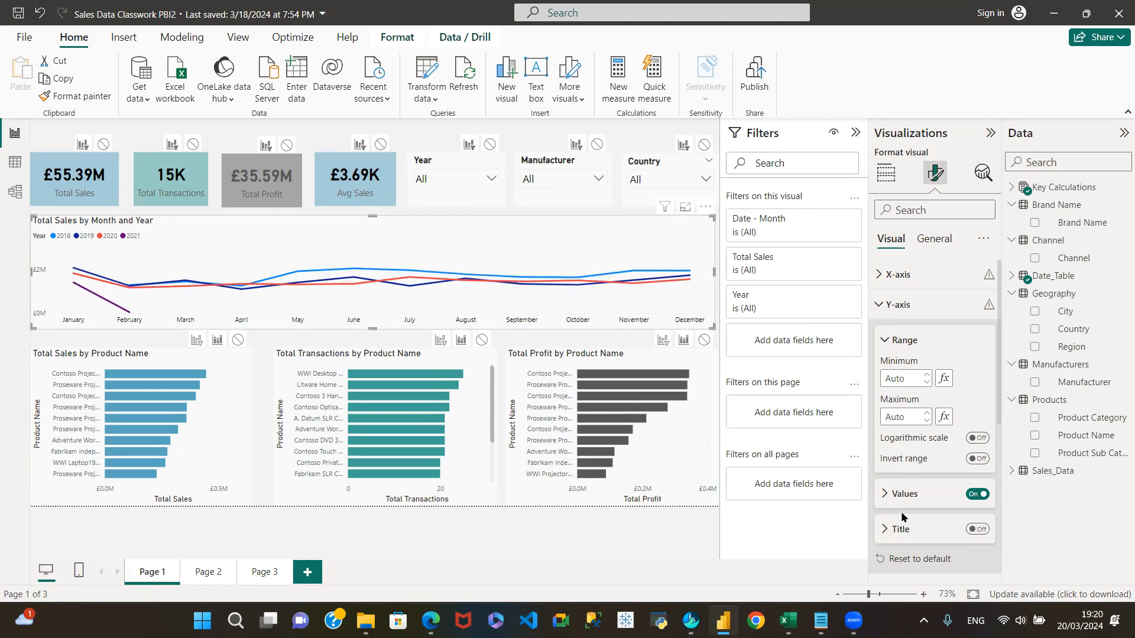
Step: Format the line chart's Y-axis values as size 12, bold and black
{"action": "left_click", "coordinate": [882, 498]}
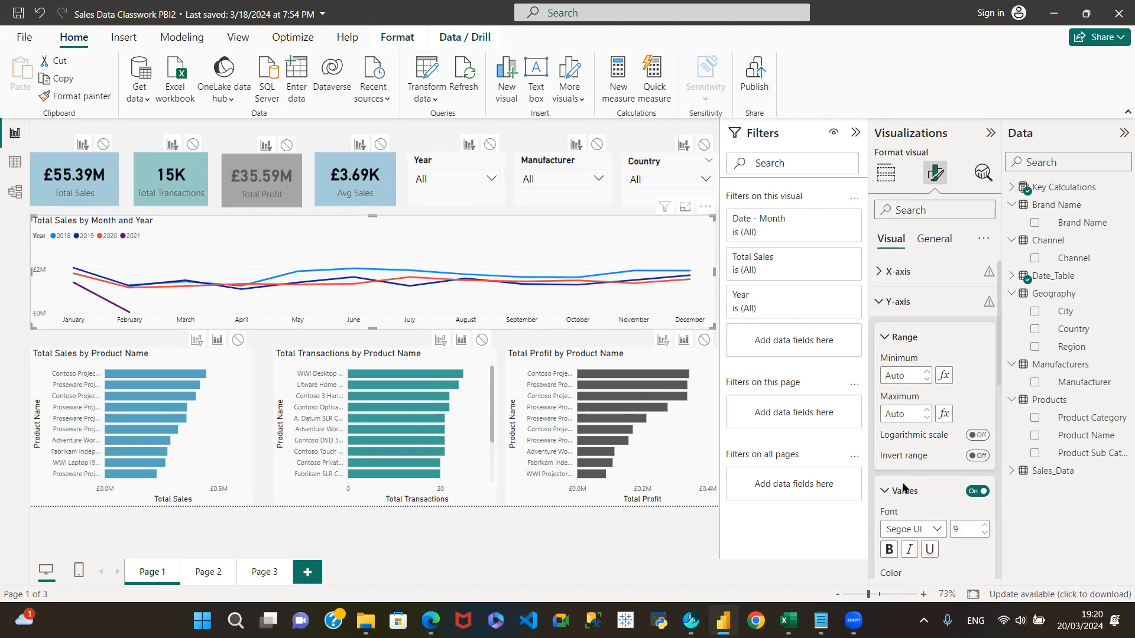
{"action": "scroll", "coordinate": [911, 473], "scroll_direction": "down", "scroll_amount": 2}
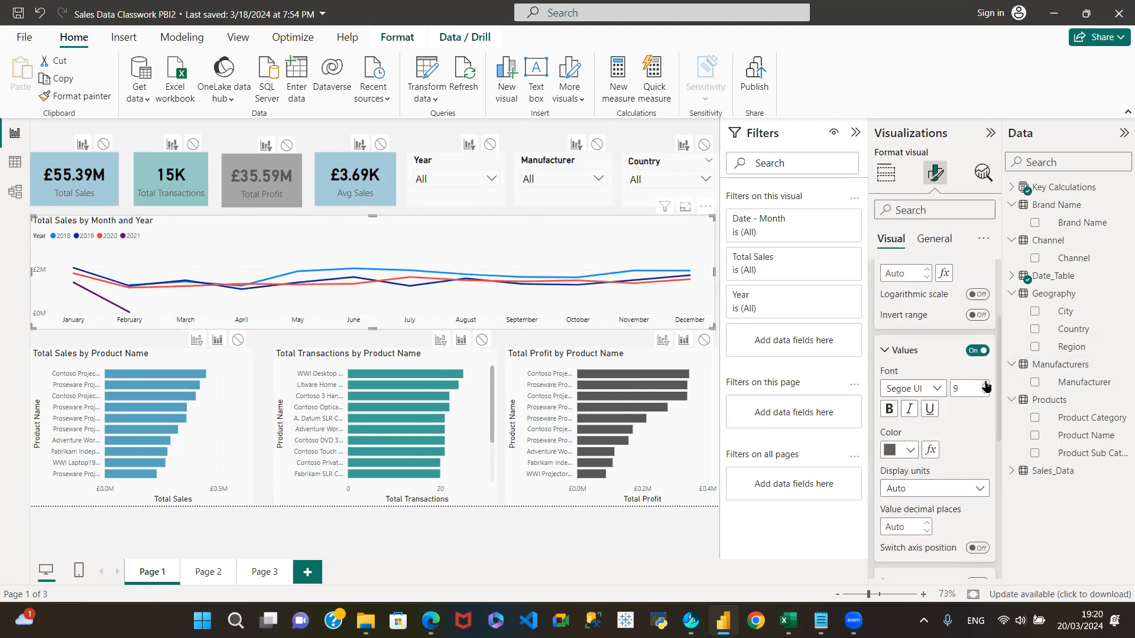
{"action": "left_click", "coordinate": [908, 451]}
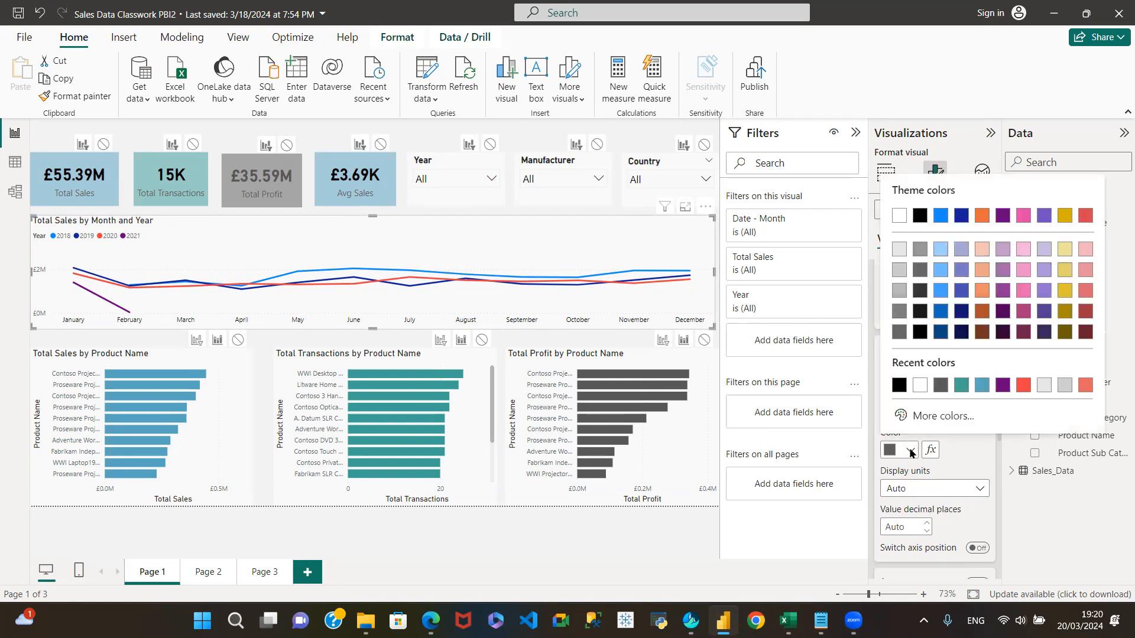
{"action": "left_click", "coordinate": [899, 386]}
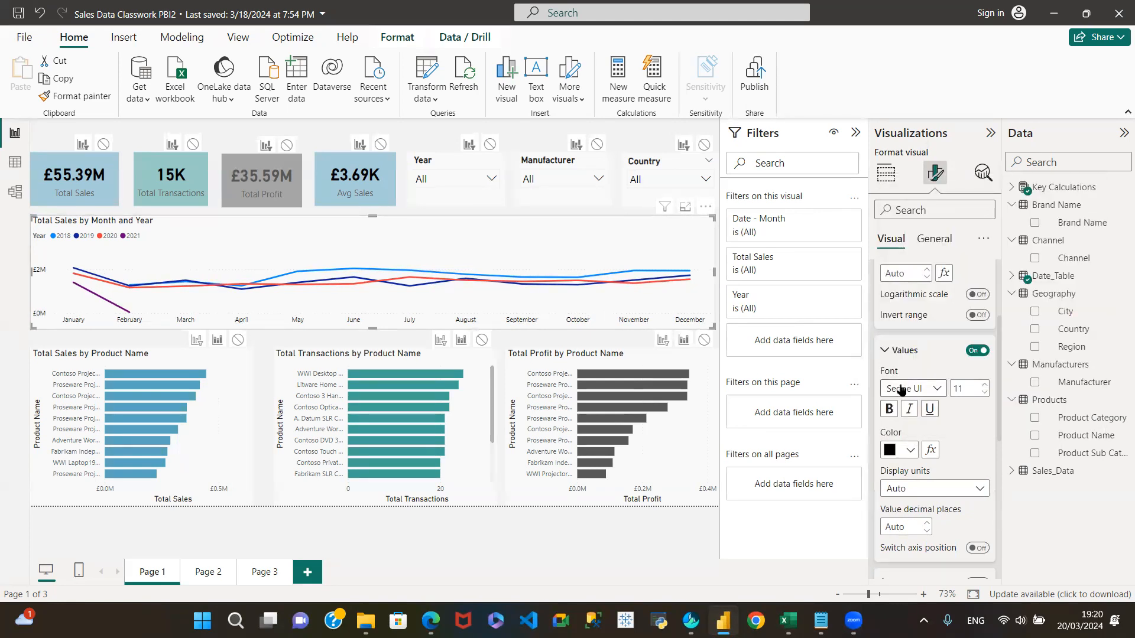
{"action": "left_click", "coordinate": [888, 410]}
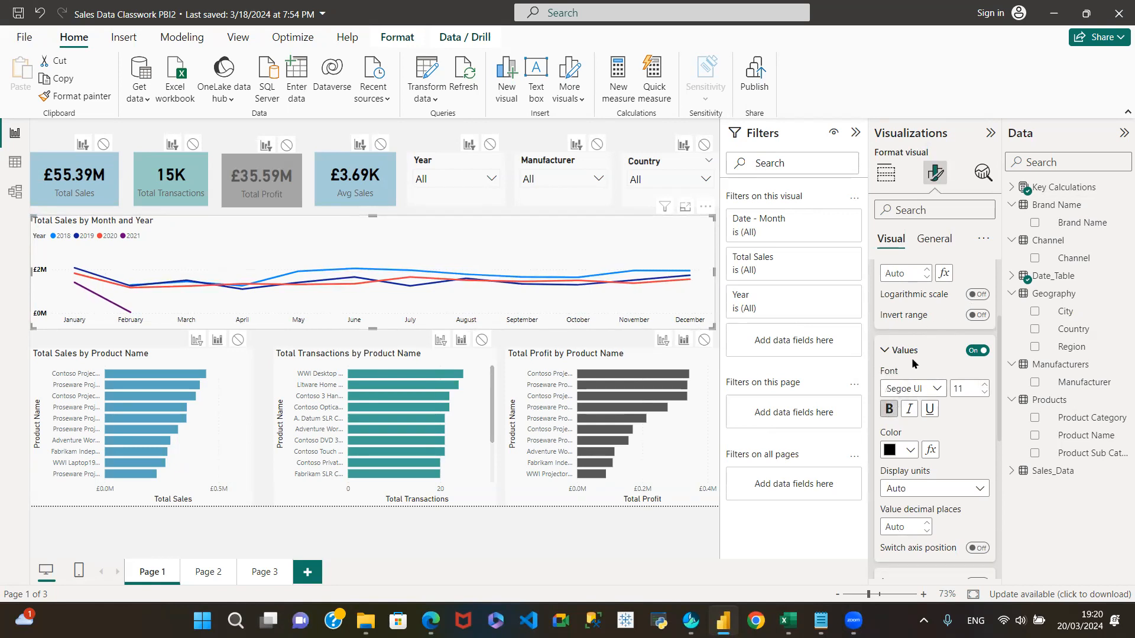
{"action": "left_click", "coordinate": [985, 385]}
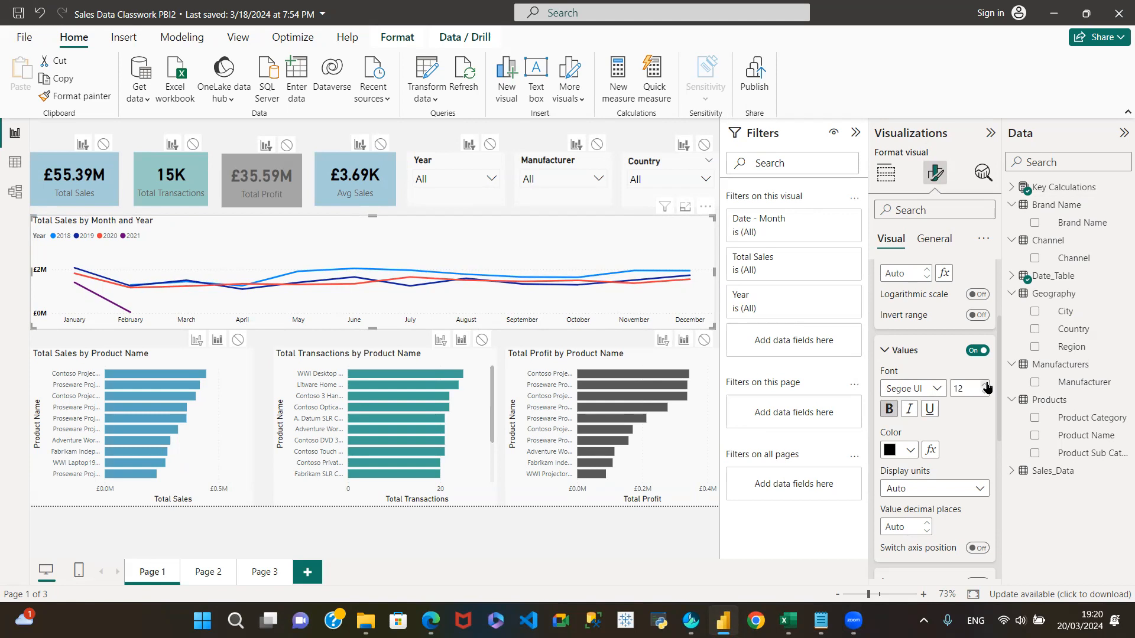
{"action": "left_click", "coordinate": [884, 353]}
Step: Make the X-axis values of the Total Sales by Month and Year line chart bold and raise their font size one step
{"action": "scroll", "coordinate": [938, 372], "scroll_direction": "up", "scroll_amount": 3}
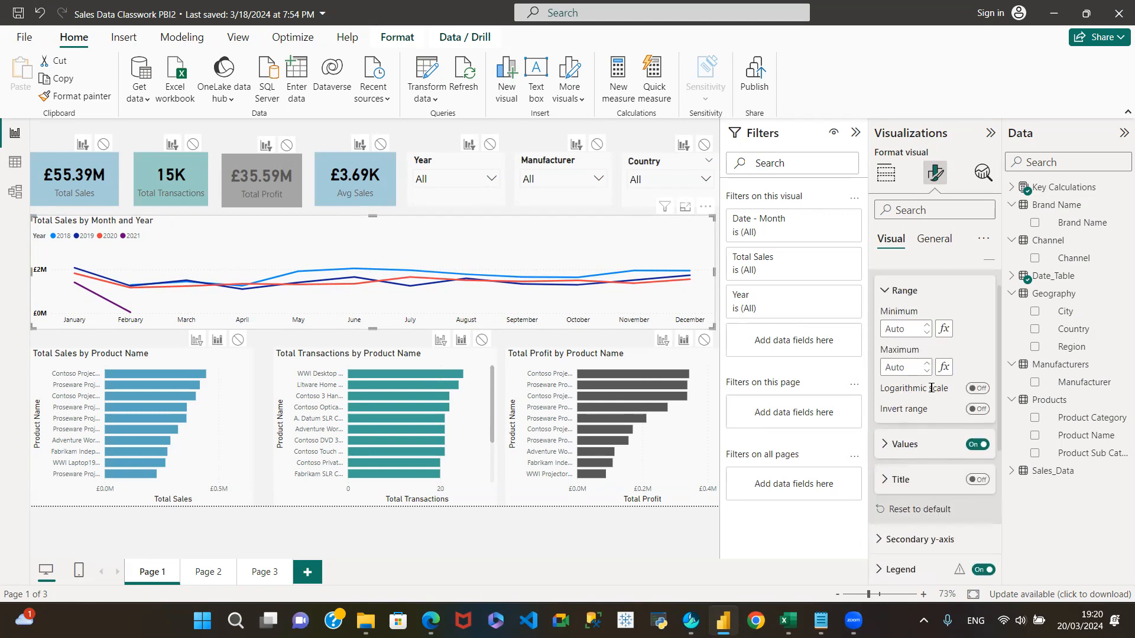
{"action": "left_click", "coordinate": [880, 272]}
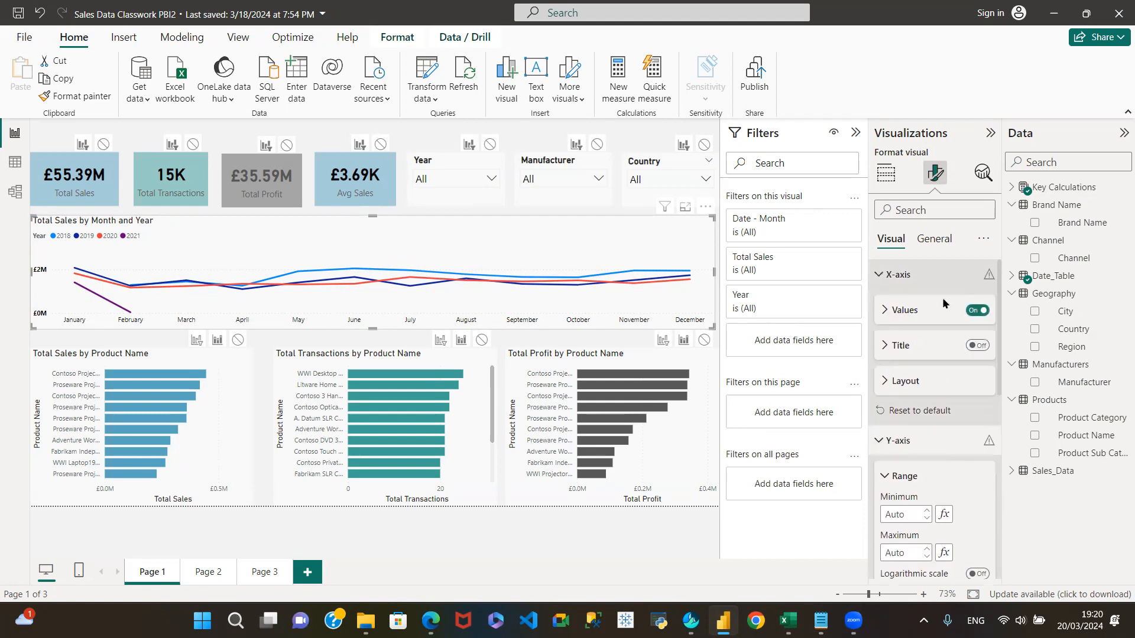
{"action": "left_click", "coordinate": [882, 312]}
{"action": "left_click", "coordinate": [888, 369]}
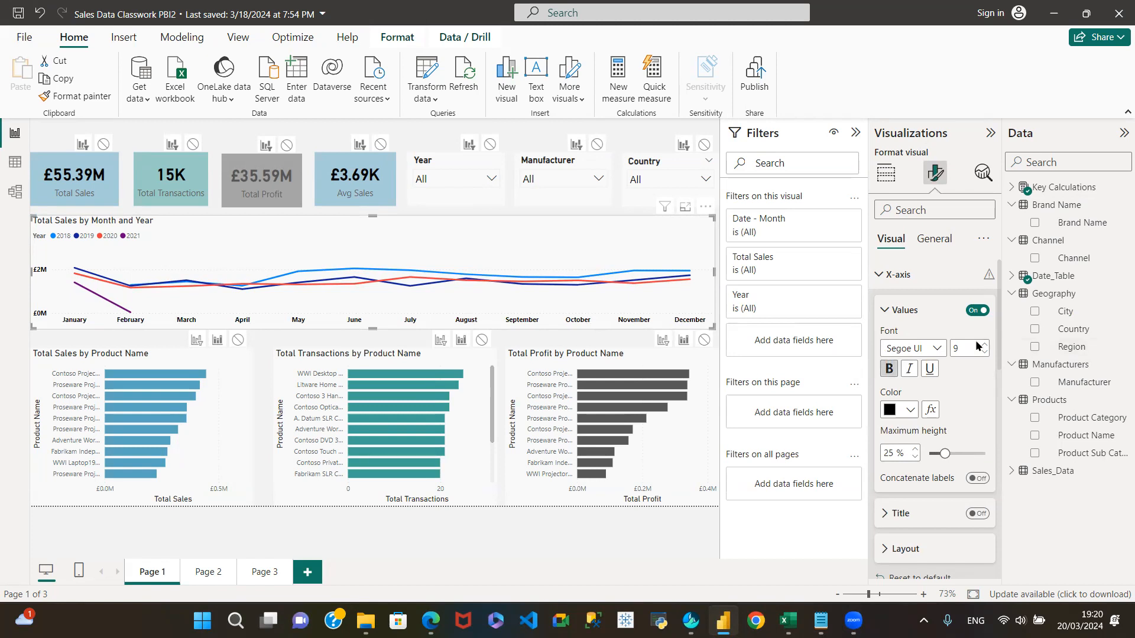
{"action": "left_click", "coordinate": [984, 344]}
{"action": "left_click", "coordinate": [884, 311]}
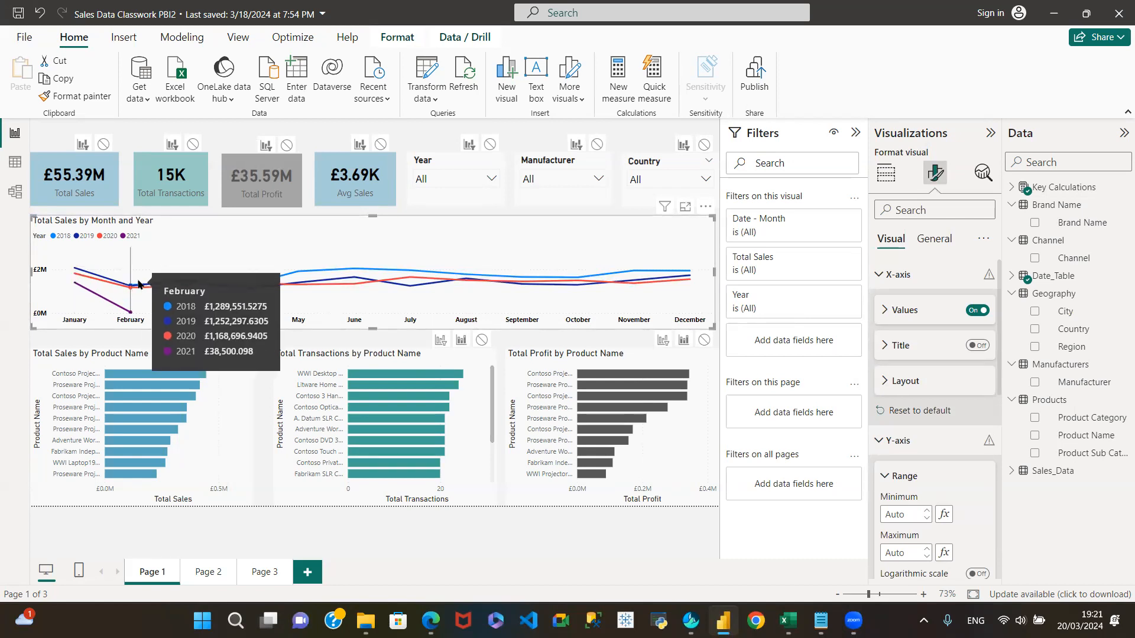
{"action": "mouse_move", "coordinate": [239, 281]}
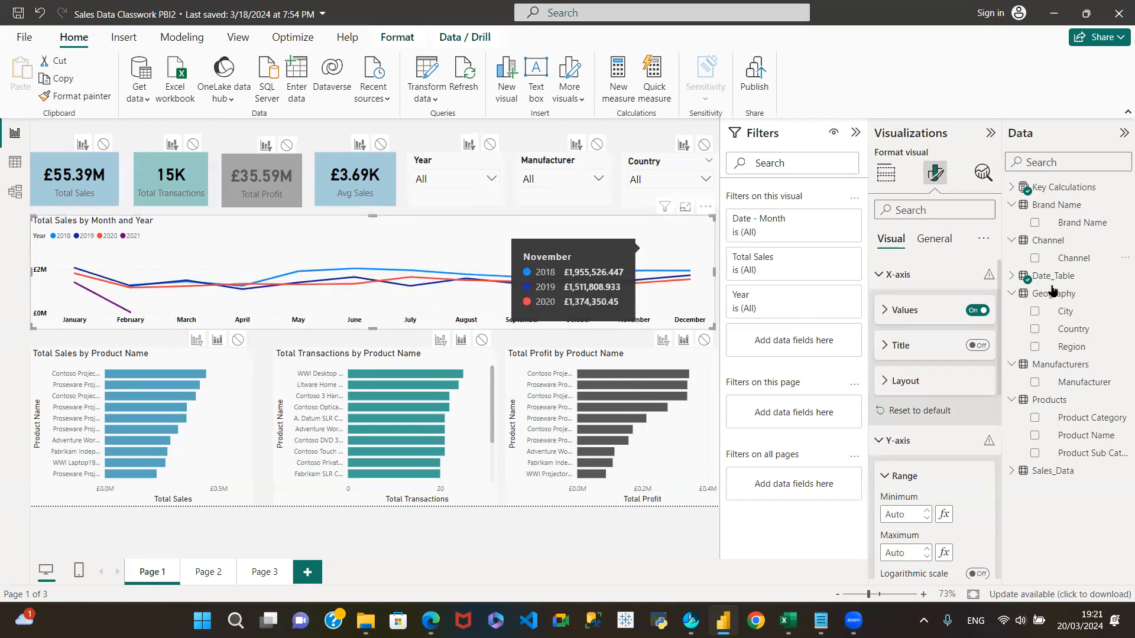
Step: Try out data labels on the Total Sales by Month and Year line chart
{"action": "left_click", "coordinate": [882, 441]}
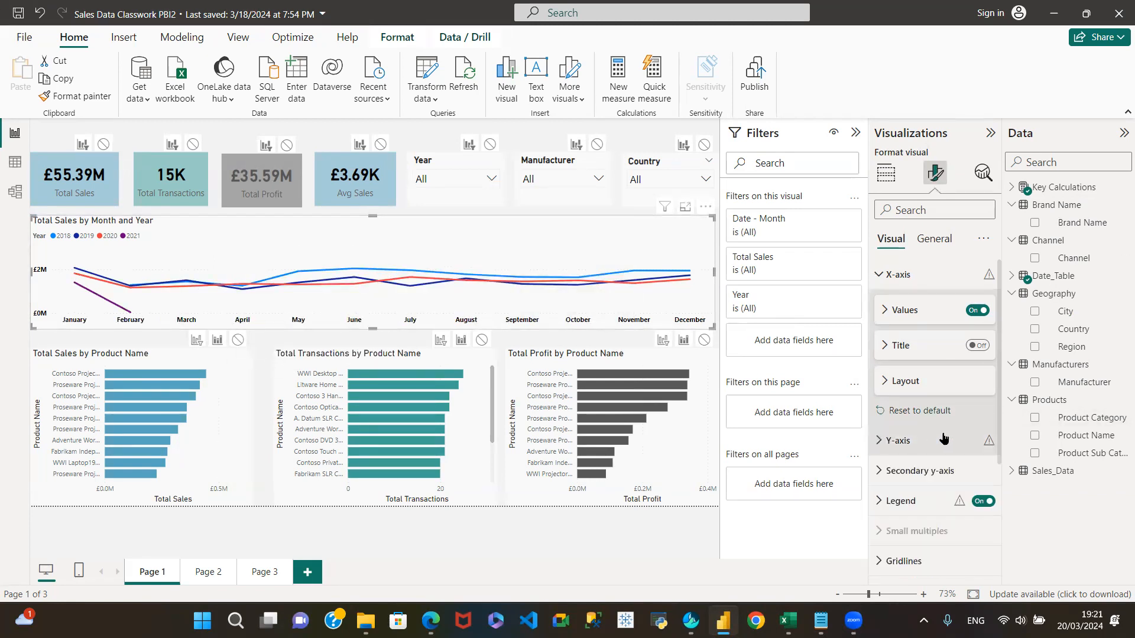
{"action": "scroll", "coordinate": [957, 443], "scroll_direction": "down", "scroll_amount": 3}
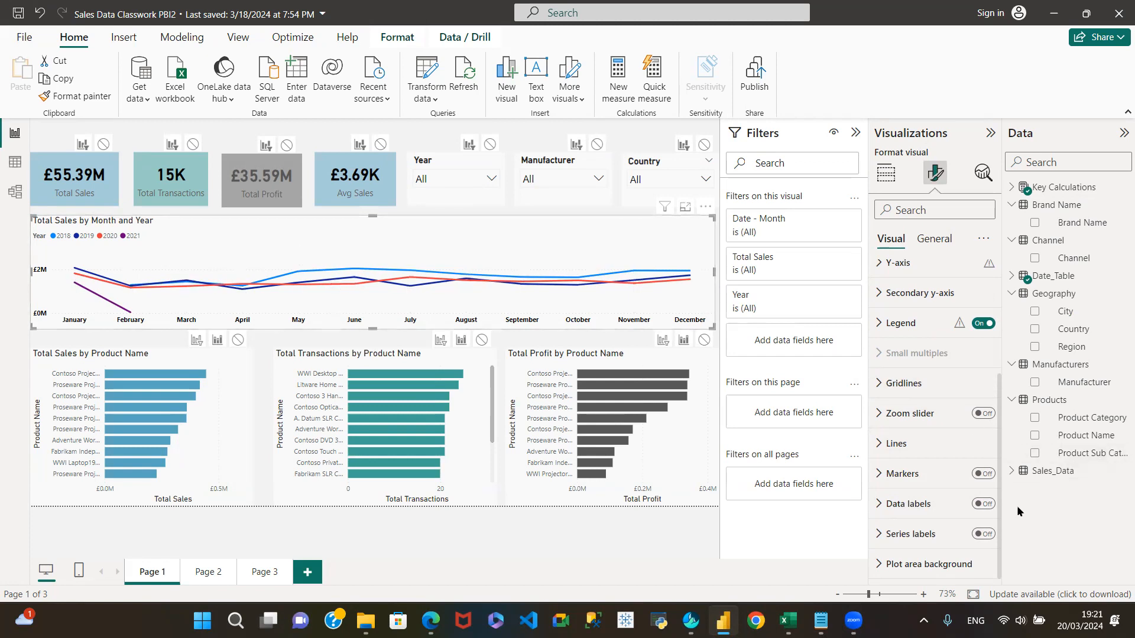
{"action": "left_click", "coordinate": [984, 505]}
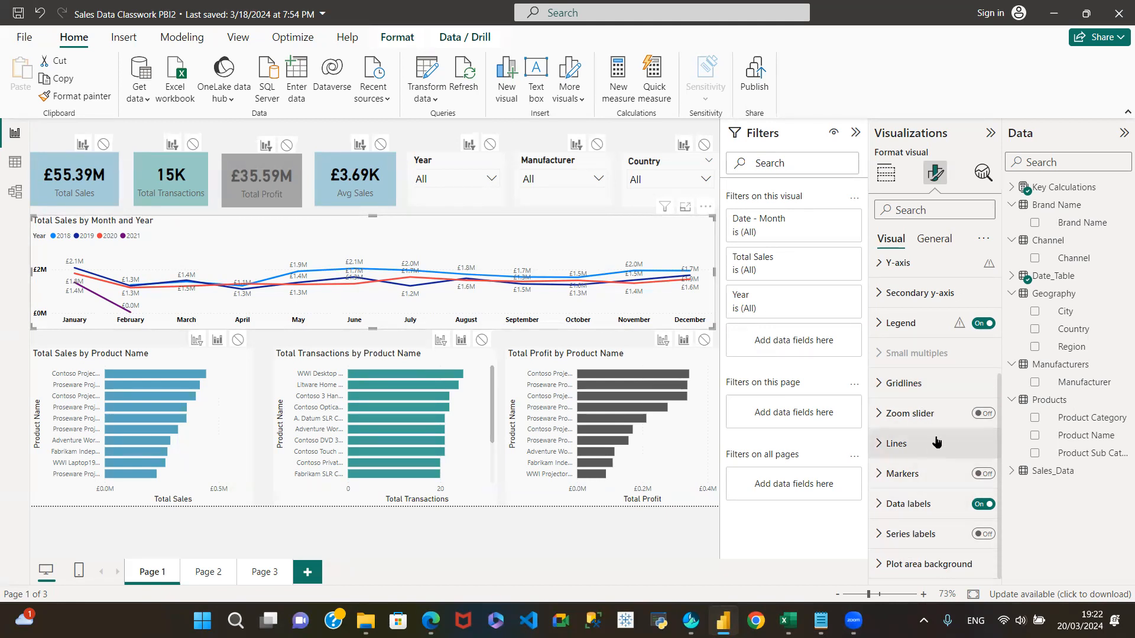
{"action": "left_click", "coordinate": [982, 506]}
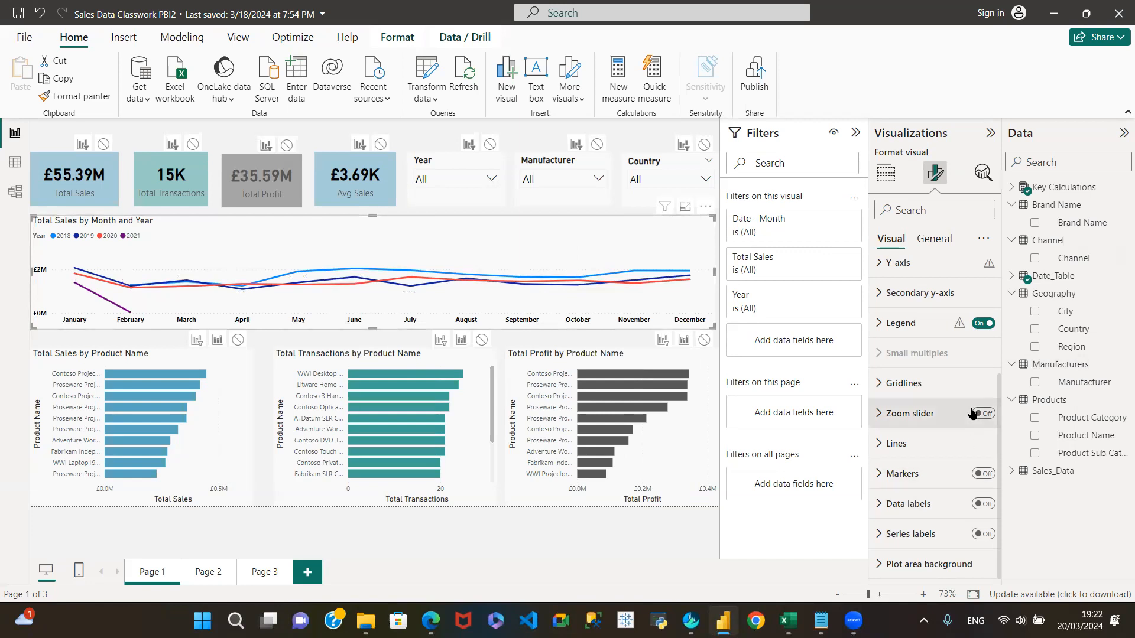
Step: Set the line chart's legend position to Top center
{"action": "left_click", "coordinate": [880, 325]}
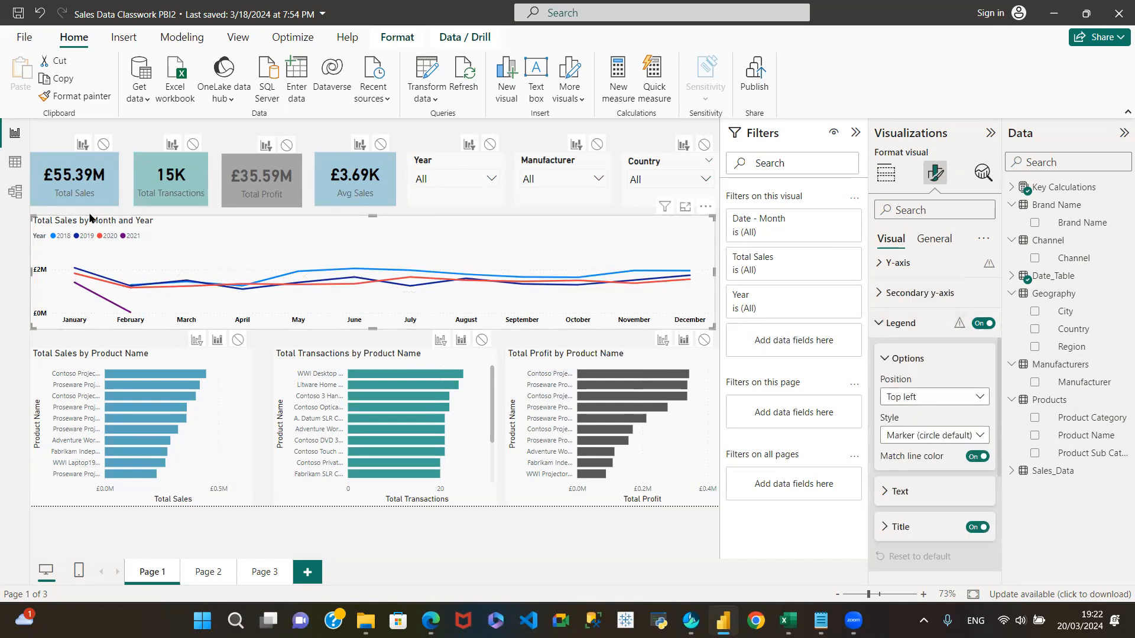
{"action": "left_click", "coordinate": [984, 401]}
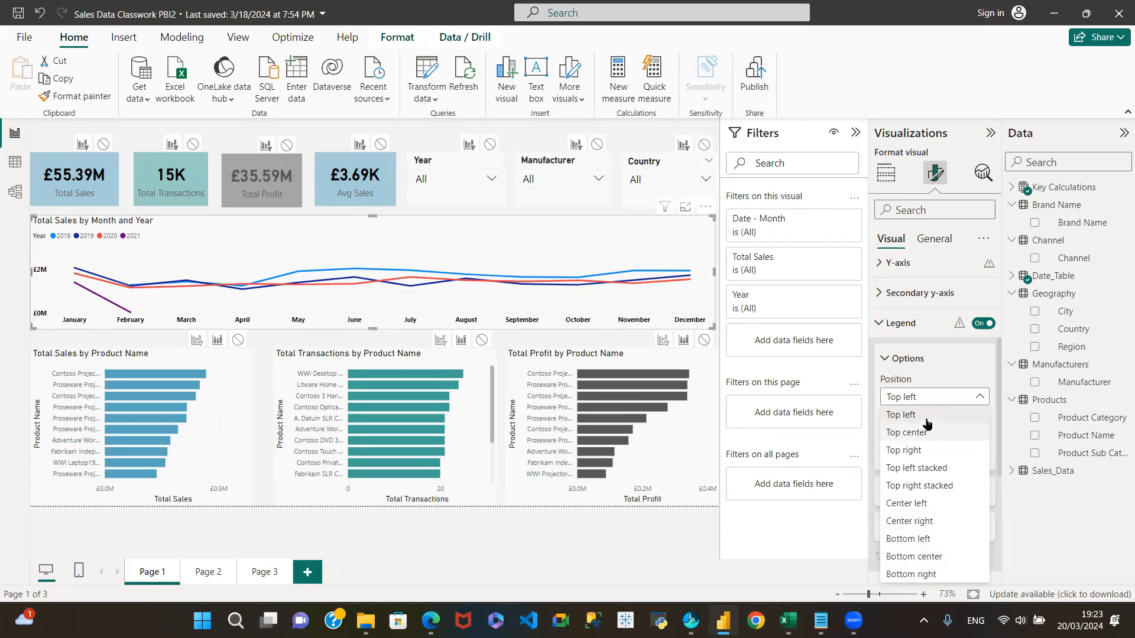
{"action": "left_click", "coordinate": [908, 433]}
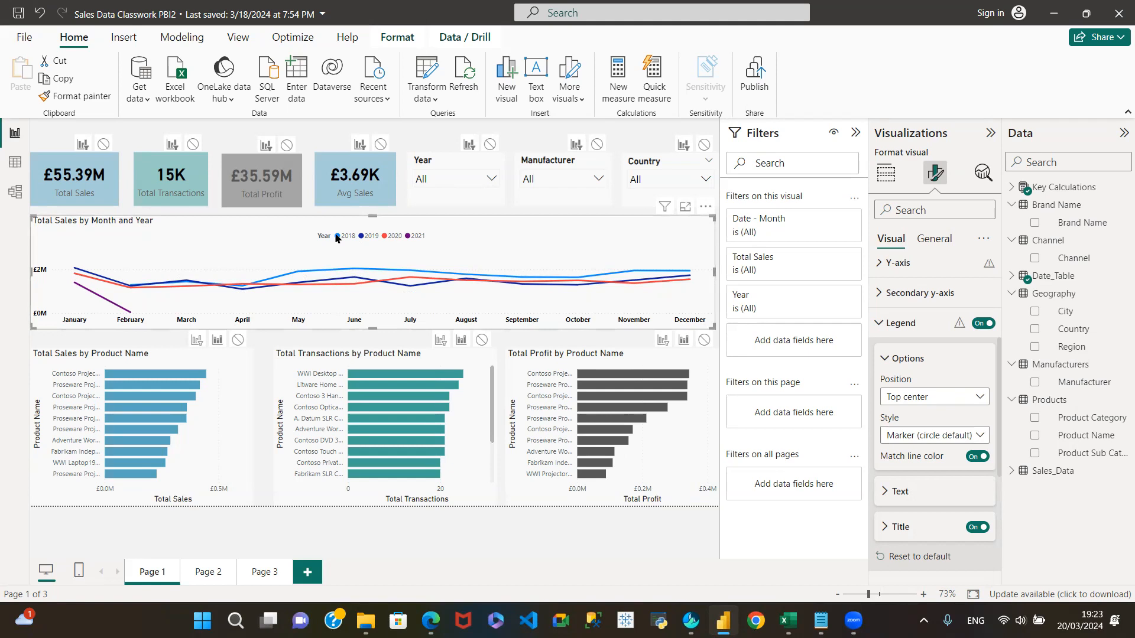
{"action": "left_click", "coordinate": [883, 359]}
Step: Center the title of the Total Sales by Month and Year line chart
{"action": "left_click", "coordinate": [933, 238]}
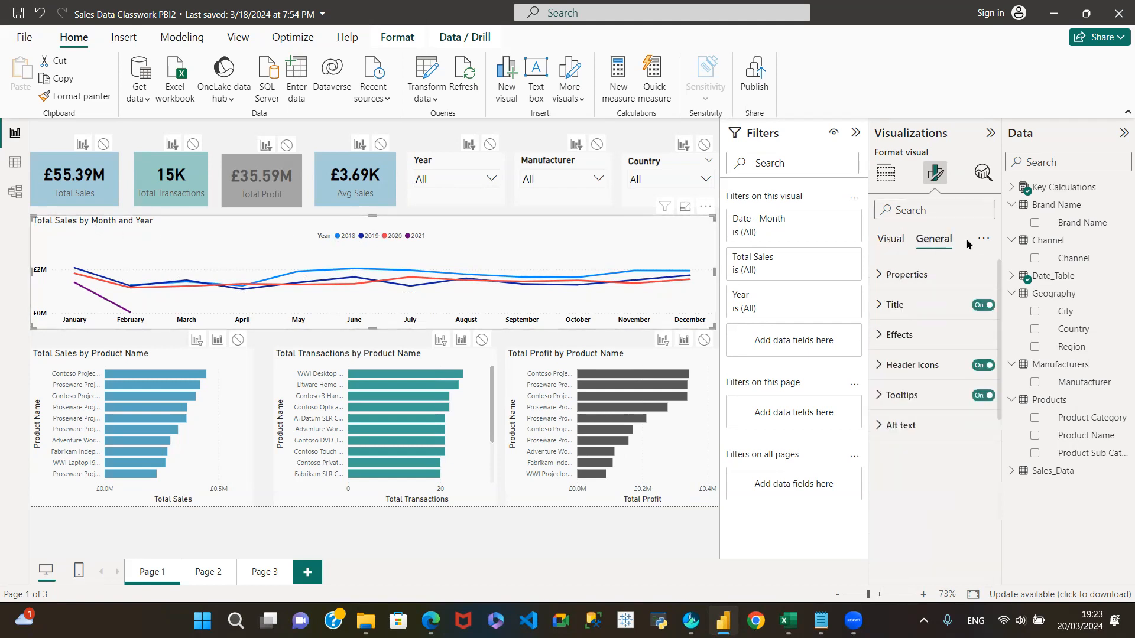
{"action": "left_click", "coordinate": [875, 305]}
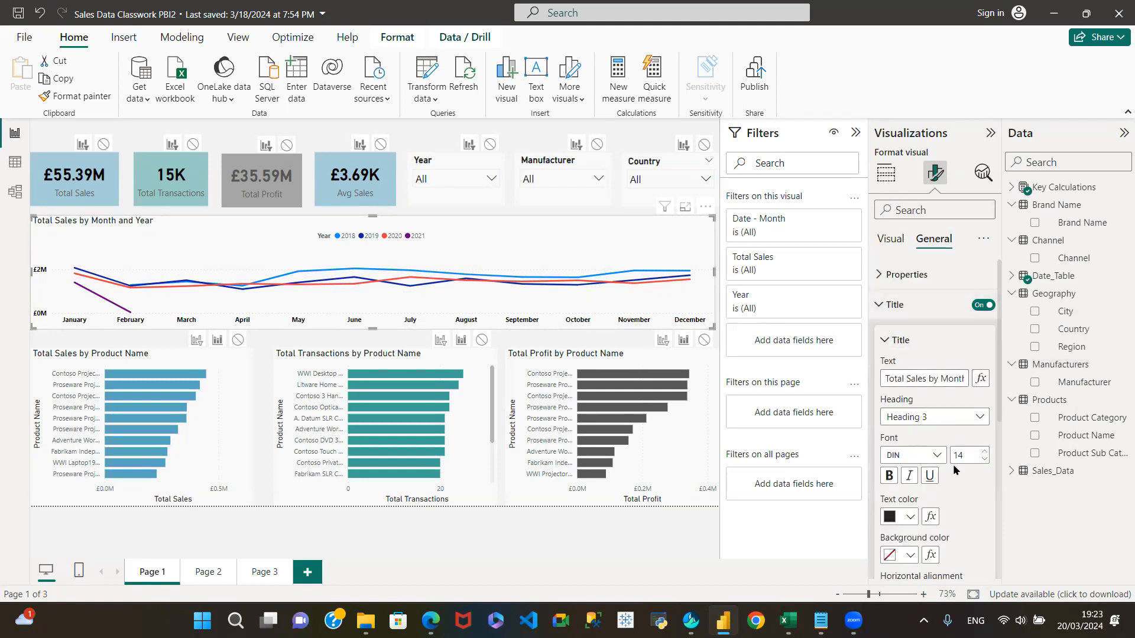
{"action": "scroll", "coordinate": [956, 497], "scroll_direction": "down", "scroll_amount": 3}
{"action": "left_click", "coordinate": [908, 503]}
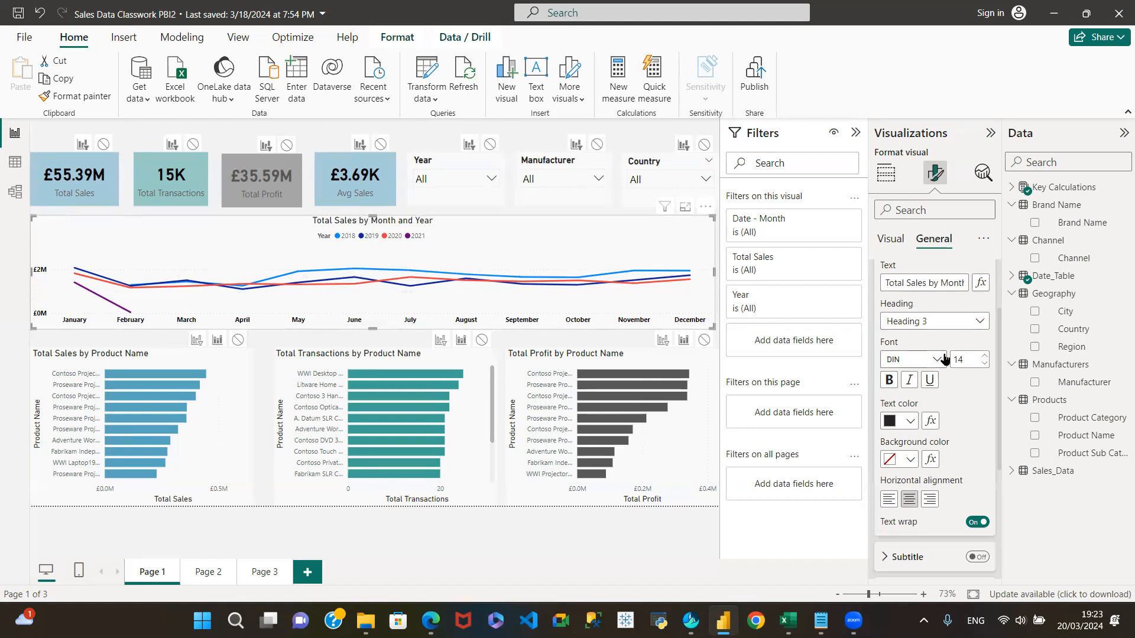
{"action": "scroll", "coordinate": [943, 368], "scroll_direction": "up", "scroll_amount": 3}
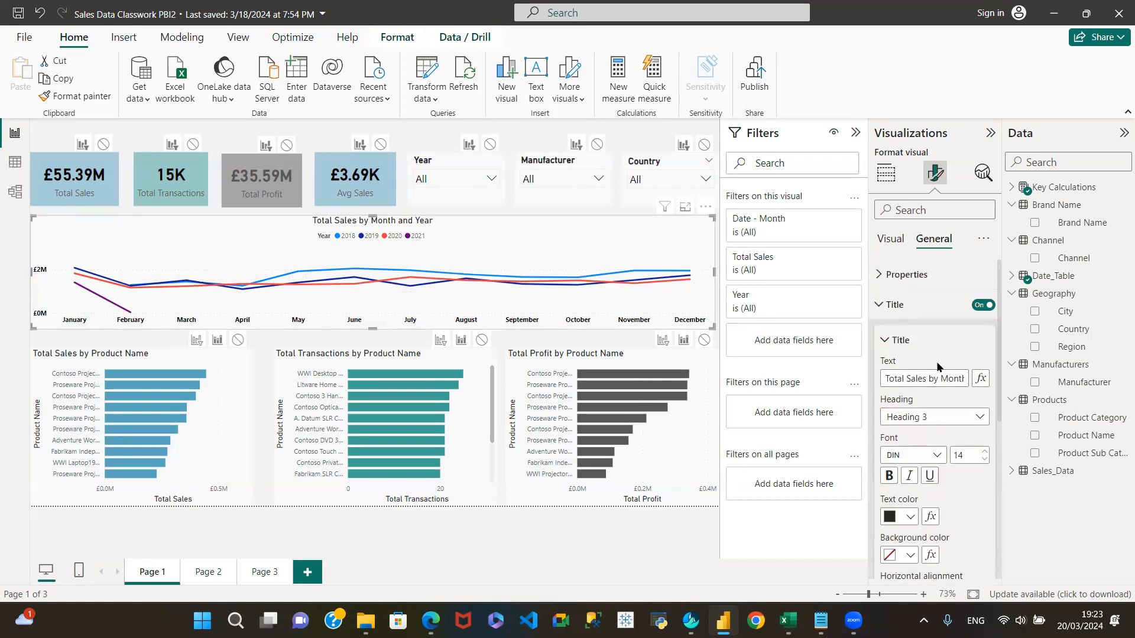
{"action": "left_click", "coordinate": [880, 341]}
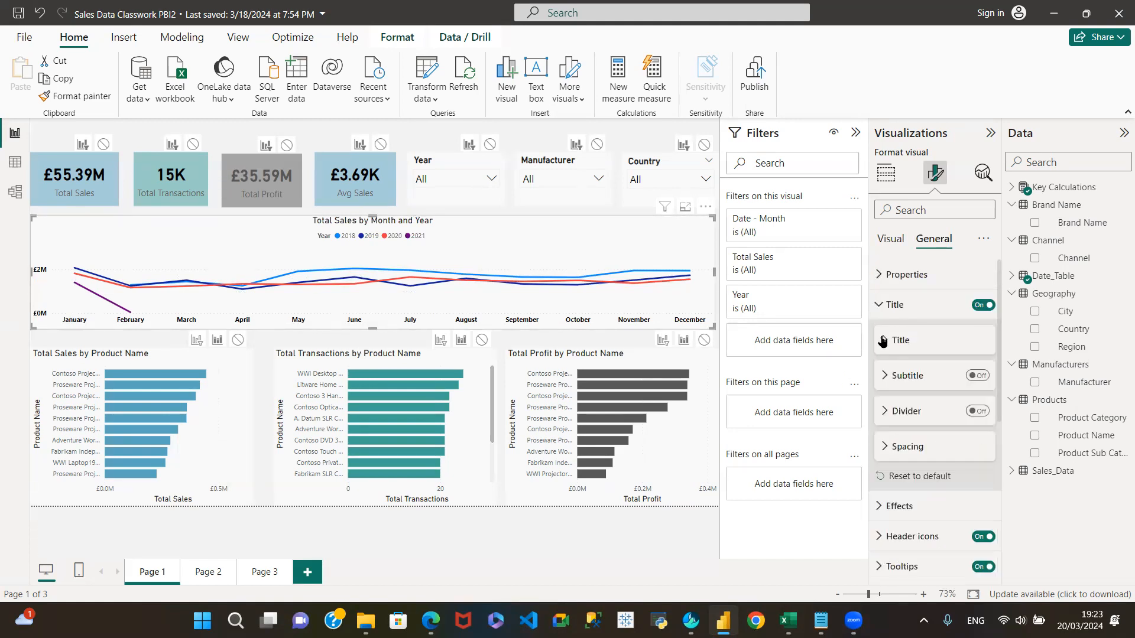
Step: Format the line chart's legend text as black, bold and size 10
{"action": "left_click", "coordinate": [897, 240]}
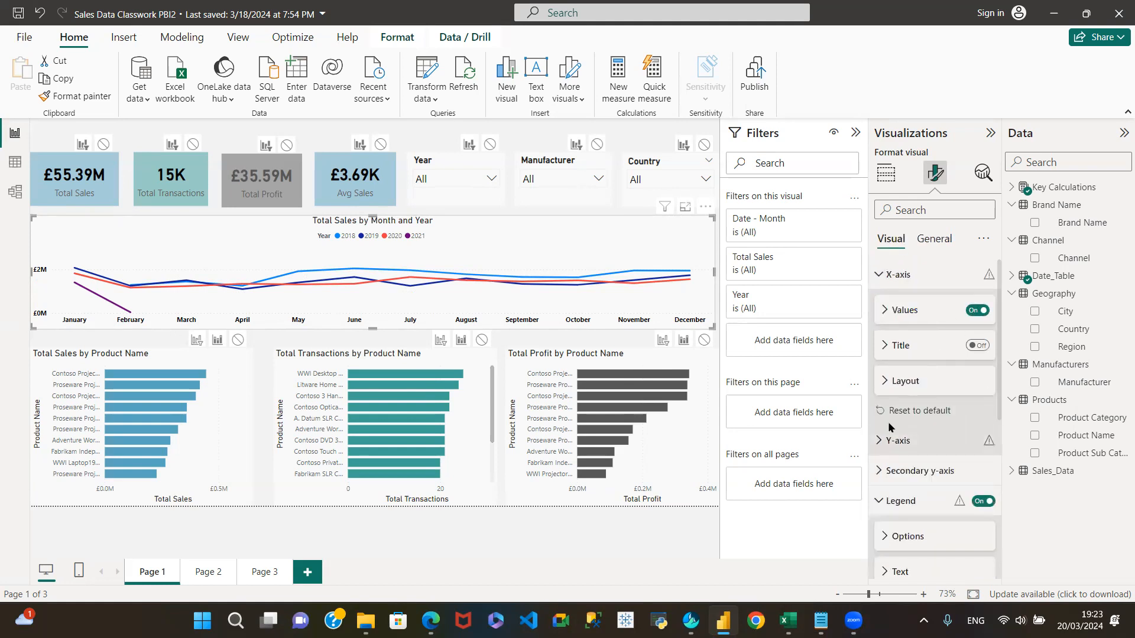
{"action": "left_click", "coordinate": [902, 500]}
{"action": "scroll", "coordinate": [976, 449], "scroll_direction": "down", "scroll_amount": 3}
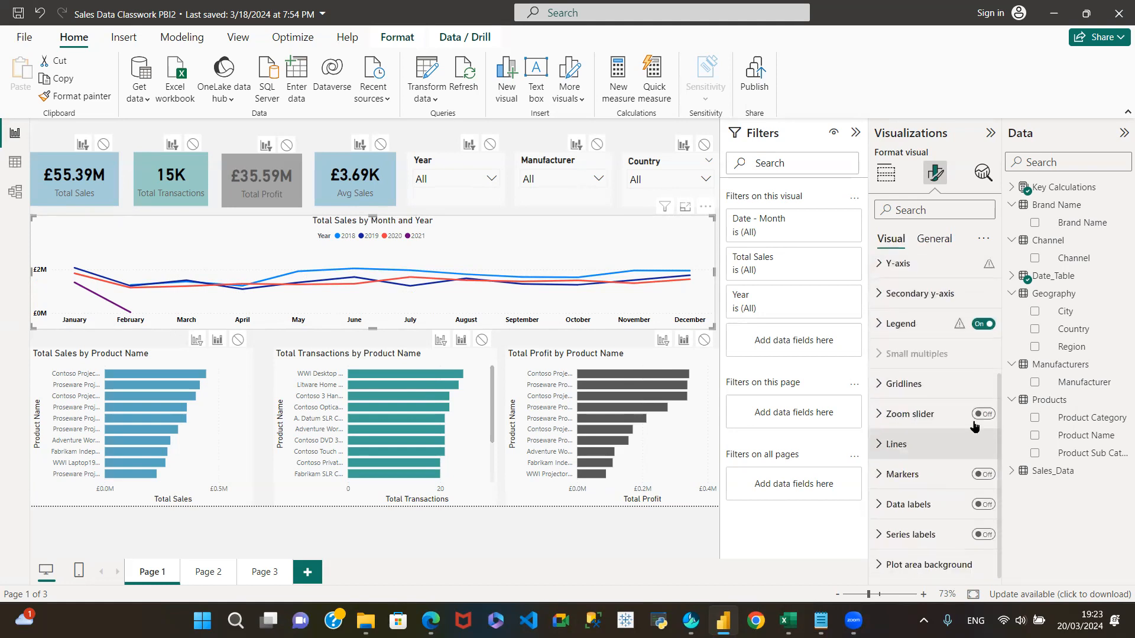
{"action": "left_click", "coordinate": [879, 326]}
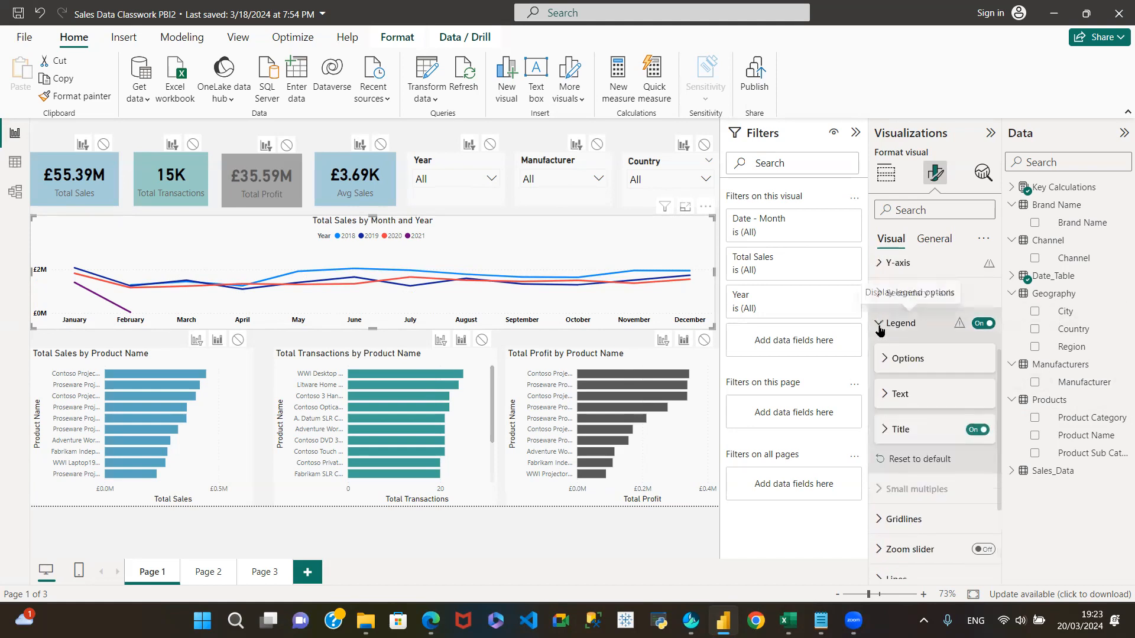
{"action": "left_click", "coordinate": [881, 395]}
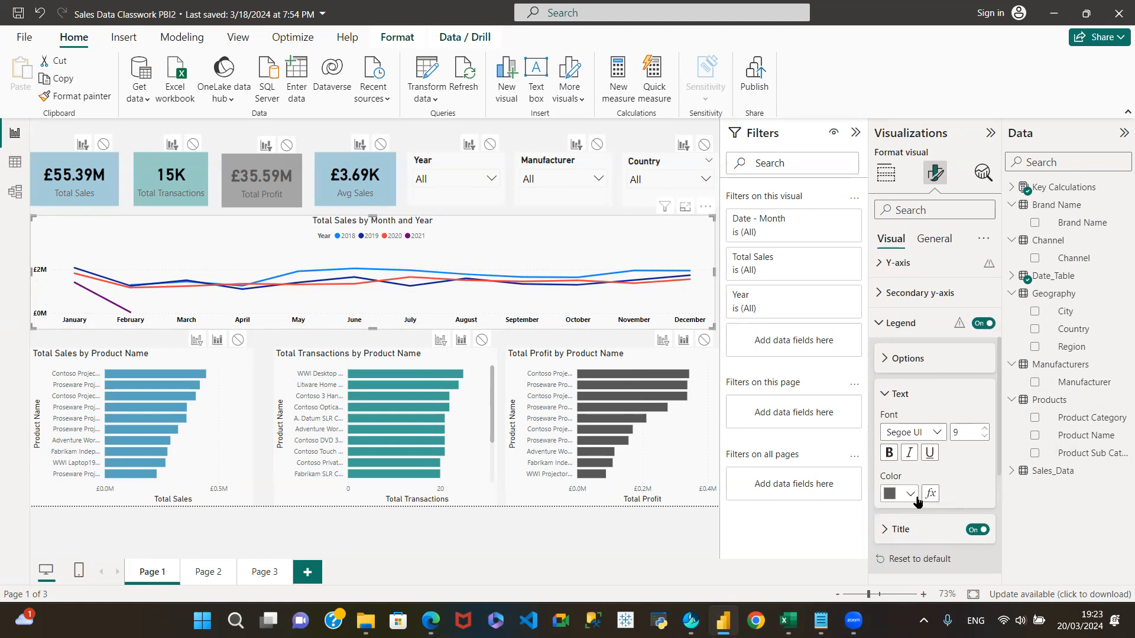
{"action": "left_click", "coordinate": [900, 494]}
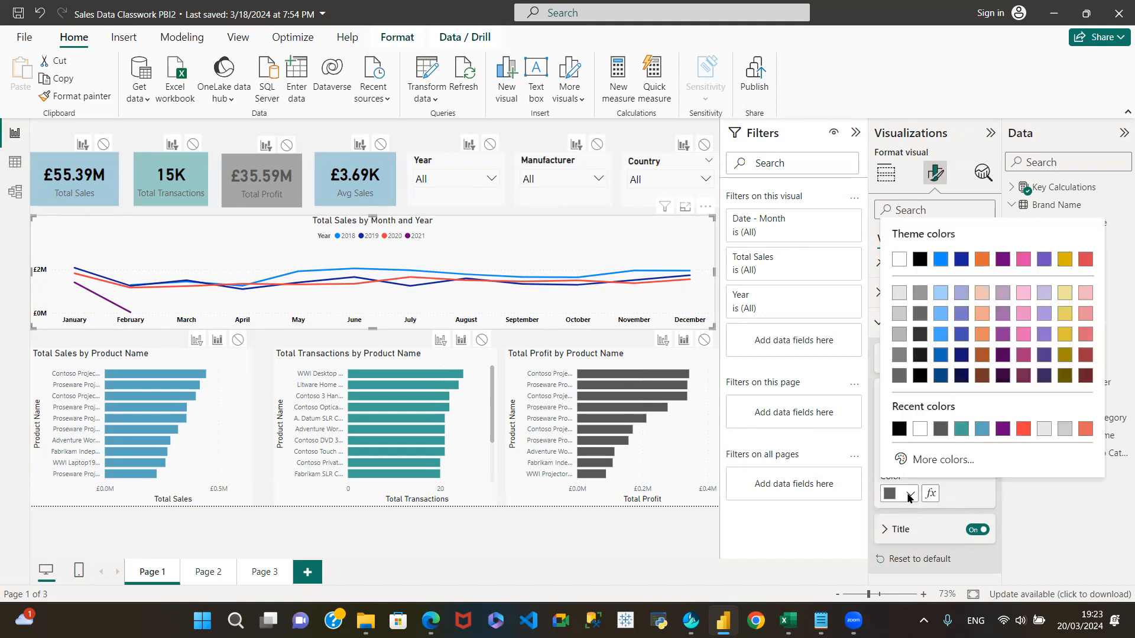
{"action": "left_click", "coordinate": [896, 431]}
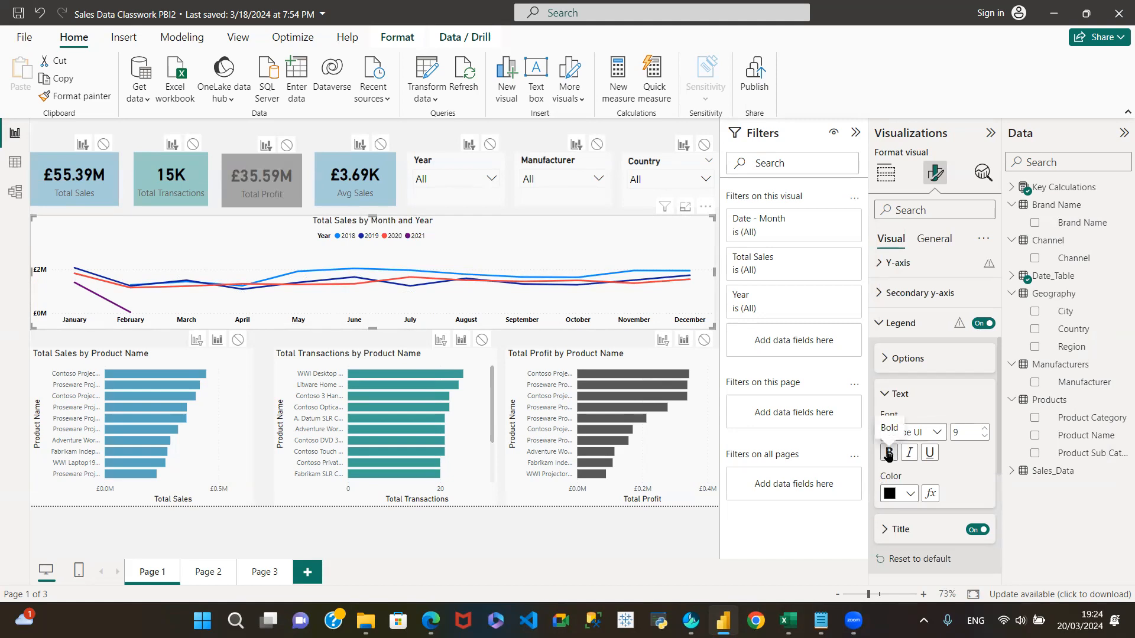
{"action": "left_click", "coordinate": [888, 454]}
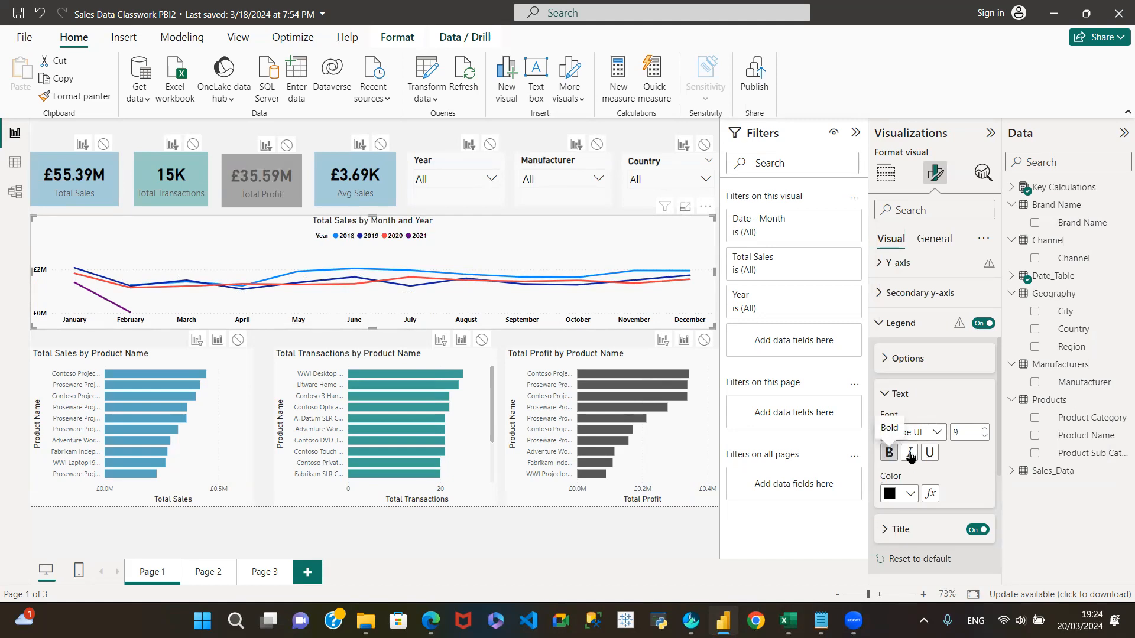
{"action": "left_click", "coordinate": [984, 428]}
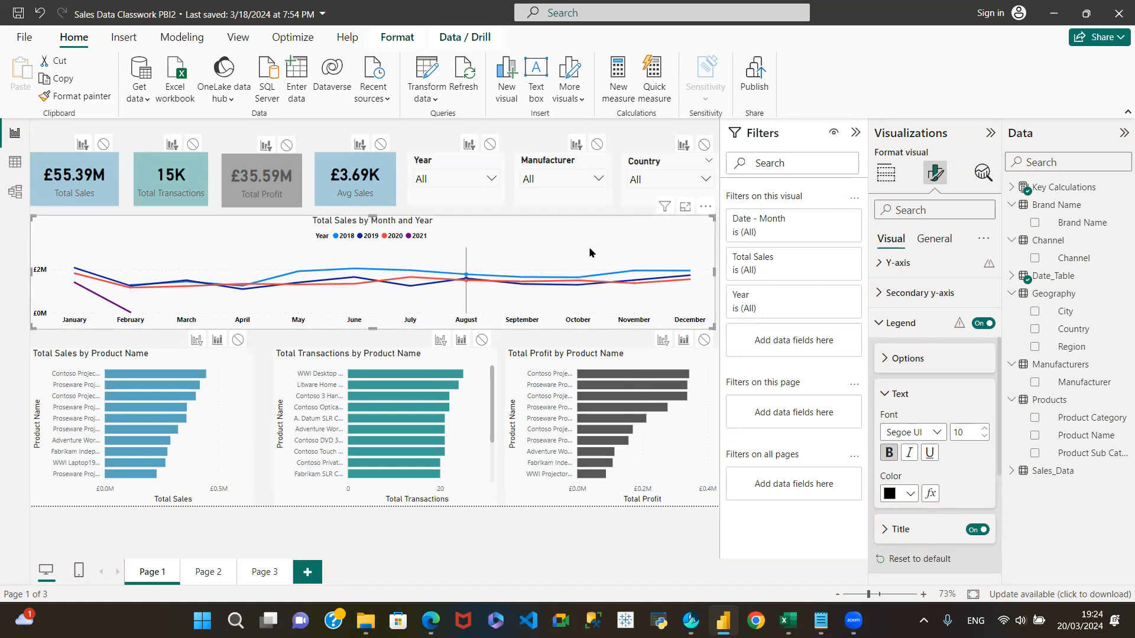
Step: Shorten the title of the Total Sales by Product Name bar chart to "Total Sales by Product"
{"action": "left_click", "coordinate": [150, 353]}
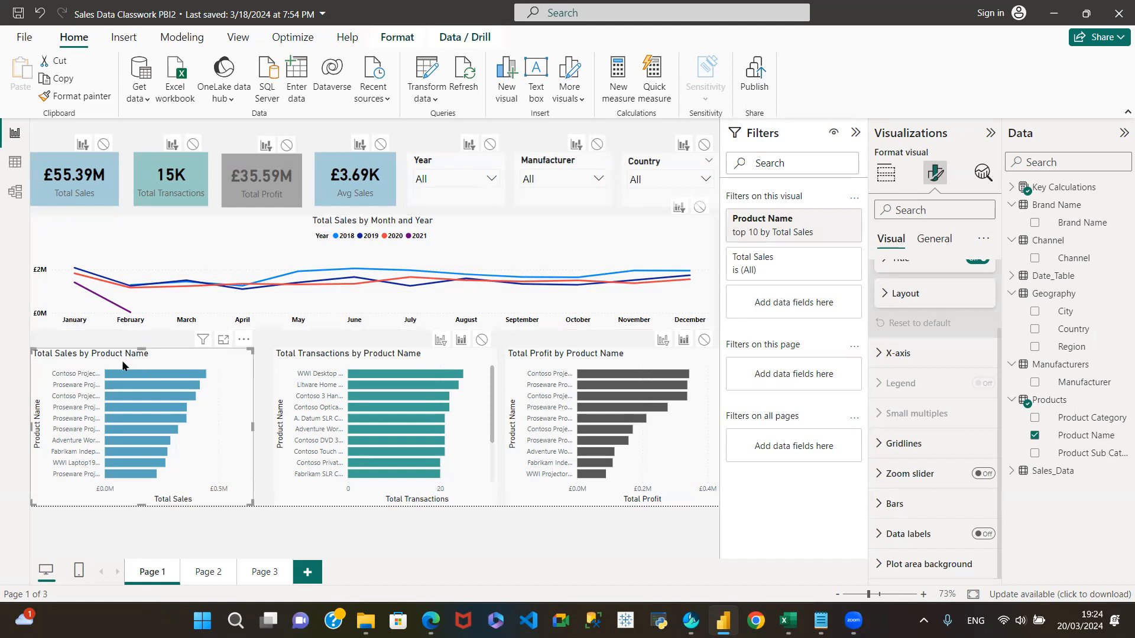
{"action": "left_click", "coordinate": [935, 239]}
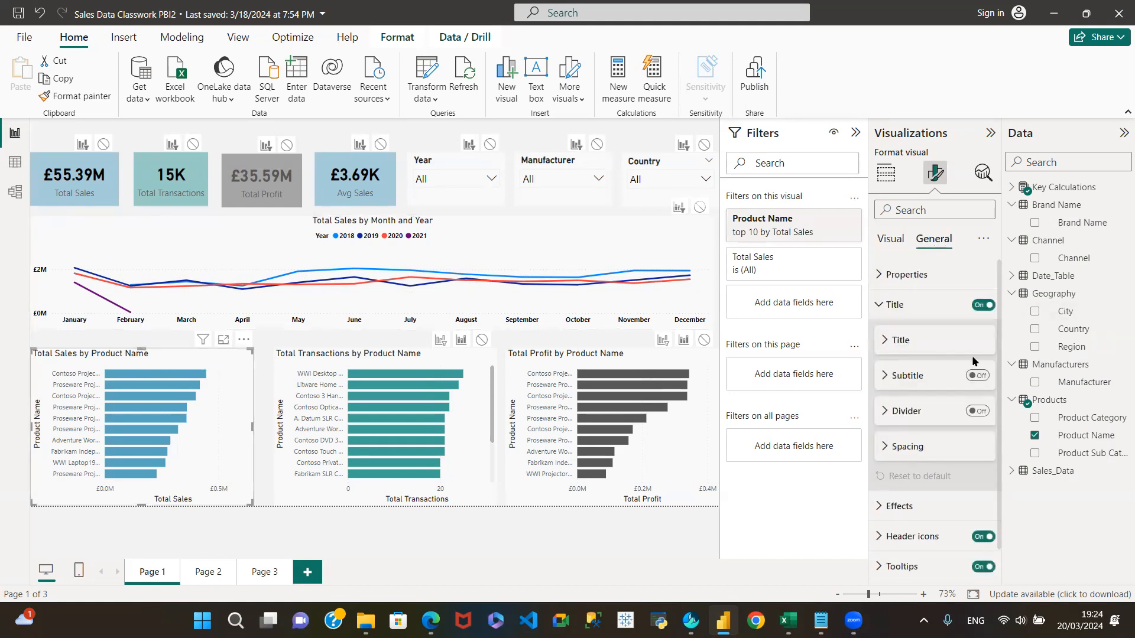
{"action": "left_click", "coordinate": [879, 305]}
{"action": "left_click", "coordinate": [882, 307]}
{"action": "left_click", "coordinate": [884, 340]}
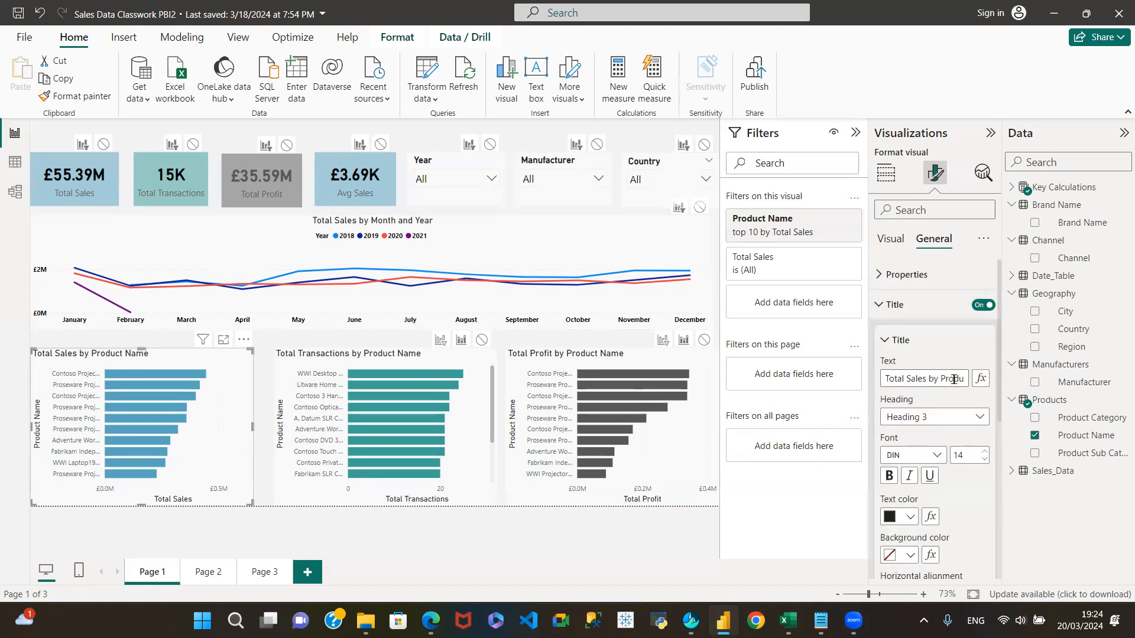
{"action": "left_click", "coordinate": [967, 377]}
{"action": "key", "text": "Right"}
{"action": "key", "text": "Right"}
{"action": "key", "text": "Right"}
{"action": "key", "text": "Right"}
{"action": "key", "text": "Right"}
{"action": "key", "text": "Right"}
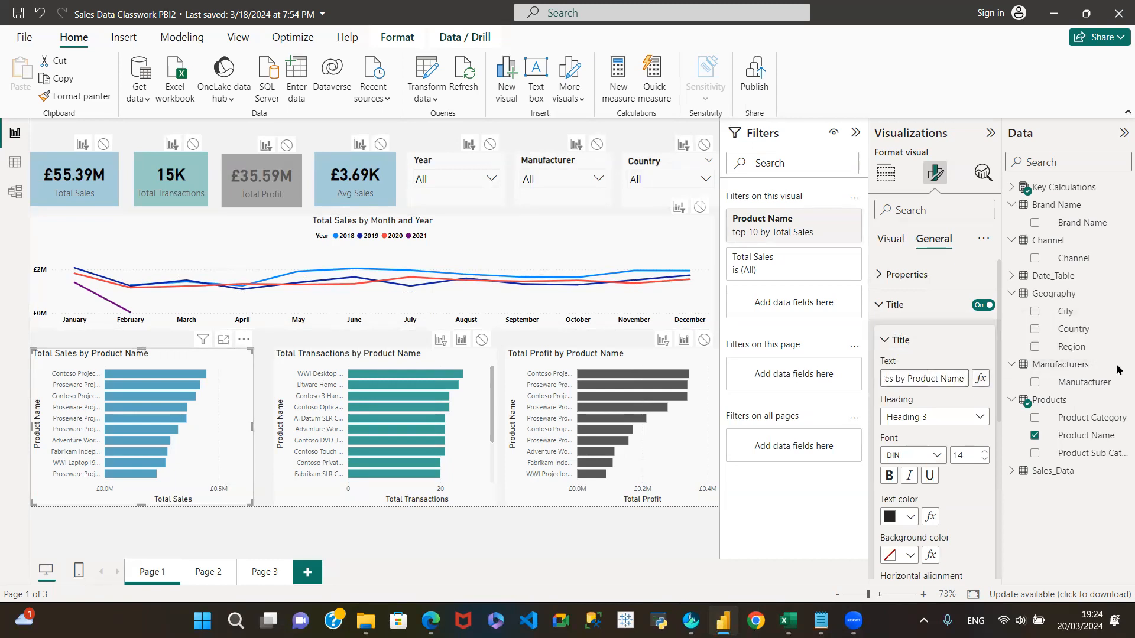
{"action": "key", "text": "Left"}
{"action": "key", "text": "Left"}
{"action": "key", "text": "Left"}
{"action": "key", "text": "Left"}
{"action": "key", "text": "Left"}
{"action": "key", "text": "Left"}
{"action": "key", "text": "Left"}
{"action": "key", "text": "Left"}
{"action": "key", "text": "Left"}
{"action": "key", "text": "Left"}
{"action": "key", "text": "Left"}
{"action": "key", "text": "Left"}
{"action": "key", "text": "Left"}
{"action": "key", "text": "Left"}
{"action": "key", "text": "Left"}
{"action": "key", "text": "Left"}
{"action": "key", "text": "Left"}
{"action": "key", "text": "Left"}
{"action": "key", "text": "Left"}
{"action": "key", "text": "Left"}
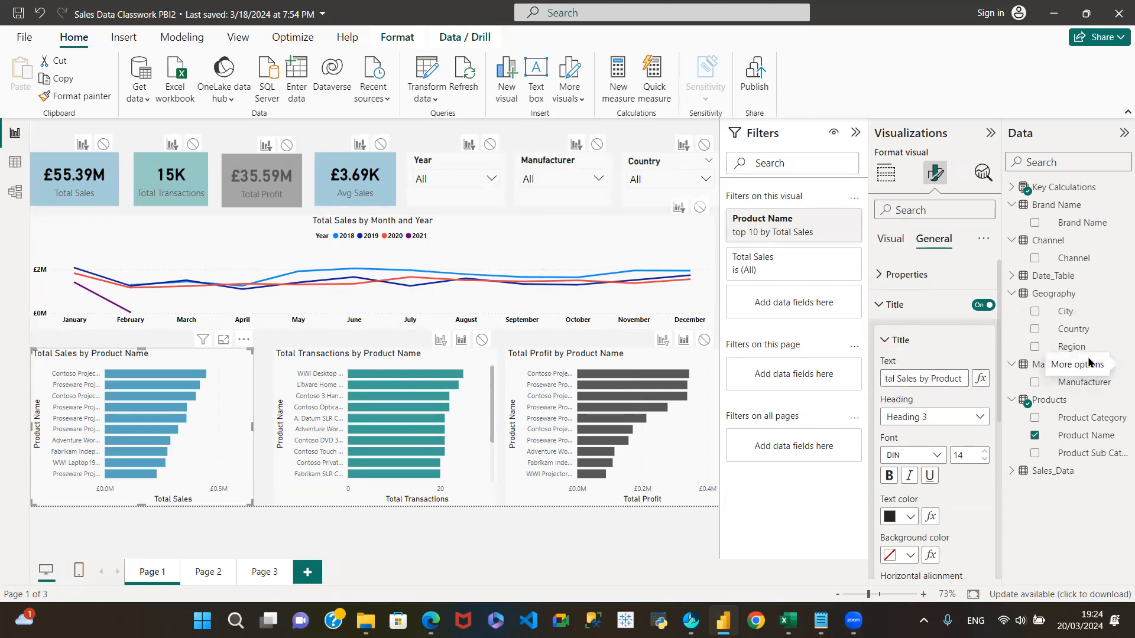
{"action": "key", "text": "BackSpace"}
Step: Center the title of the Total Sales by Product bar chart
{"action": "left_click", "coordinate": [941, 423]}
{"action": "left_click", "coordinate": [941, 421]}
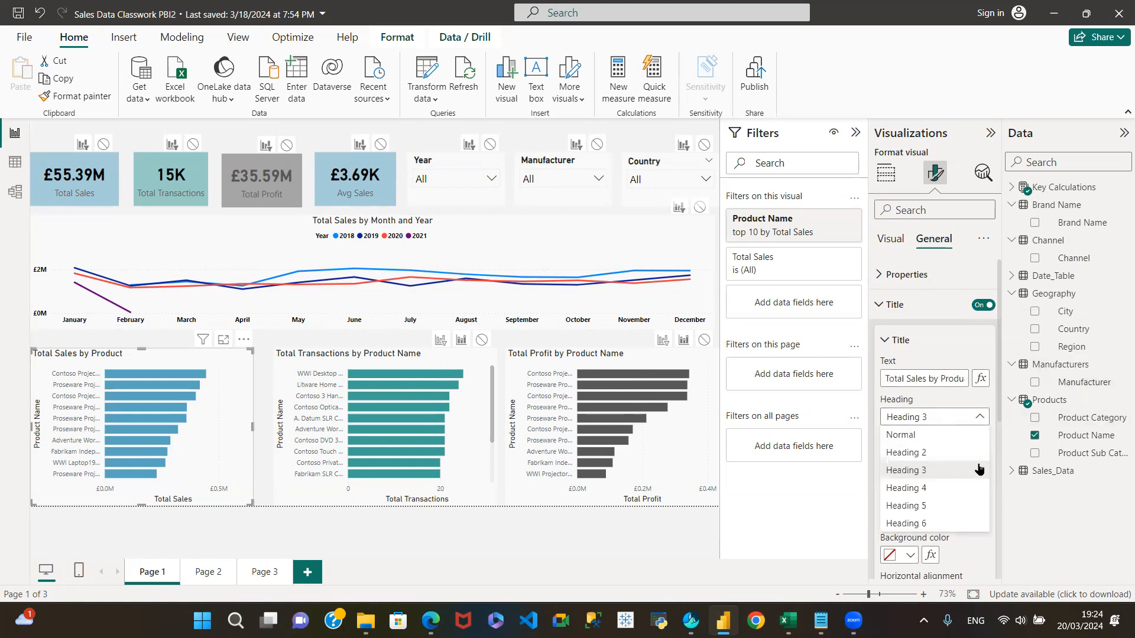
{"action": "left_click", "coordinate": [936, 325]}
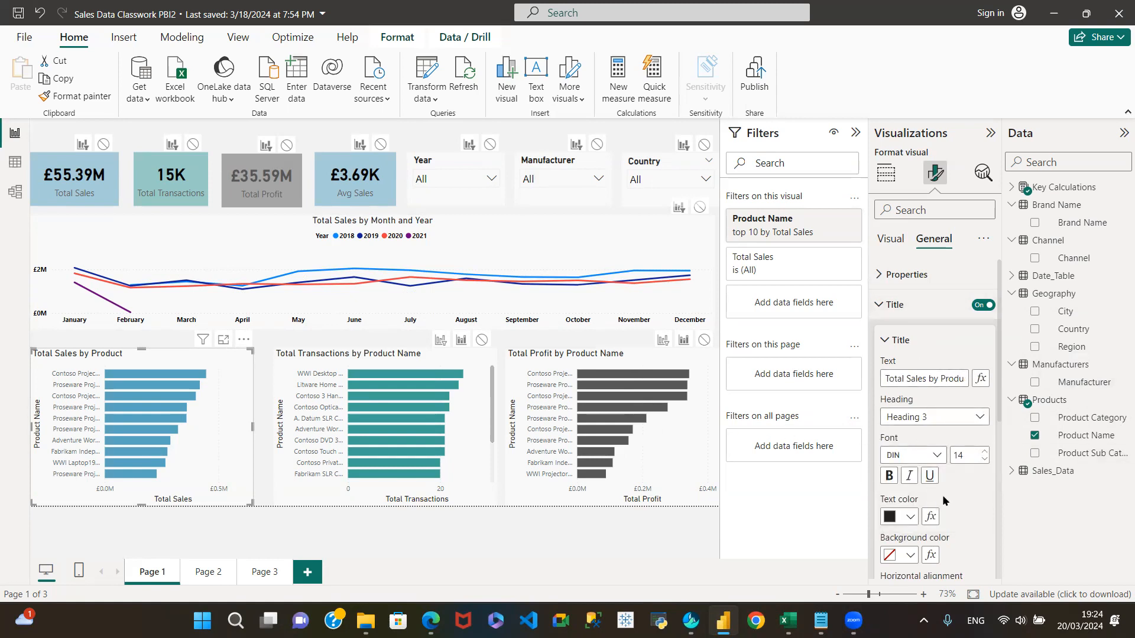
{"action": "scroll", "coordinate": [944, 500], "scroll_direction": "down", "scroll_amount": 3}
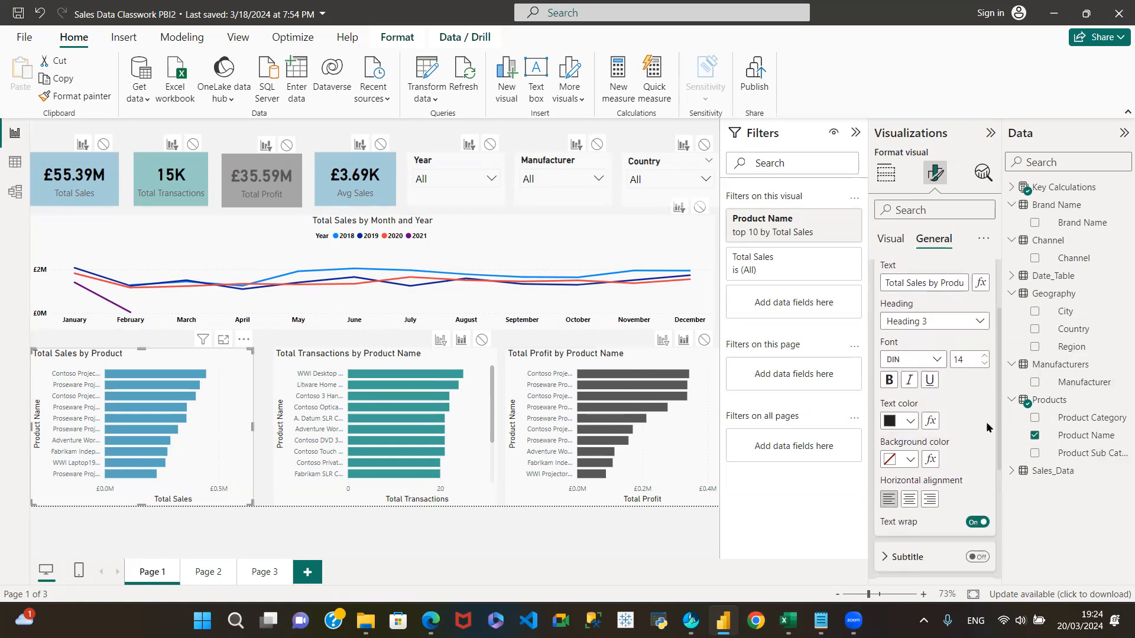
{"action": "left_click", "coordinate": [910, 500]}
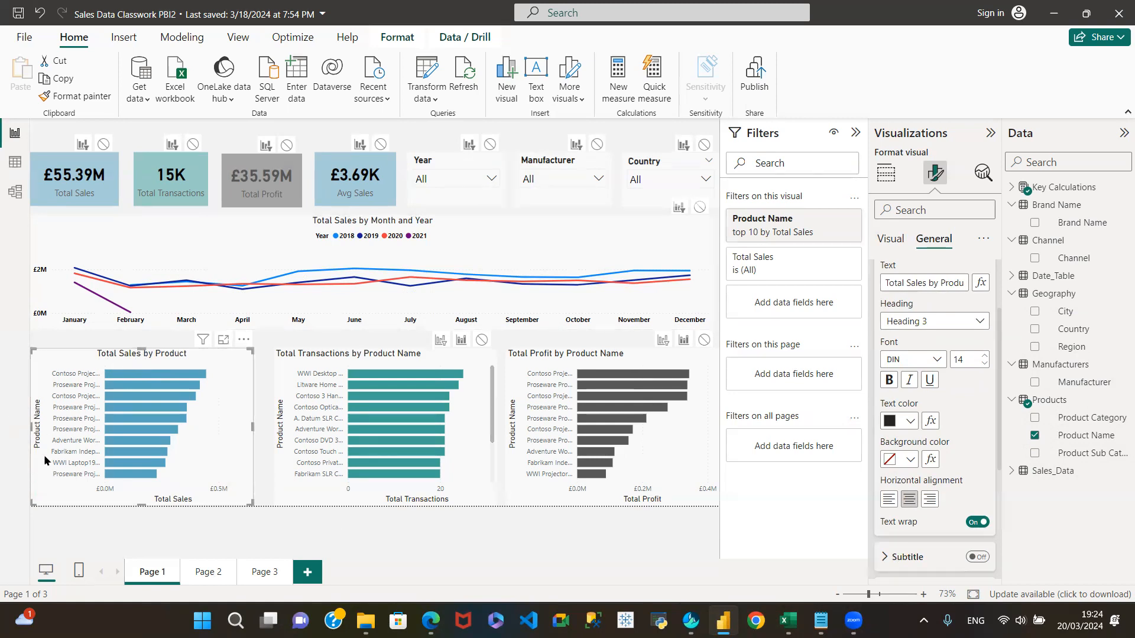
Step: Turn off the Y-axis and X-axis titles of the Total Sales by Product bar chart
{"action": "left_click", "coordinate": [891, 239]}
{"action": "left_click", "coordinate": [933, 303]}
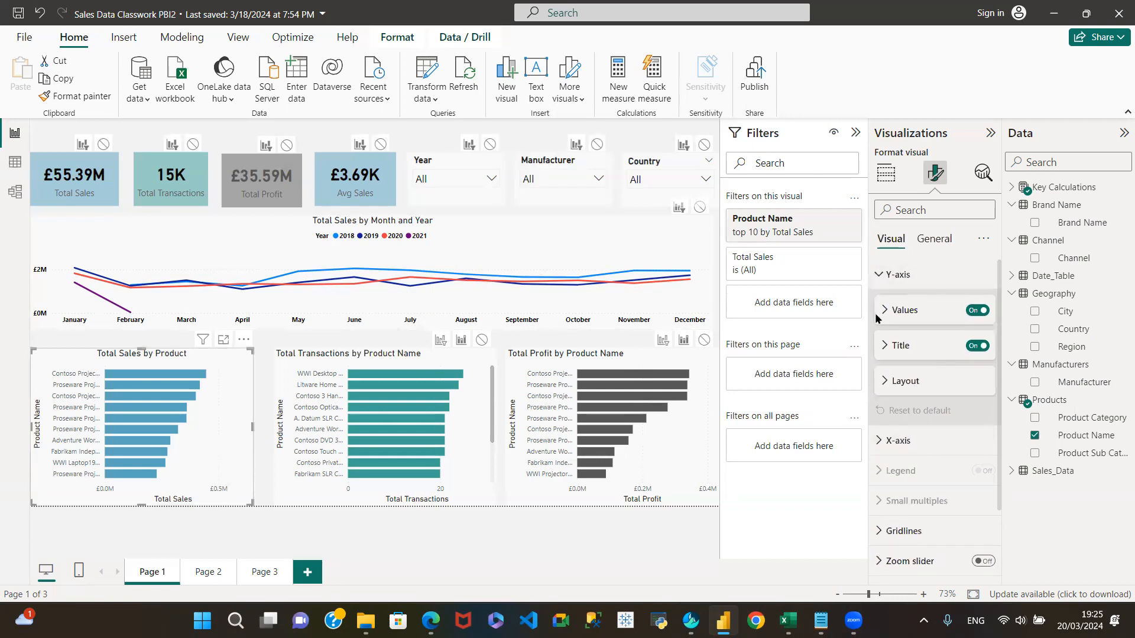
{"action": "left_click", "coordinate": [879, 276]}
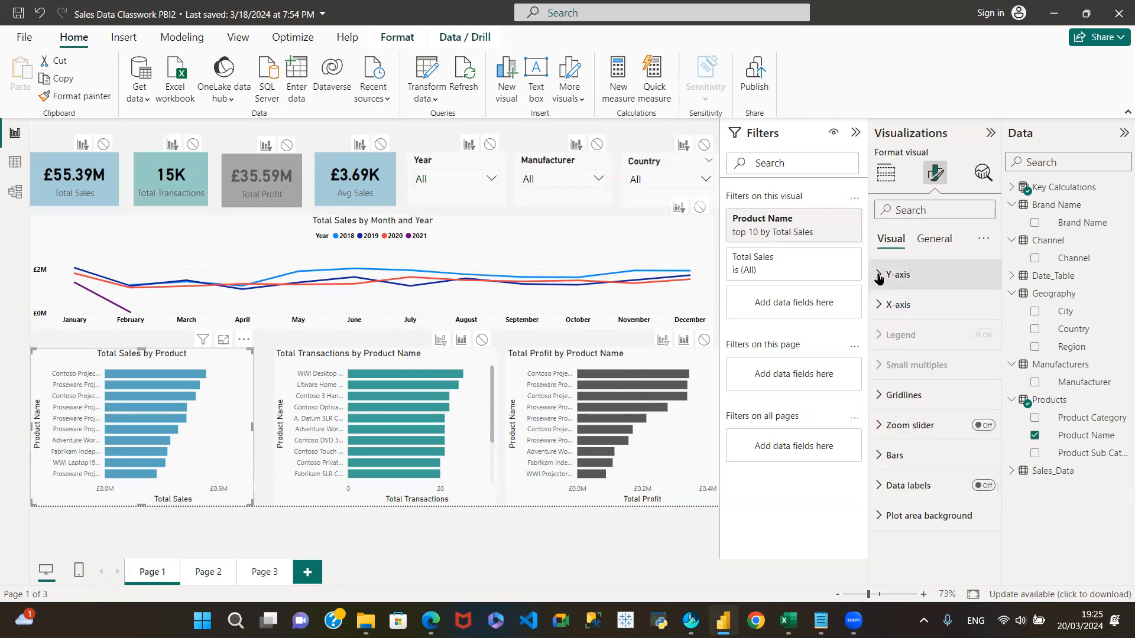
{"action": "left_click", "coordinate": [877, 277]}
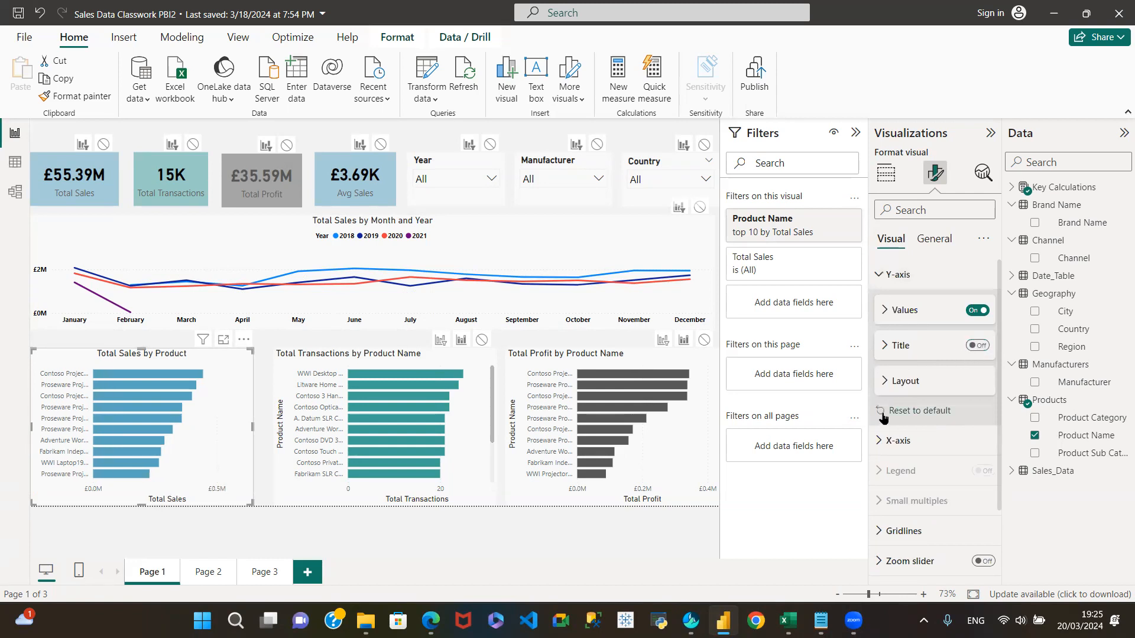
{"action": "left_click", "coordinate": [881, 275]}
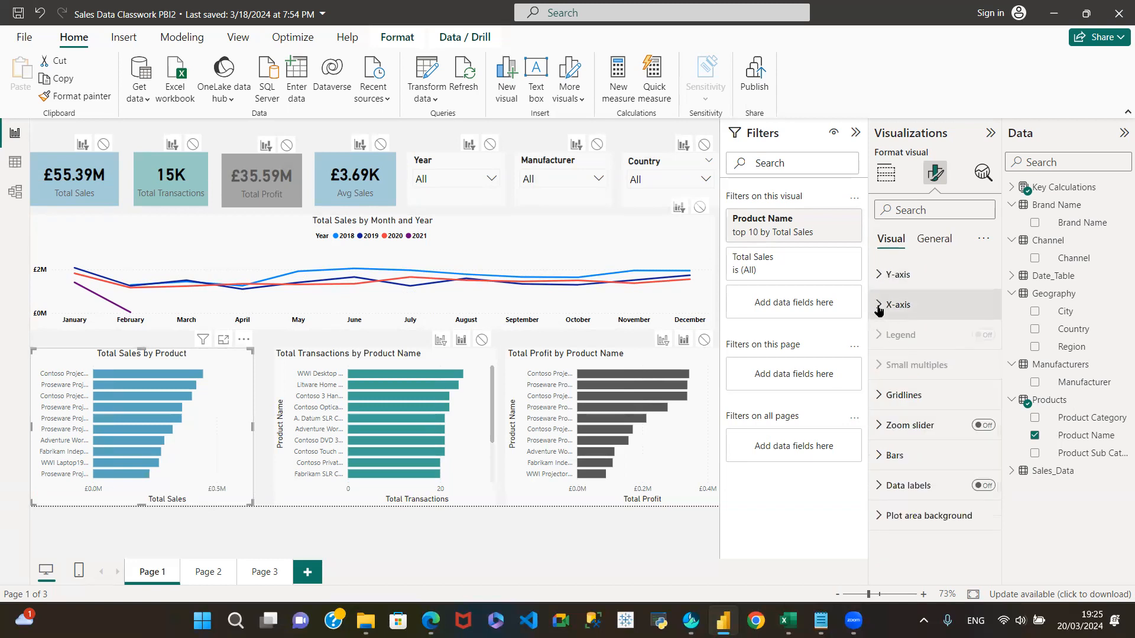
{"action": "left_click", "coordinate": [887, 309]}
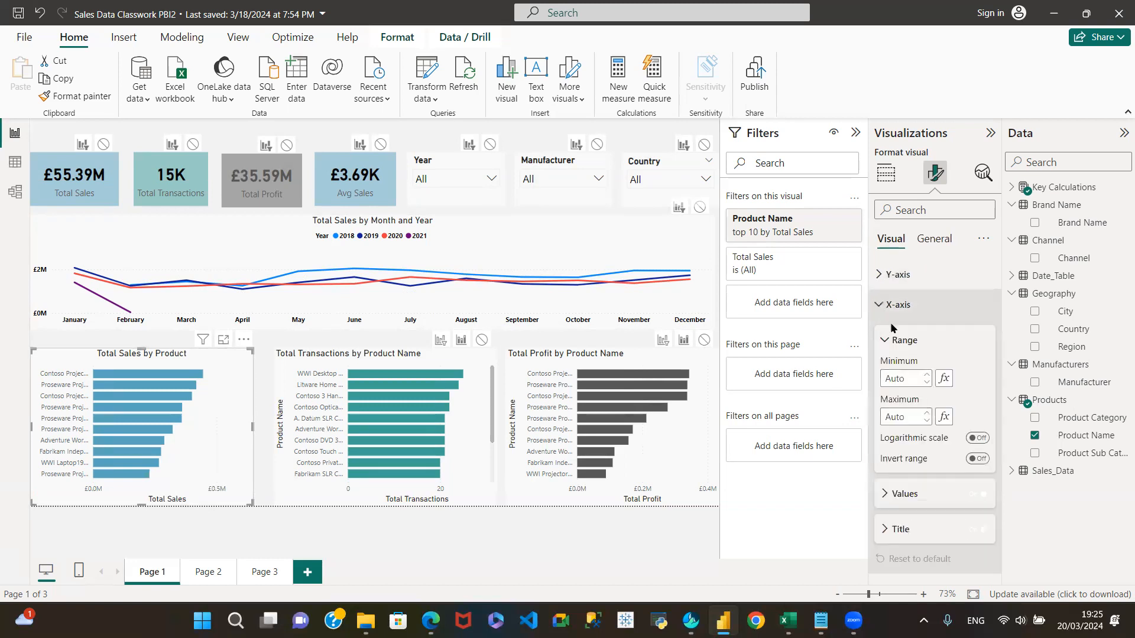
{"action": "left_click", "coordinate": [978, 530]}
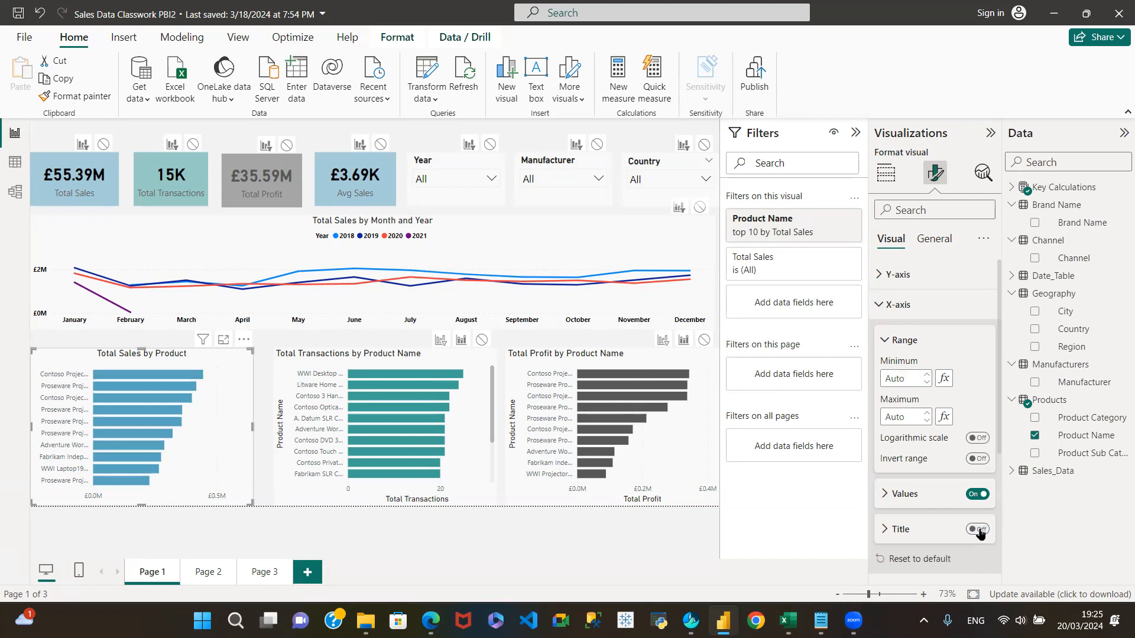
Step: Format the Y-axis product name labels of the Total Sales by Product chart as black, bold and size 10
{"action": "left_click", "coordinate": [880, 273]}
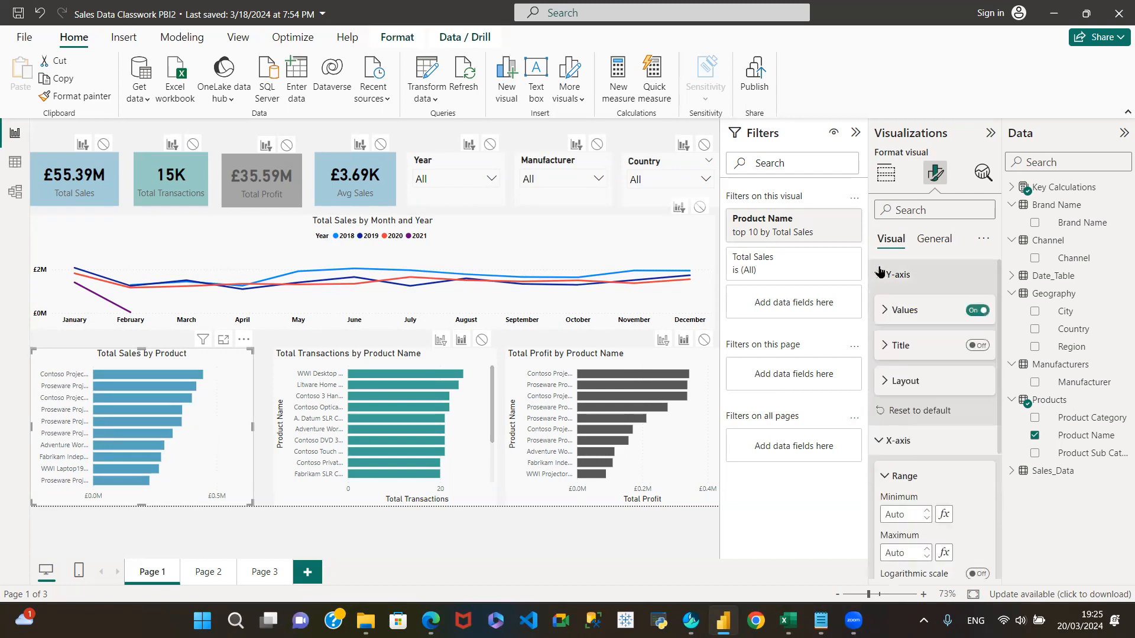
{"action": "left_click", "coordinate": [883, 312]}
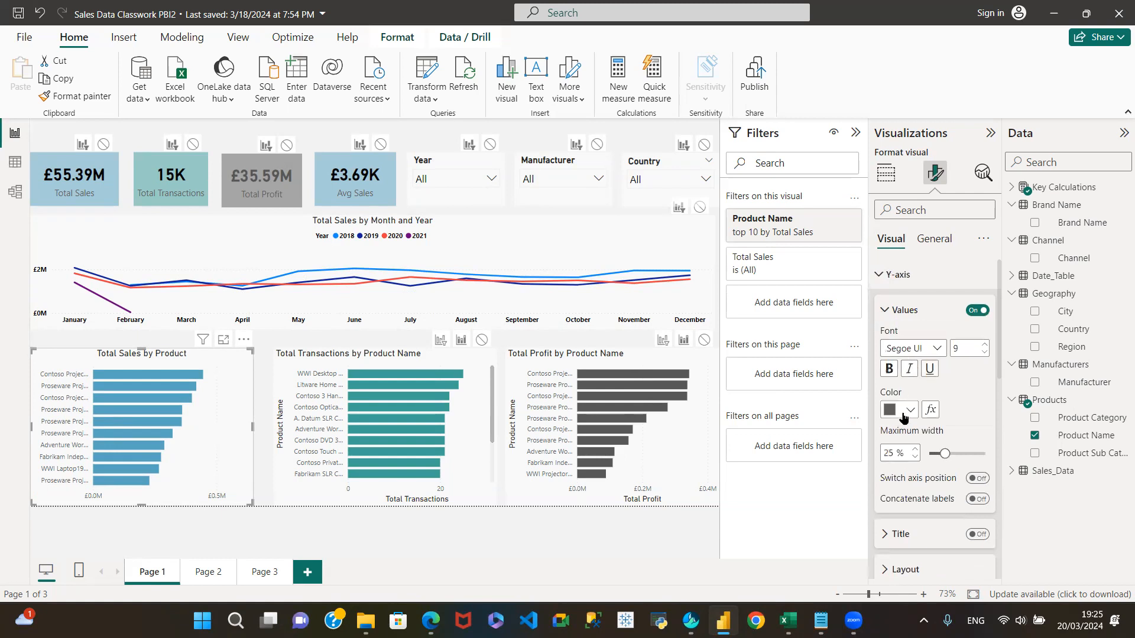
{"action": "left_click", "coordinate": [904, 414]}
{"action": "left_click", "coordinate": [902, 348]}
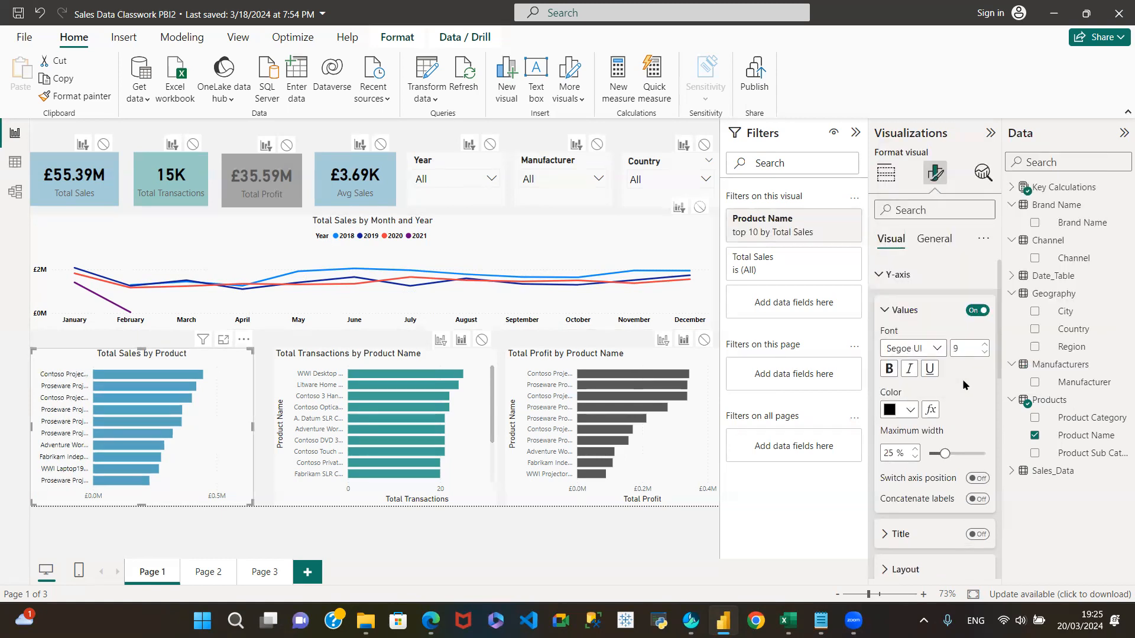
{"action": "left_click", "coordinate": [983, 346]}
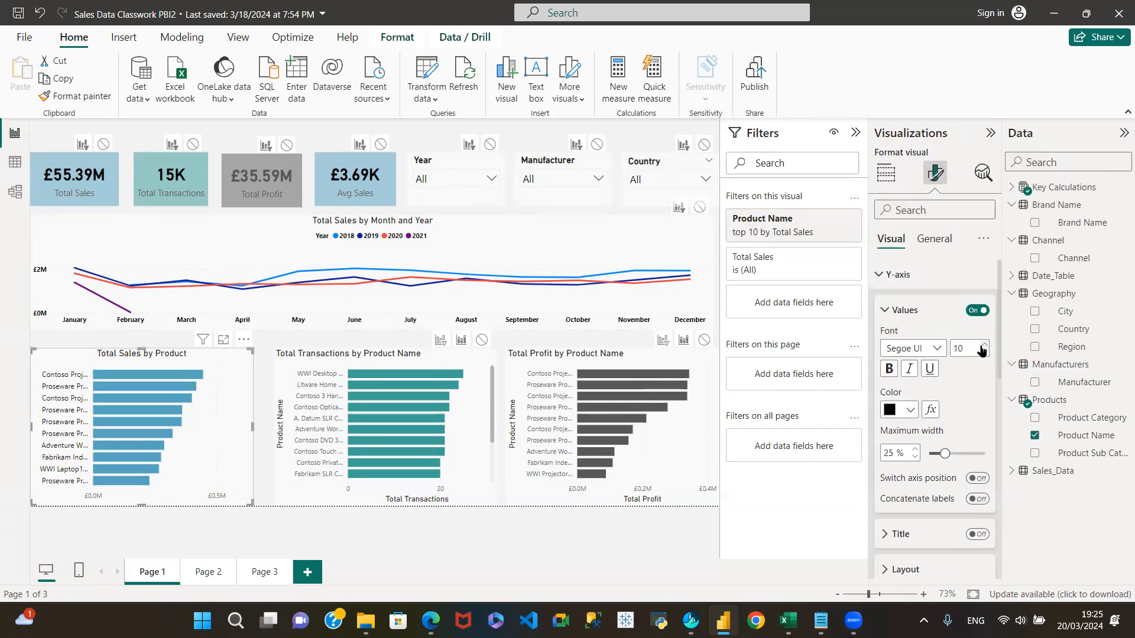
{"action": "left_click", "coordinate": [886, 372]}
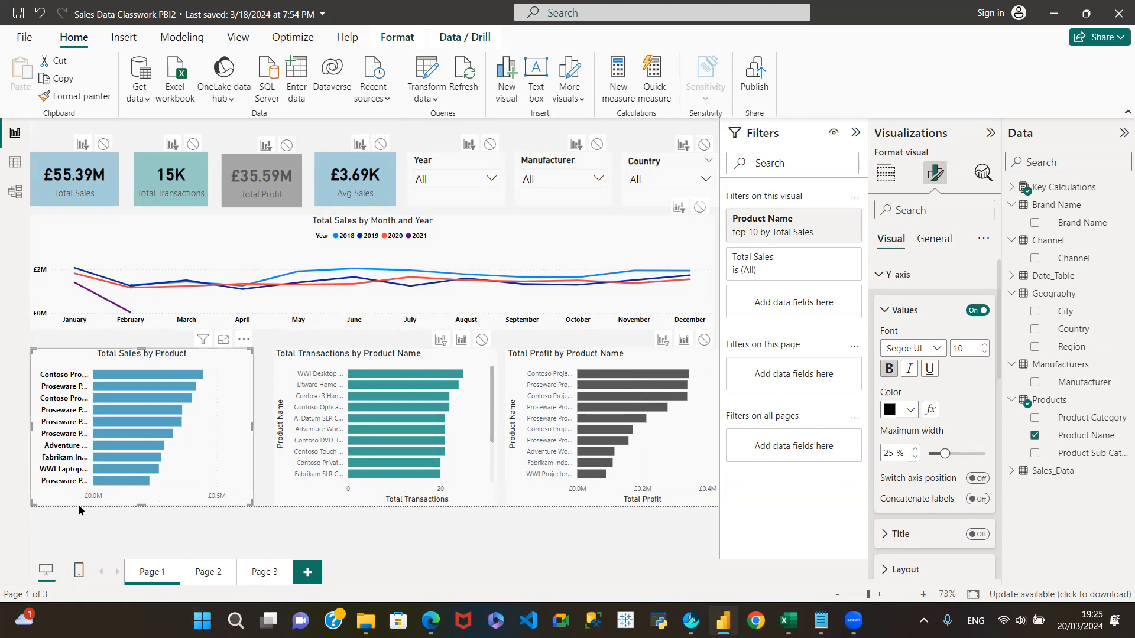
{"action": "left_click", "coordinate": [886, 314]}
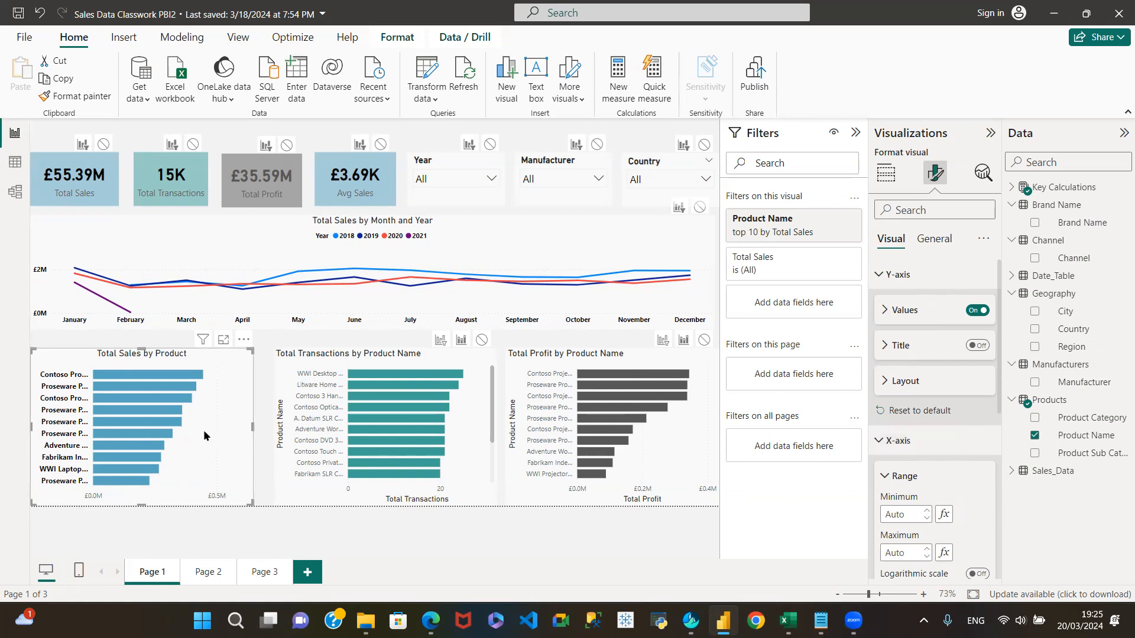
{"action": "left_click", "coordinate": [885, 275]}
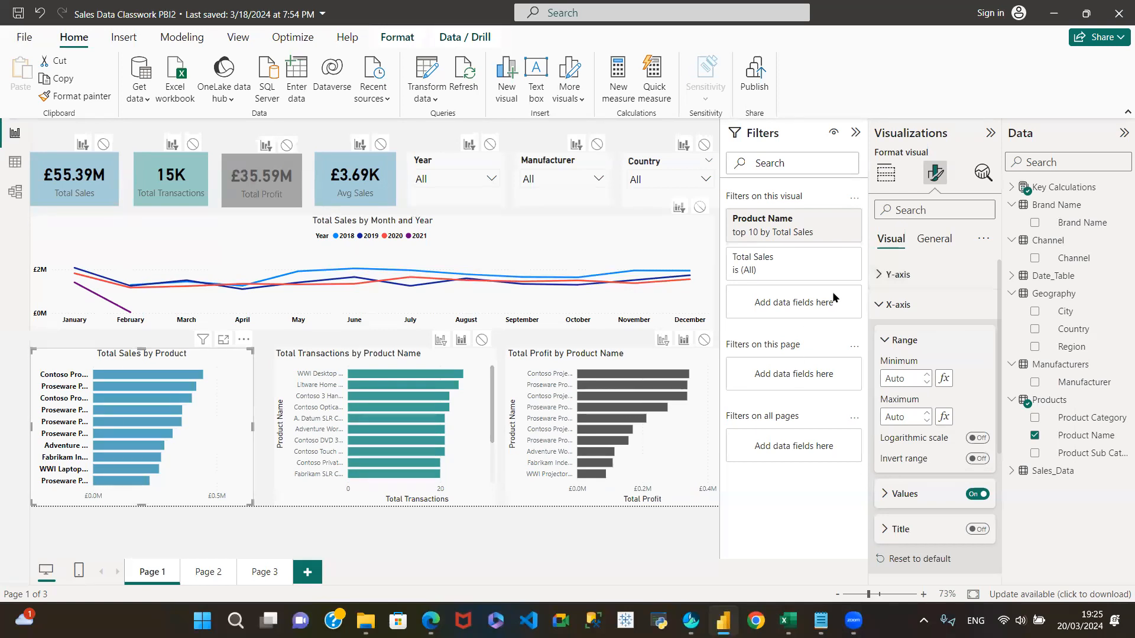
Step: Turn off the X-axis values of the Total Sales by Product chart
{"action": "left_click", "coordinate": [881, 307]}
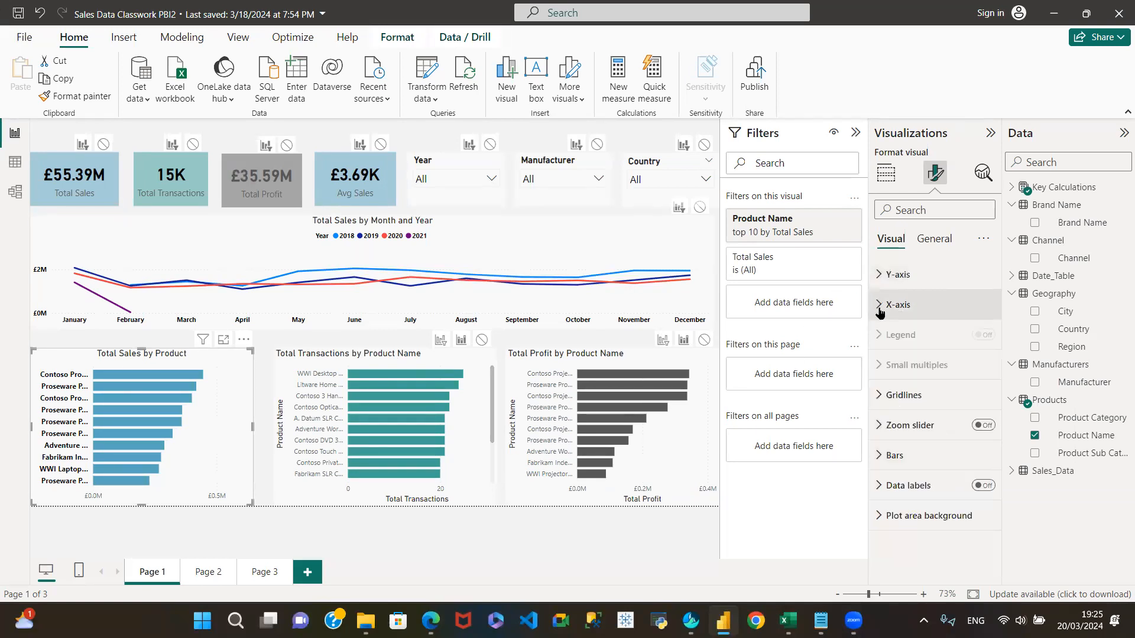
{"action": "left_click", "coordinate": [881, 308]}
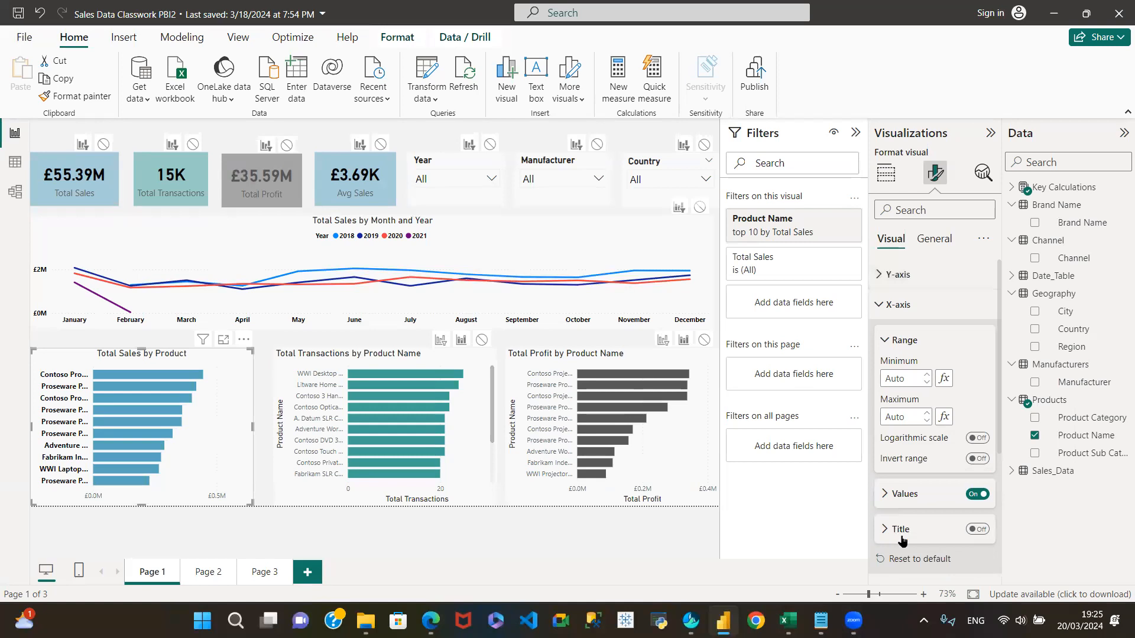
{"action": "left_click", "coordinate": [976, 496]}
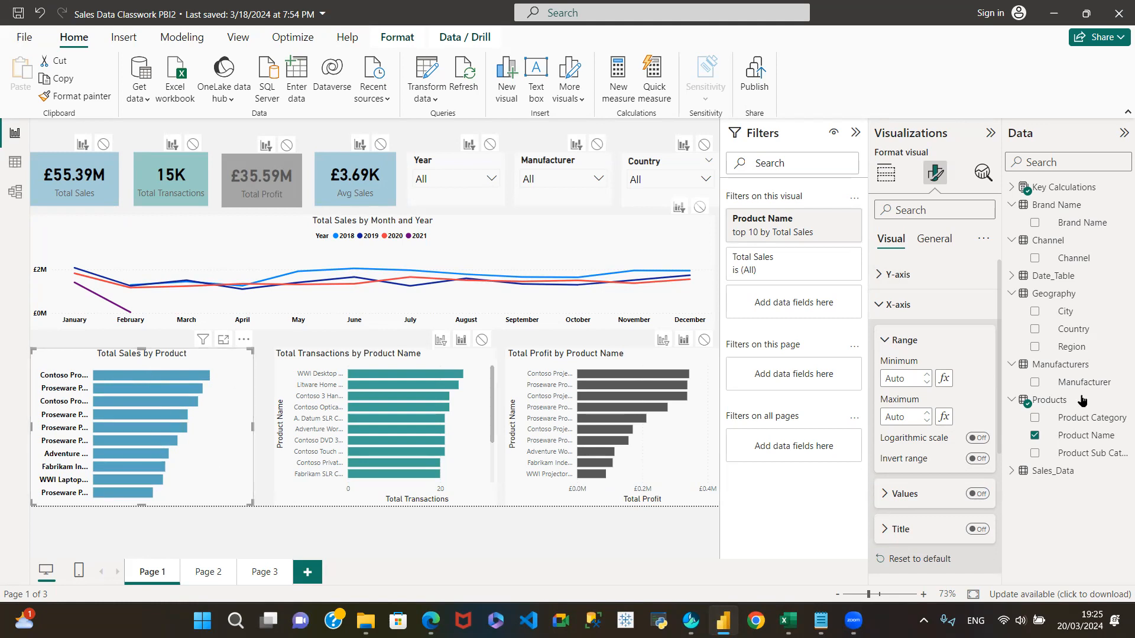
{"action": "left_click", "coordinate": [882, 341]}
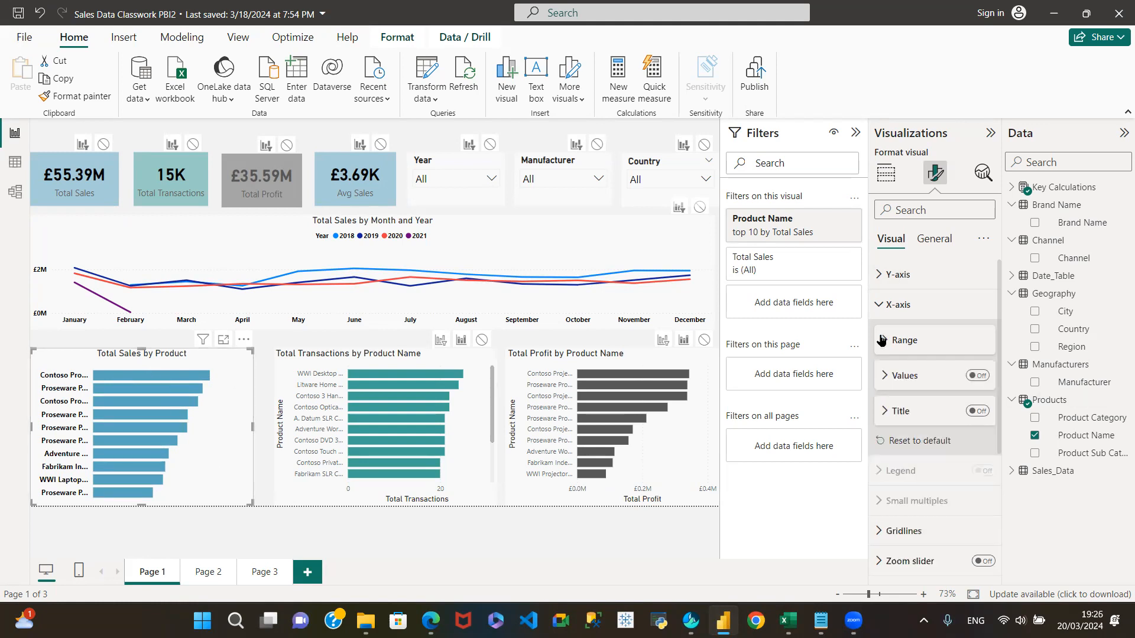
Step: Turn on data labels for the Total Sales by Product chart and set their position to Inside end
{"action": "scroll", "coordinate": [963, 567], "scroll_direction": "down", "scroll_amount": 3}
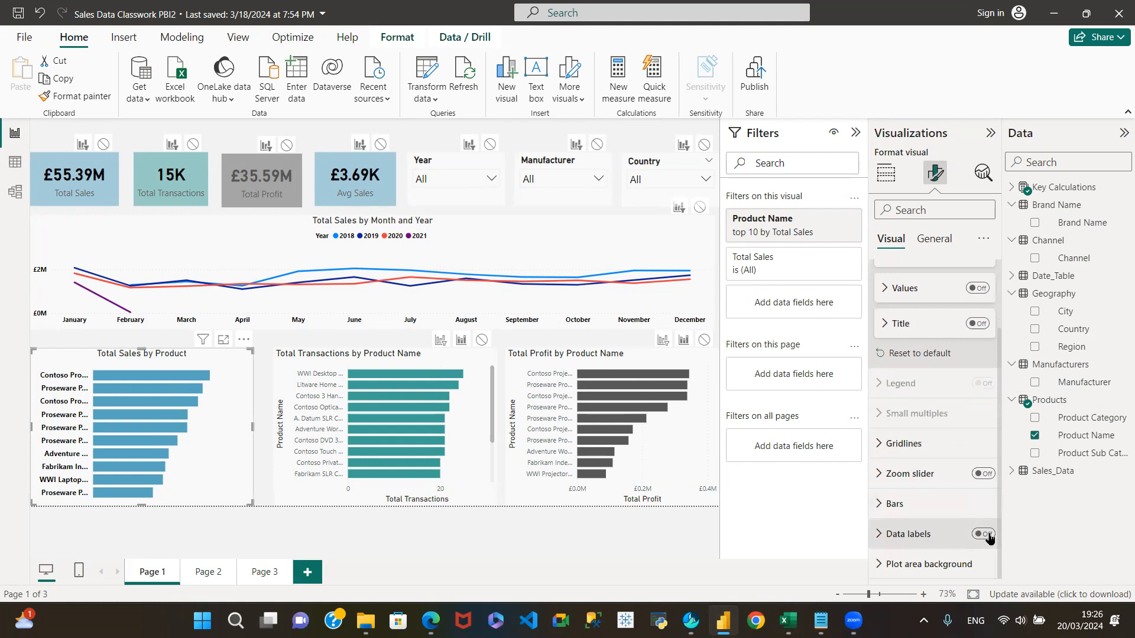
{"action": "left_click", "coordinate": [984, 534]}
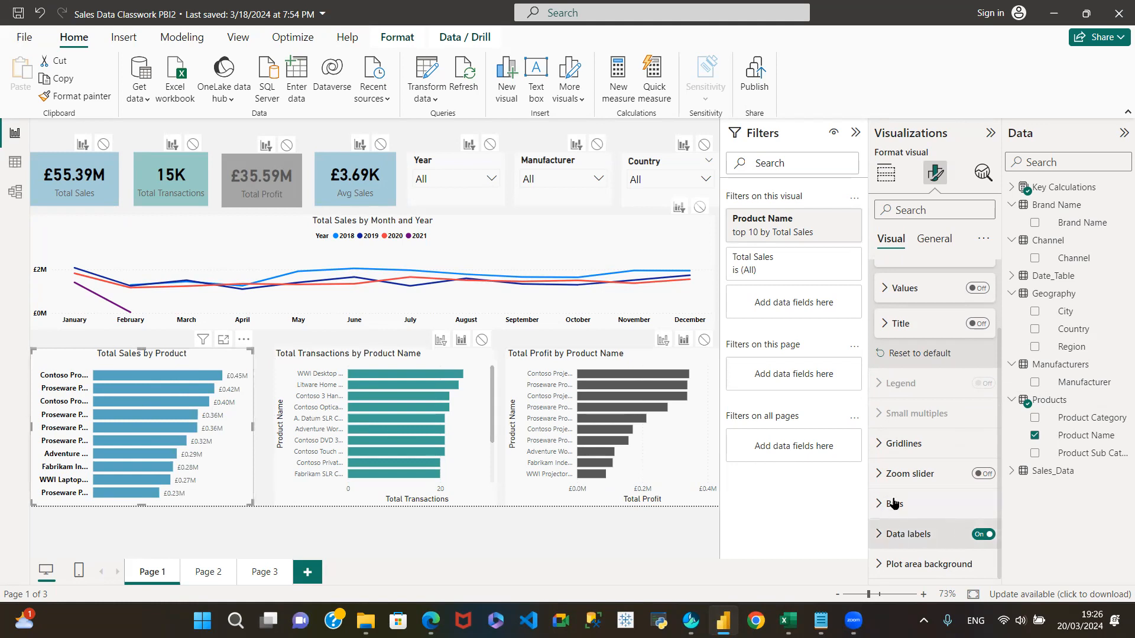
{"action": "left_click", "coordinate": [883, 535]}
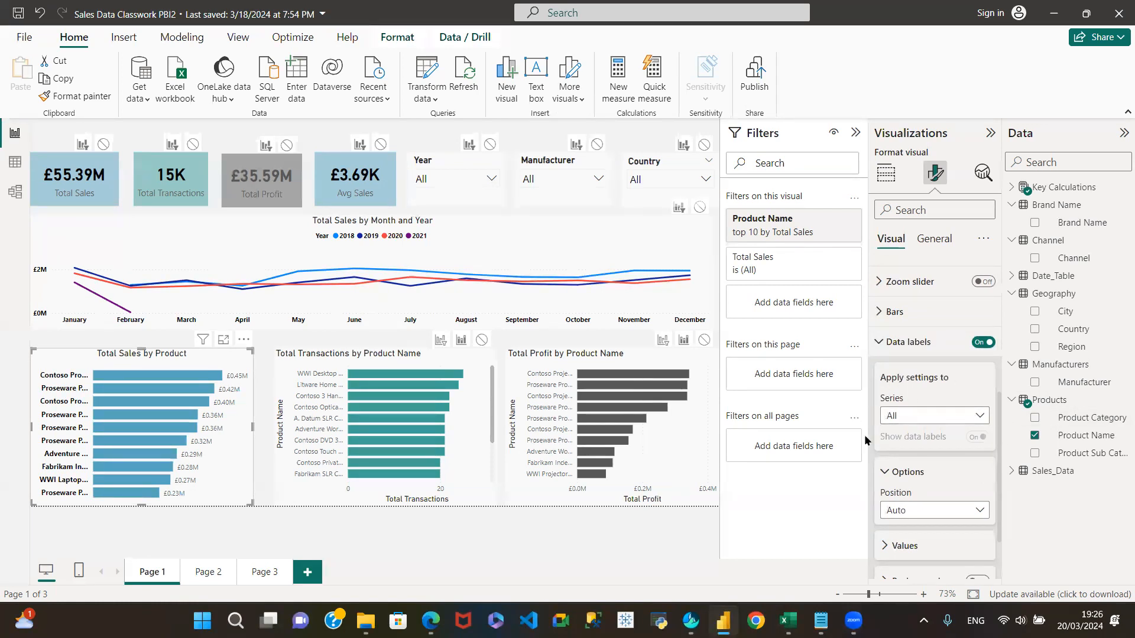
{"action": "scroll", "coordinate": [943, 480], "scroll_direction": "down", "scroll_amount": 3}
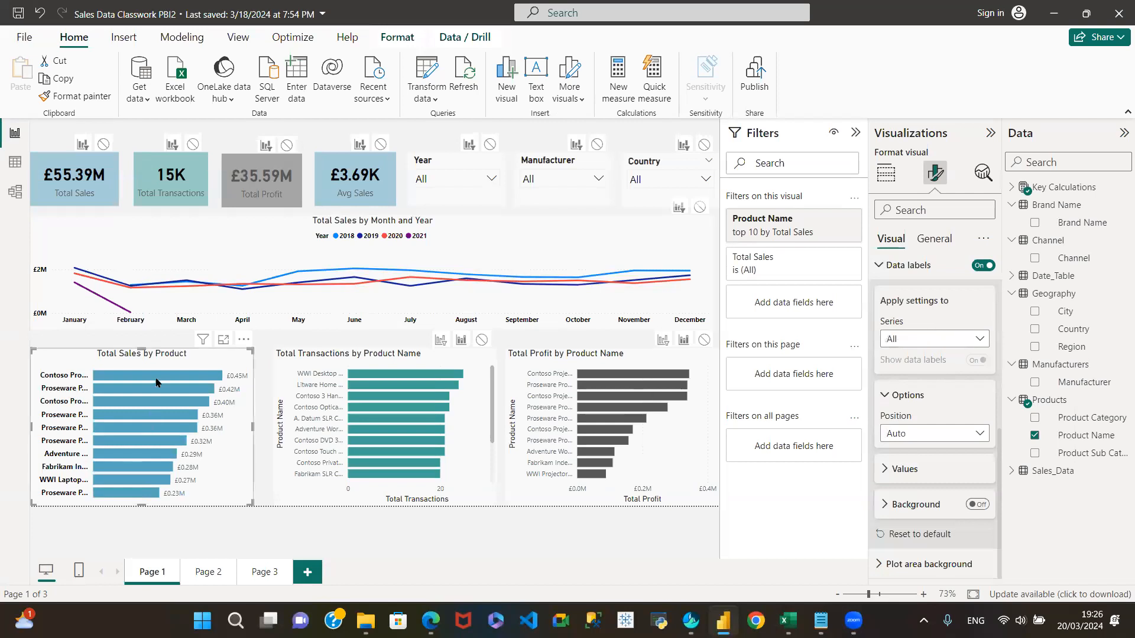
{"action": "left_click", "coordinate": [977, 340]}
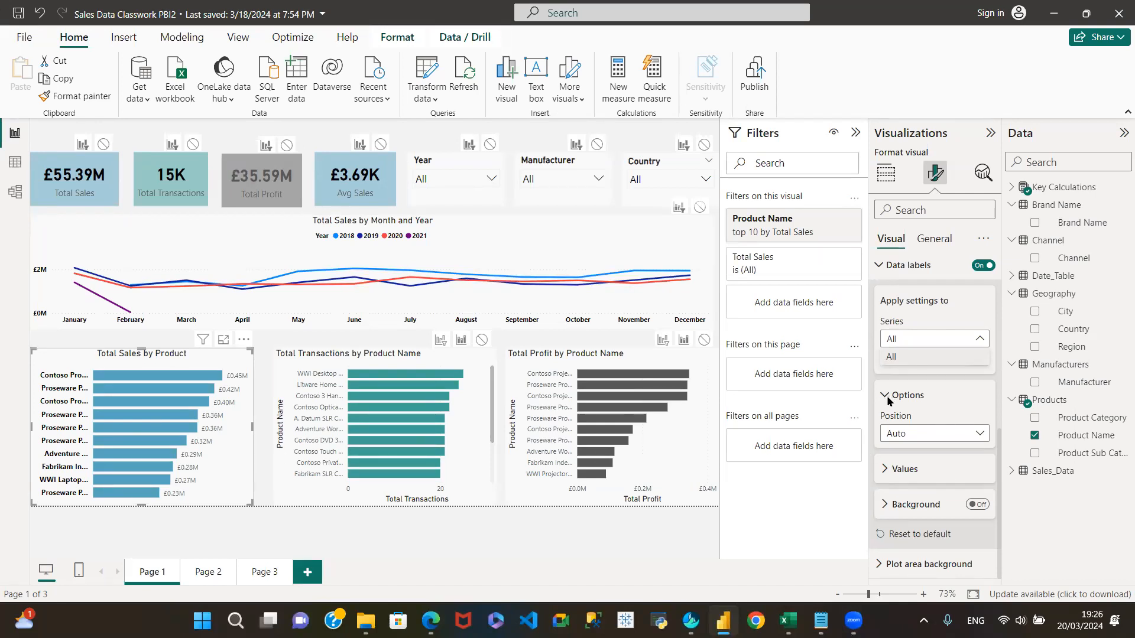
{"action": "left_click", "coordinate": [978, 435]}
{"action": "left_click", "coordinate": [979, 438]}
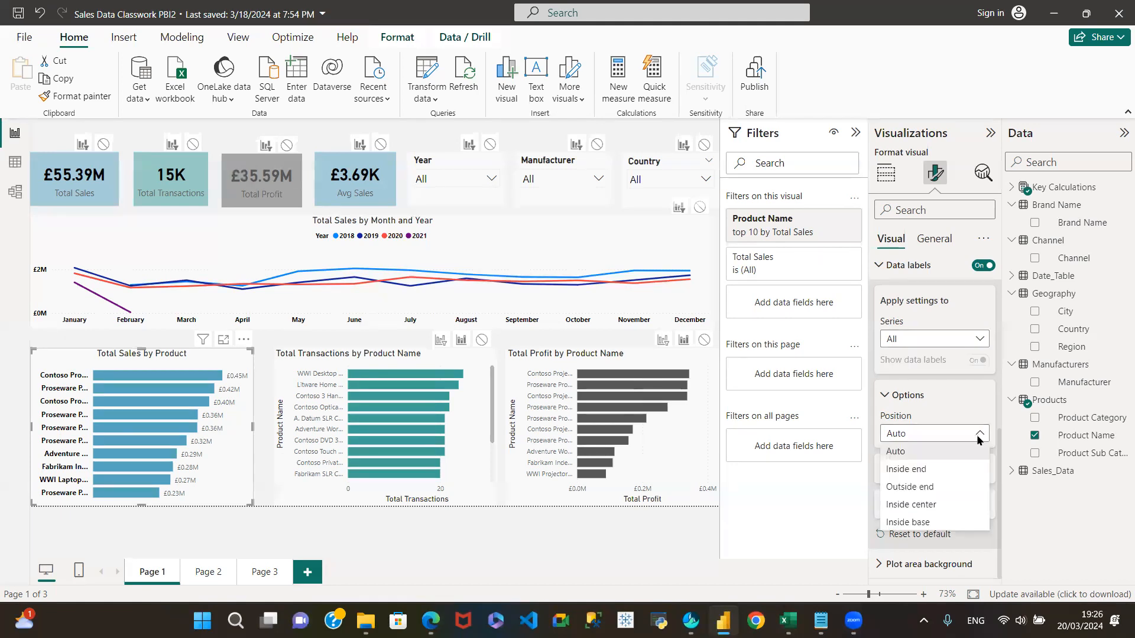
{"action": "left_click", "coordinate": [906, 470]}
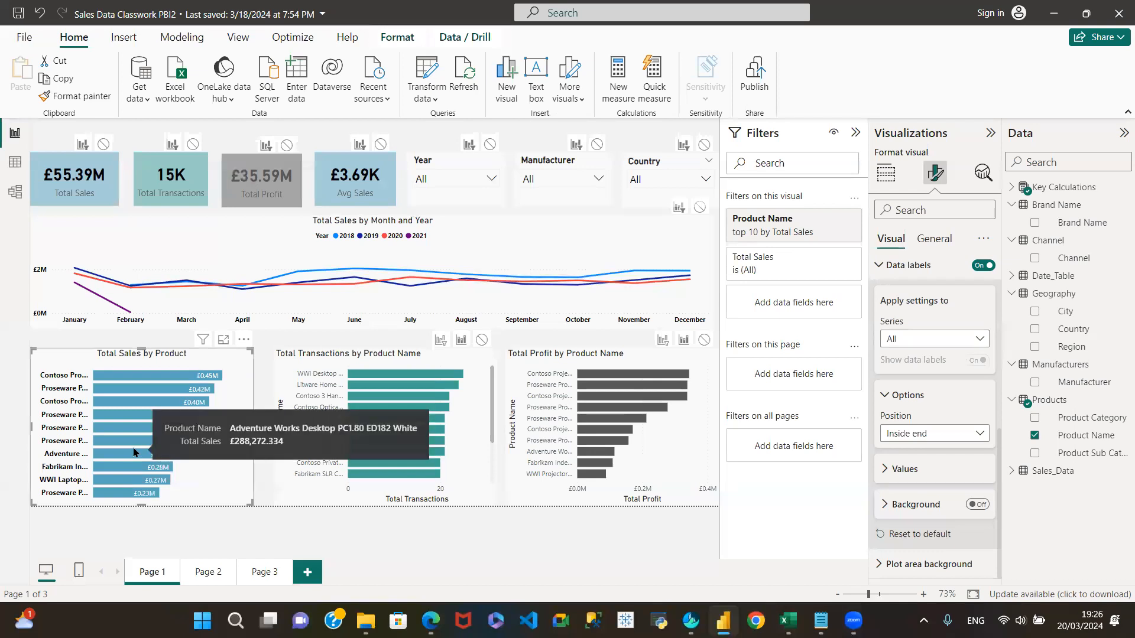
Step: Try the Outside end and Inside center positions for the data labels, and return them to Inside end
{"action": "left_click", "coordinate": [973, 434]}
{"action": "left_click", "coordinate": [910, 488]}
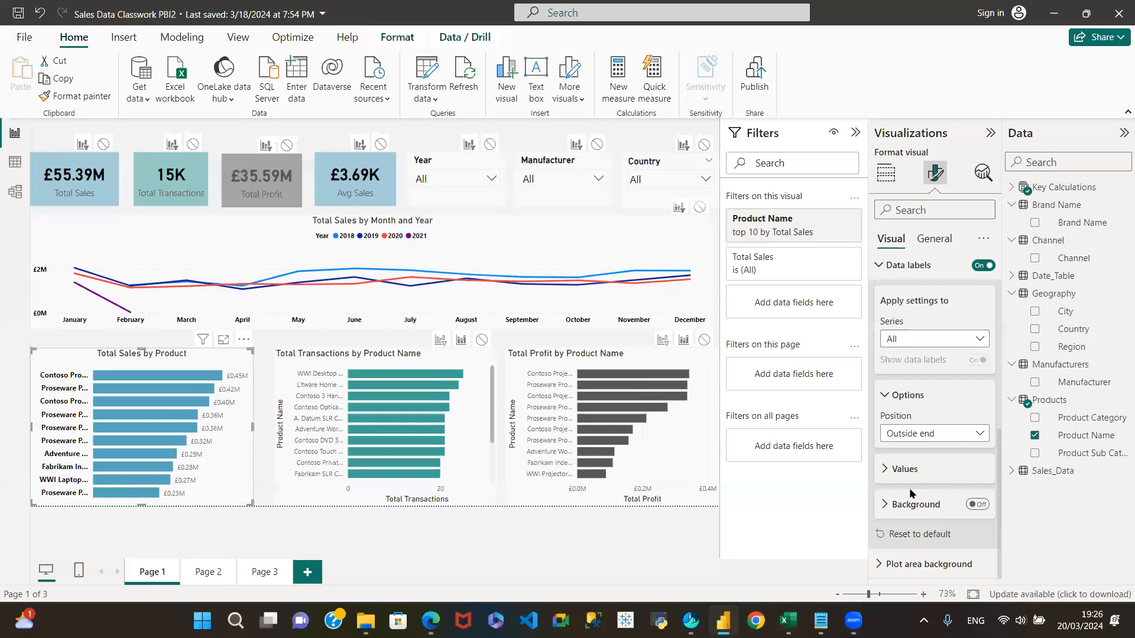
{"action": "left_click", "coordinate": [981, 434]}
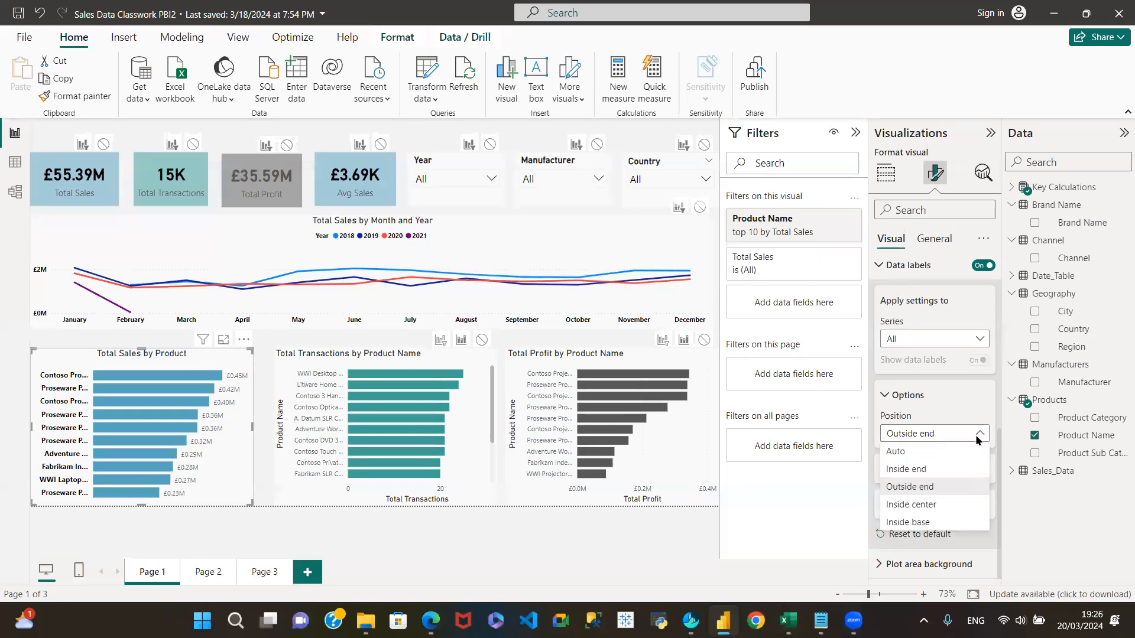
{"action": "left_click", "coordinate": [915, 505]}
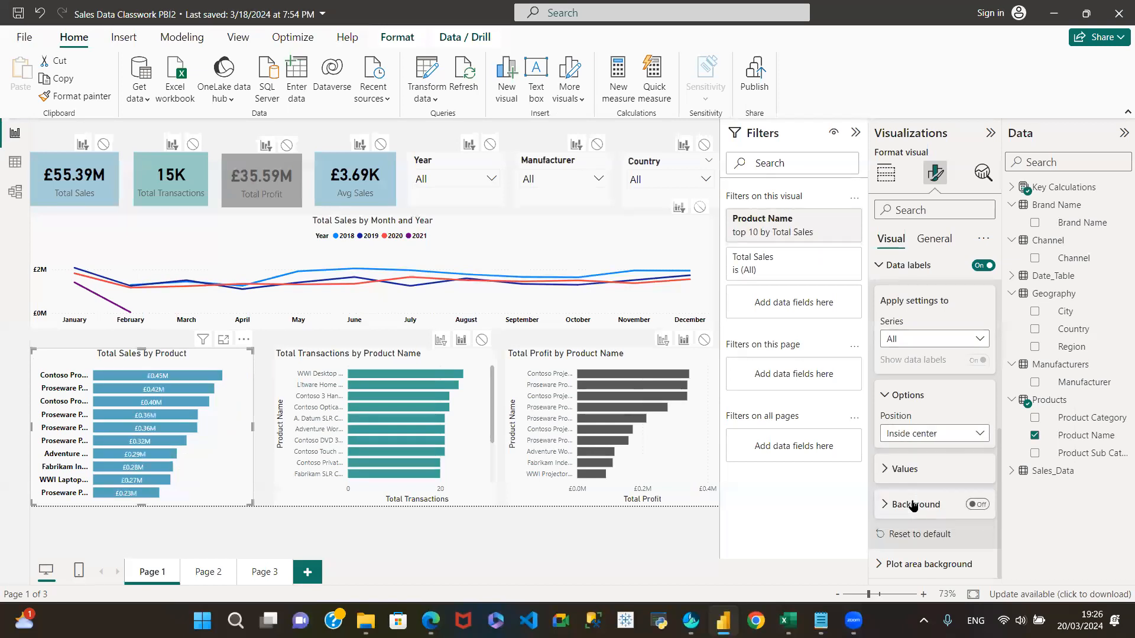
{"action": "left_click", "coordinate": [980, 436]}
{"action": "left_click", "coordinate": [934, 469]}
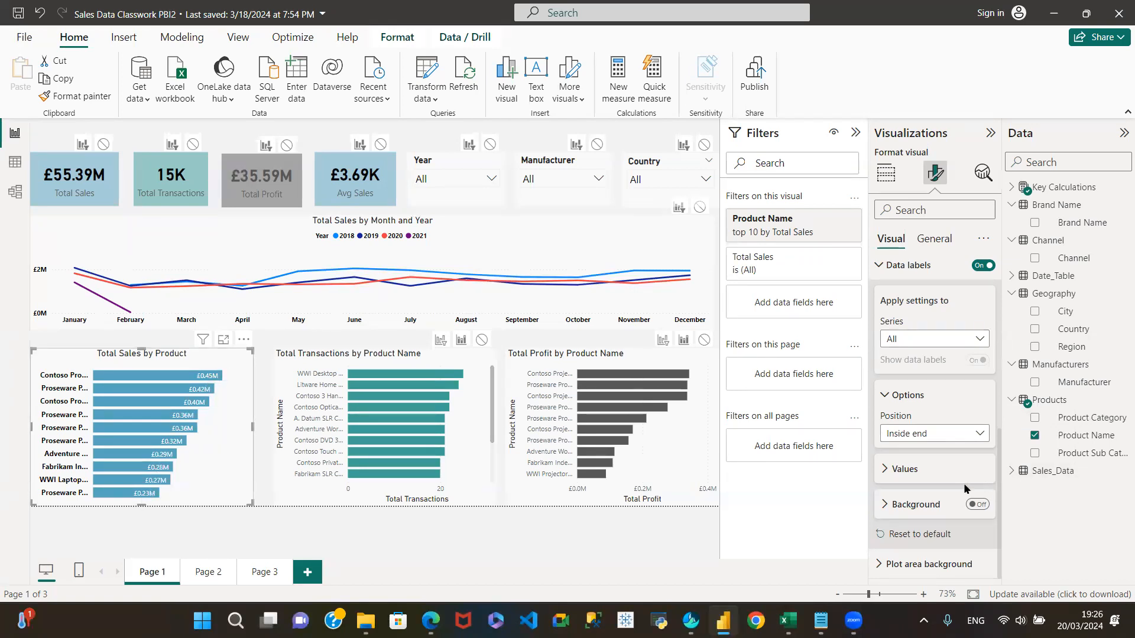
Step: Set the display units of the Total Sales by Product chart's data labels to None
{"action": "left_click", "coordinate": [884, 470]}
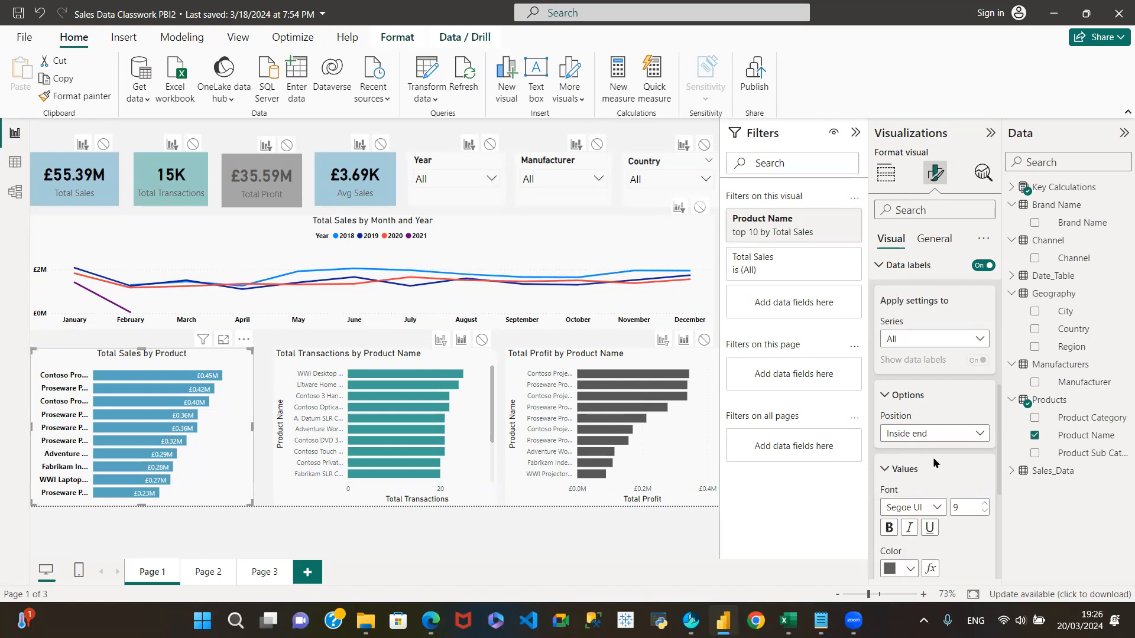
{"action": "scroll", "coordinate": [932, 456], "scroll_direction": "down", "scroll_amount": 1}
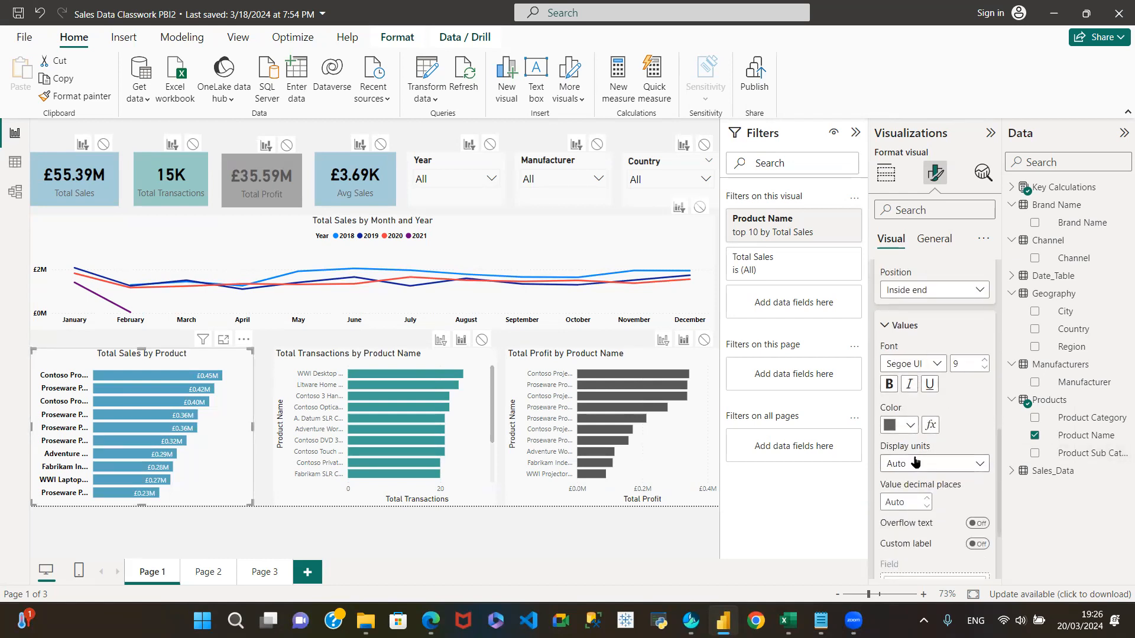
{"action": "left_click", "coordinate": [978, 467]}
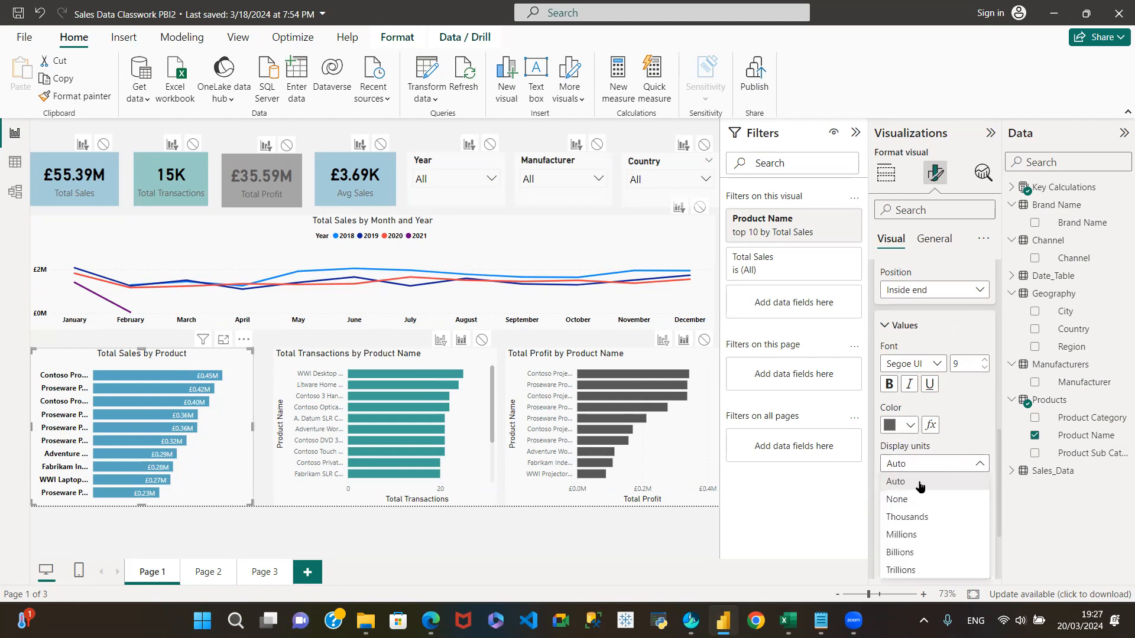
{"action": "left_click", "coordinate": [905, 501]}
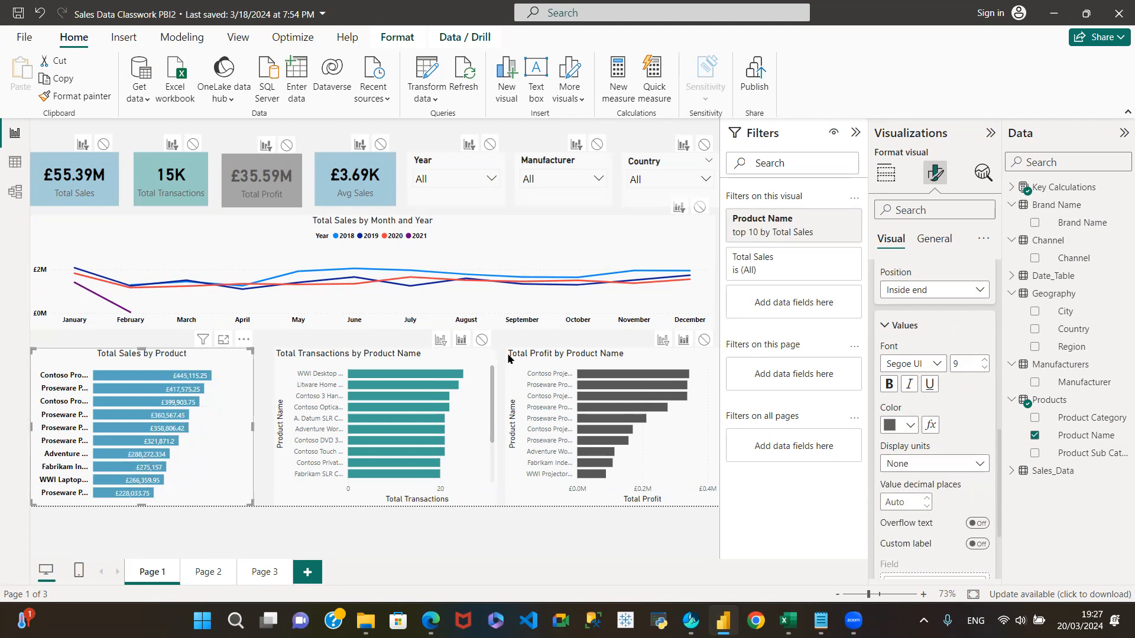
Step: Format the data label values of the Total Sales by Product chart as bold, black and size 10
{"action": "left_click", "coordinate": [889, 385]}
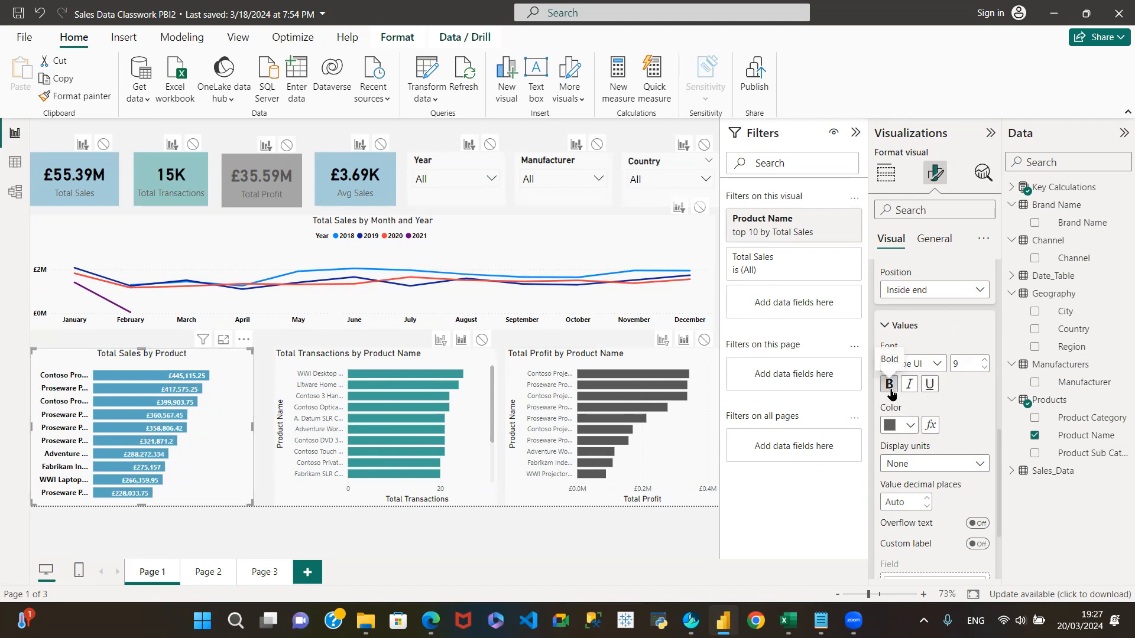
{"action": "left_click", "coordinate": [909, 426]}
{"action": "left_click", "coordinate": [899, 362]}
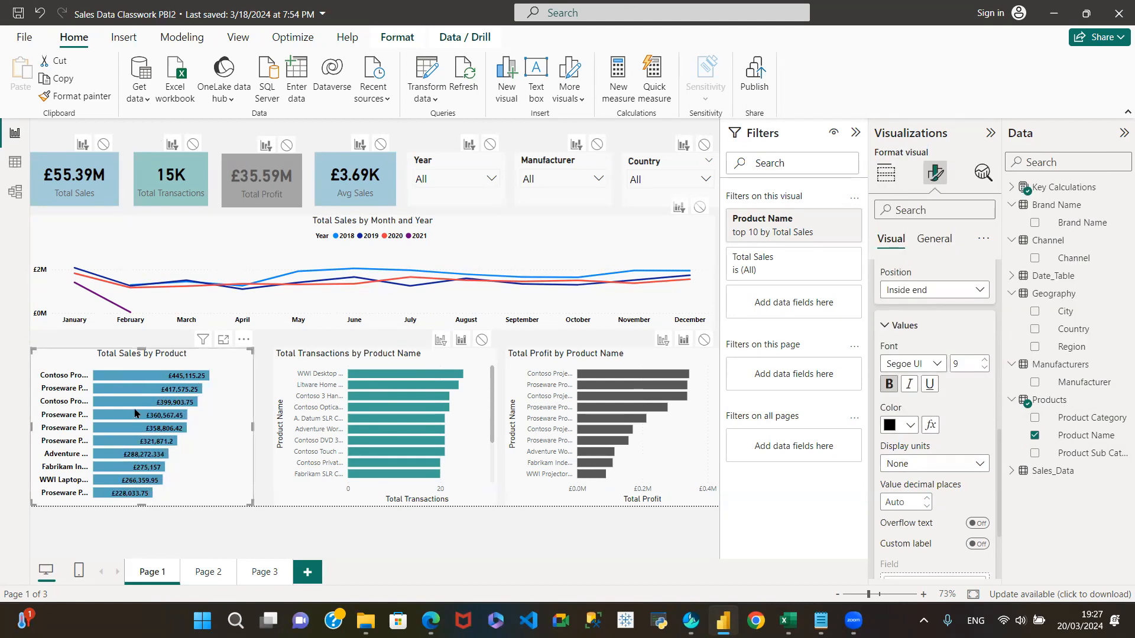
{"action": "left_click", "coordinate": [984, 360]}
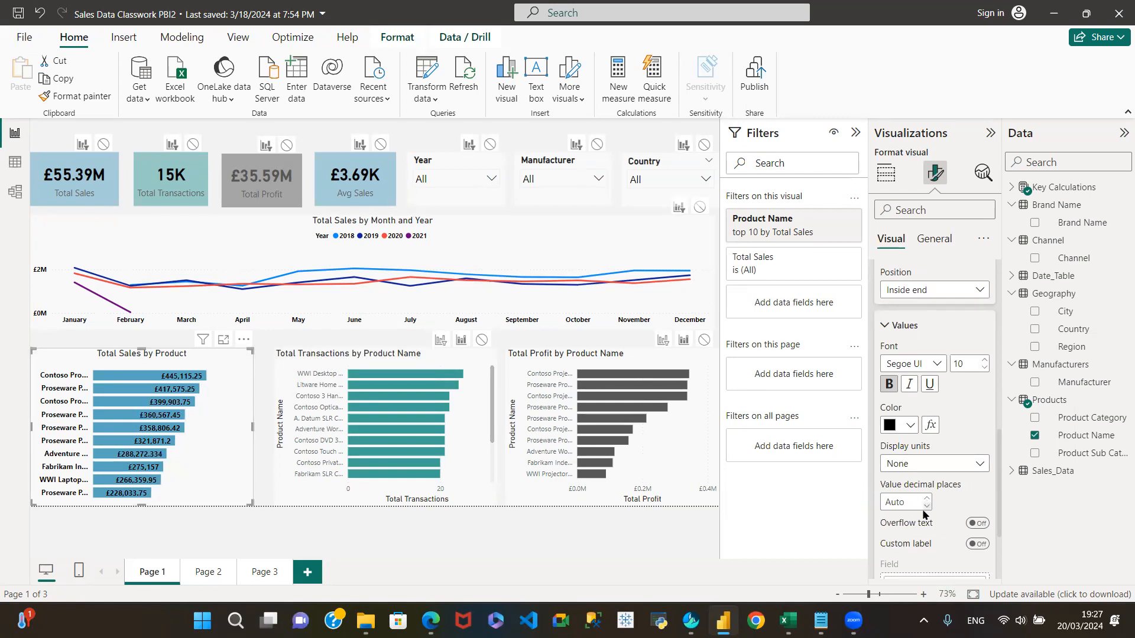
Step: Set the Total Sales by Product data labels to 0 decimal places and copy that chart's formatting to the Total Transactions and Total Profit charts
{"action": "left_click", "coordinate": [925, 507]}
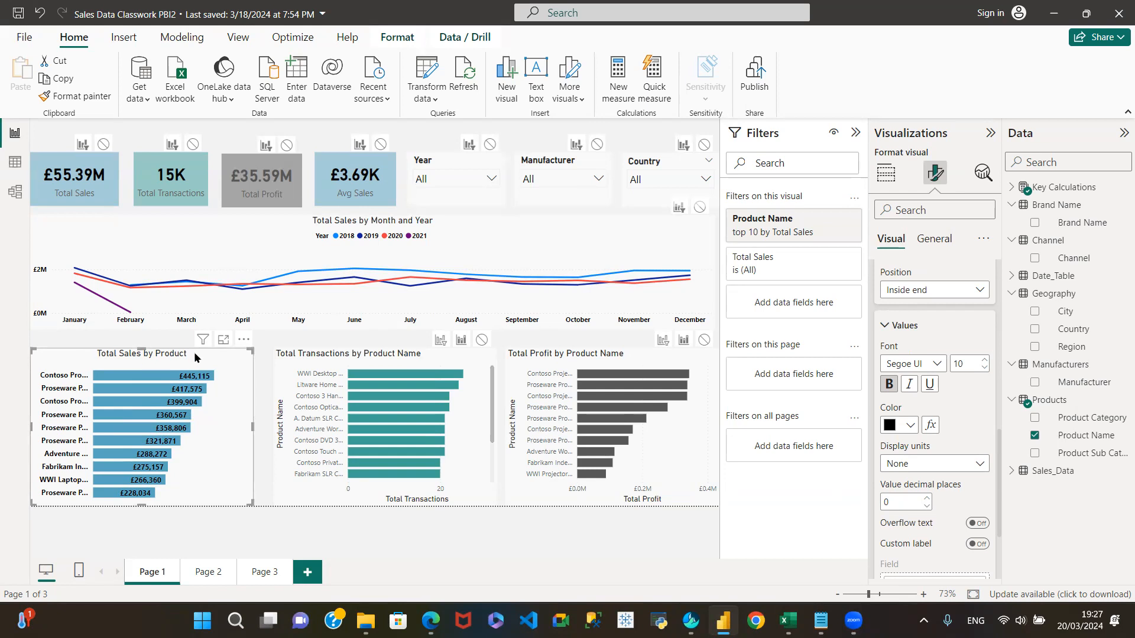
{"action": "left_click", "coordinate": [388, 364]}
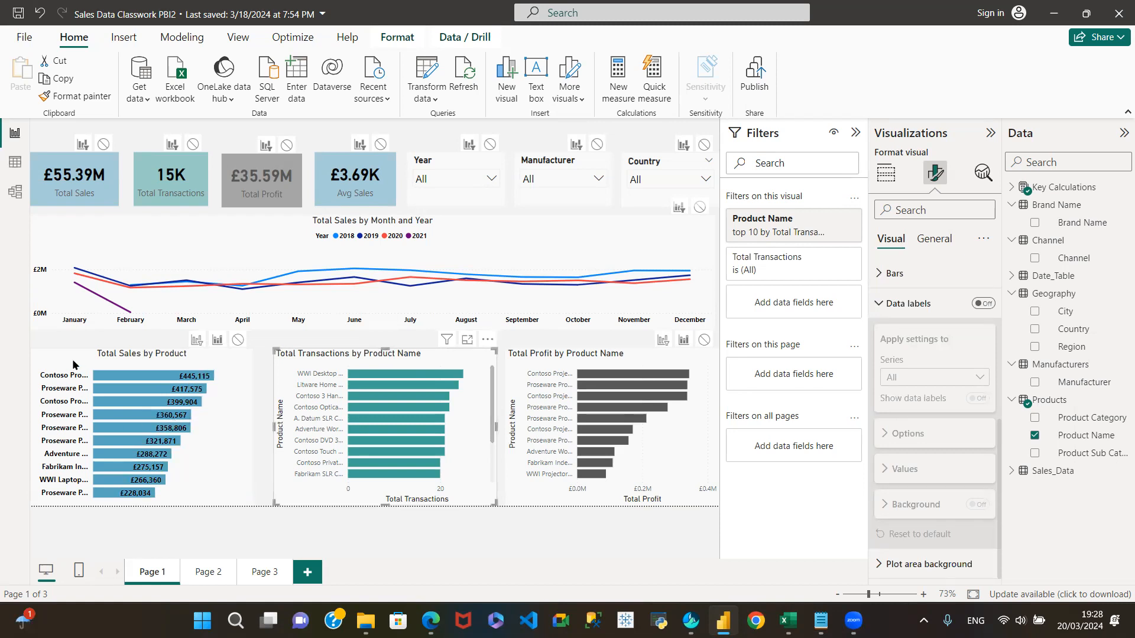
{"action": "left_click", "coordinate": [74, 96]}
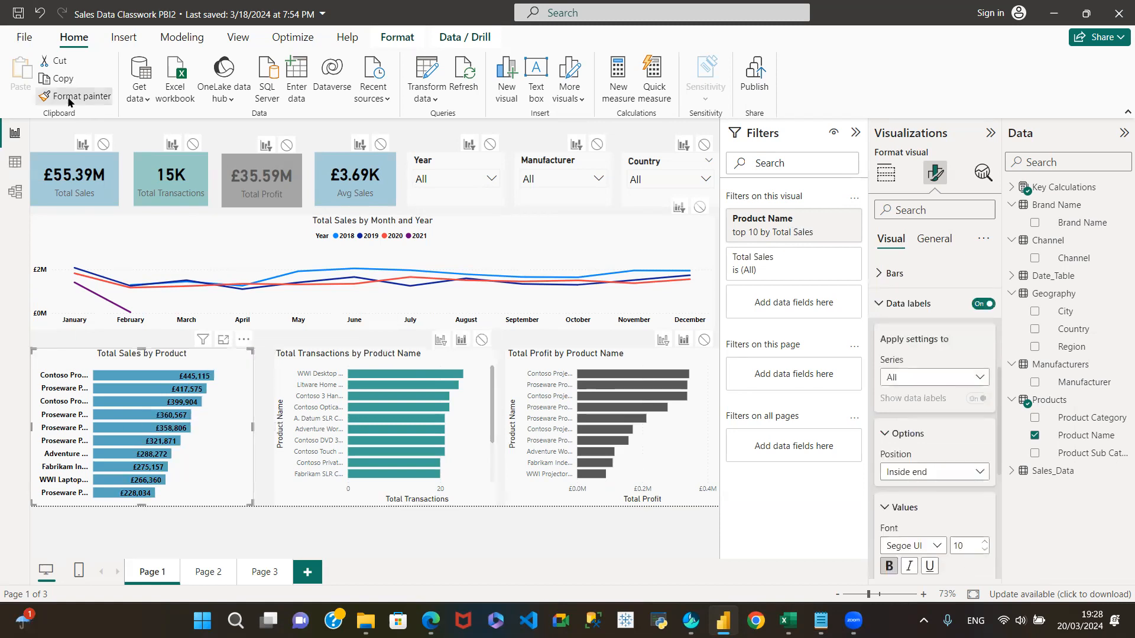
{"action": "left_click", "coordinate": [466, 361]}
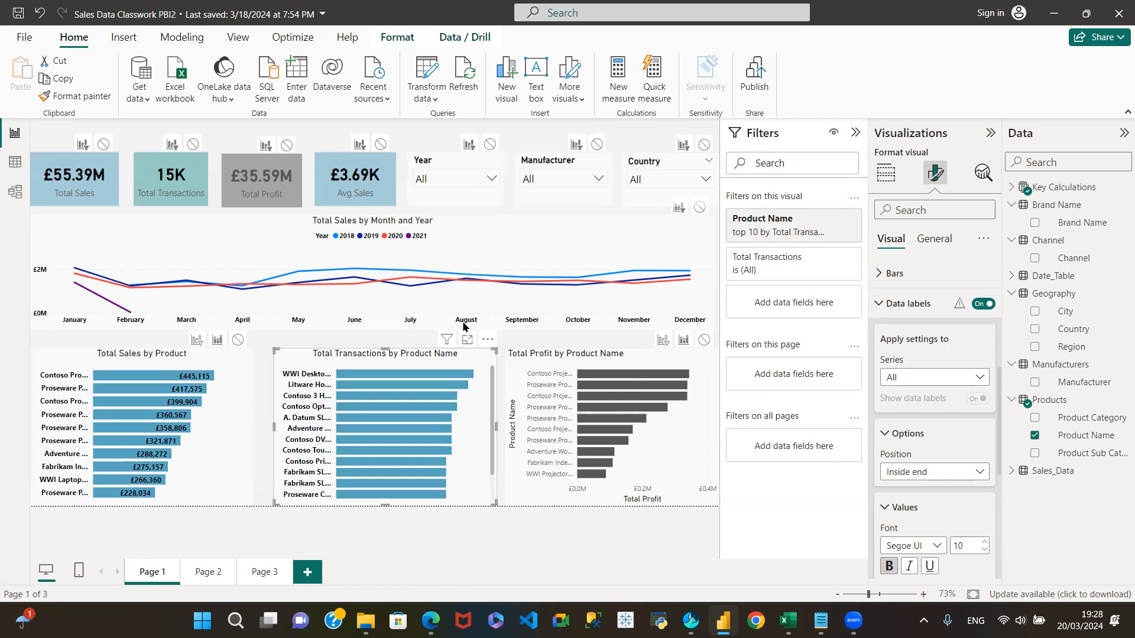
{"action": "left_click", "coordinate": [75, 95]}
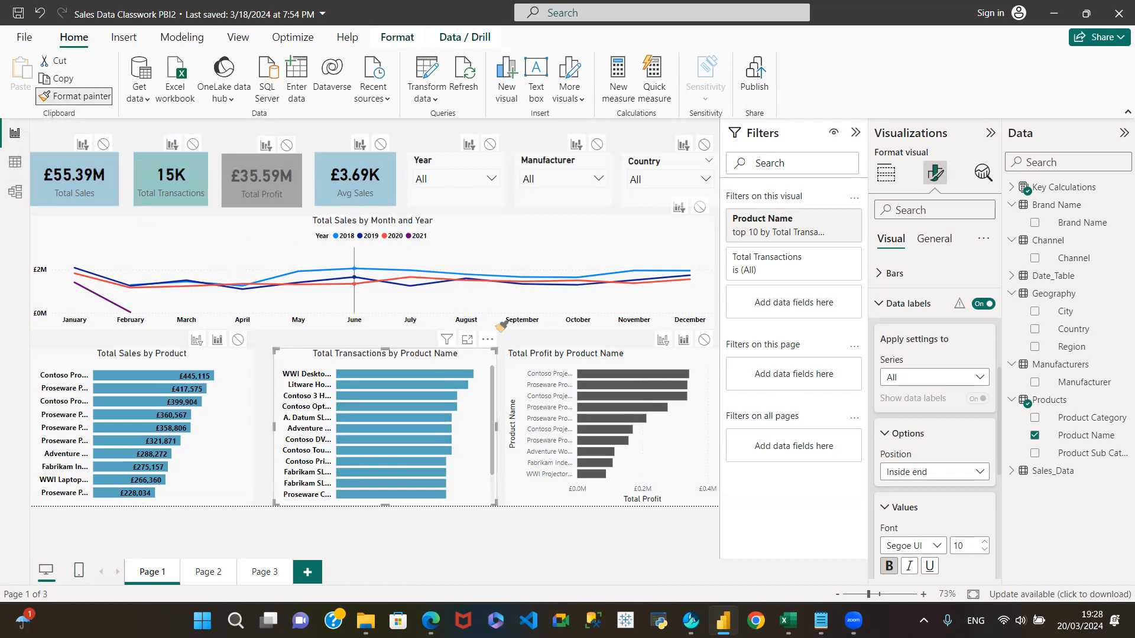
{"action": "left_click", "coordinate": [663, 359]}
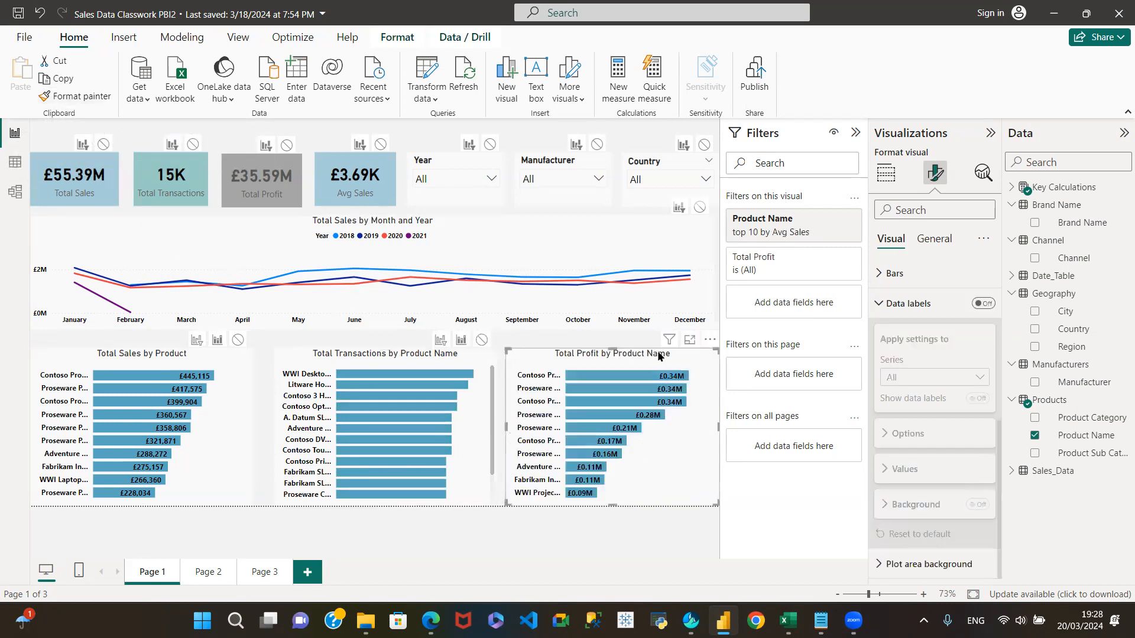
Step: Move the Total Transactions by Product Name chart closer to the Total Sales by Product chart and widen it slightly
{"action": "left_click", "coordinate": [408, 370]}
{"action": "left_click_drag", "start_coordinate": [425, 363], "coordinate": [406, 363]}
{"action": "left_click_drag", "start_coordinate": [476, 430], "coordinate": [487, 420]}
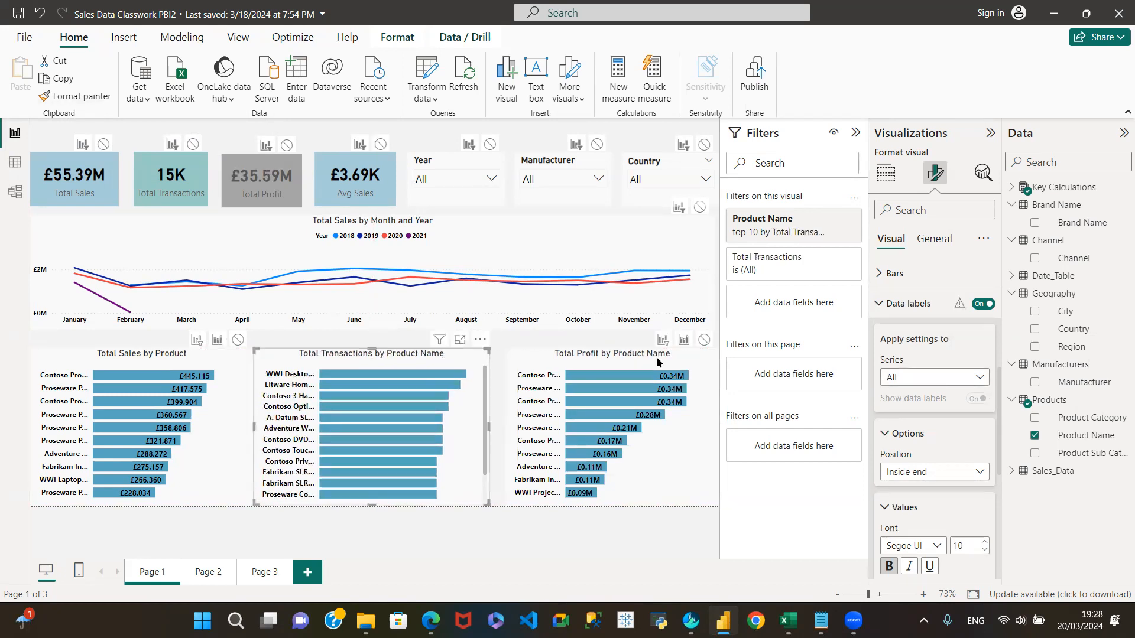
Step: Examine the data label settings and field assignments of the Total Transactions by Product Name chart
{"action": "left_click", "coordinate": [886, 305]}
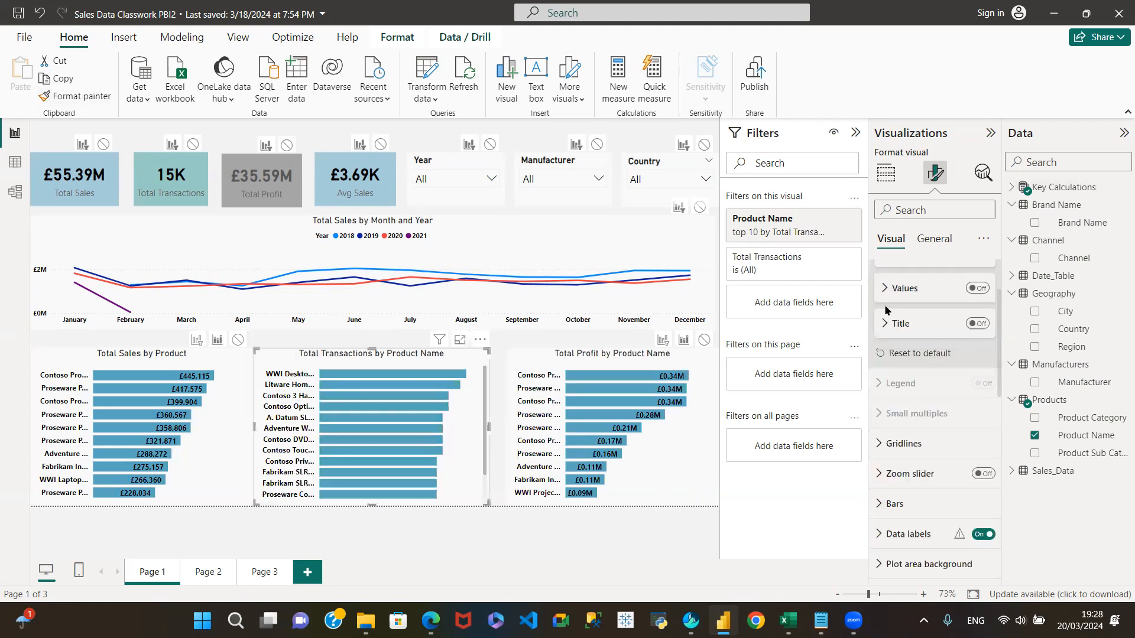
{"action": "left_click", "coordinate": [880, 537]}
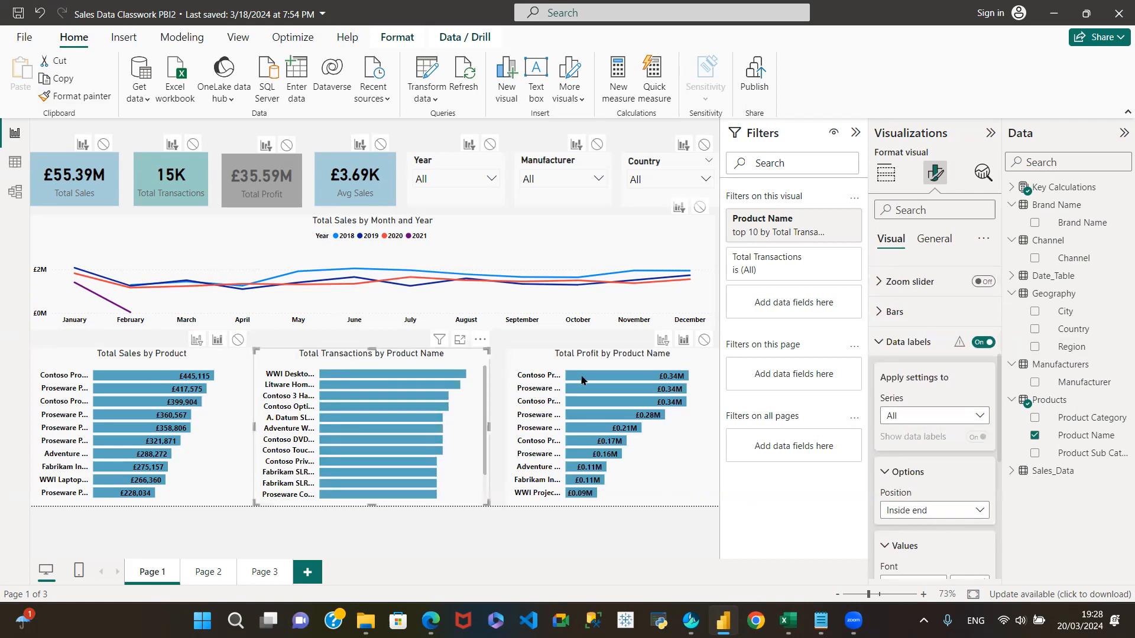
{"action": "scroll", "coordinate": [877, 428], "scroll_direction": "down", "scroll_amount": 3}
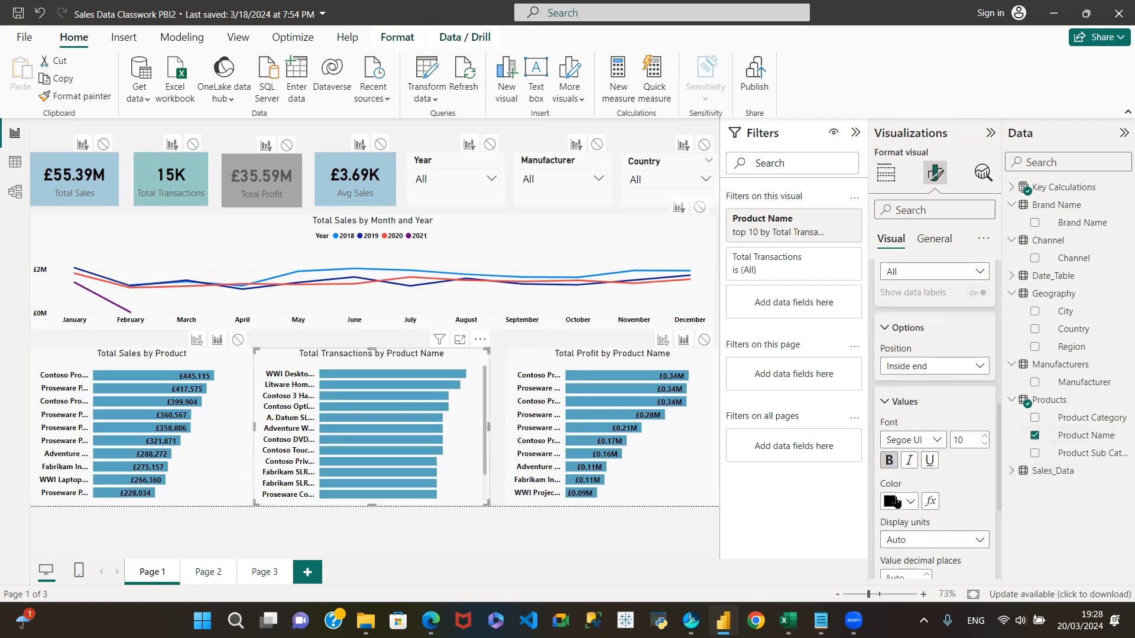
{"action": "scroll", "coordinate": [989, 449], "scroll_direction": "up", "scroll_amount": 2}
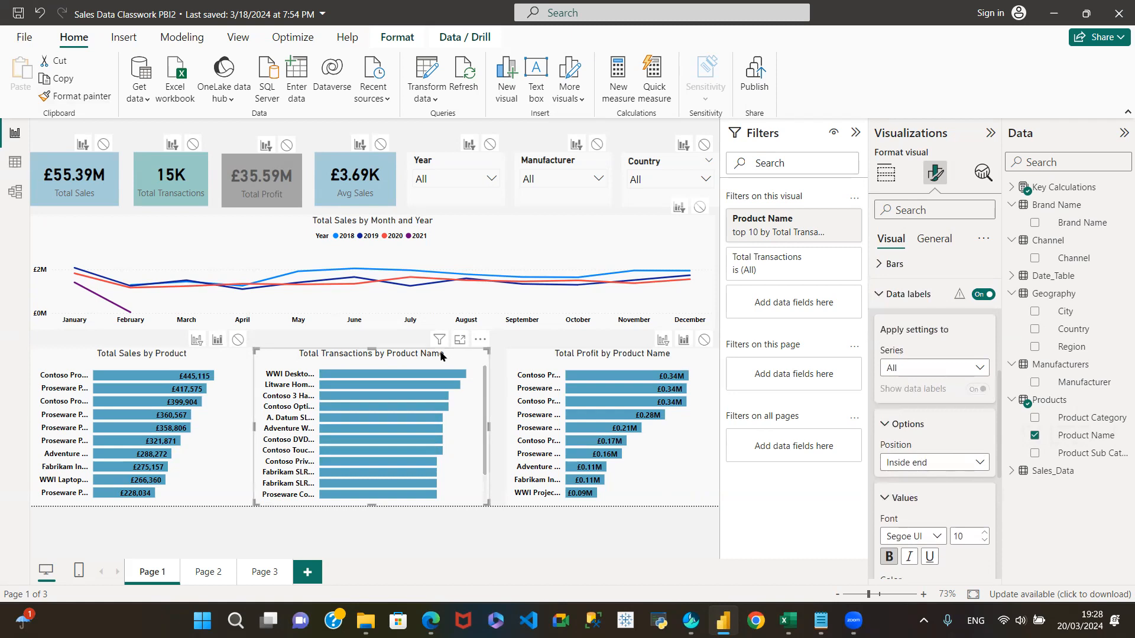
{"action": "left_click", "coordinate": [884, 178]}
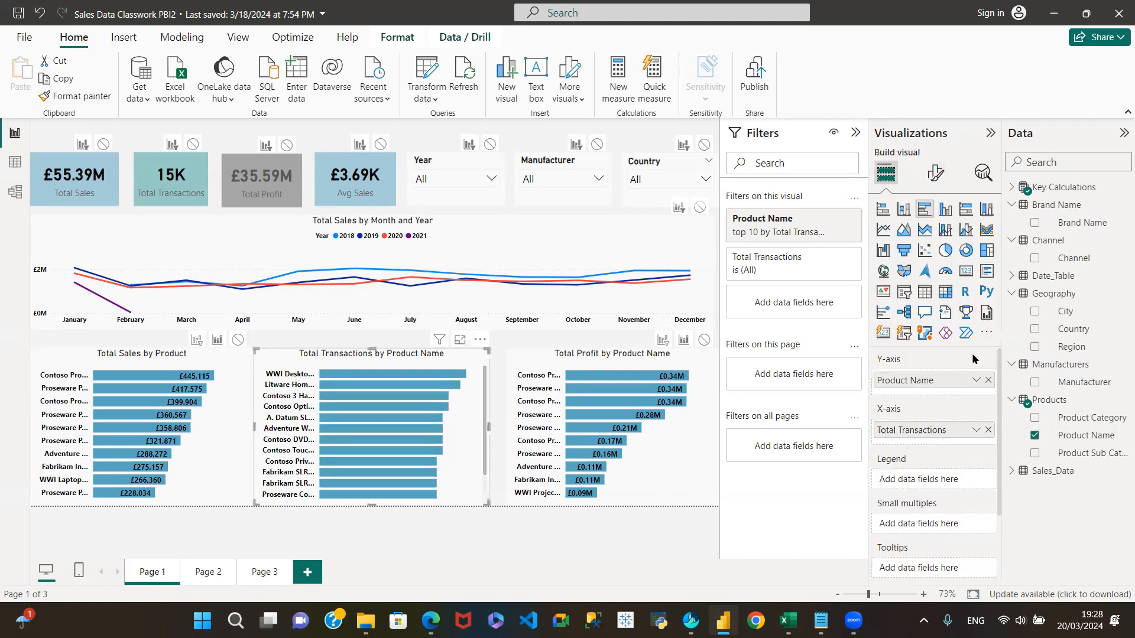
{"action": "left_click", "coordinate": [935, 173]}
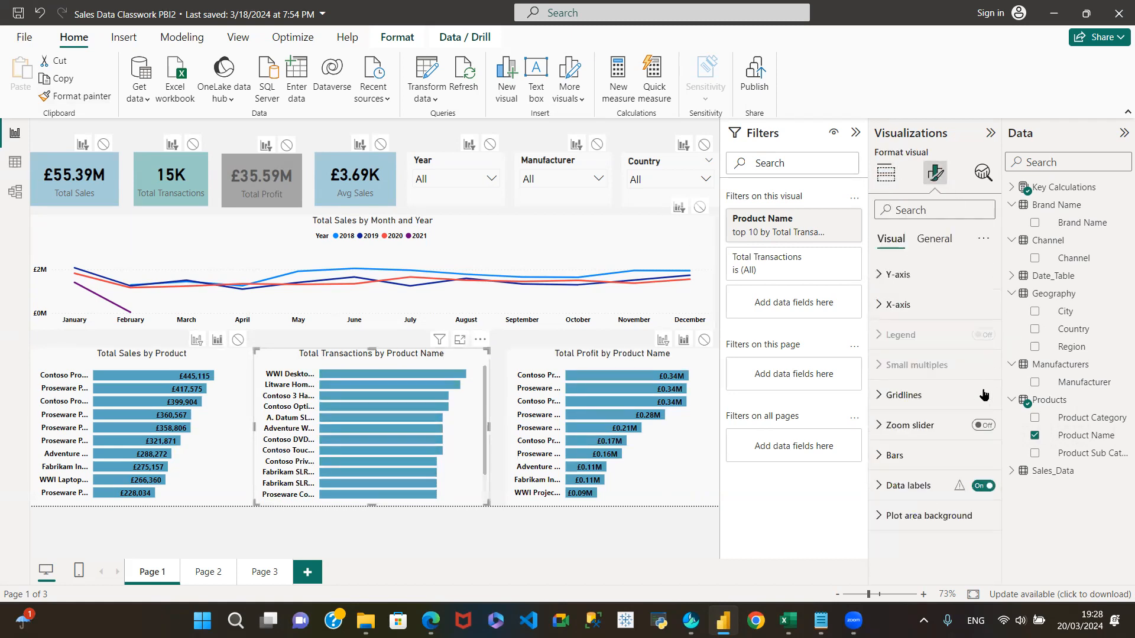
Step: Recolor the bars of the Total Transactions by Product Name chart with the recent teal color
{"action": "left_click", "coordinate": [893, 456]}
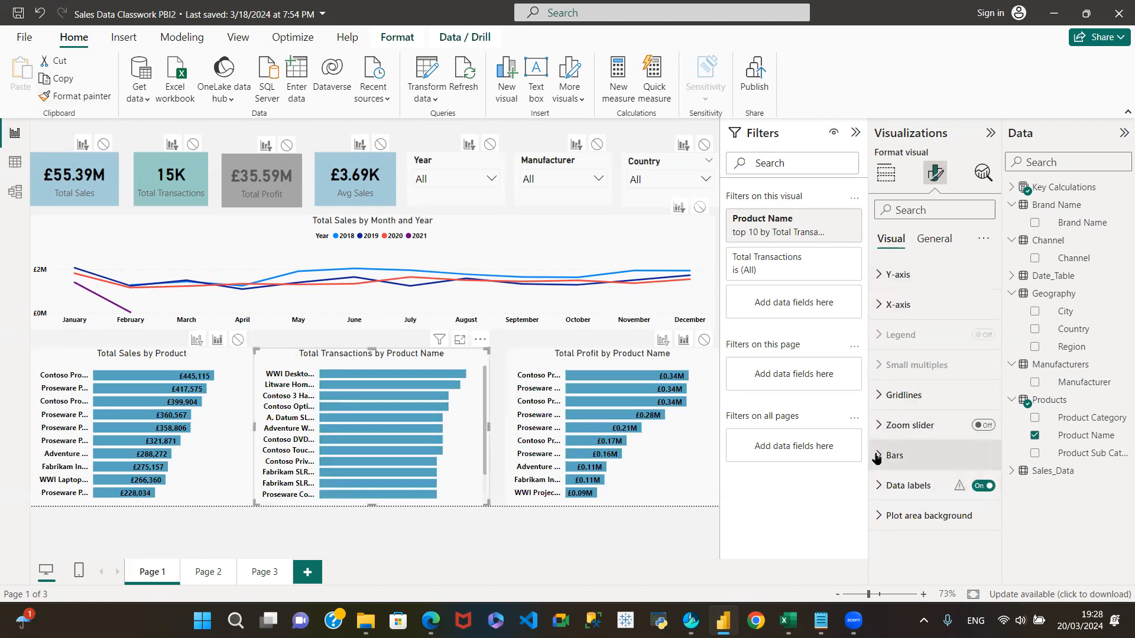
{"action": "scroll", "coordinate": [904, 479], "scroll_direction": "down", "scroll_amount": 1}
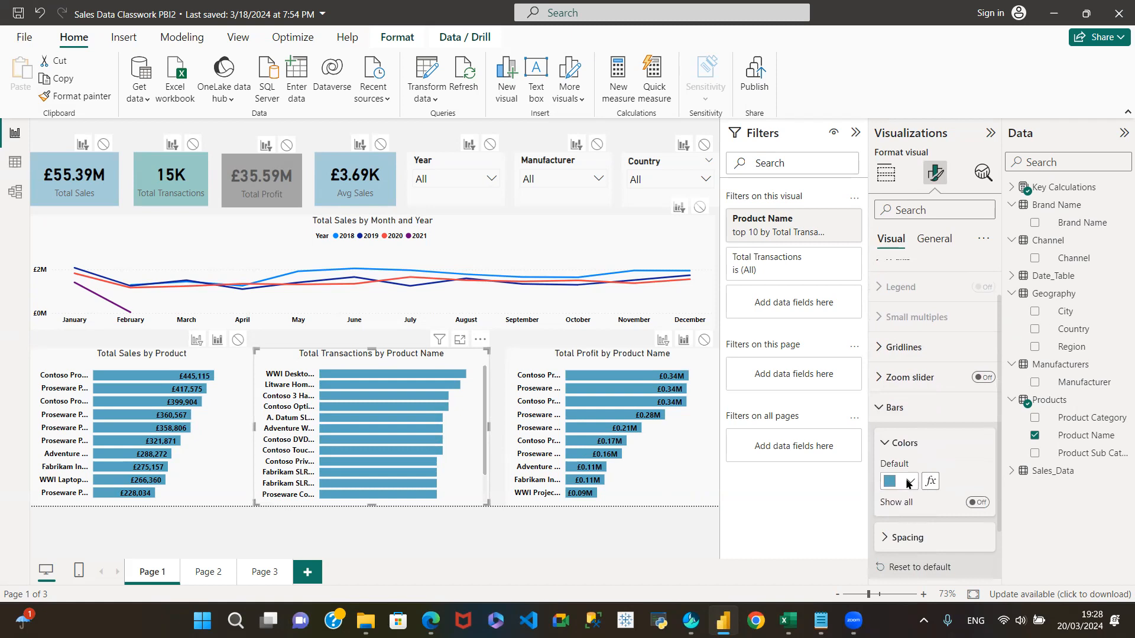
{"action": "left_click", "coordinate": [908, 483]}
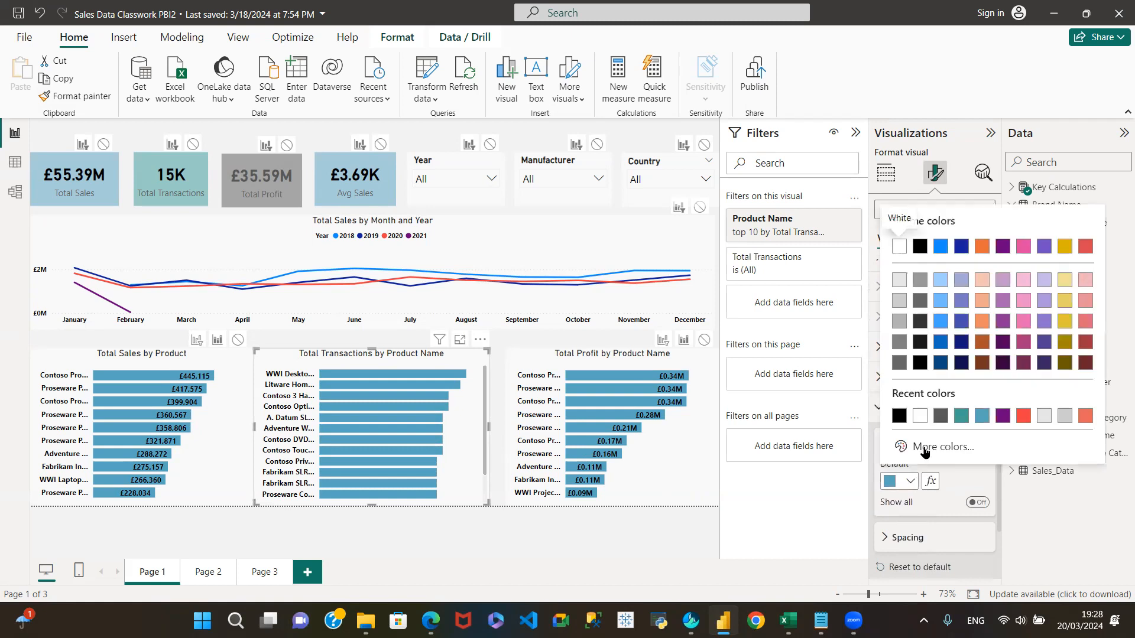
{"action": "left_click", "coordinate": [961, 416]}
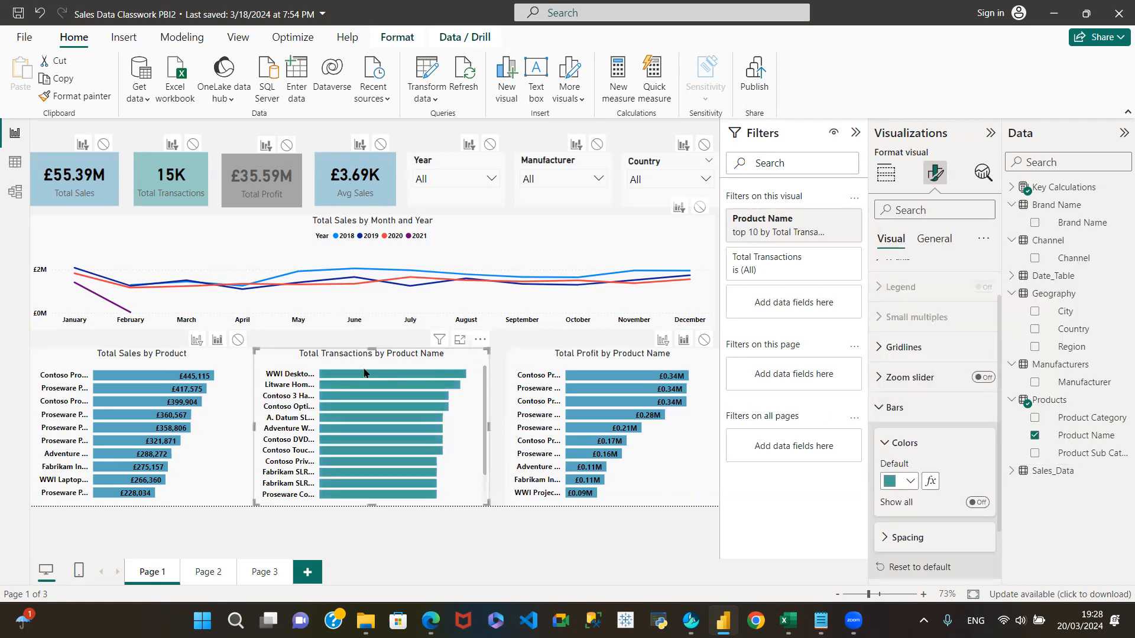
Step: Recolor the bars of the Total Profit by Product Name chart with the recent dark gray color
{"action": "left_click", "coordinate": [531, 360]}
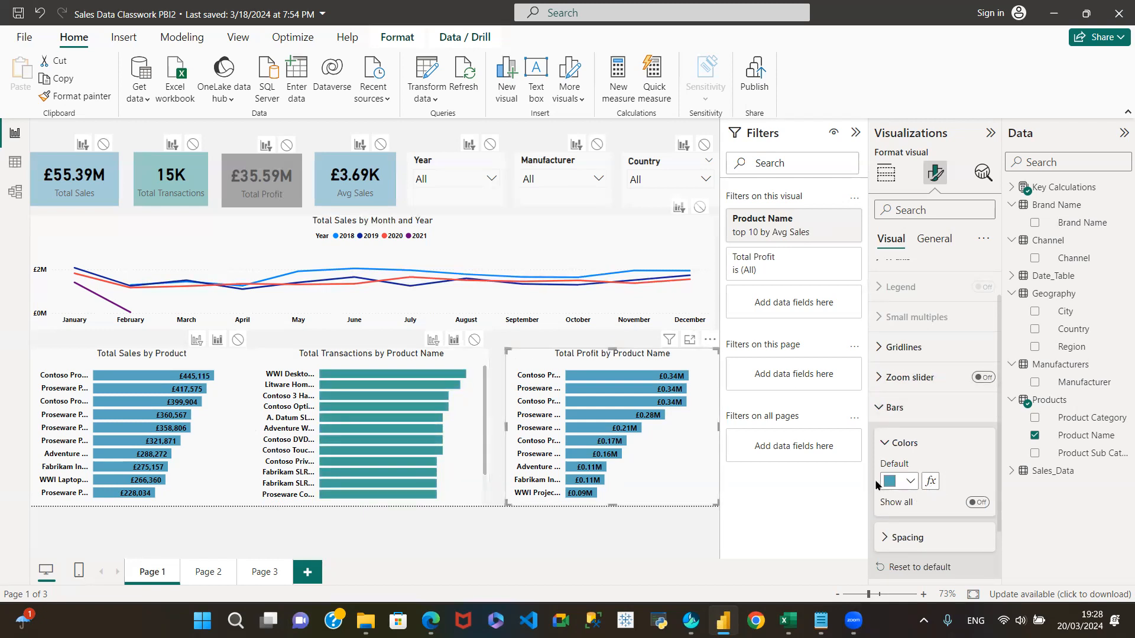
{"action": "left_click", "coordinate": [909, 482]}
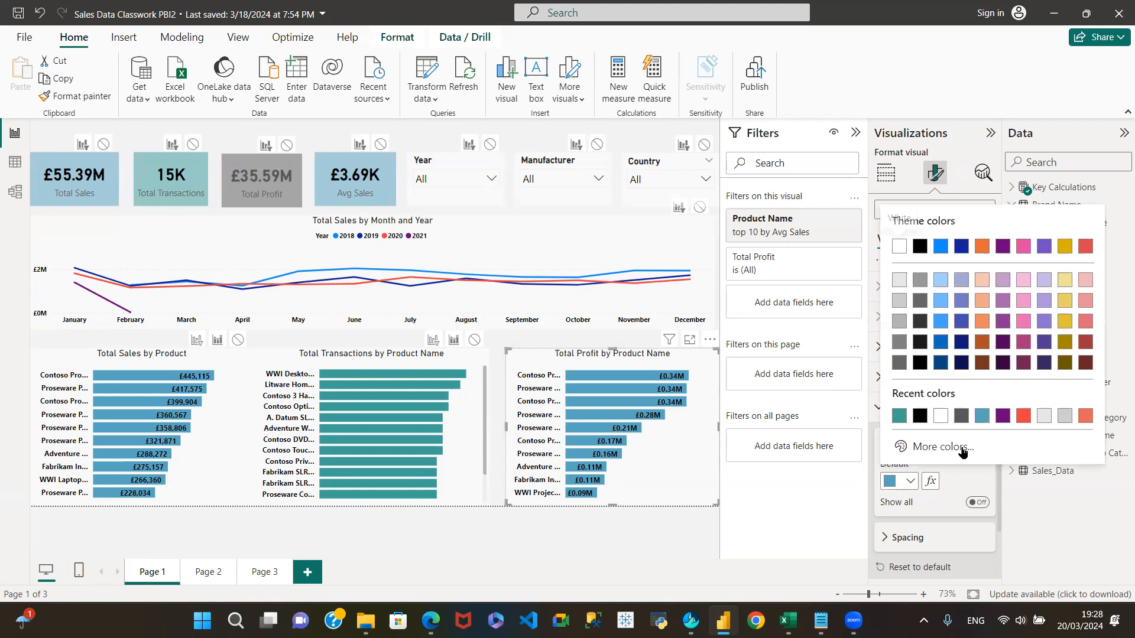
{"action": "left_click", "coordinate": [962, 421]}
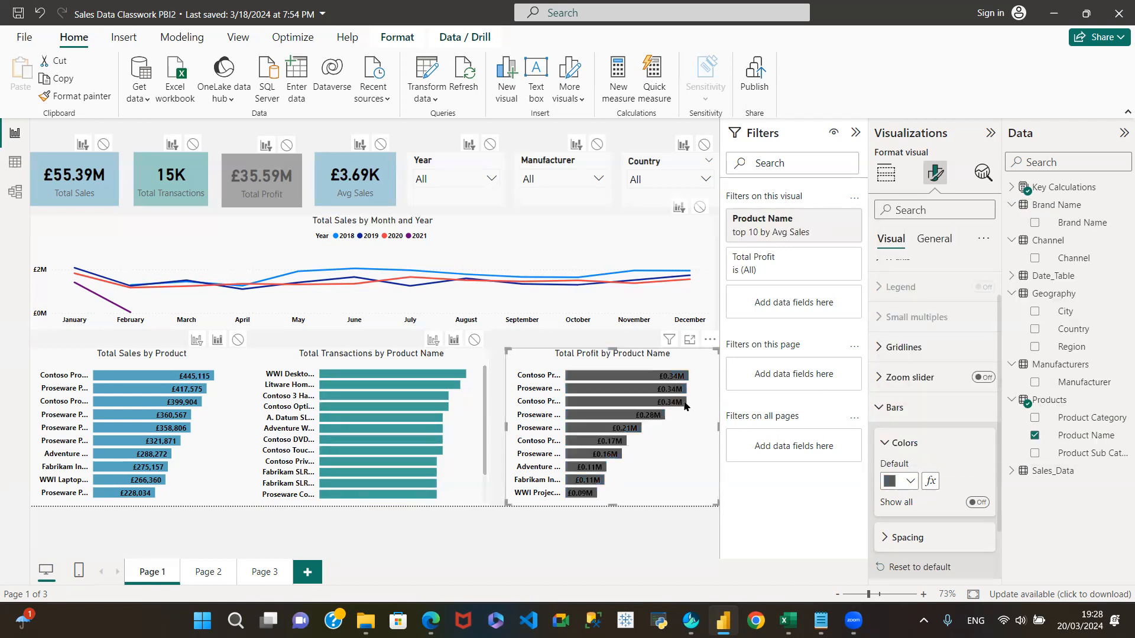
Step: Set the data label values of the Total Profit by Product Name chart to white
{"action": "left_click", "coordinate": [878, 415]}
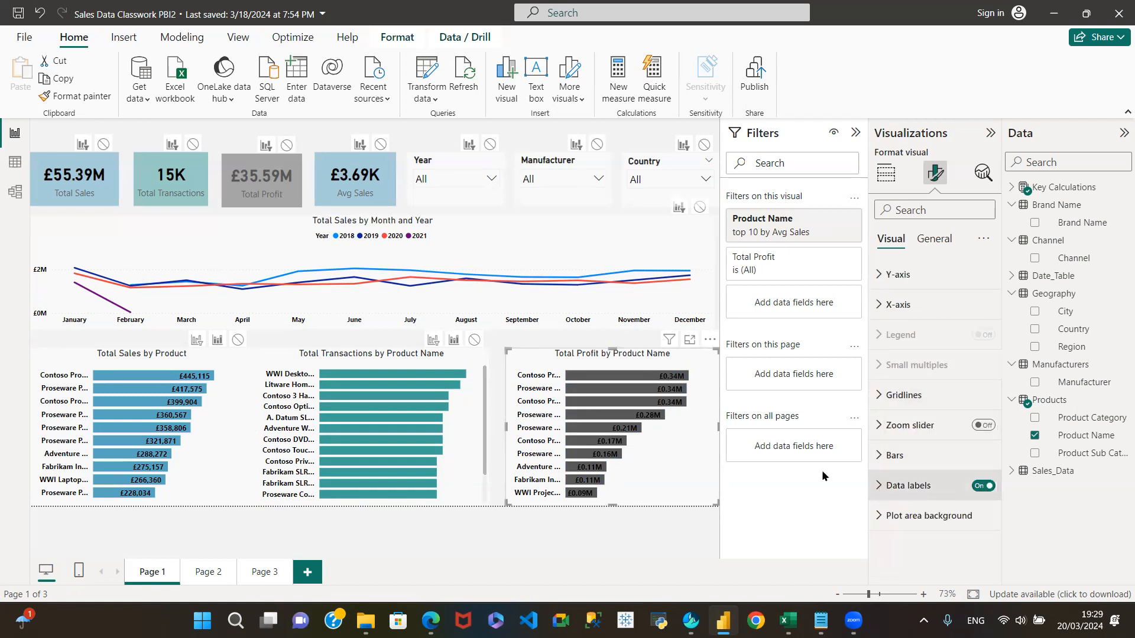
{"action": "left_click", "coordinate": [908, 485]}
{"action": "scroll", "coordinate": [990, 551], "scroll_direction": "down", "scroll_amount": 3}
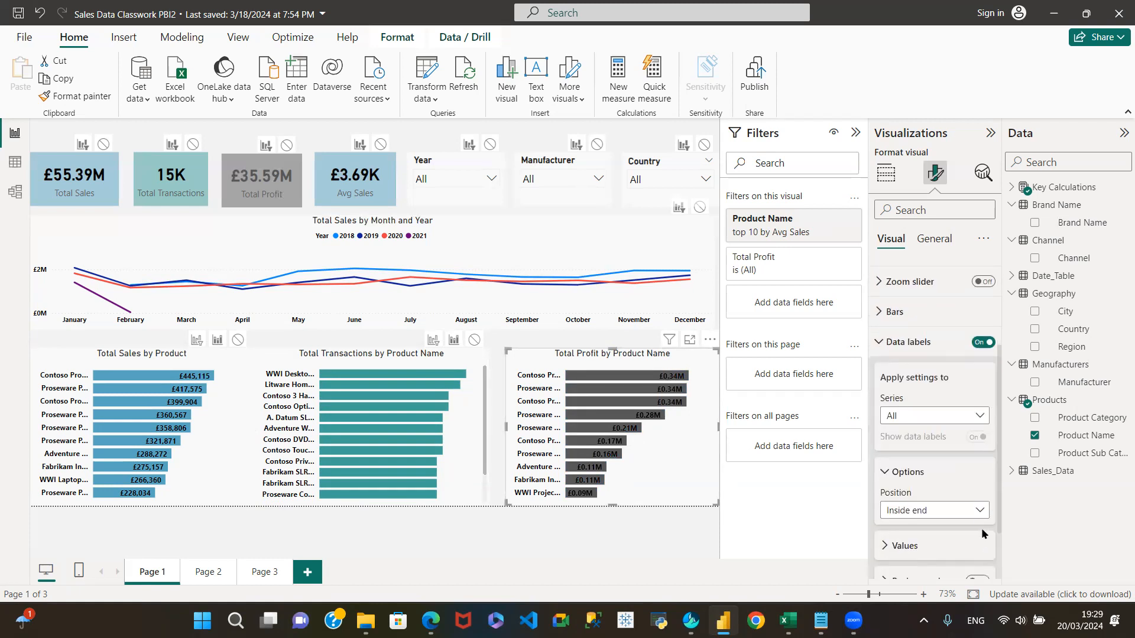
{"action": "scroll", "coordinate": [981, 527], "scroll_direction": "down", "scroll_amount": 2}
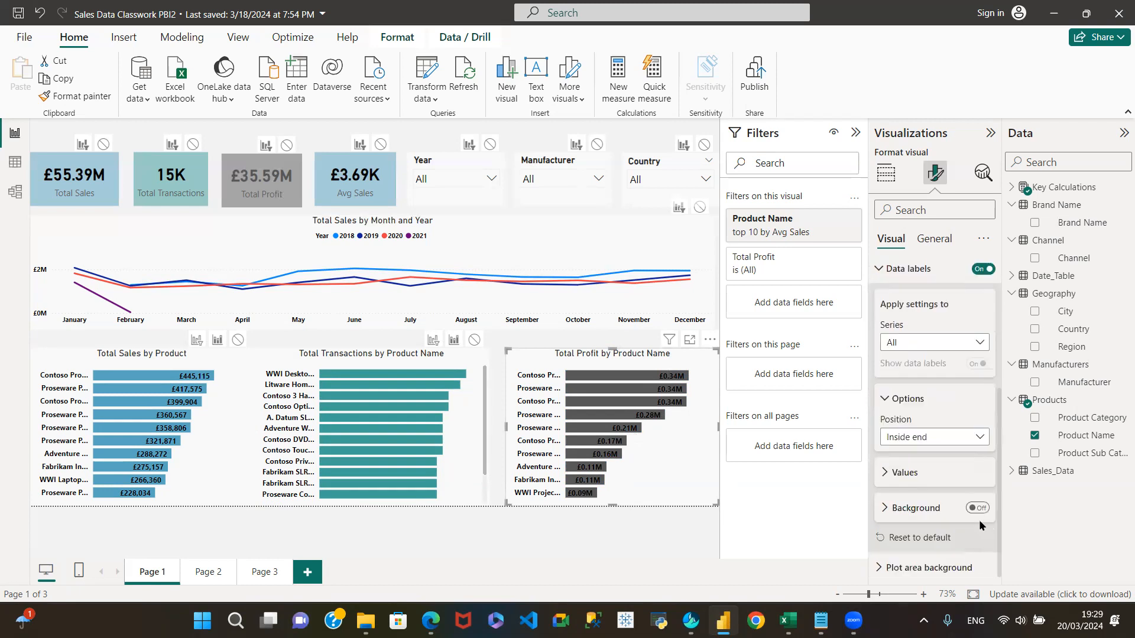
{"action": "left_click", "coordinate": [887, 471]}
{"action": "scroll", "coordinate": [946, 497], "scroll_direction": "down", "scroll_amount": 2}
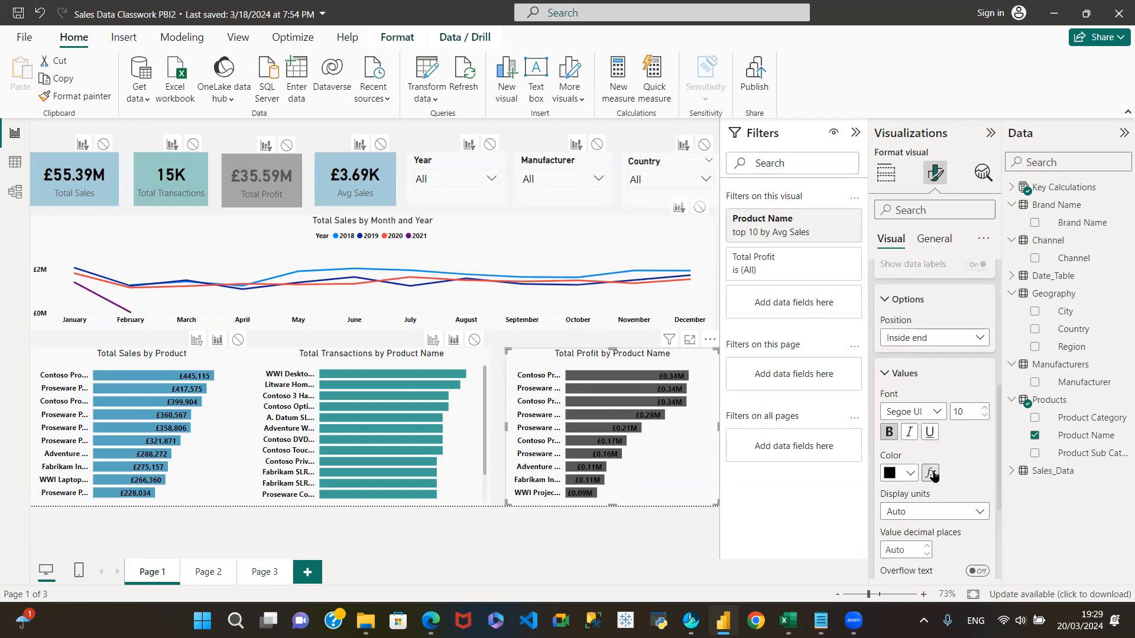
{"action": "left_click", "coordinate": [911, 472]}
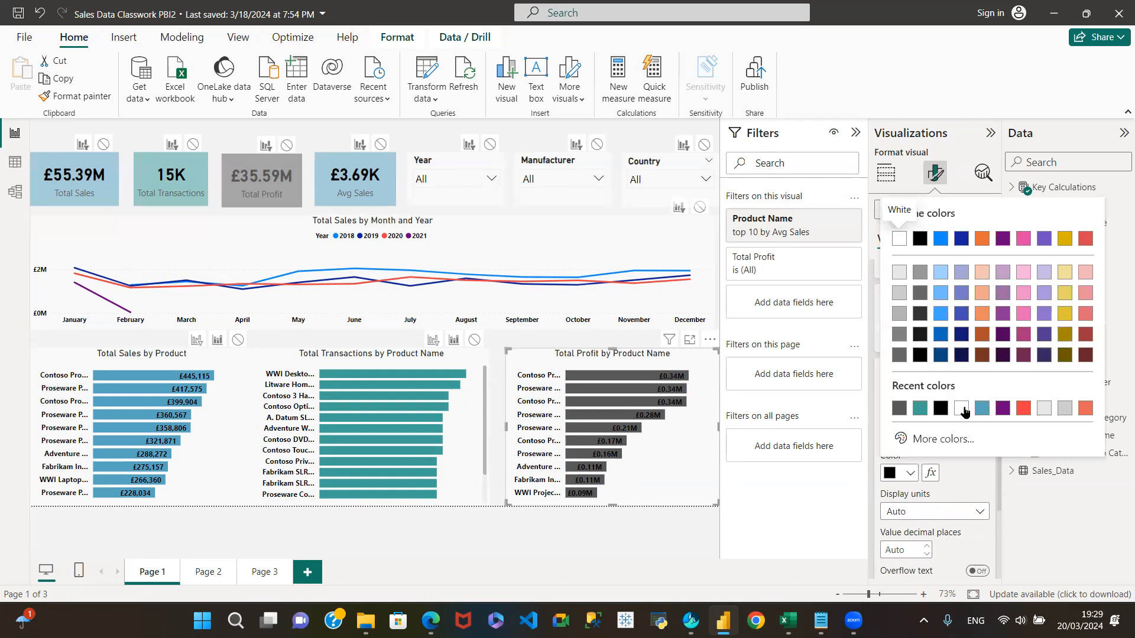
{"action": "left_click", "coordinate": [962, 408]}
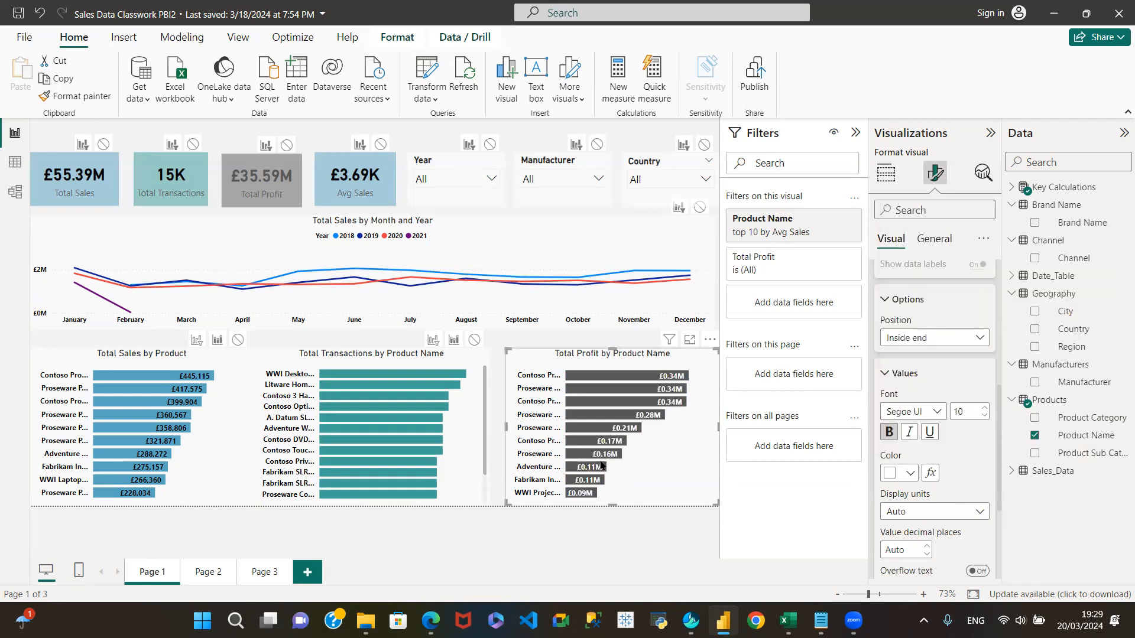
Step: Narrow the Total Profit and Total Sales charts, and widen the Total Transactions chart up to the Total Profit chart's edge
{"action": "left_click", "coordinate": [390, 359]}
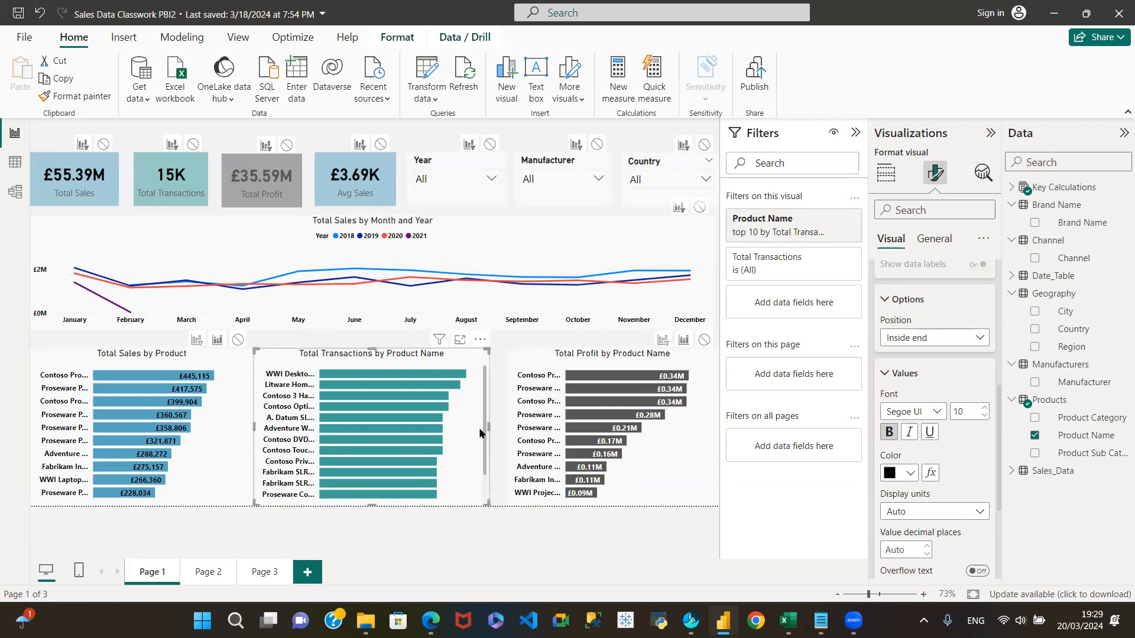
{"action": "mouse_move", "coordinate": [490, 426]}
{"action": "left_mouse_down"}
{"action": "mouse_move", "coordinate": [519, 424]}
{"action": "mouse_move", "coordinate": [499, 424]}
{"action": "left_mouse_up"}
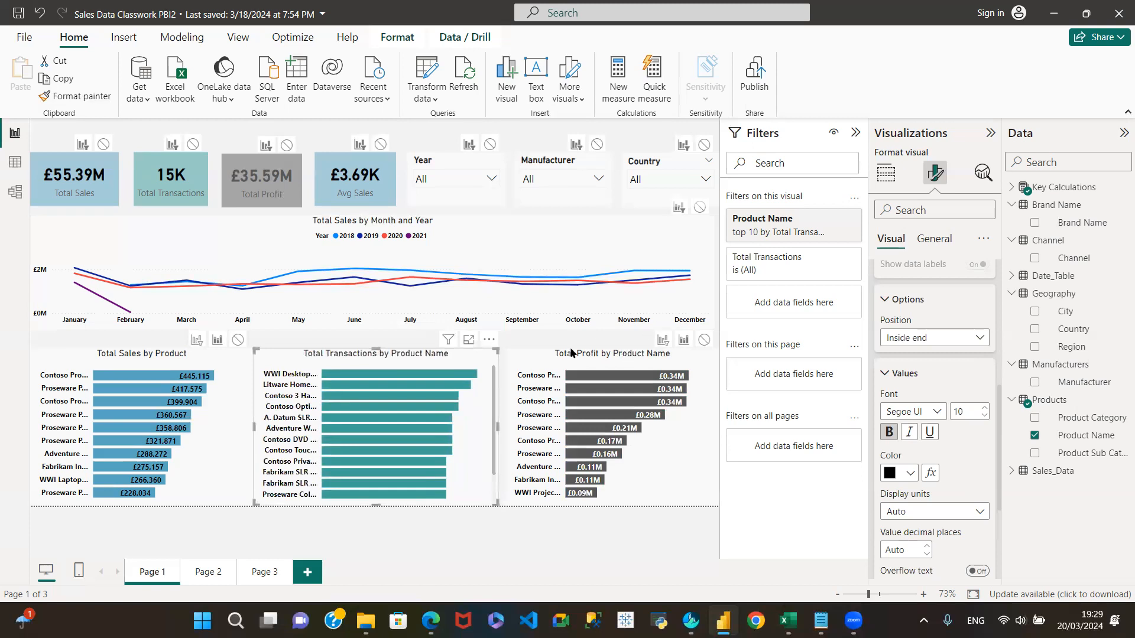
{"action": "left_click", "coordinate": [554, 366]}
{"action": "left_click_drag", "start_coordinate": [505, 425], "coordinate": [527, 423]}
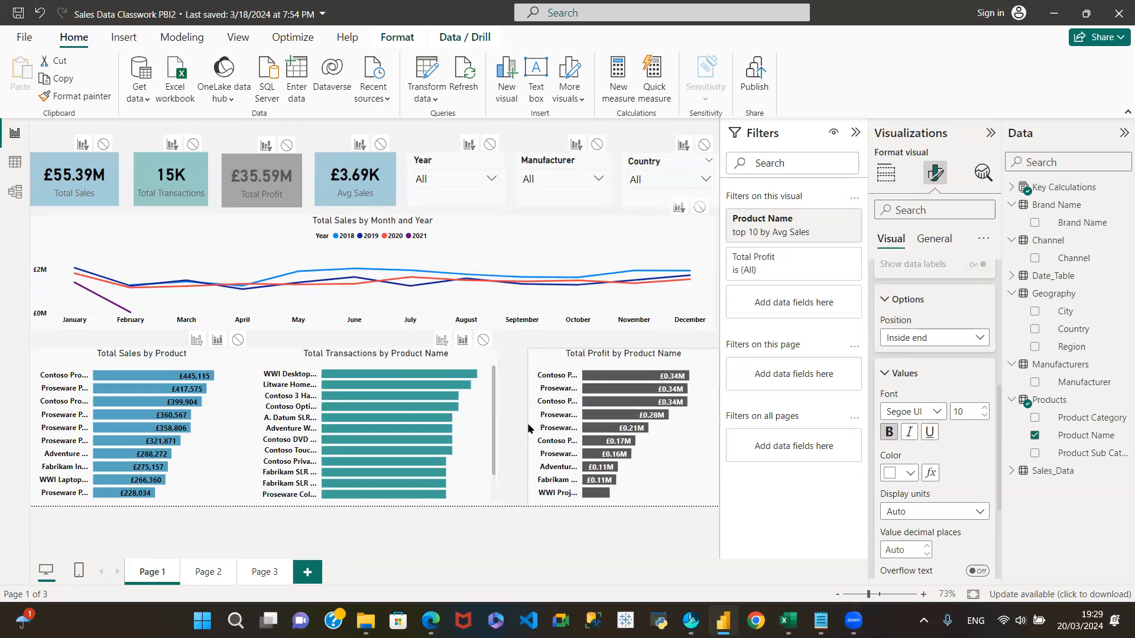
{"action": "left_click", "coordinate": [495, 429]}
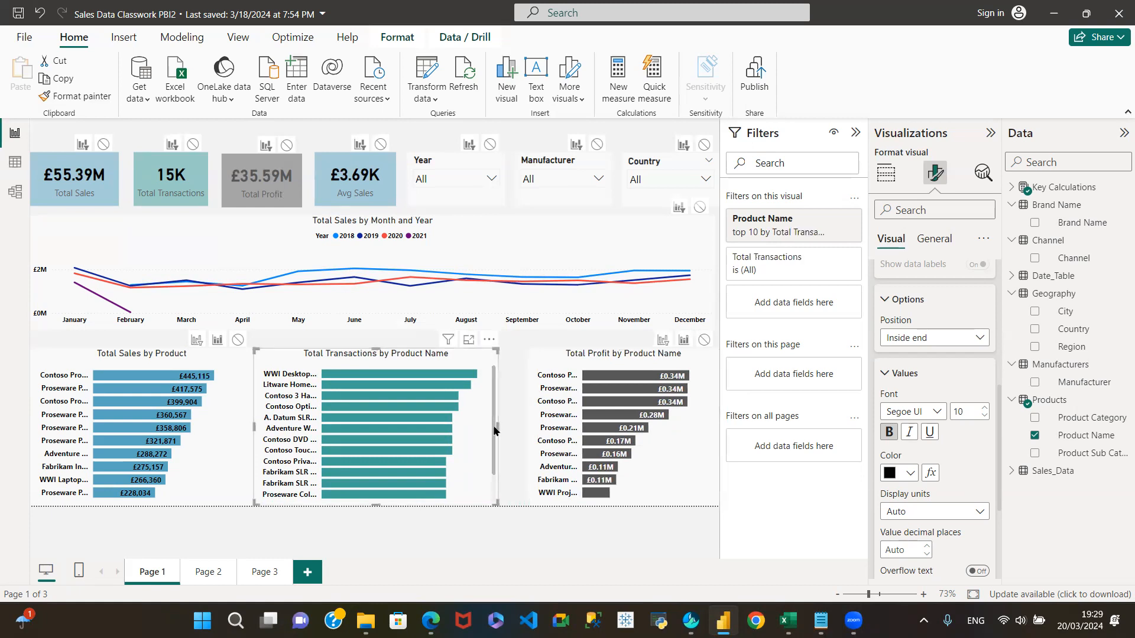
{"action": "left_click_drag", "start_coordinate": [497, 424], "coordinate": [526, 423]}
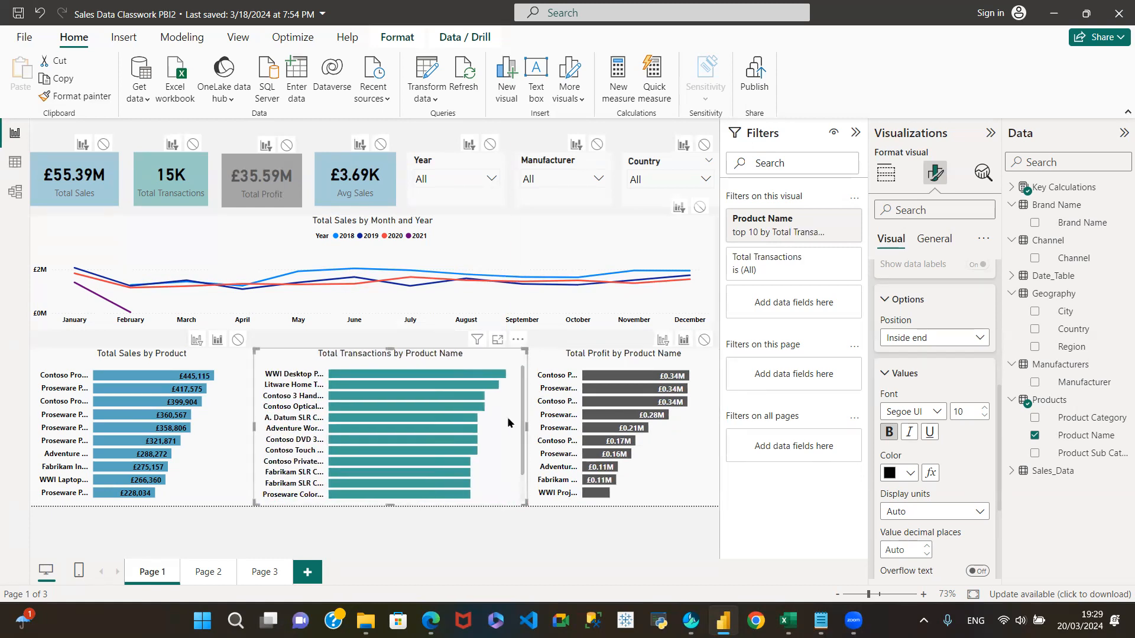
{"action": "left_click", "coordinate": [230, 354]}
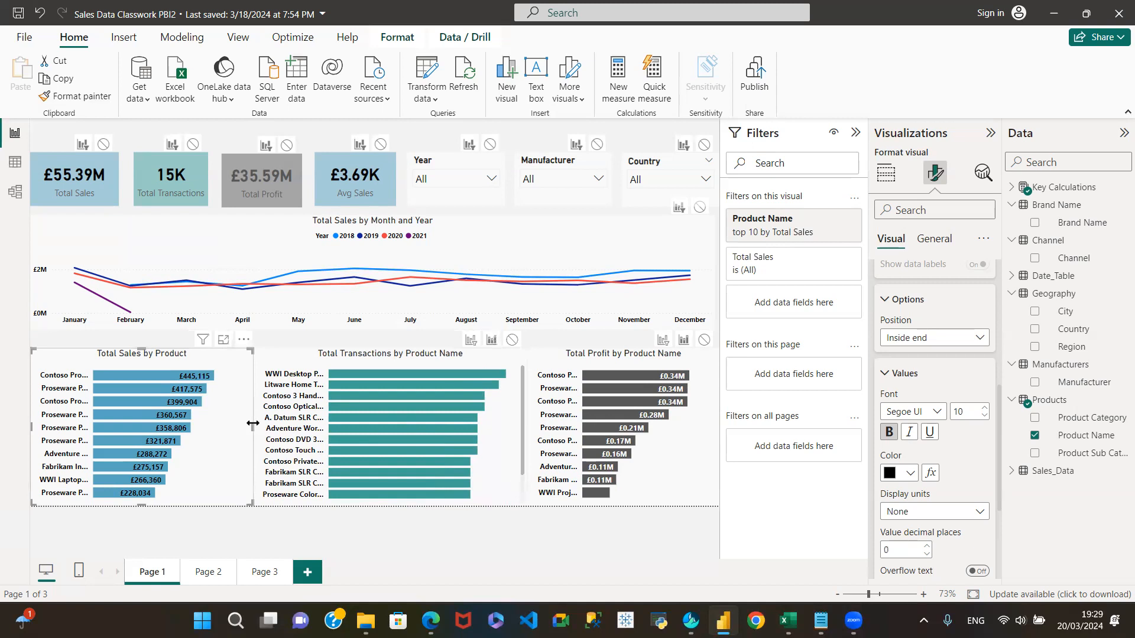
{"action": "left_click_drag", "start_coordinate": [251, 423], "coordinate": [244, 427]}
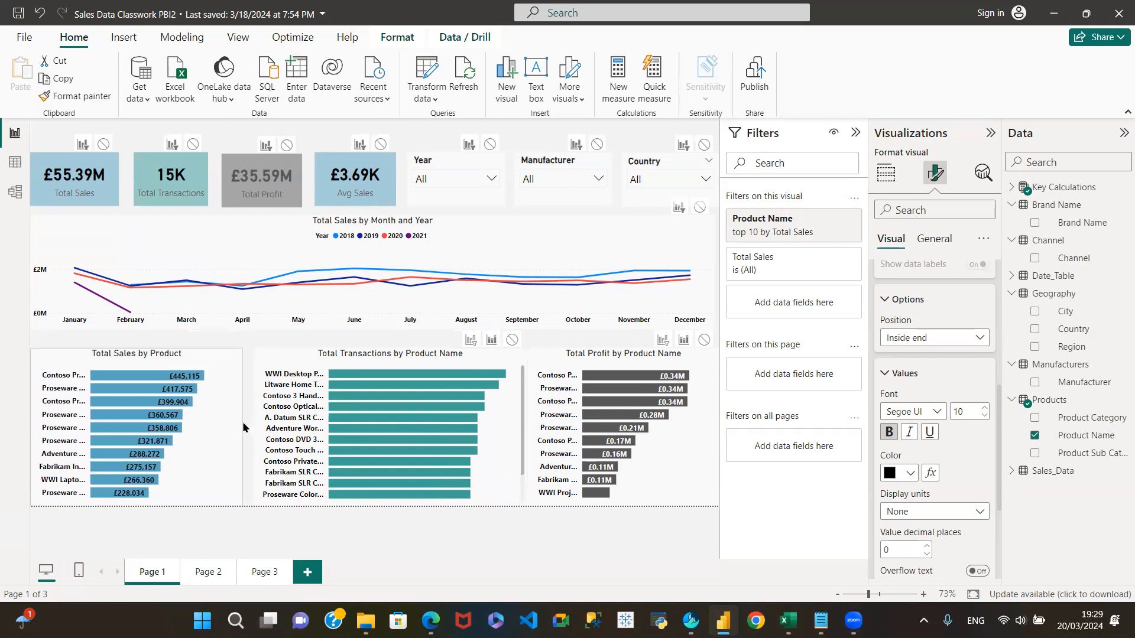
Step: Set the data label position of the Total Transactions by Product Name chart to Inside center
{"action": "left_click", "coordinate": [290, 370]}
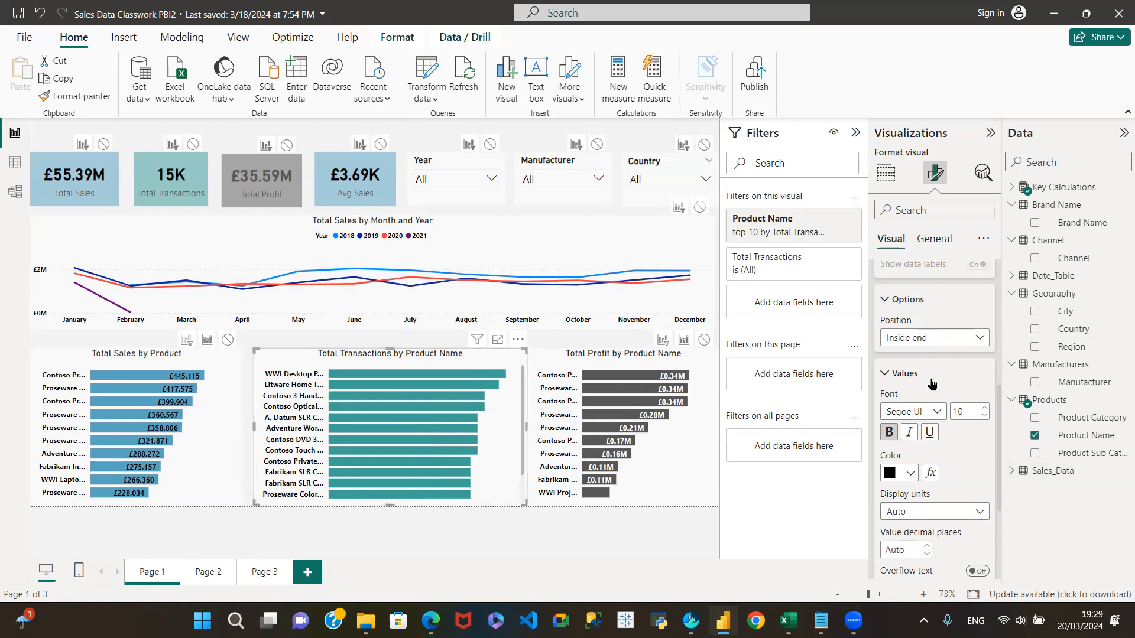
{"action": "left_click", "coordinate": [978, 340]}
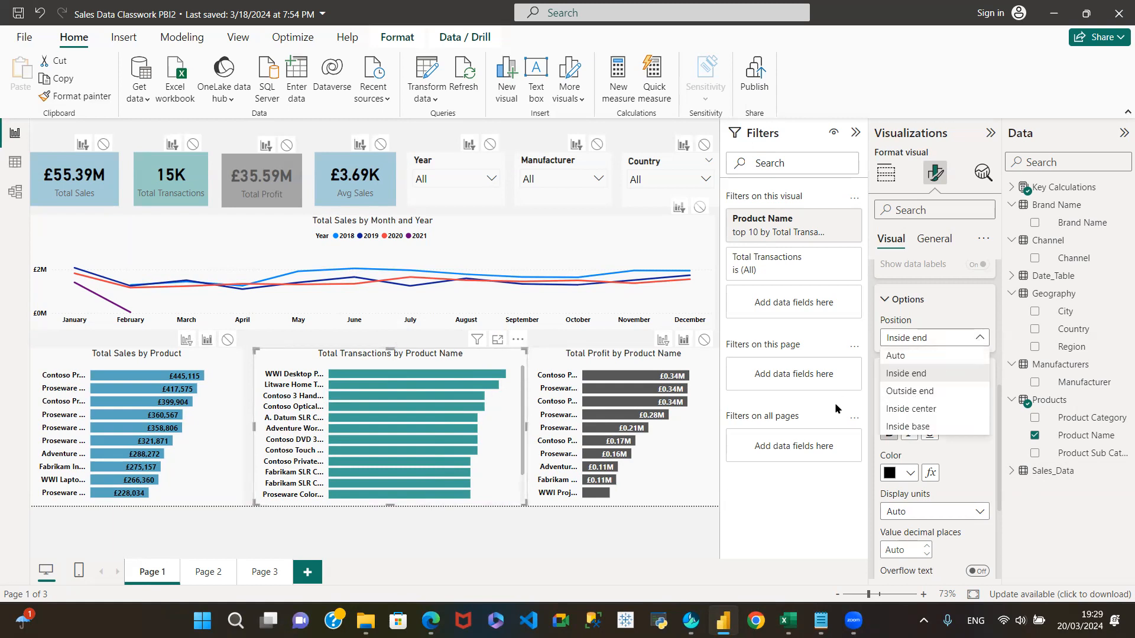
{"action": "left_click", "coordinate": [916, 412]}
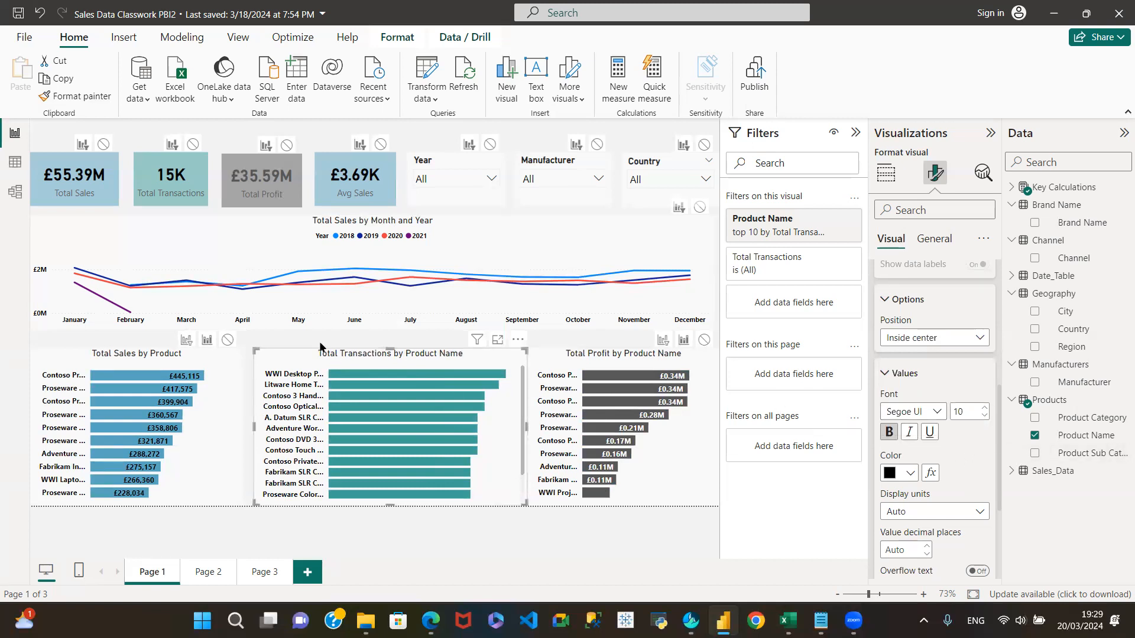
Step: Collapse the label options and values settings, and switch off the data labels of the Total Transactions by Product Name chart
{"action": "left_click", "coordinate": [883, 302]}
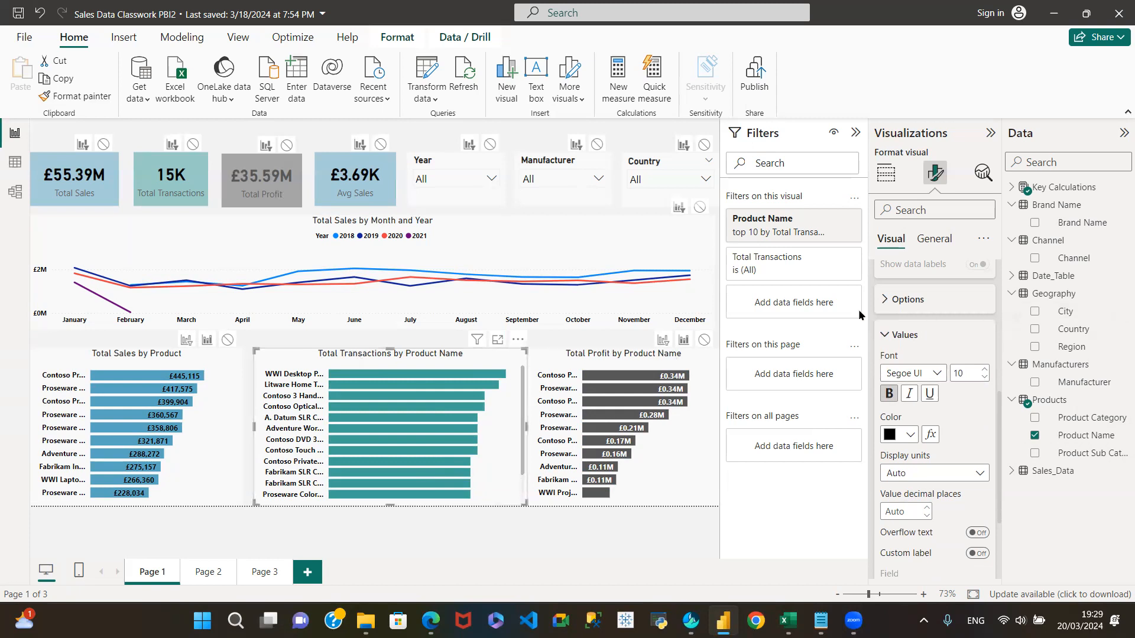
{"action": "left_click", "coordinate": [880, 335]}
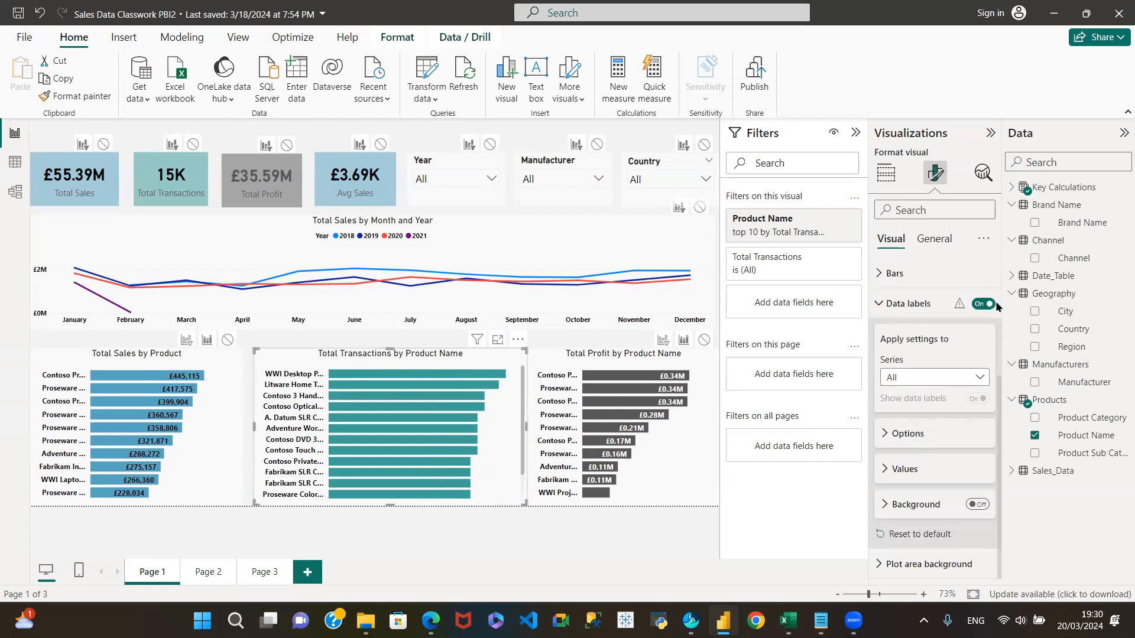
{"action": "left_click", "coordinate": [983, 305]}
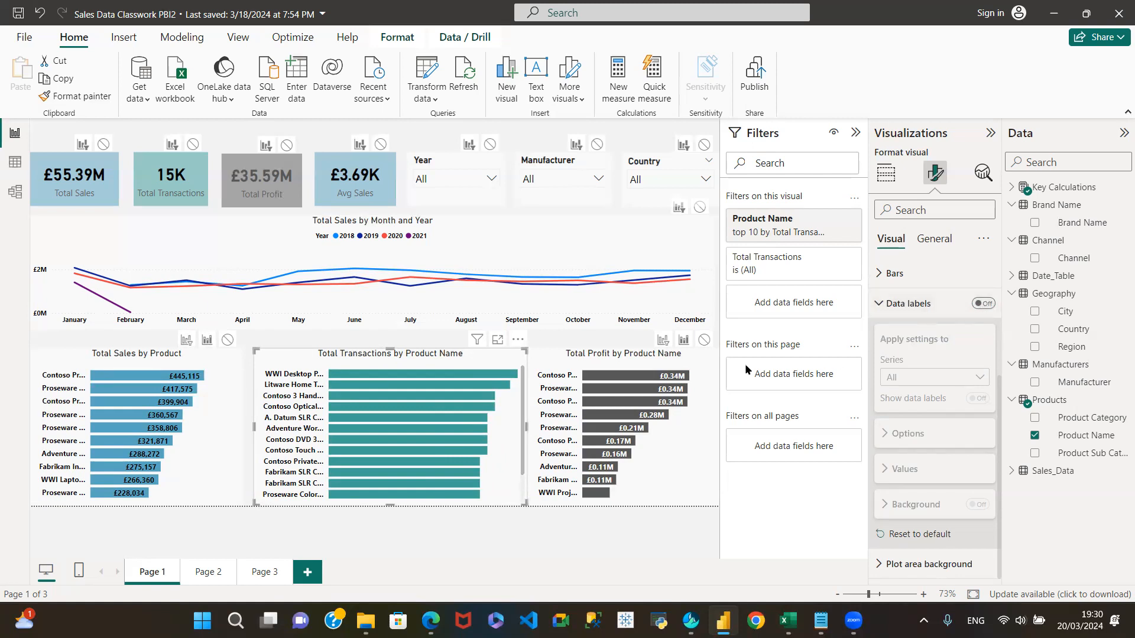
{"action": "left_click", "coordinate": [983, 305]}
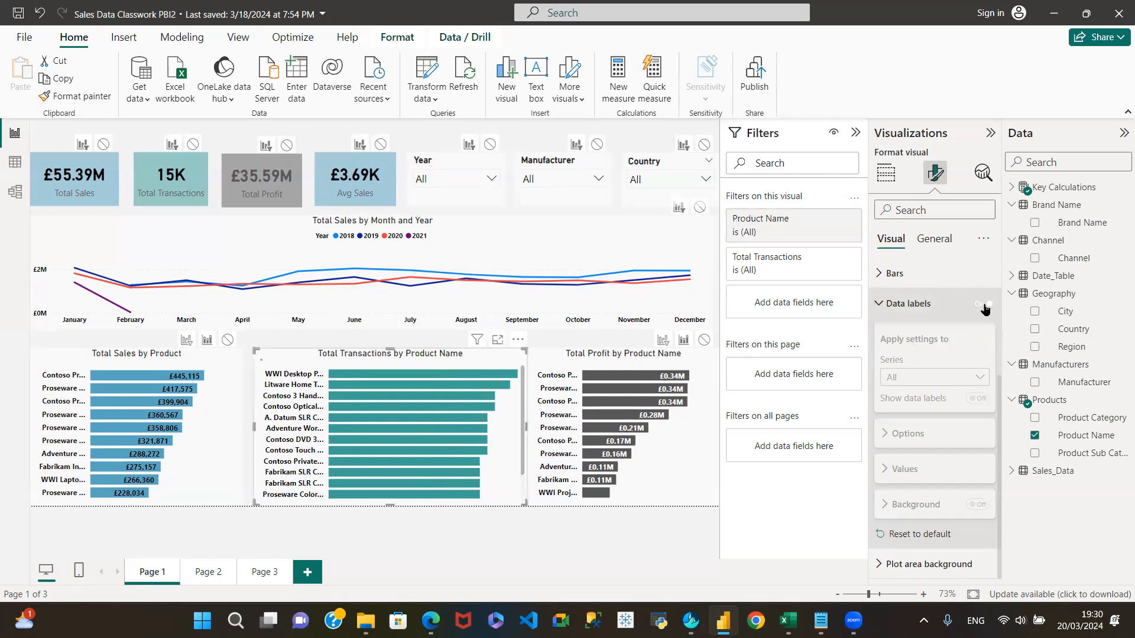
{"action": "left_click", "coordinate": [984, 305]}
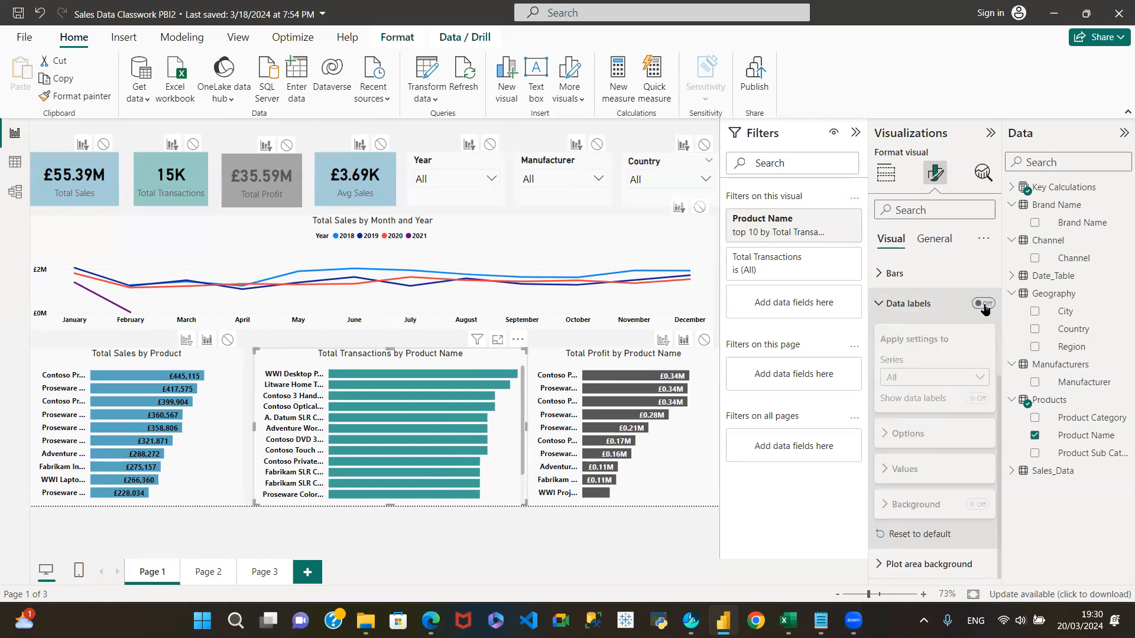
Step: Move the Total Profit chart up over the slicers, and widen the Total Transactions chart to the page edge and the Total Sales chart
{"action": "left_click_drag", "start_coordinate": [561, 353], "coordinate": [637, 201]}
{"action": "left_click_drag", "start_coordinate": [551, 202], "coordinate": [551, 179]}
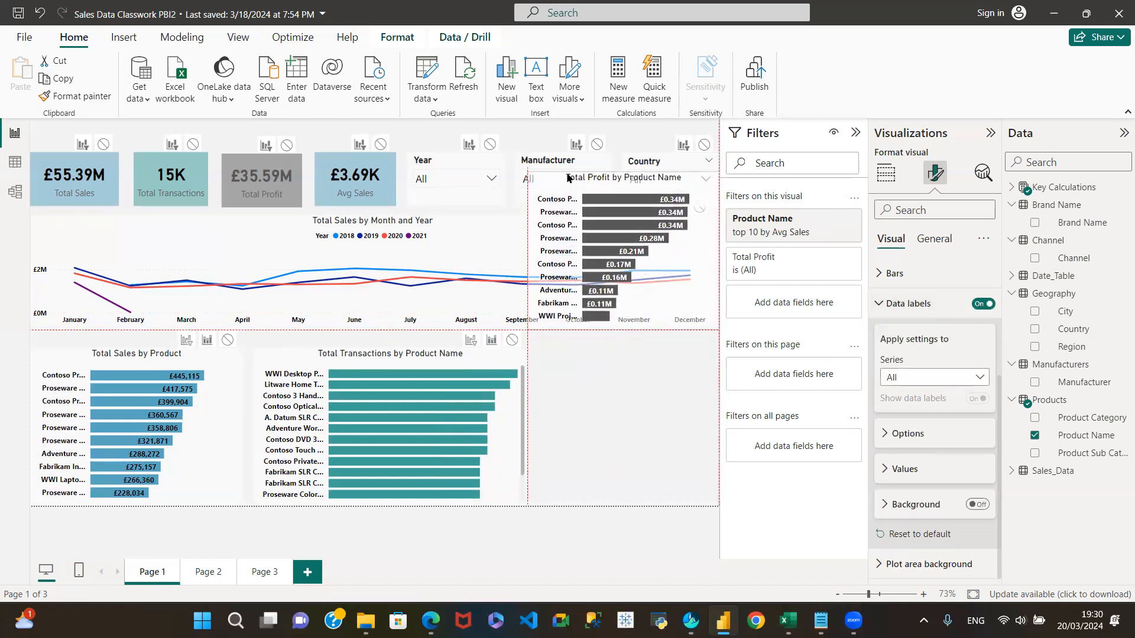
{"action": "left_click", "coordinate": [523, 434]}
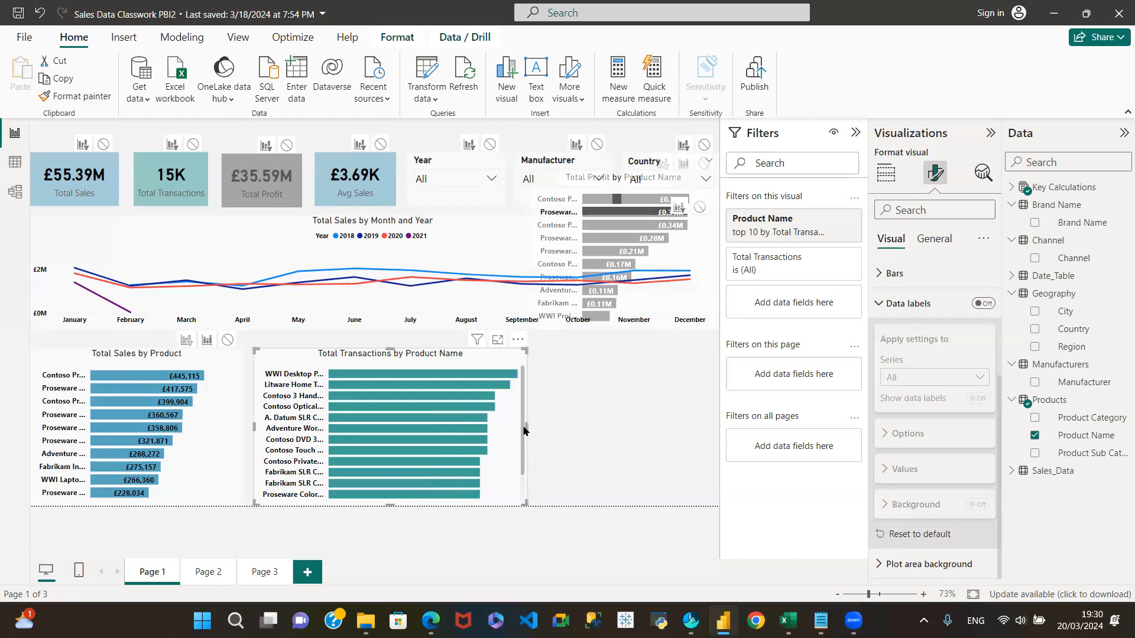
{"action": "left_click_drag", "start_coordinate": [526, 423], "coordinate": [724, 440]}
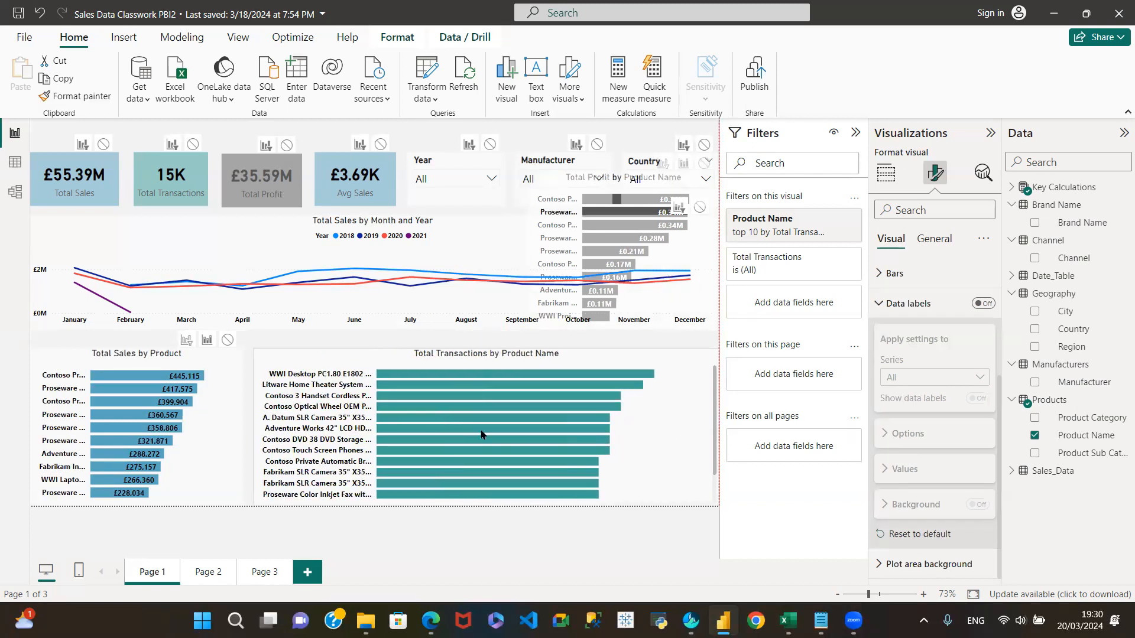
{"action": "mouse_move", "coordinate": [253, 423]}
{"action": "left_mouse_down"}
{"action": "mouse_move", "coordinate": [225, 426]}
{"action": "mouse_move", "coordinate": [244, 426]}
{"action": "left_mouse_up"}
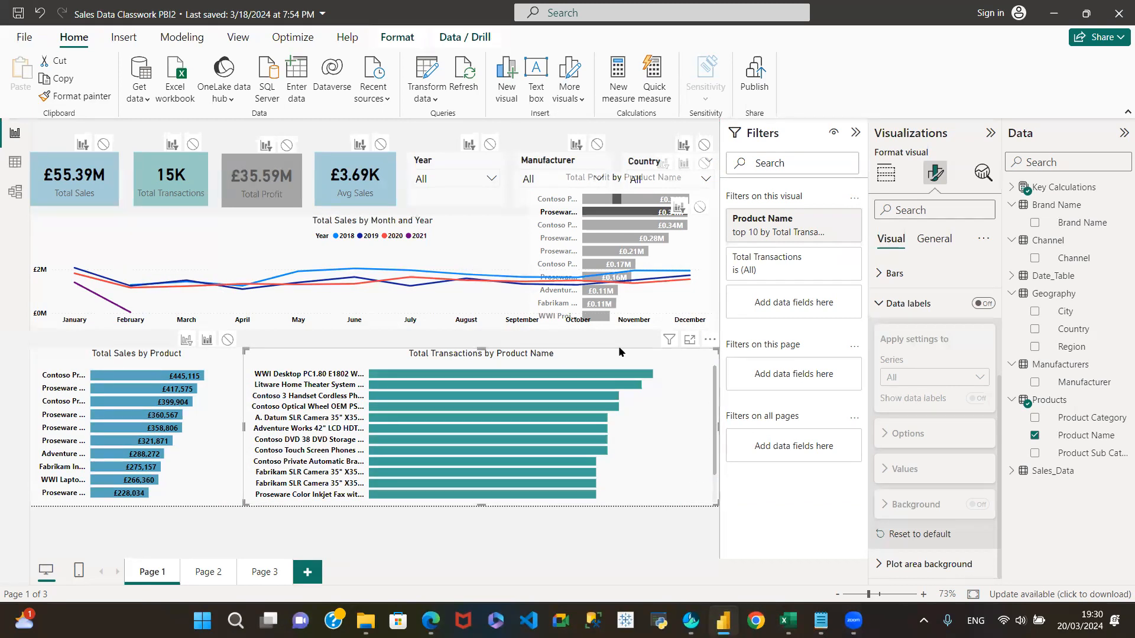
{"action": "left_click", "coordinate": [691, 406]}
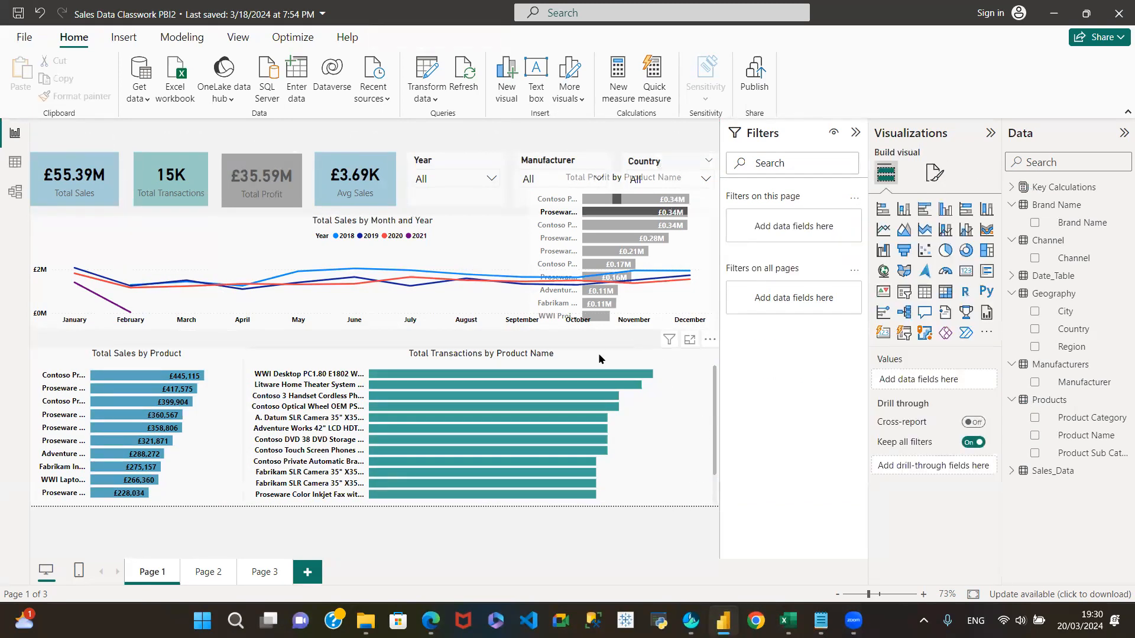
{"action": "left_click", "coordinate": [716, 425]}
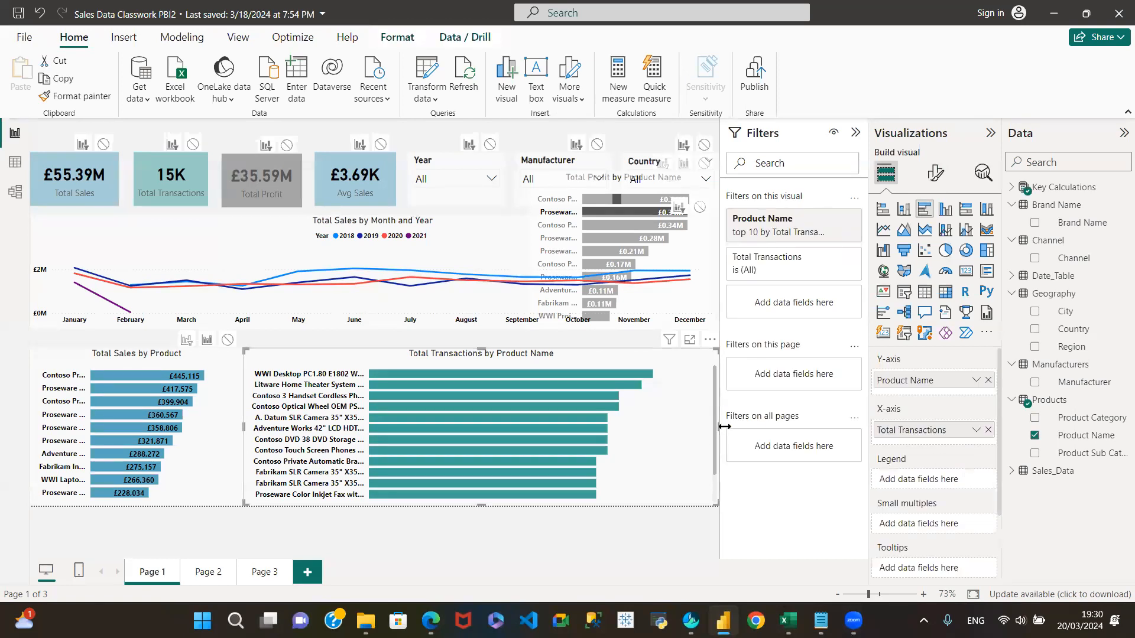
{"action": "left_click_drag", "start_coordinate": [721, 426], "coordinate": [696, 426]}
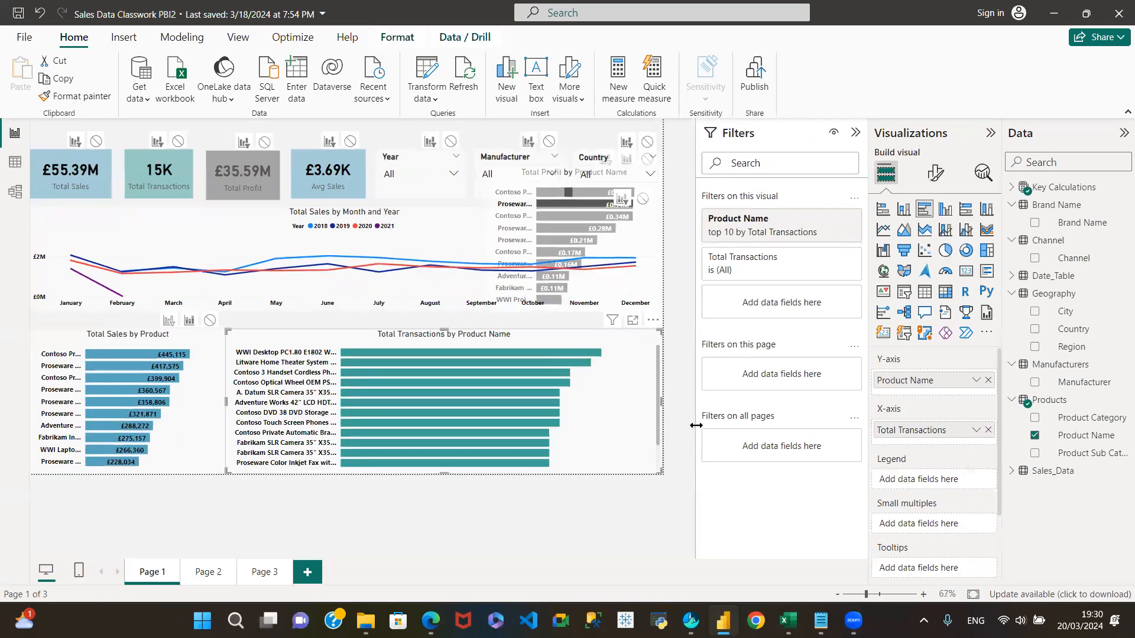
Step: Turn on the data labels of the Total Transactions by Product Name chart and open their value formatting settings
{"action": "left_click", "coordinate": [936, 172]}
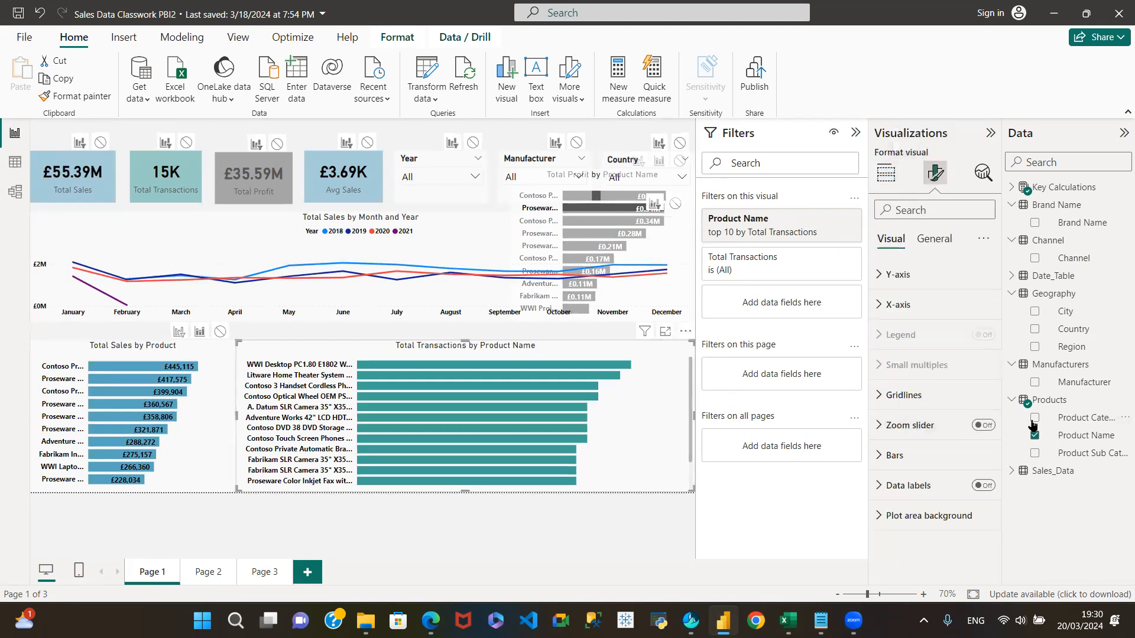
{"action": "left_click", "coordinate": [984, 487]}
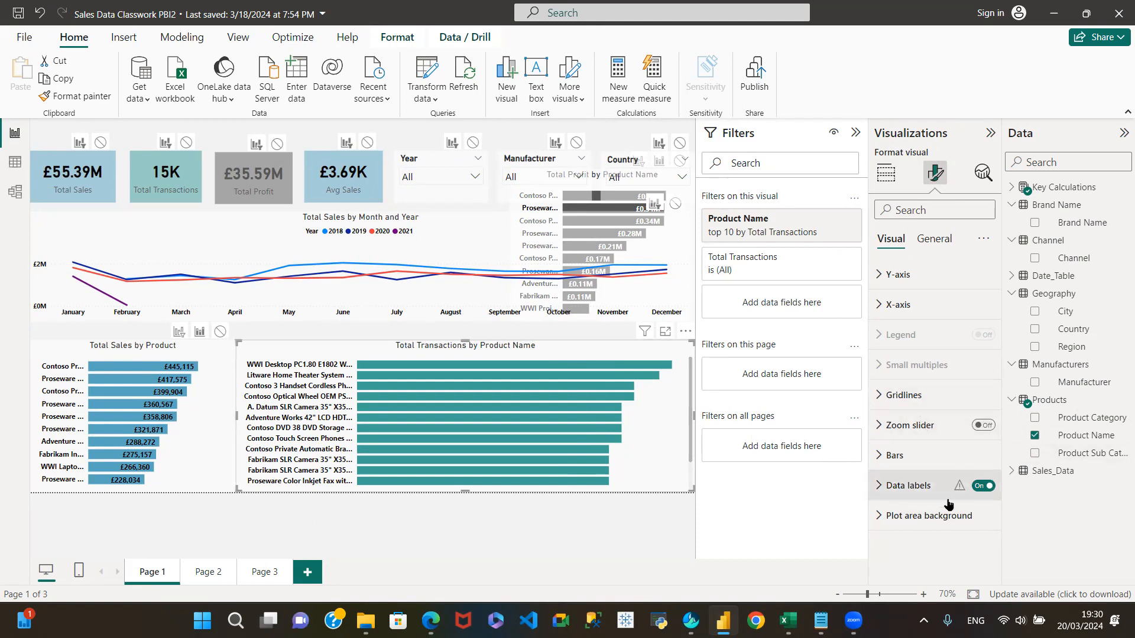
{"action": "left_click", "coordinate": [880, 486]}
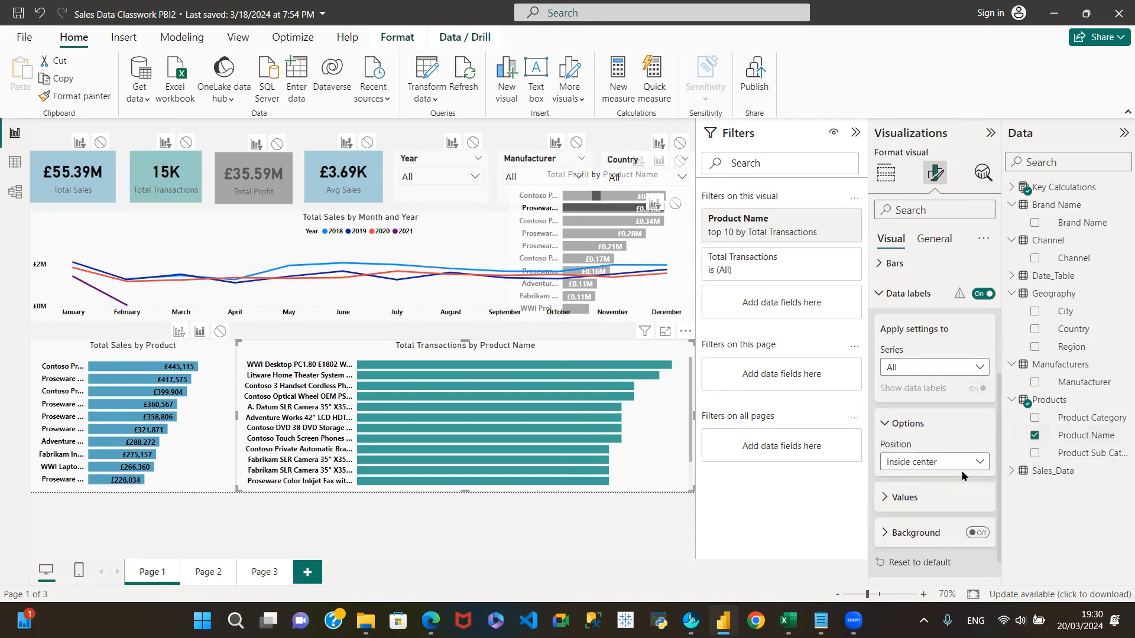
{"action": "scroll", "coordinate": [934, 473], "scroll_direction": "down", "scroll_amount": 2}
{"action": "left_click", "coordinate": [921, 473]}
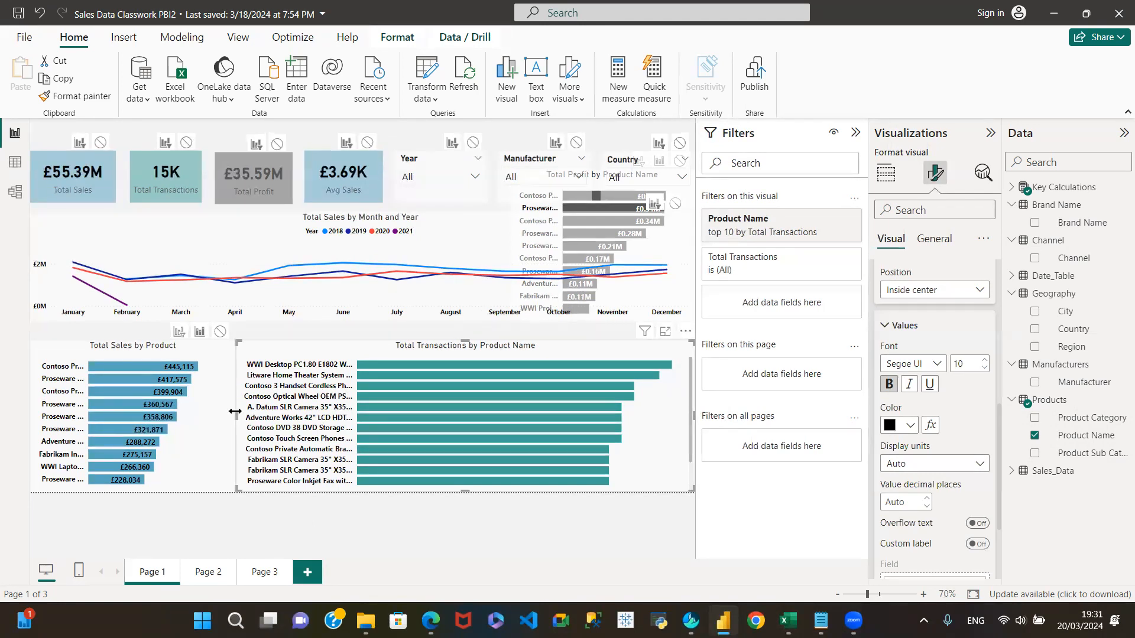
Step: Narrow the Total Transactions chart and place it directly beside the Total Sales chart, freeing space for the Total Profit chart
{"action": "left_click_drag", "start_coordinate": [235, 414], "coordinate": [329, 408]}
{"action": "left_click_drag", "start_coordinate": [415, 342], "coordinate": [324, 350]}
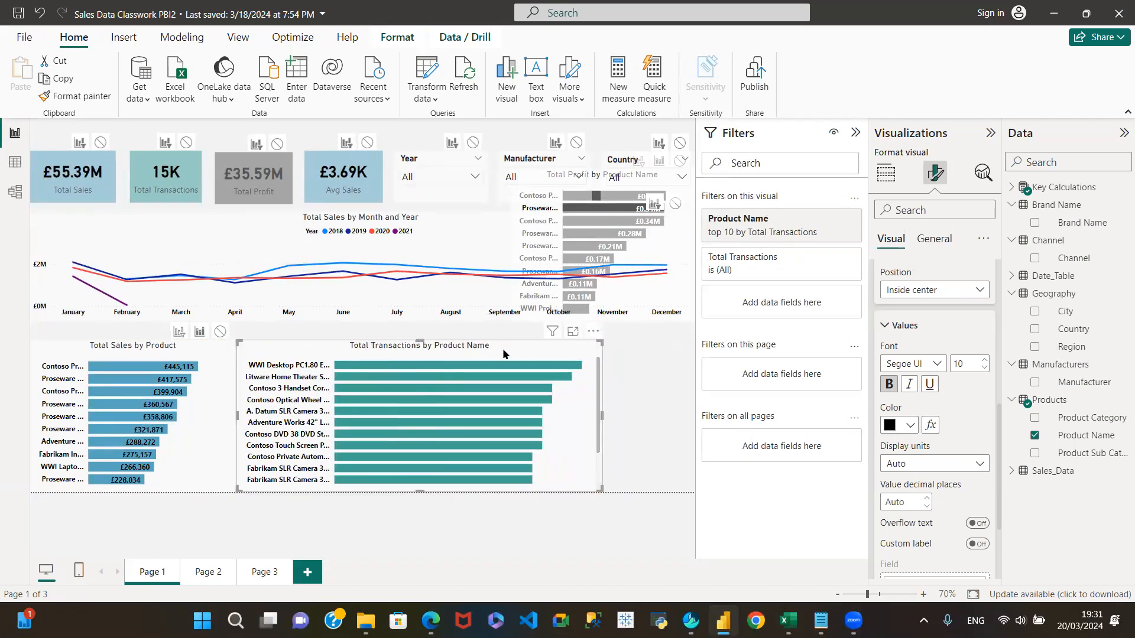
{"action": "left_click_drag", "start_coordinate": [605, 420], "coordinate": [452, 427]}
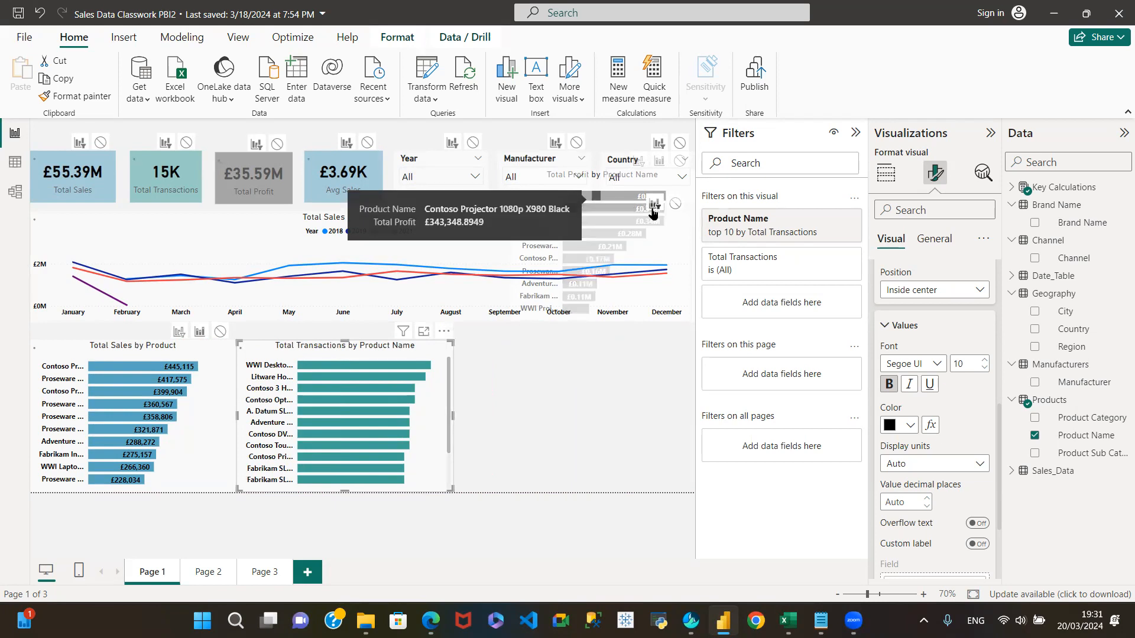
Step: Try to select the Total Profit chart that overlaps the slicers and the Total Sales by Month and Year line chart
{"action": "left_click", "coordinate": [595, 196]}
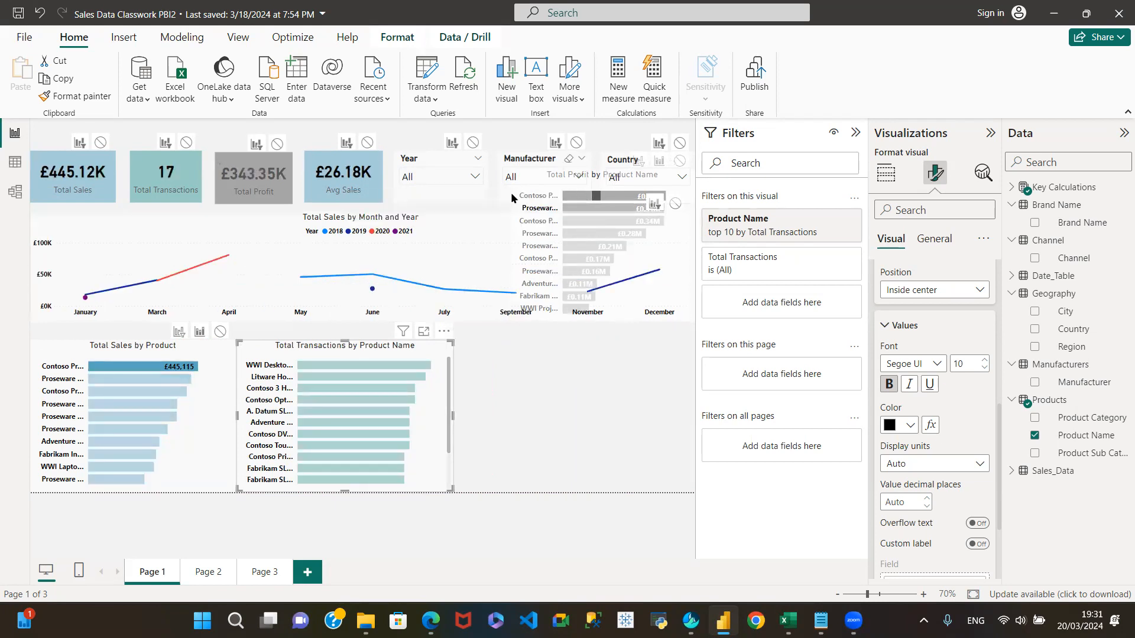
{"action": "left_click", "coordinate": [612, 196]}
{"action": "left_click", "coordinate": [574, 196]}
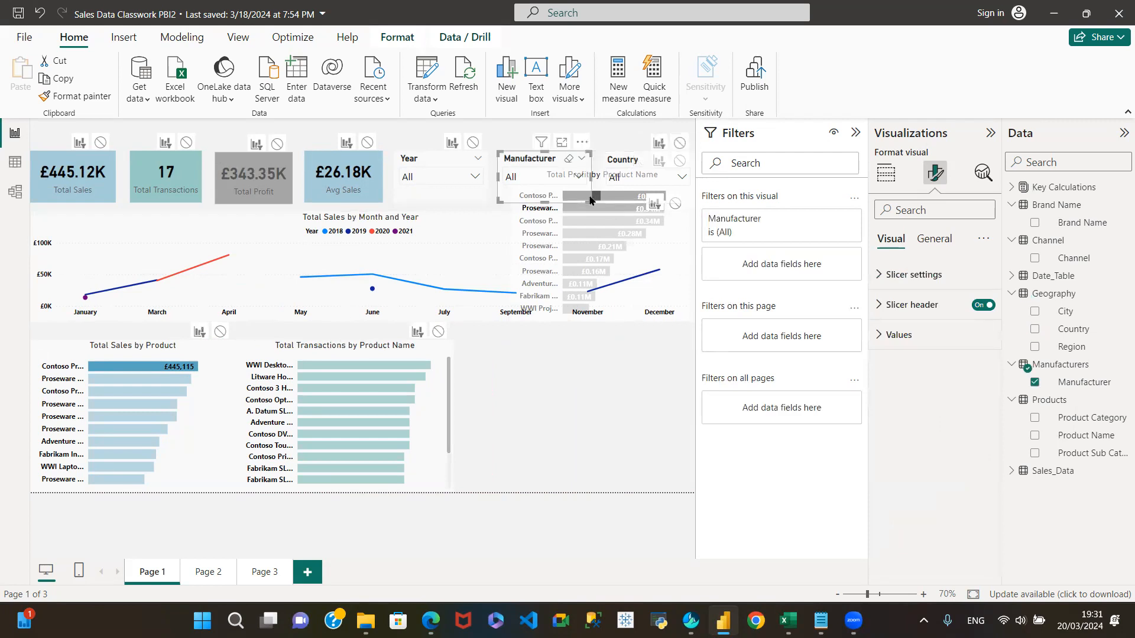
{"action": "left_click", "coordinate": [663, 294]}
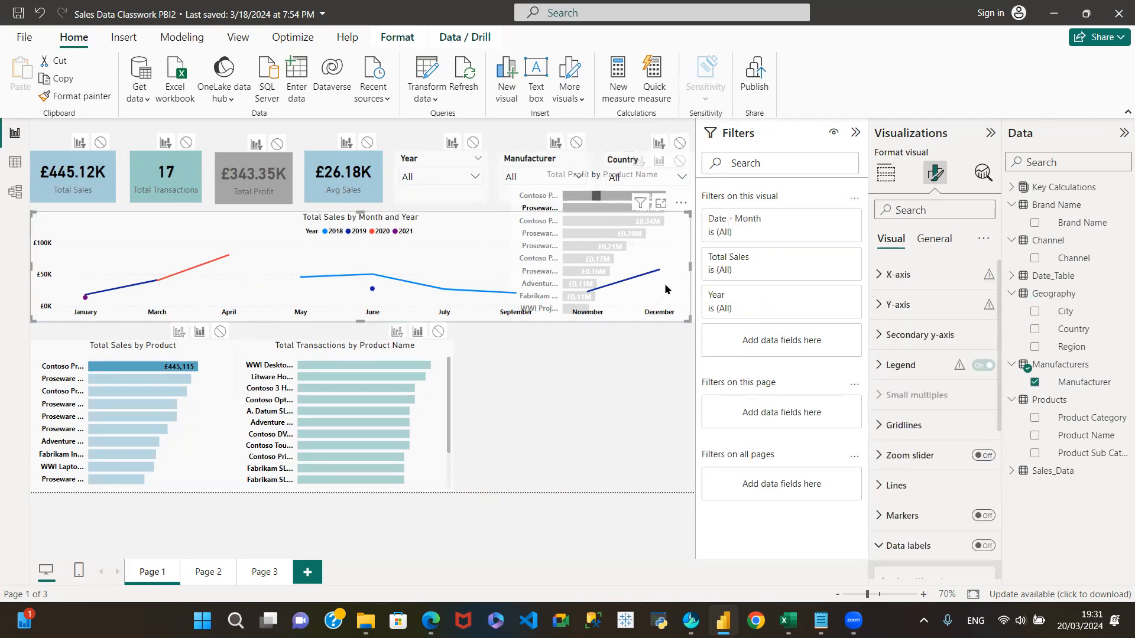
{"action": "mouse_move", "coordinate": [667, 288]}
{"action": "left_mouse_down"}
{"action": "mouse_move", "coordinate": [671, 319]}
{"action": "mouse_move", "coordinate": [675, 274]}
{"action": "left_mouse_up"}
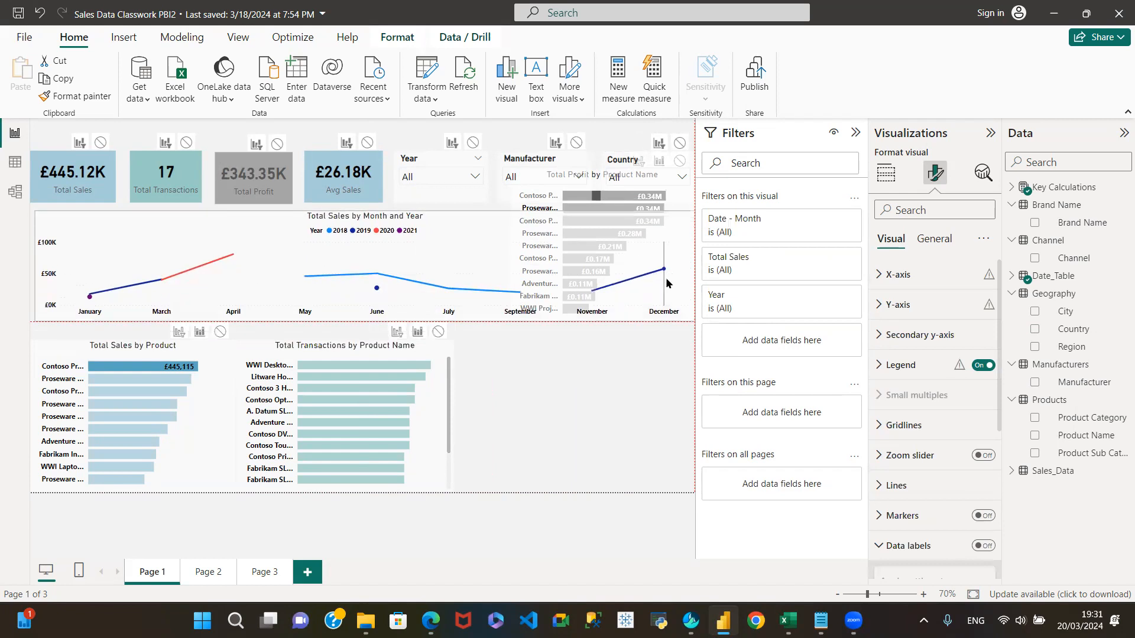
{"action": "left_click", "coordinate": [518, 201]}
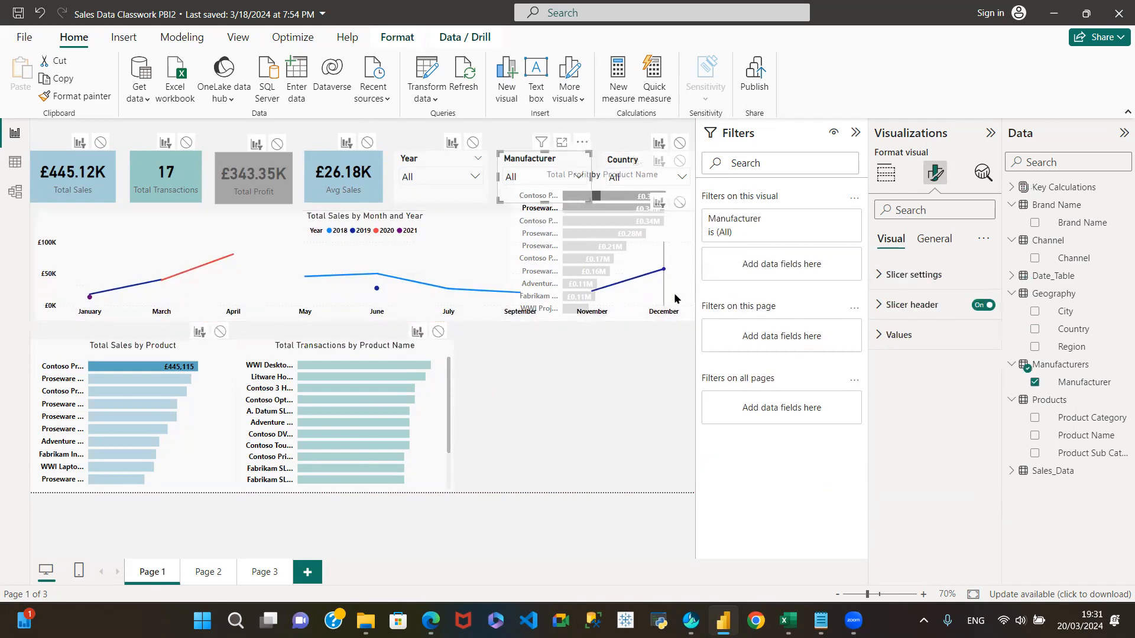
{"action": "left_click", "coordinate": [648, 311]}
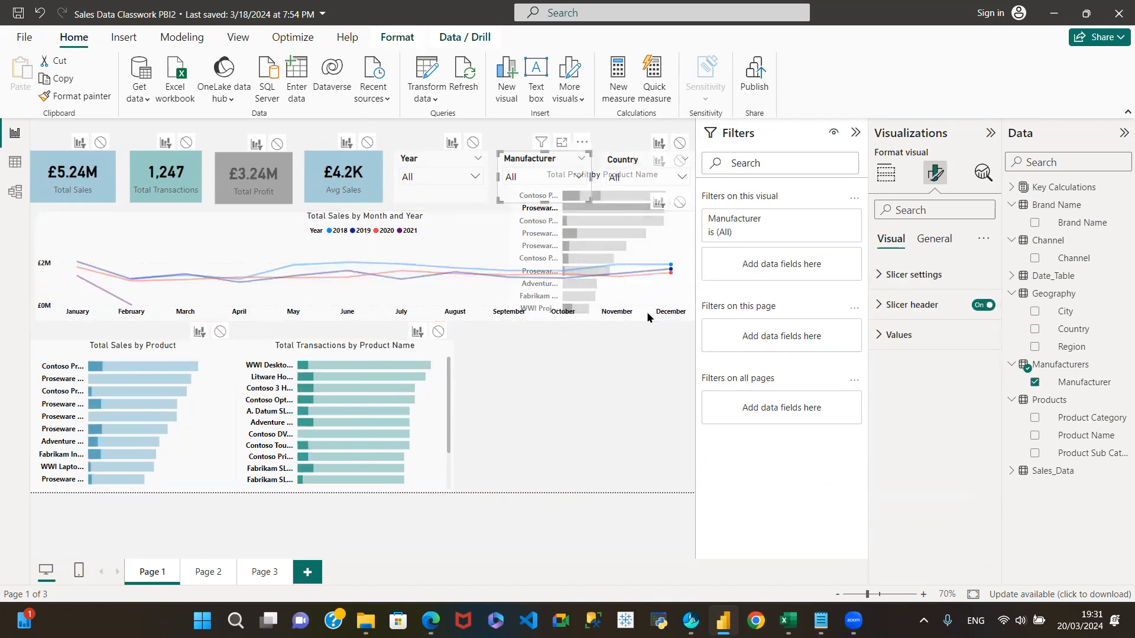
{"action": "left_click", "coordinate": [635, 312]}
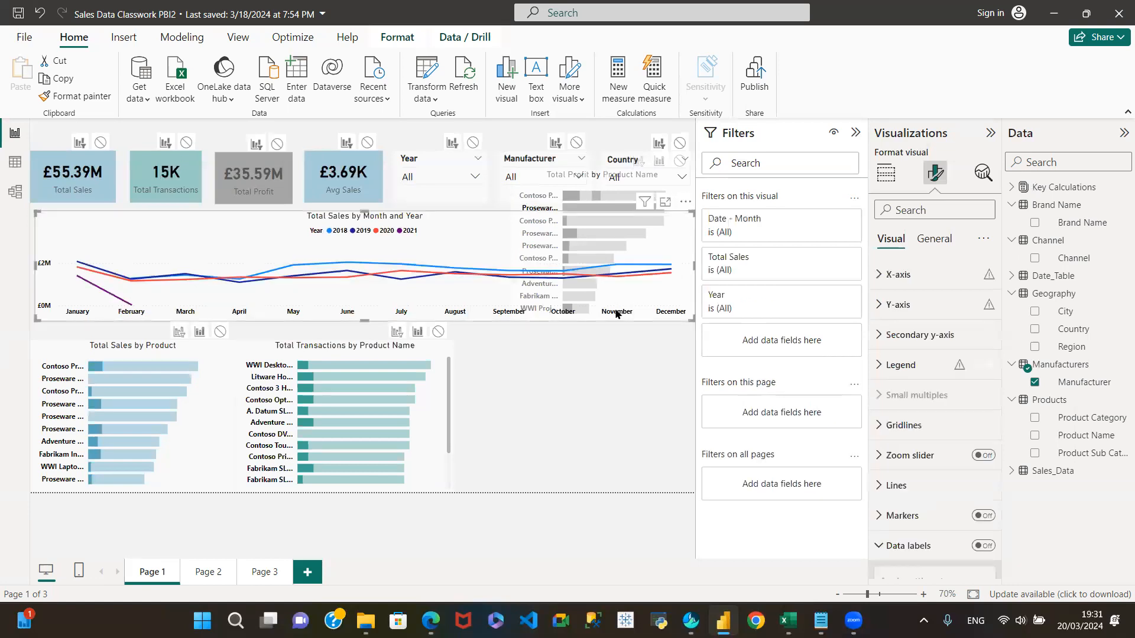
Step: Move the line chart aside to return the Total Profit chart to the lower chart row, and put the line chart back
{"action": "left_click_drag", "start_coordinate": [451, 278], "coordinate": [448, 363]}
{"action": "left_click_drag", "start_coordinate": [511, 219], "coordinate": [501, 376]}
{"action": "left_click_drag", "start_coordinate": [485, 307], "coordinate": [498, 222]}
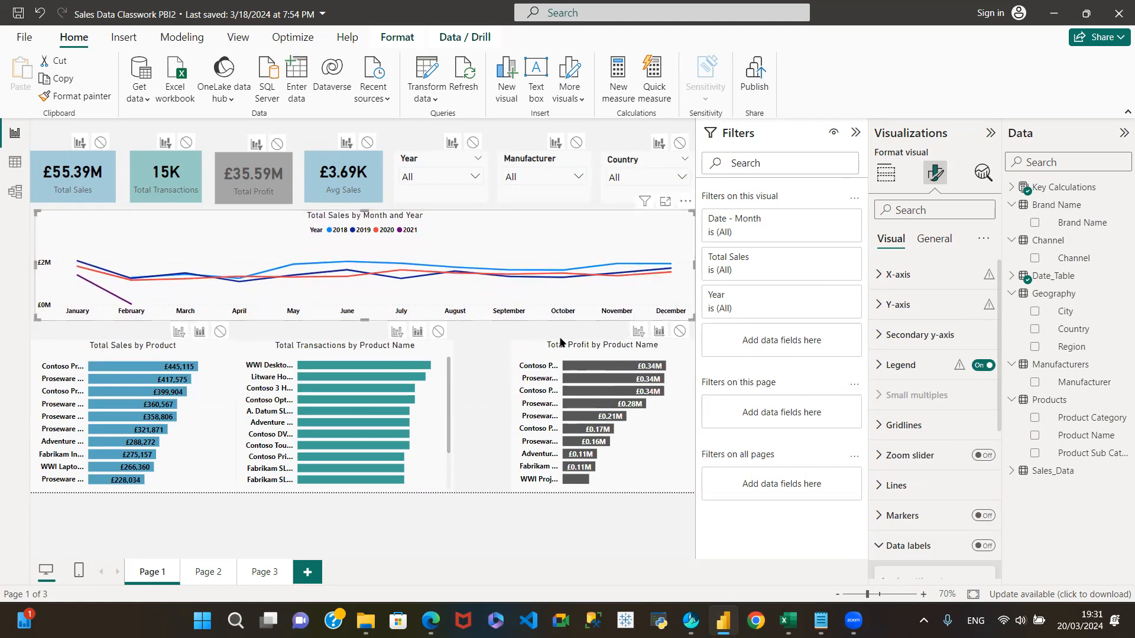
Step: Set the display units of the Total Profit by Product Name chart's data labels to None
{"action": "left_click", "coordinate": [512, 351]}
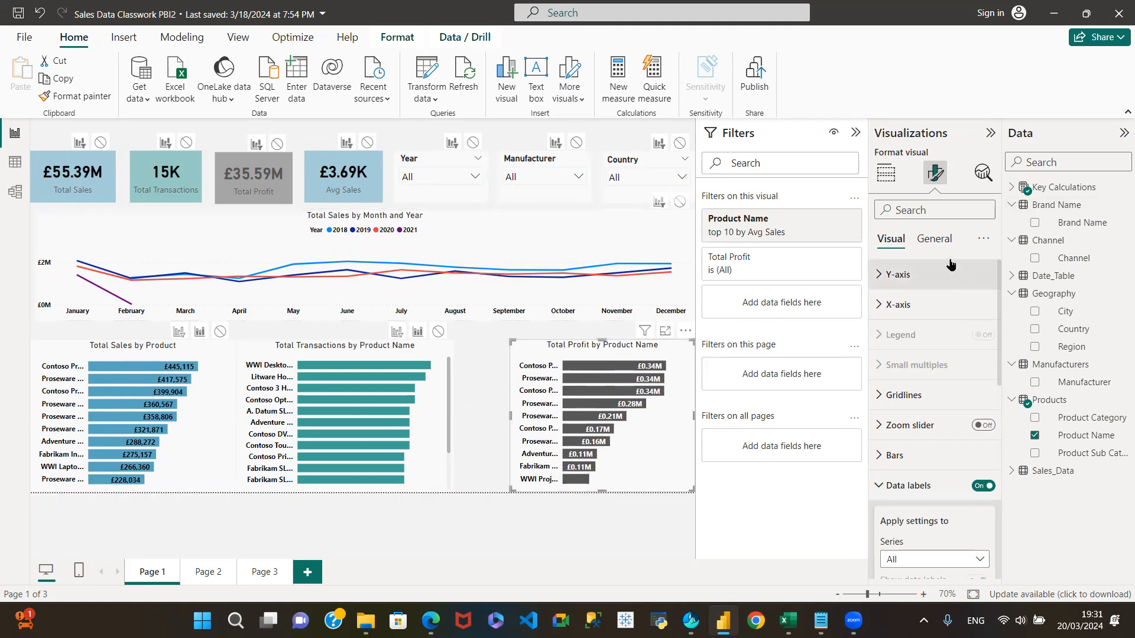
{"action": "scroll", "coordinate": [926, 516], "scroll_direction": "down", "scroll_amount": 3}
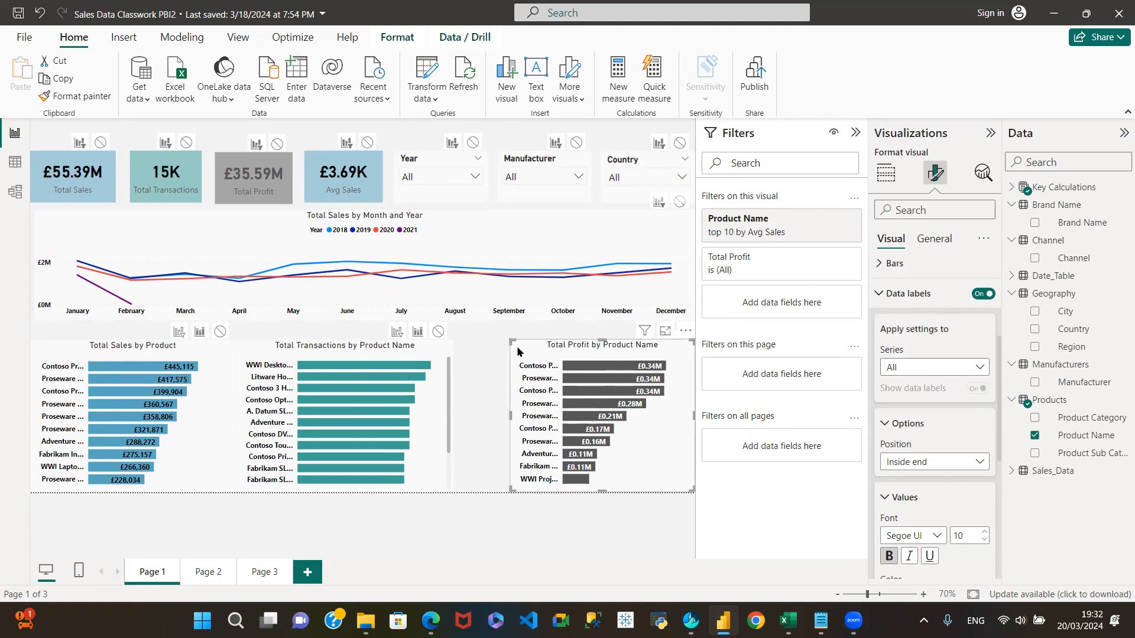
{"action": "scroll", "coordinate": [964, 476], "scroll_direction": "down", "scroll_amount": 1}
{"action": "scroll", "coordinate": [965, 476], "scroll_direction": "down", "scroll_amount": 8}
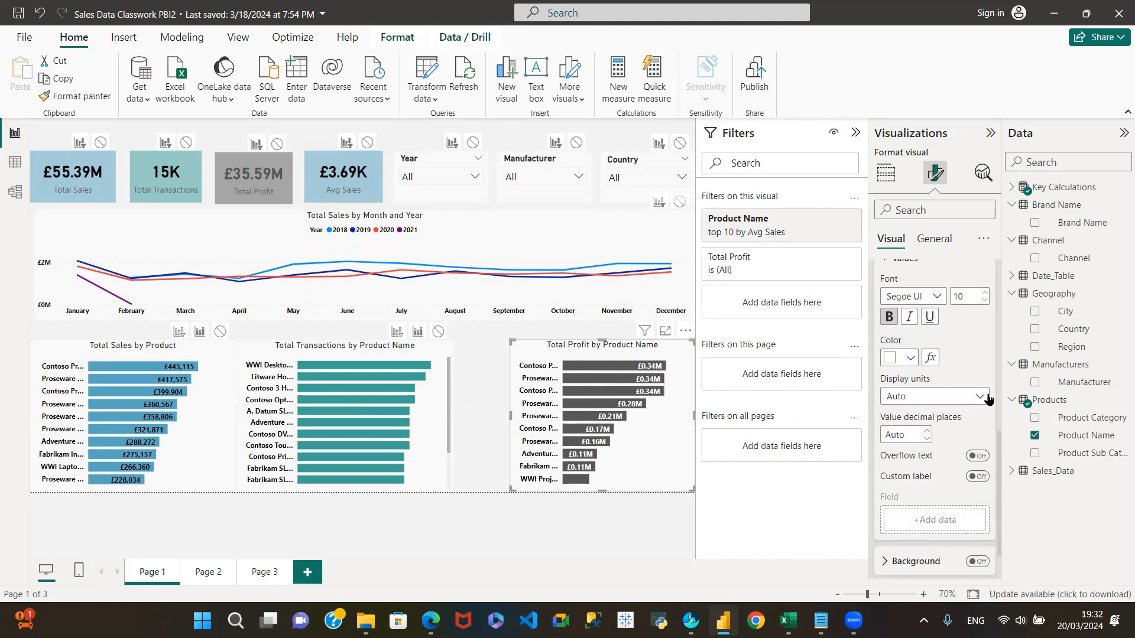
{"action": "left_click", "coordinate": [983, 397]}
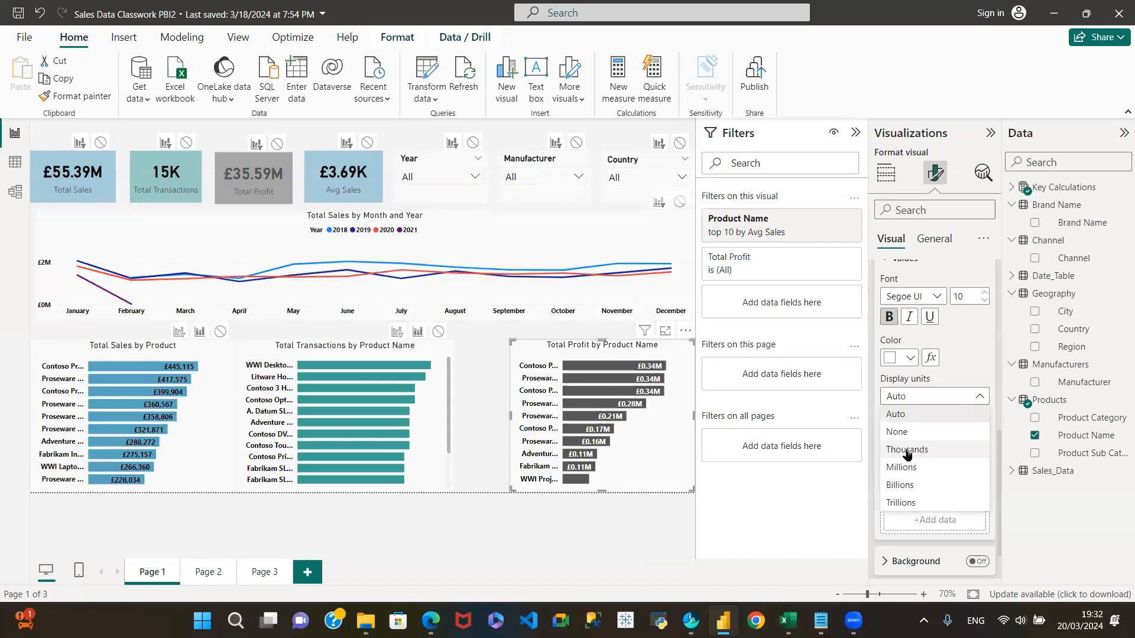
{"action": "left_click", "coordinate": [897, 432]}
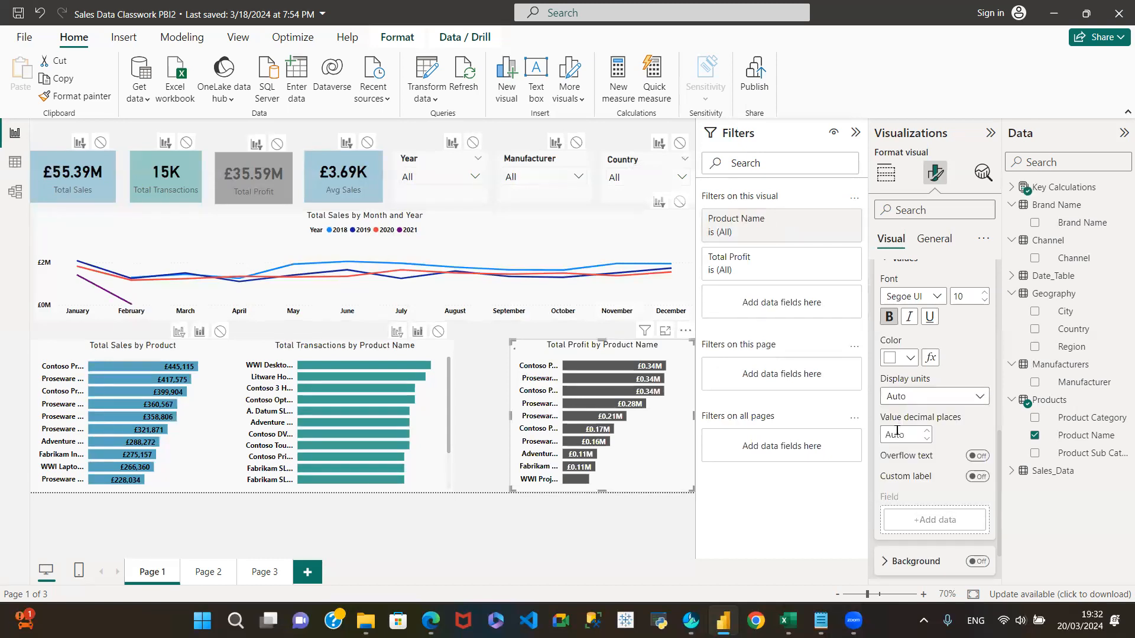
Step: Set the display units of the Total Transactions by Product Name chart's data labels to None
{"action": "left_click", "coordinate": [355, 353]}
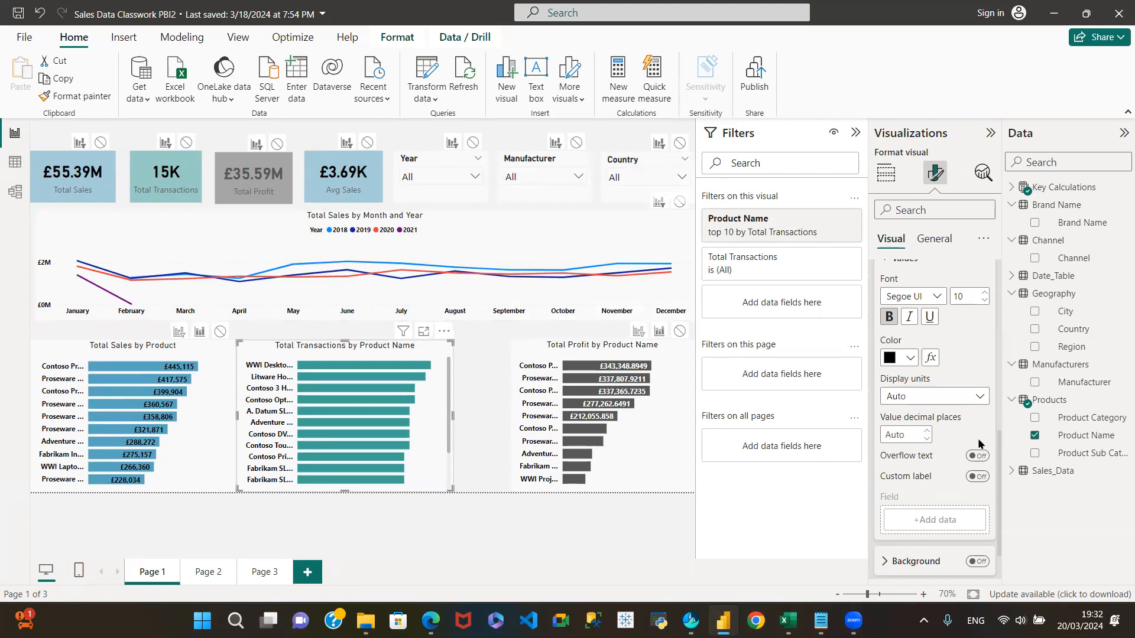
{"action": "left_click", "coordinate": [979, 397]}
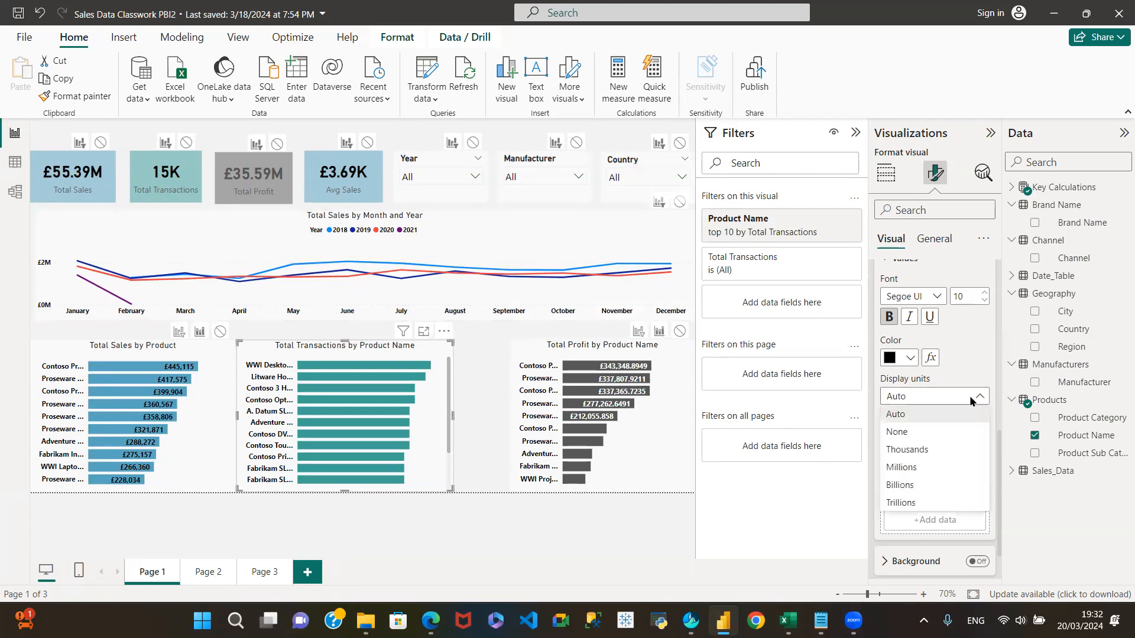
{"action": "left_click", "coordinate": [896, 432]}
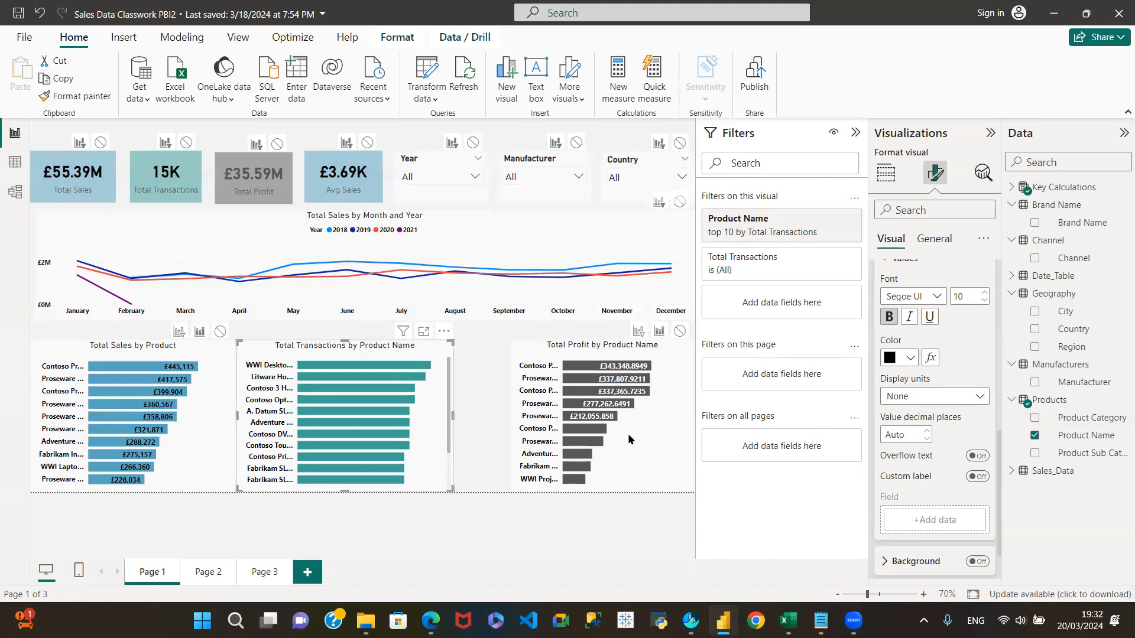
Step: Widen the Total Profit by Product Name chart until its near edge meets the Total Transactions chart
{"action": "left_click", "coordinate": [612, 431]}
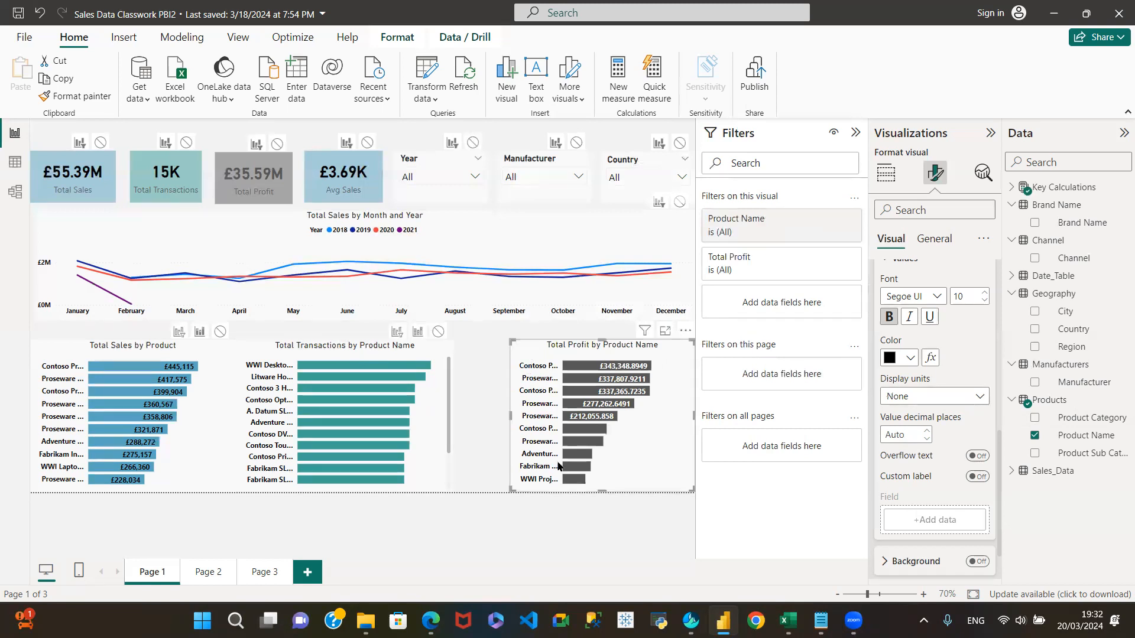
{"action": "left_click", "coordinate": [485, 413]}
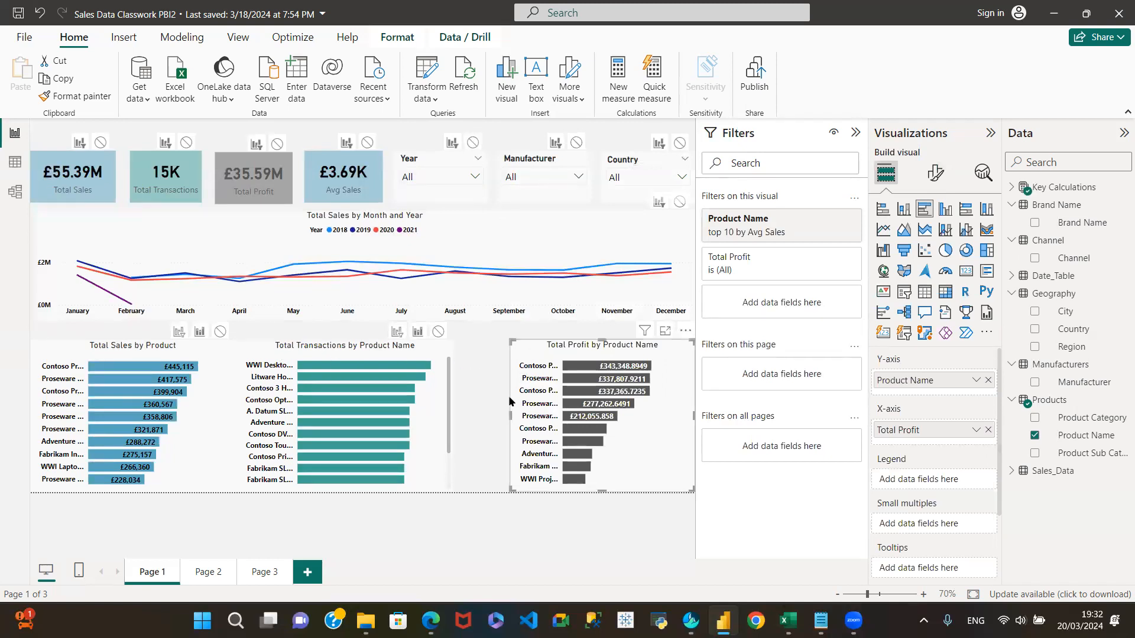
{"action": "left_click_drag", "start_coordinate": [510, 416], "coordinate": [453, 413]}
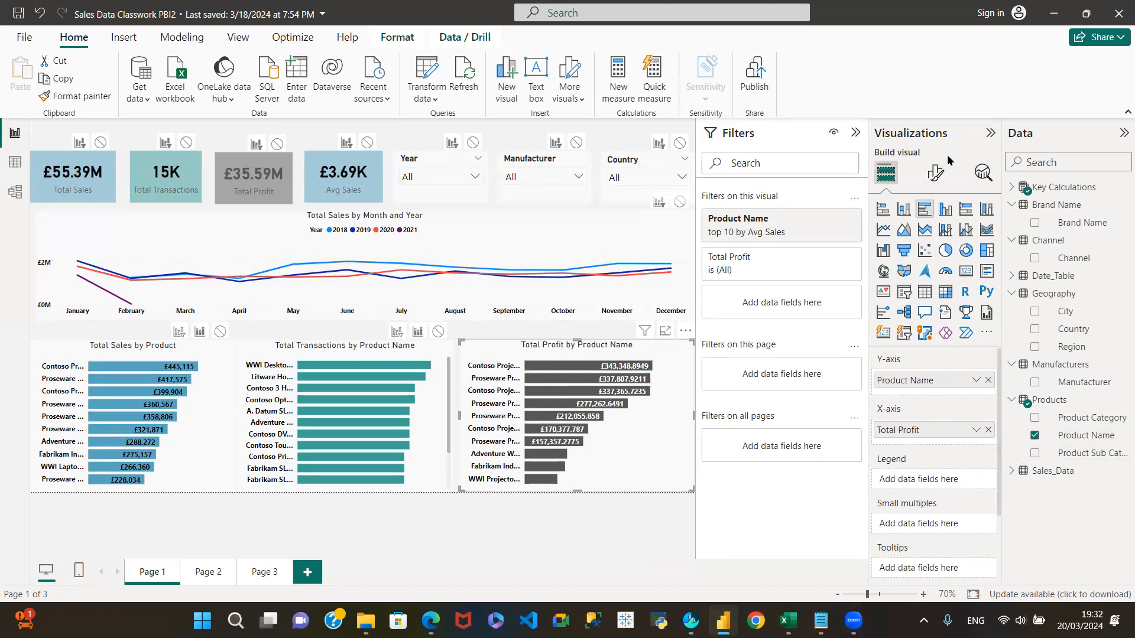
Step: Set the value decimal places of the Total Profit by Product Name chart's data labels to 0
{"action": "left_click", "coordinate": [935, 173]}
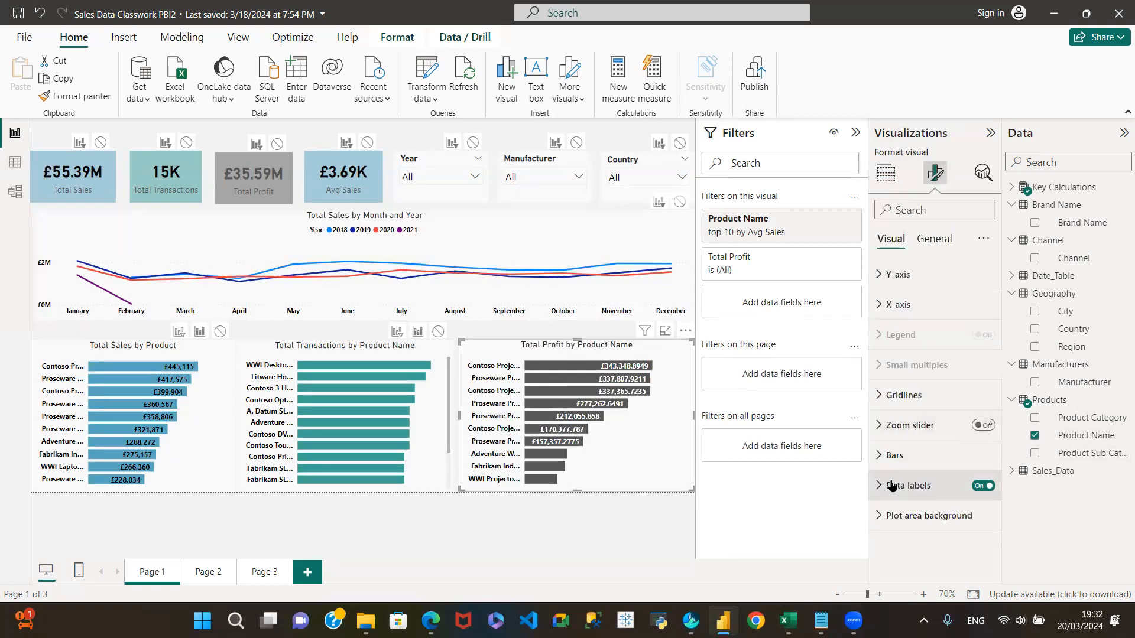
{"action": "left_click", "coordinate": [909, 498]}
{"action": "scroll", "coordinate": [944, 492], "scroll_direction": "down", "scroll_amount": 3}
{"action": "scroll", "coordinate": [945, 491], "scroll_direction": "down", "scroll_amount": 2}
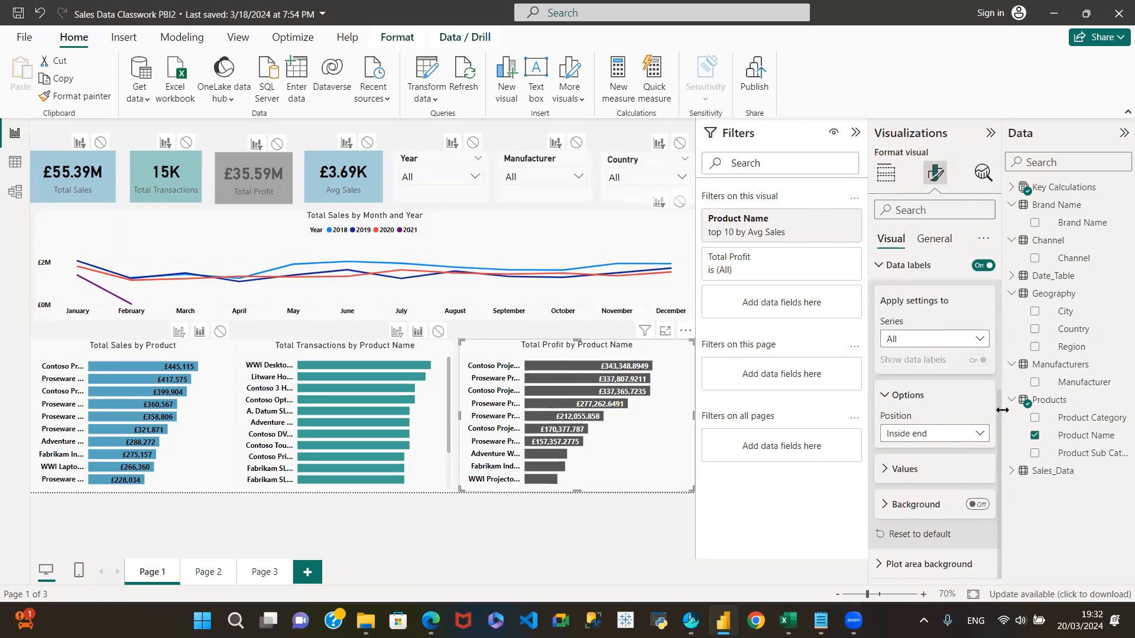
{"action": "left_click", "coordinate": [885, 472]}
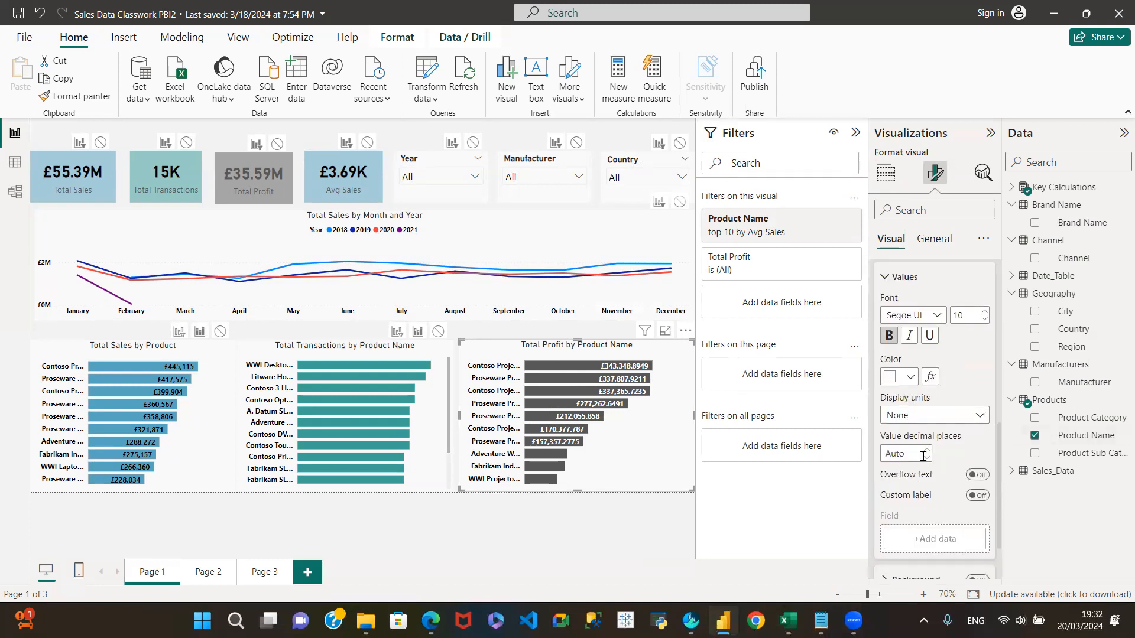
{"action": "left_click", "coordinate": [927, 458]}
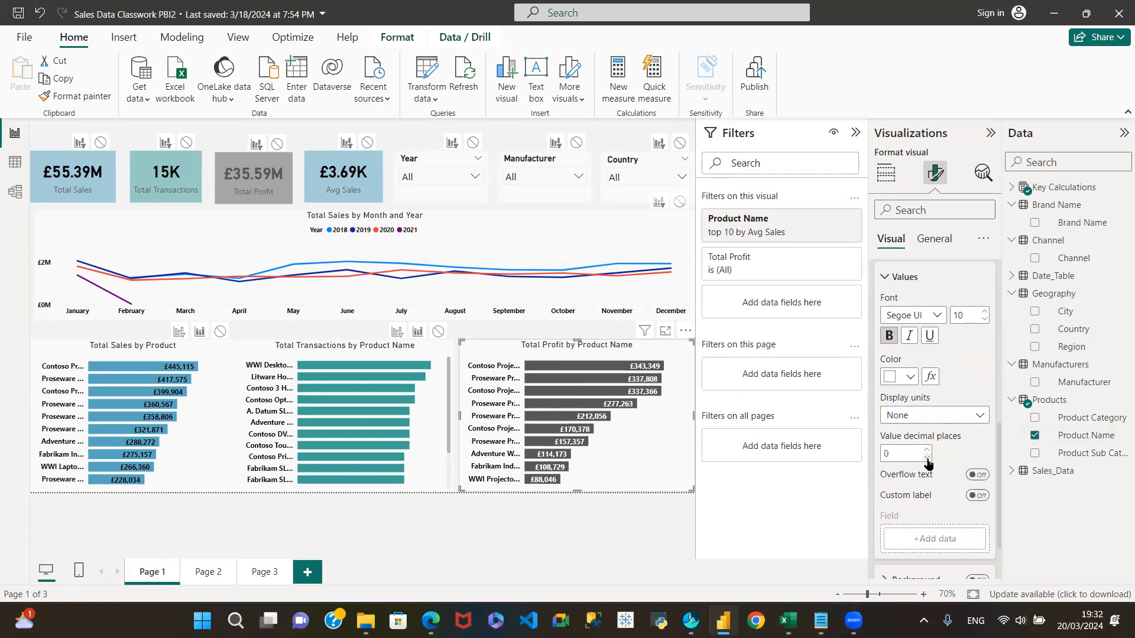
Step: Set the Total Transactions by Product Name chart's data label decimal places to 0, leaving the label background off
{"action": "left_click", "coordinate": [346, 347]}
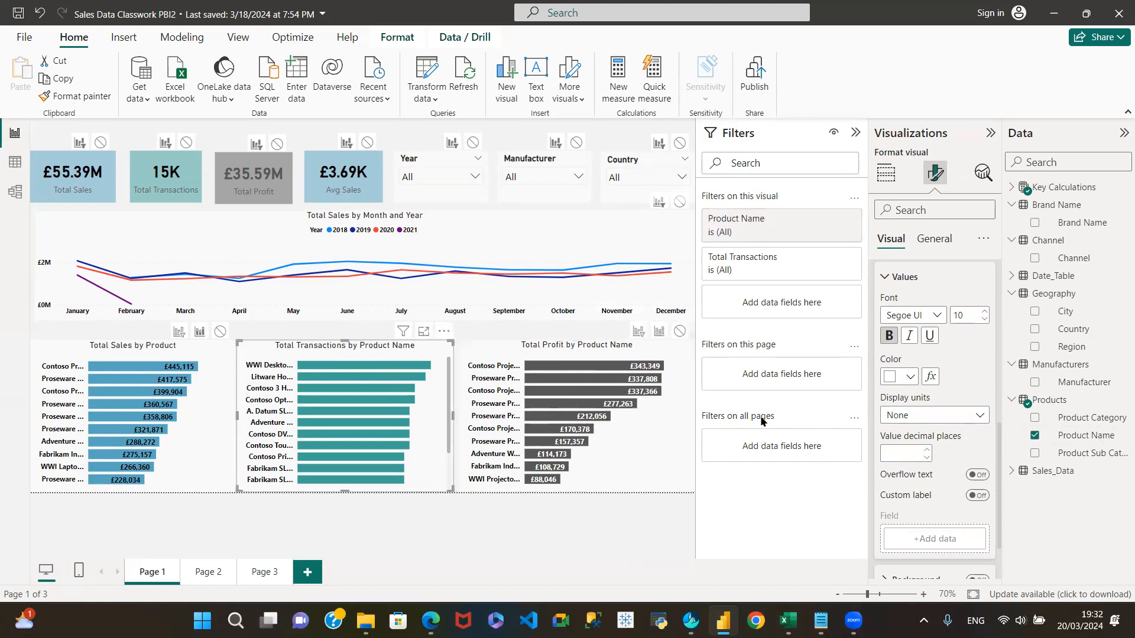
{"action": "left_click", "coordinate": [927, 458]}
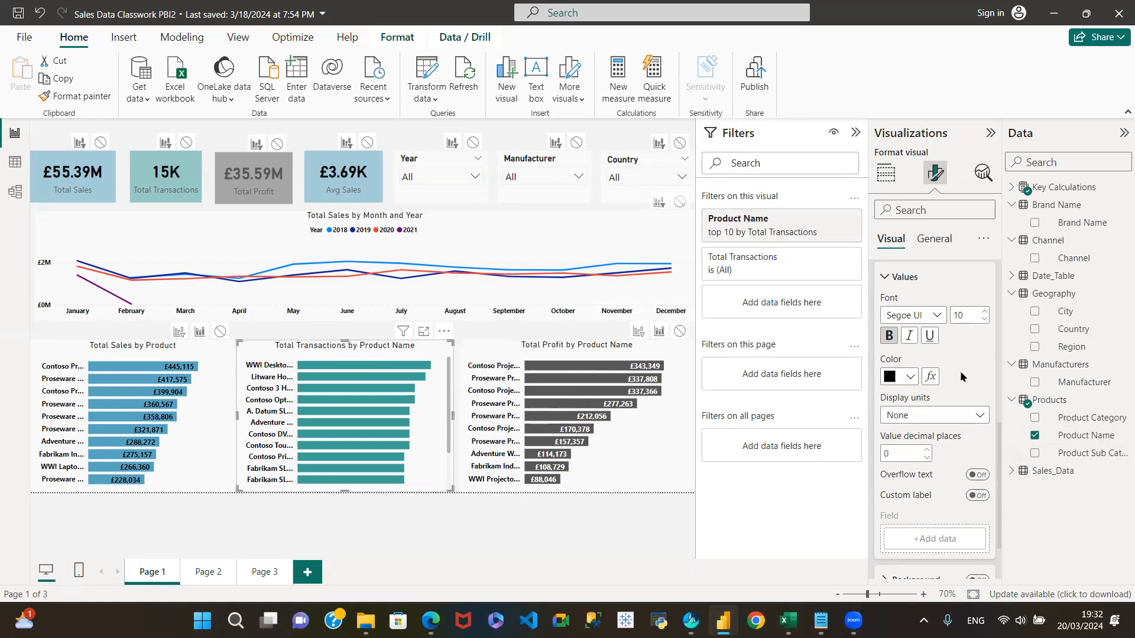
{"action": "scroll", "coordinate": [958, 462], "scroll_direction": "down", "scroll_amount": 2}
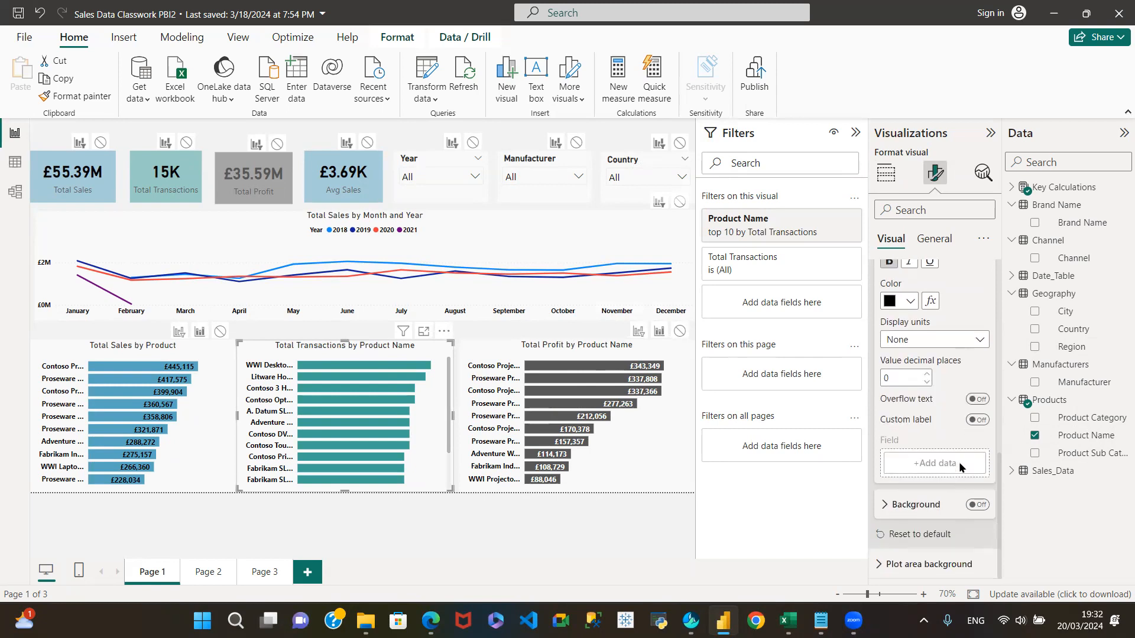
{"action": "left_click", "coordinate": [979, 505]}
{"action": "left_click", "coordinate": [979, 506]}
{"action": "left_click", "coordinate": [54, 335]}
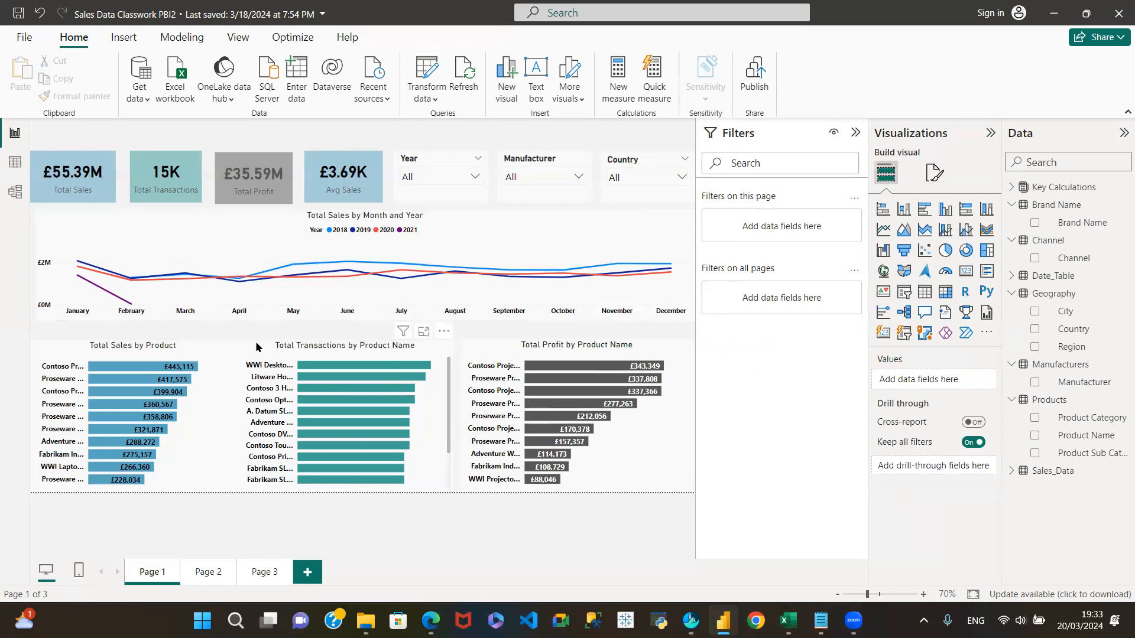
Step: Move the Total Sales by Month and Year line chart slightly down to sit directly above the three bar charts
{"action": "left_click", "coordinate": [431, 353]}
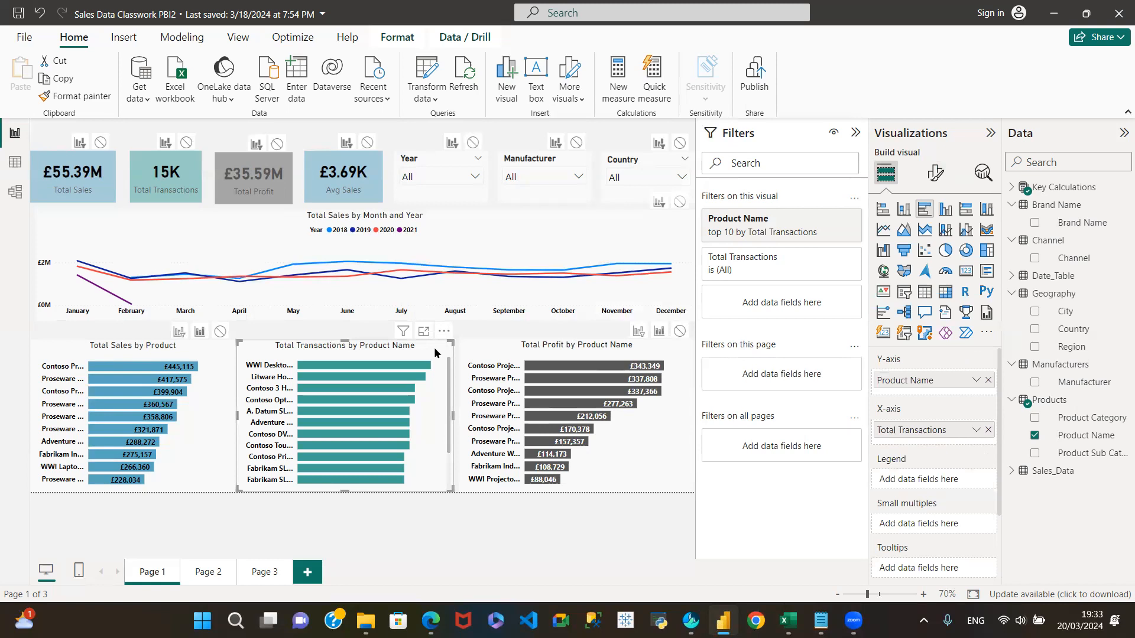
{"action": "left_click", "coordinate": [593, 337]}
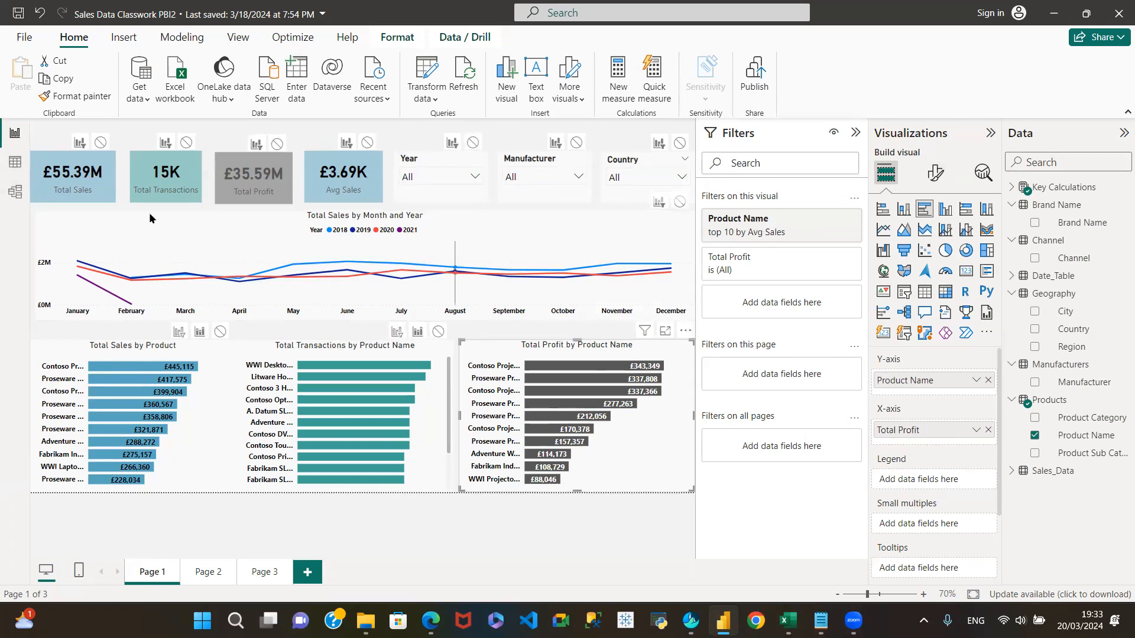
{"action": "left_click", "coordinate": [133, 229]}
{"action": "left_click_drag", "start_coordinate": [137, 230], "coordinate": [135, 240]}
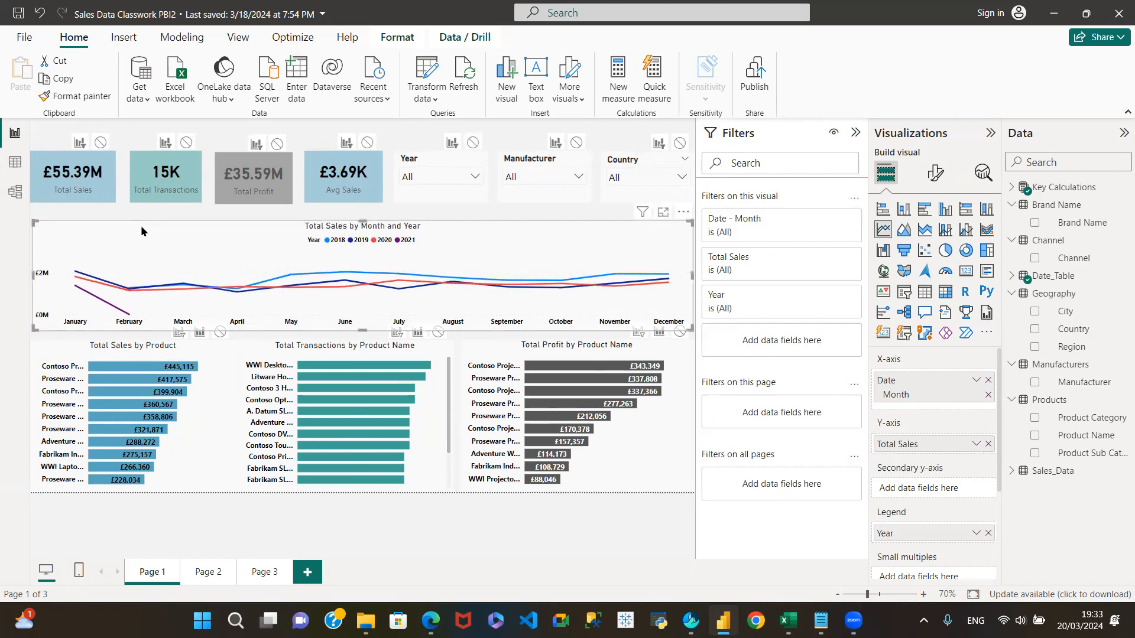
{"action": "left_click", "coordinate": [184, 126]}
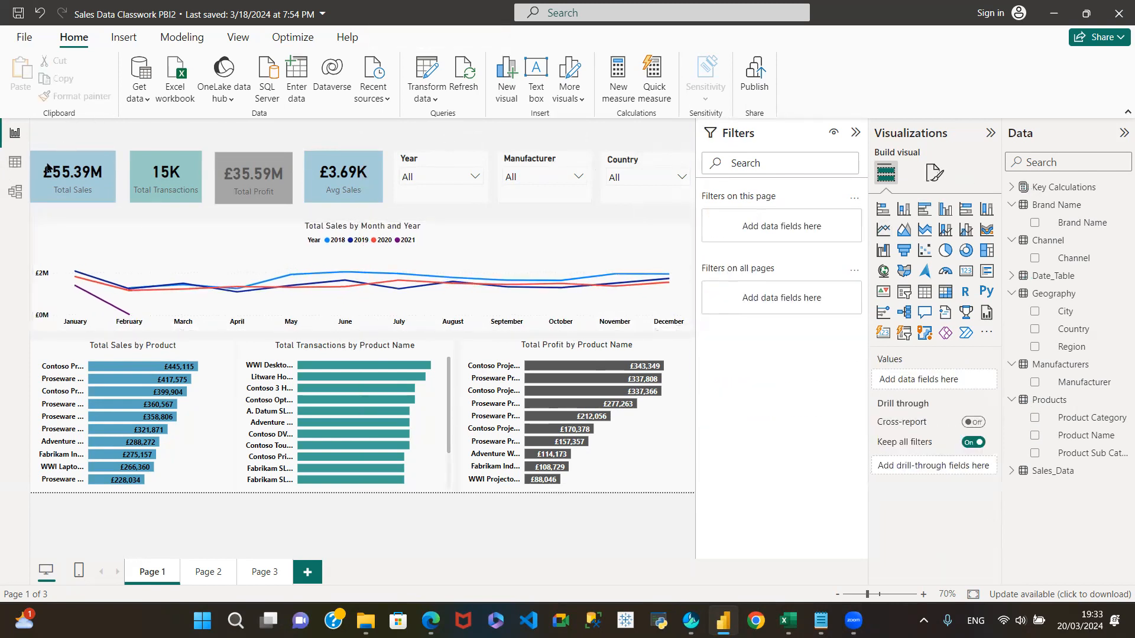
{"action": "left_click", "coordinate": [501, 246]}
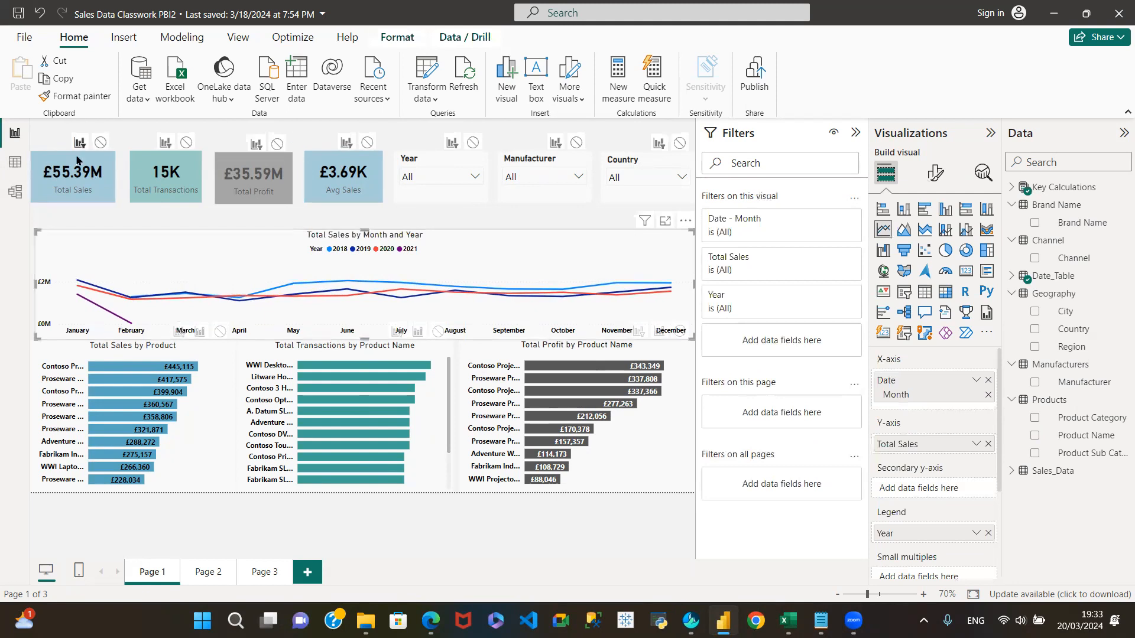
{"action": "left_click", "coordinate": [50, 124]}
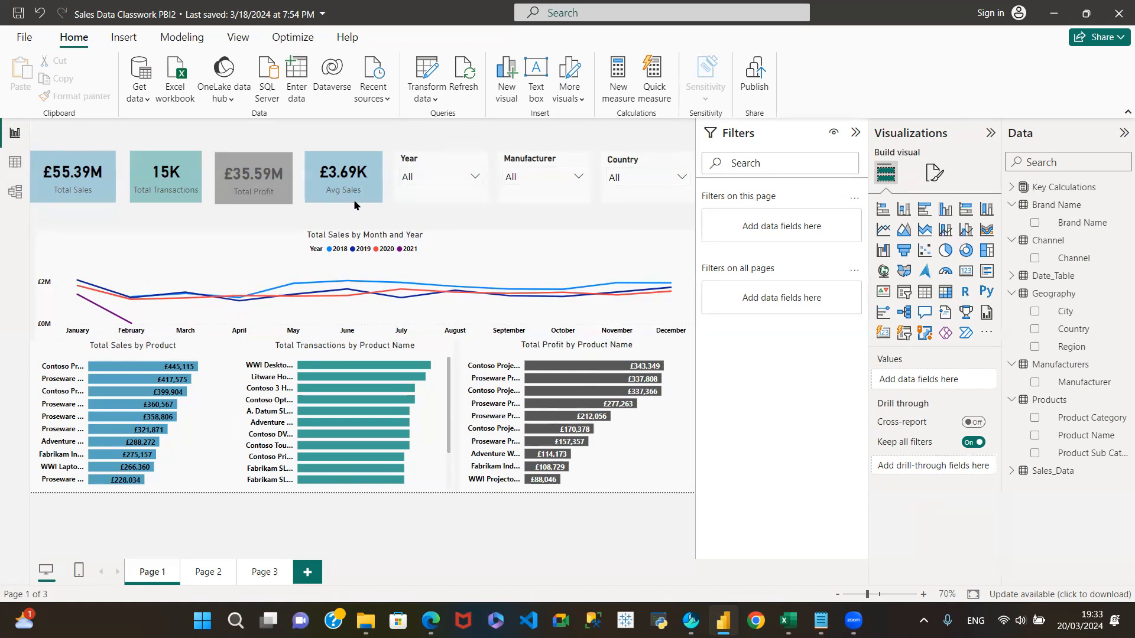
Step: Review the visuals on Page 2 and Page 3, and return to Page 1
{"action": "left_click", "coordinate": [201, 573]}
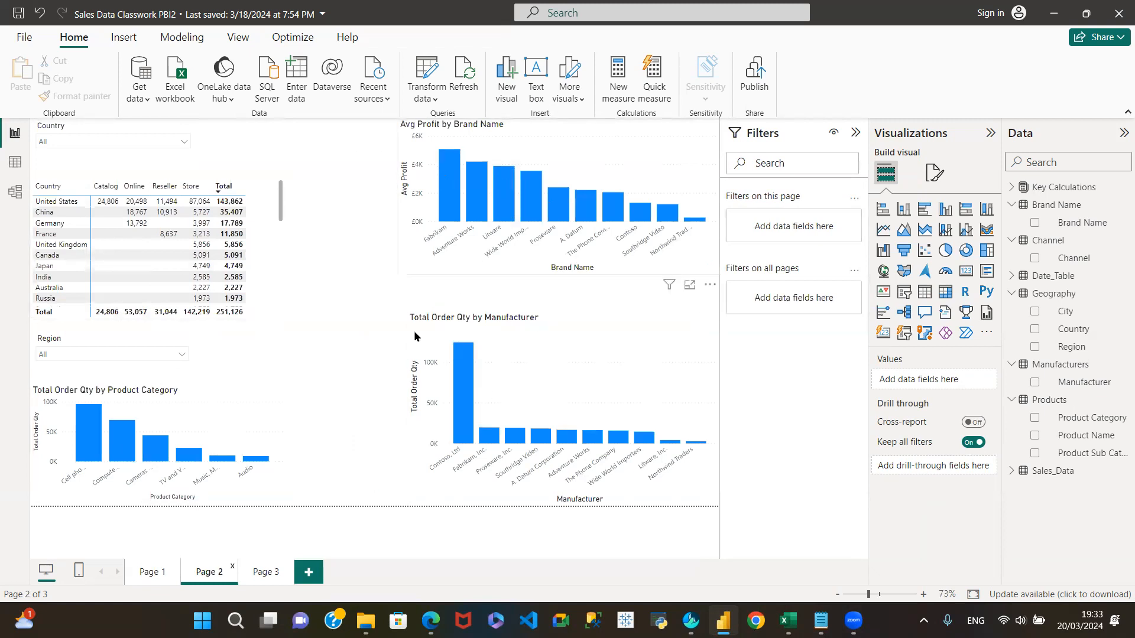
{"action": "left_click", "coordinate": [264, 575]}
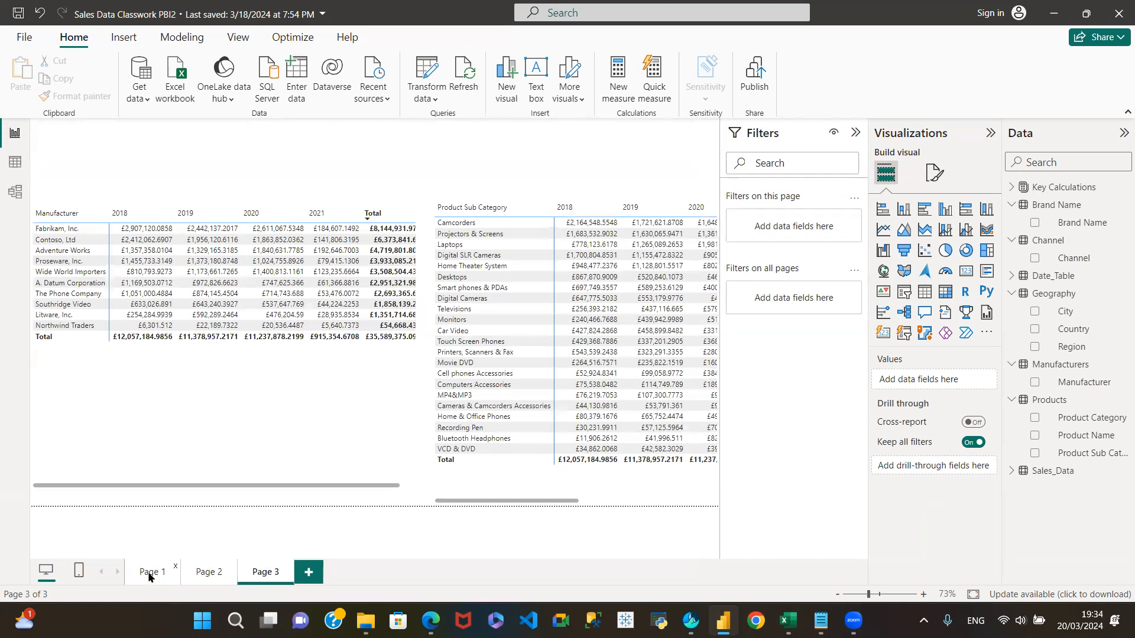
{"action": "left_click", "coordinate": [149, 576]}
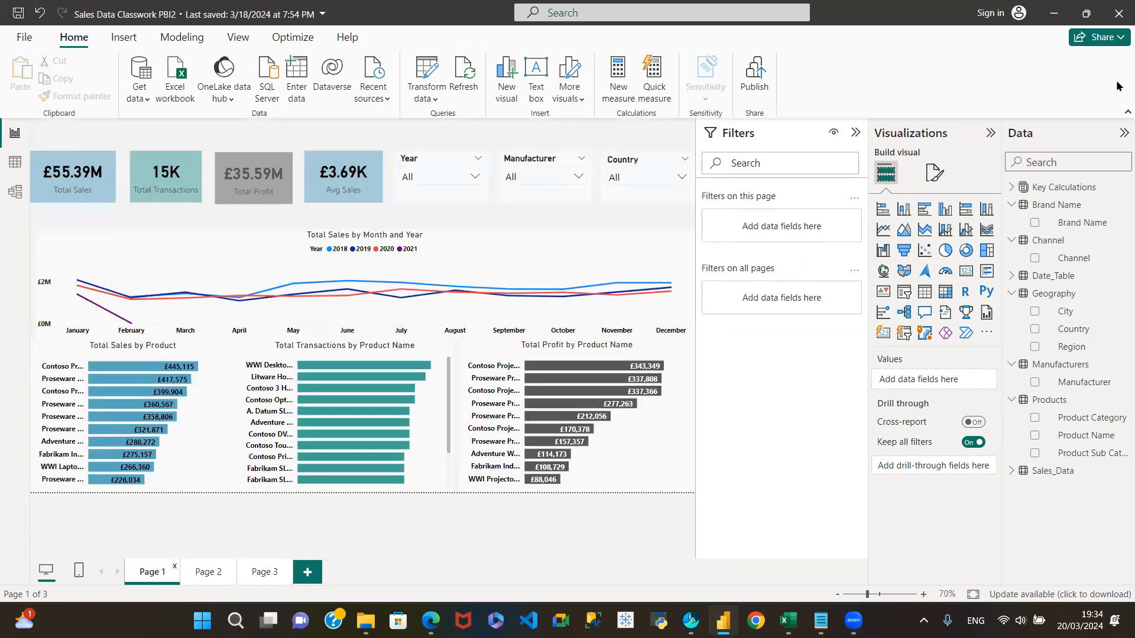